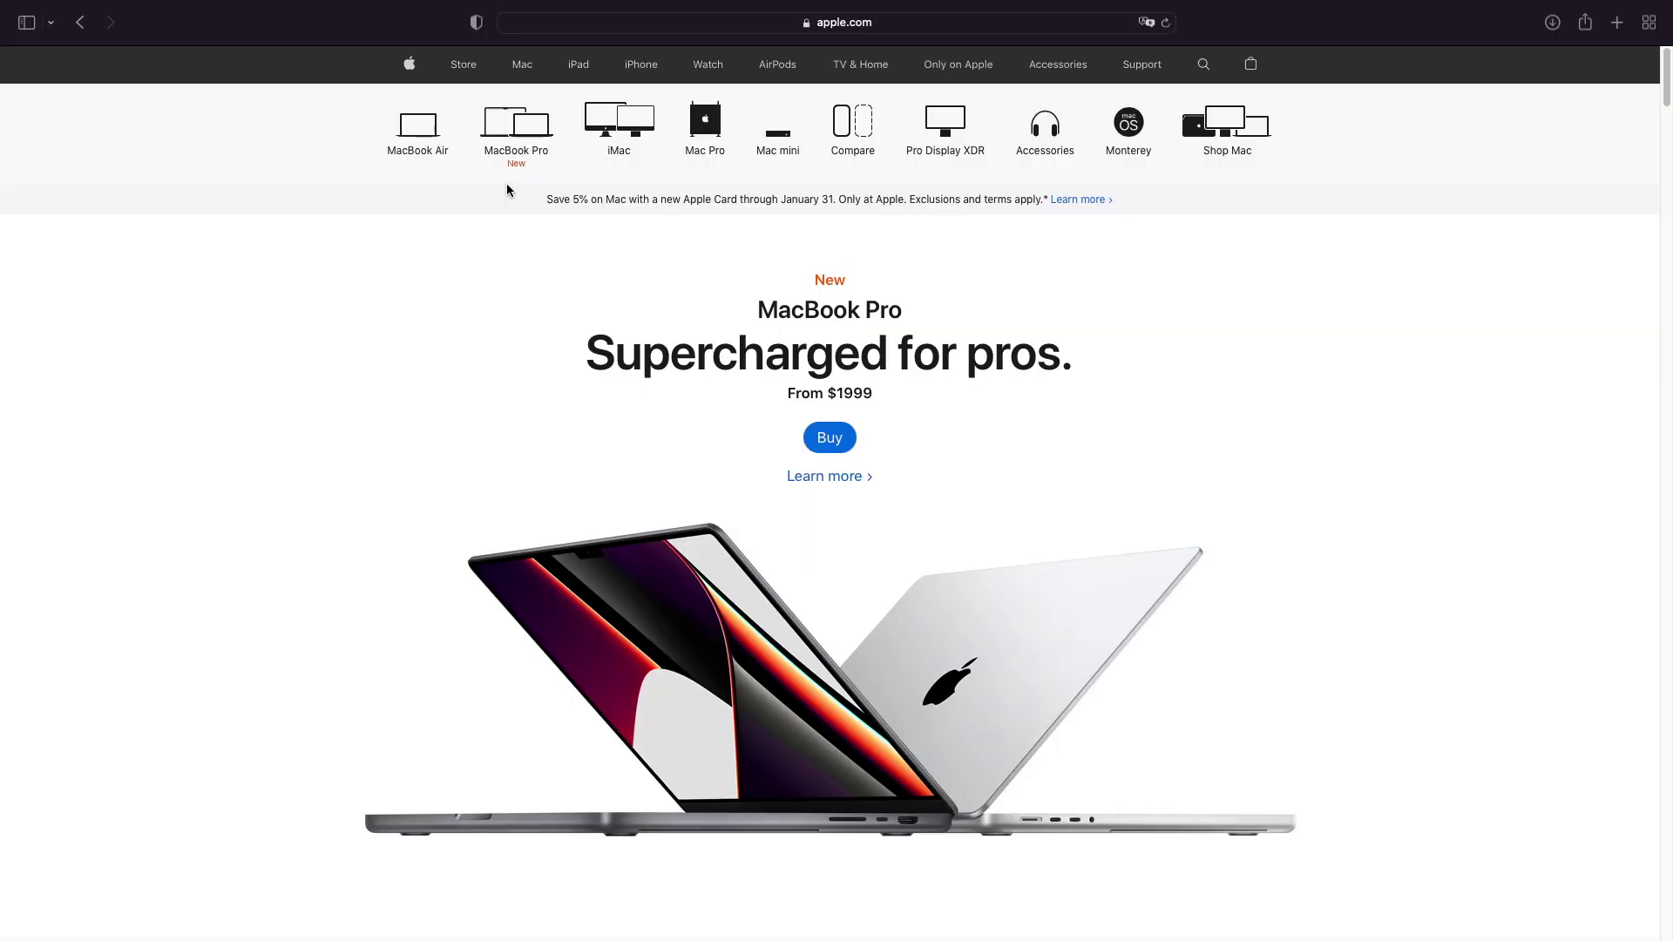
- Open the MacBook Air page in Safari and scroll through it
click(431, 139)
scroll(1270, 441, down, 3)
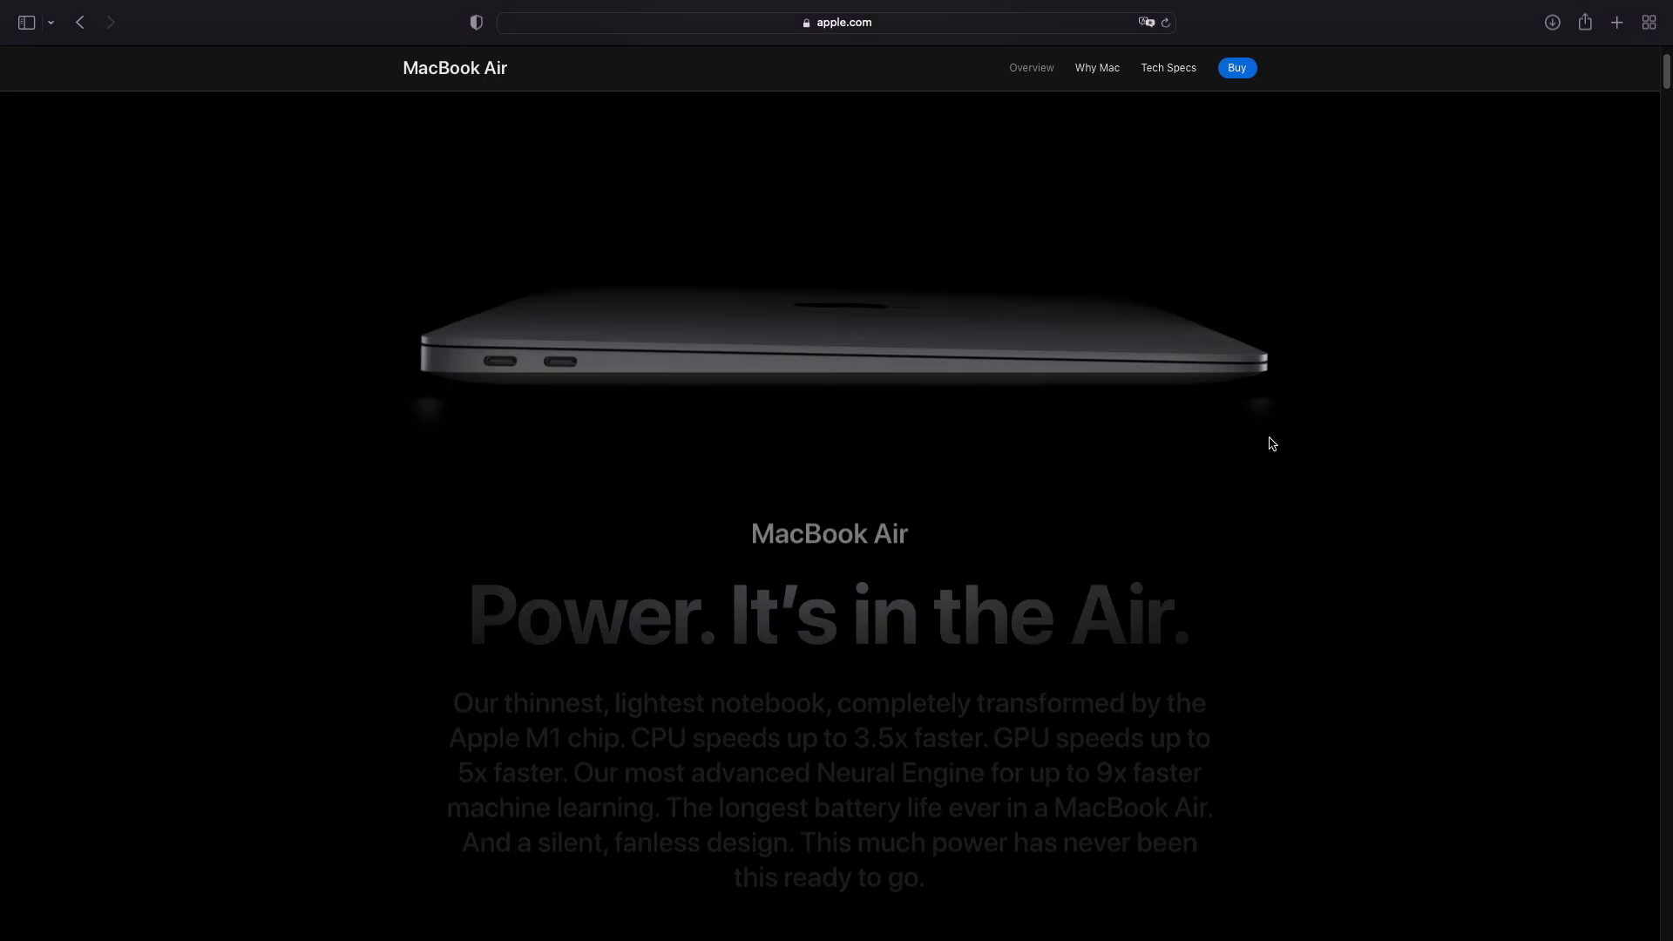
scroll(1258, 445, down, 3)
scroll(1228, 452, up, 3)
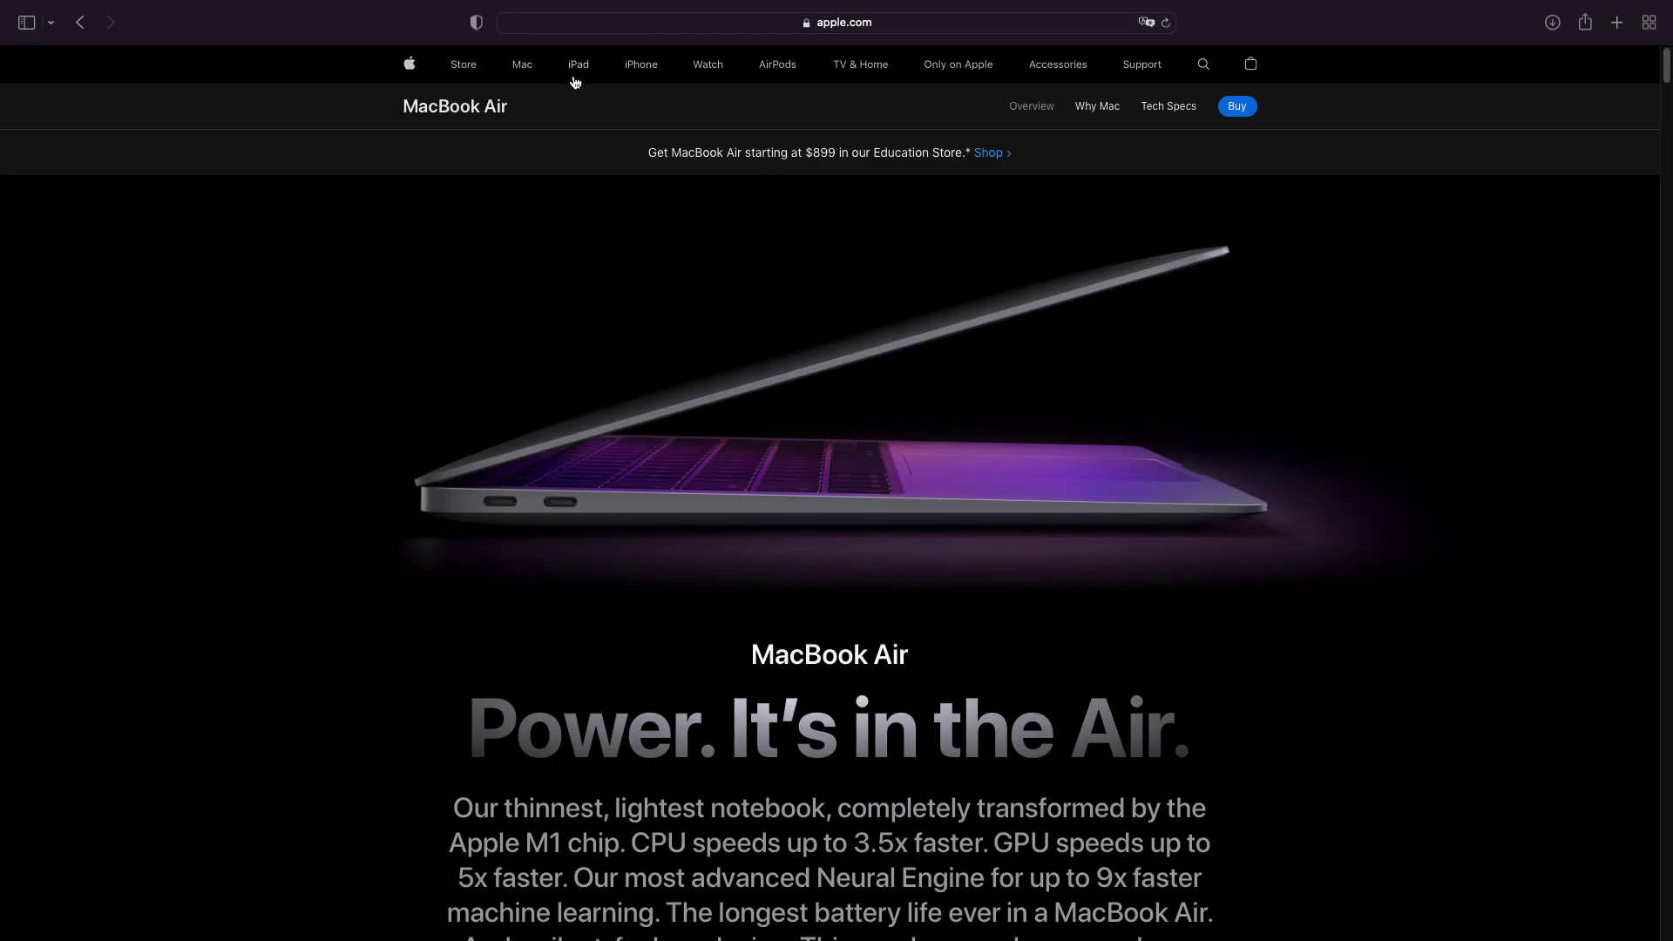
- Return to the Mac overview and scroll the MacBook Pro page to 'Which Mac is right for you?'
click(89, 19)
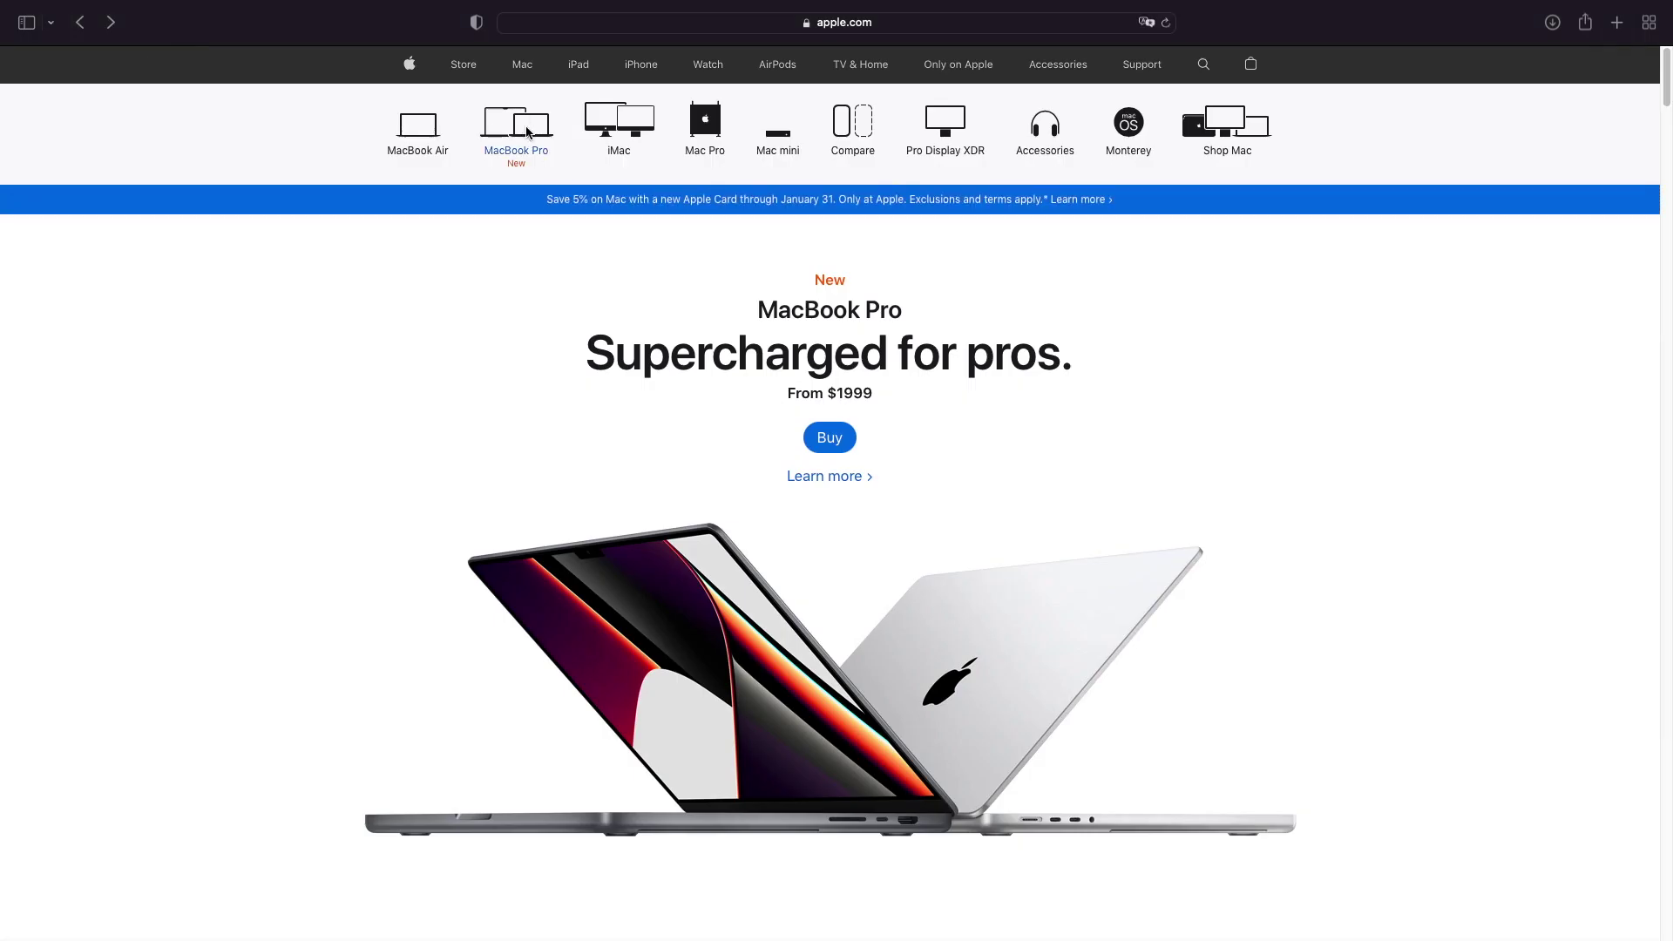
click(527, 132)
scroll(1150, 538, down, 1)
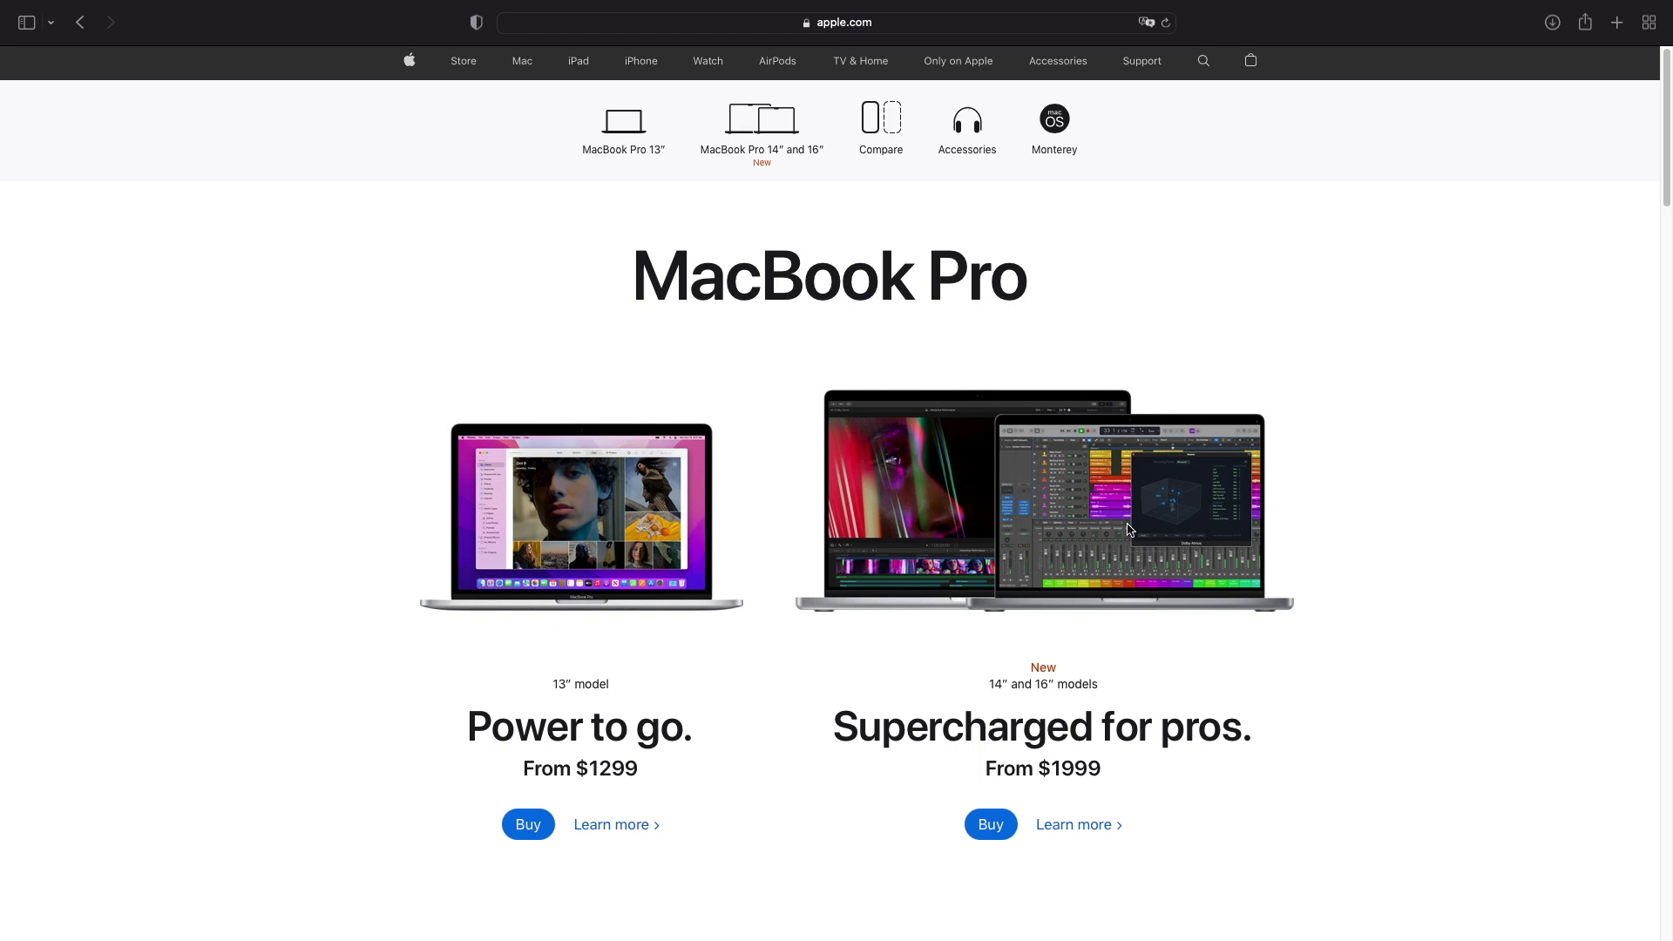
scroll(1146, 566, down, 2)
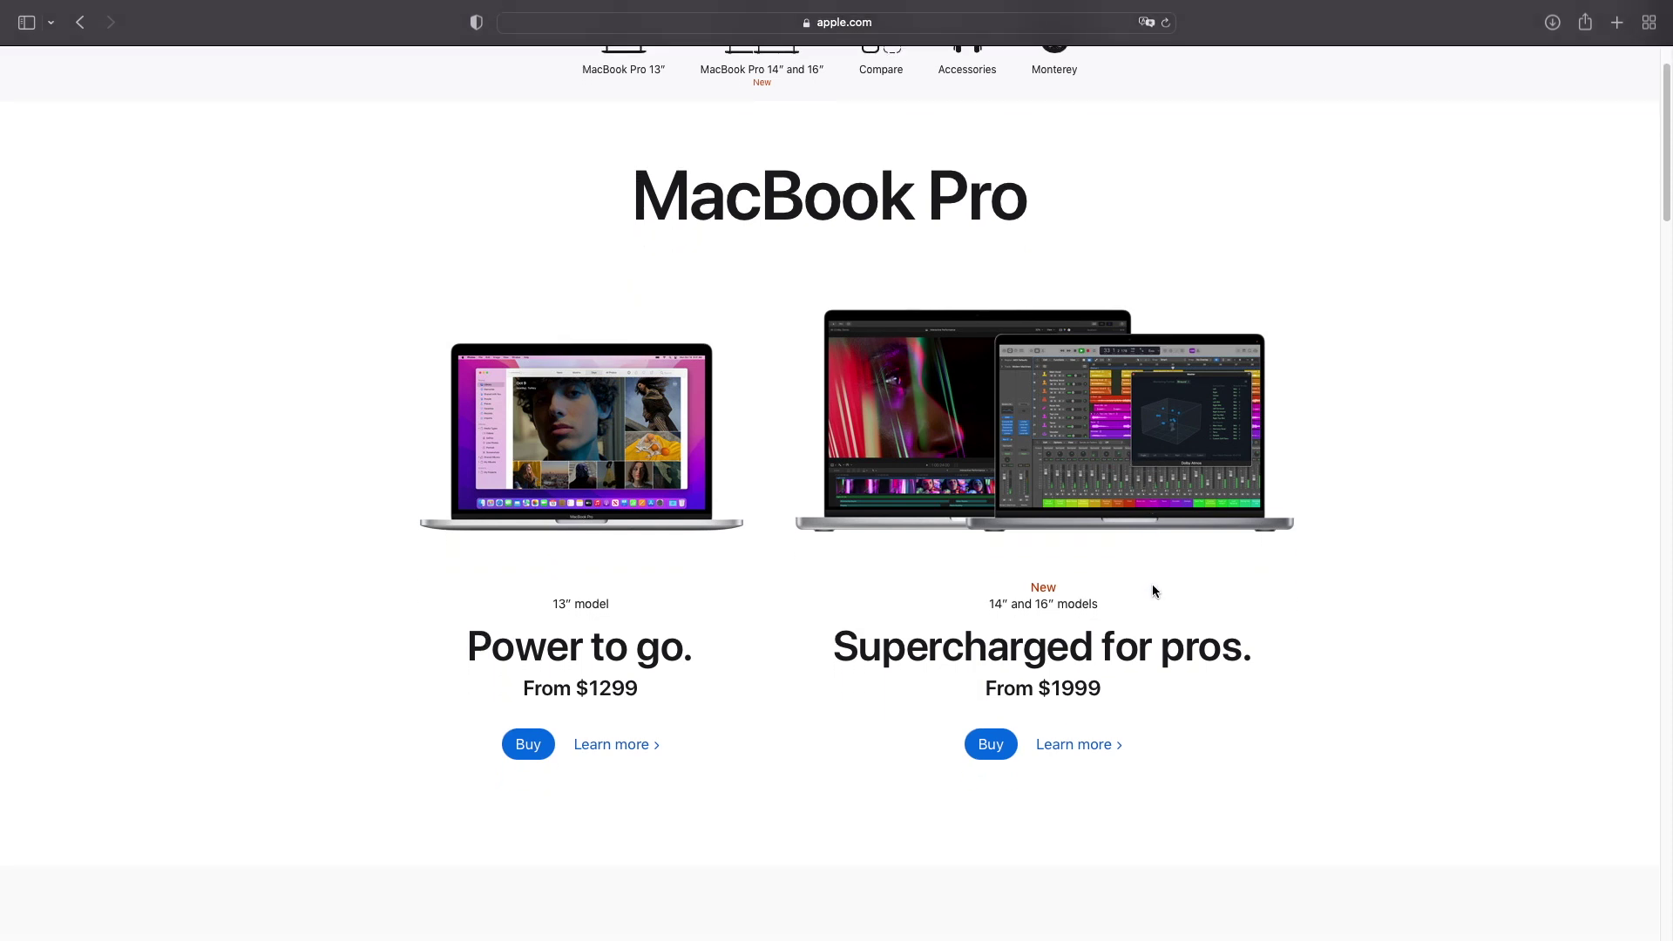
scroll(1148, 584, down, 1)
scroll(1137, 584, down, 5)
scroll(1138, 589, down, 2)
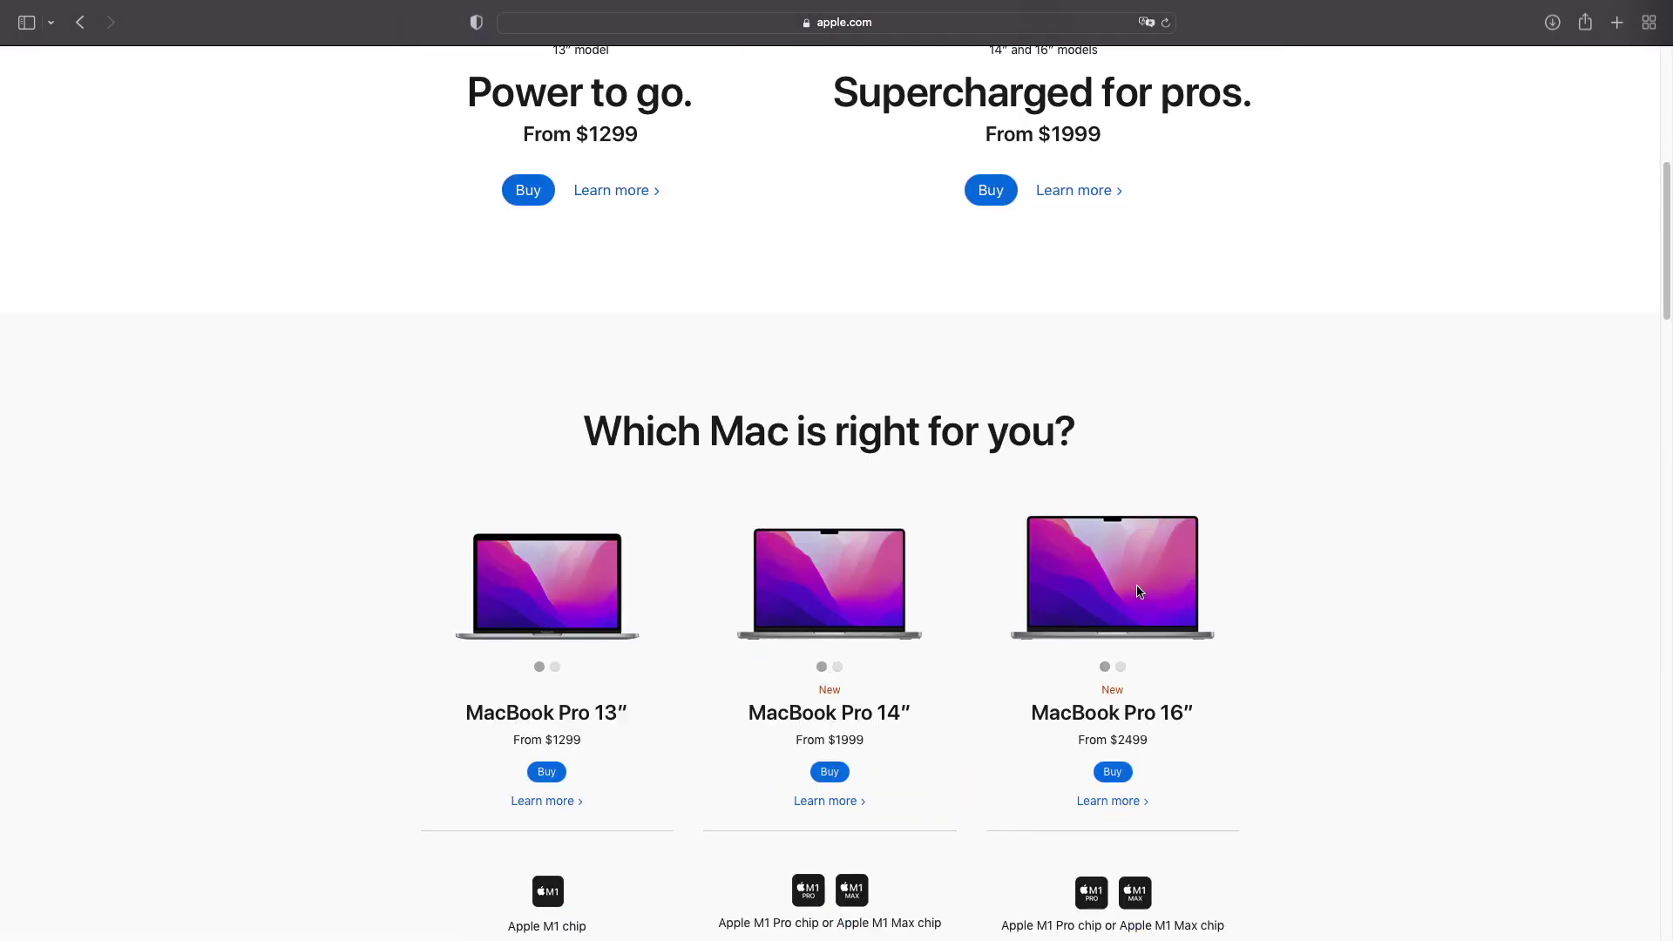
scroll(1139, 593, down, 3)
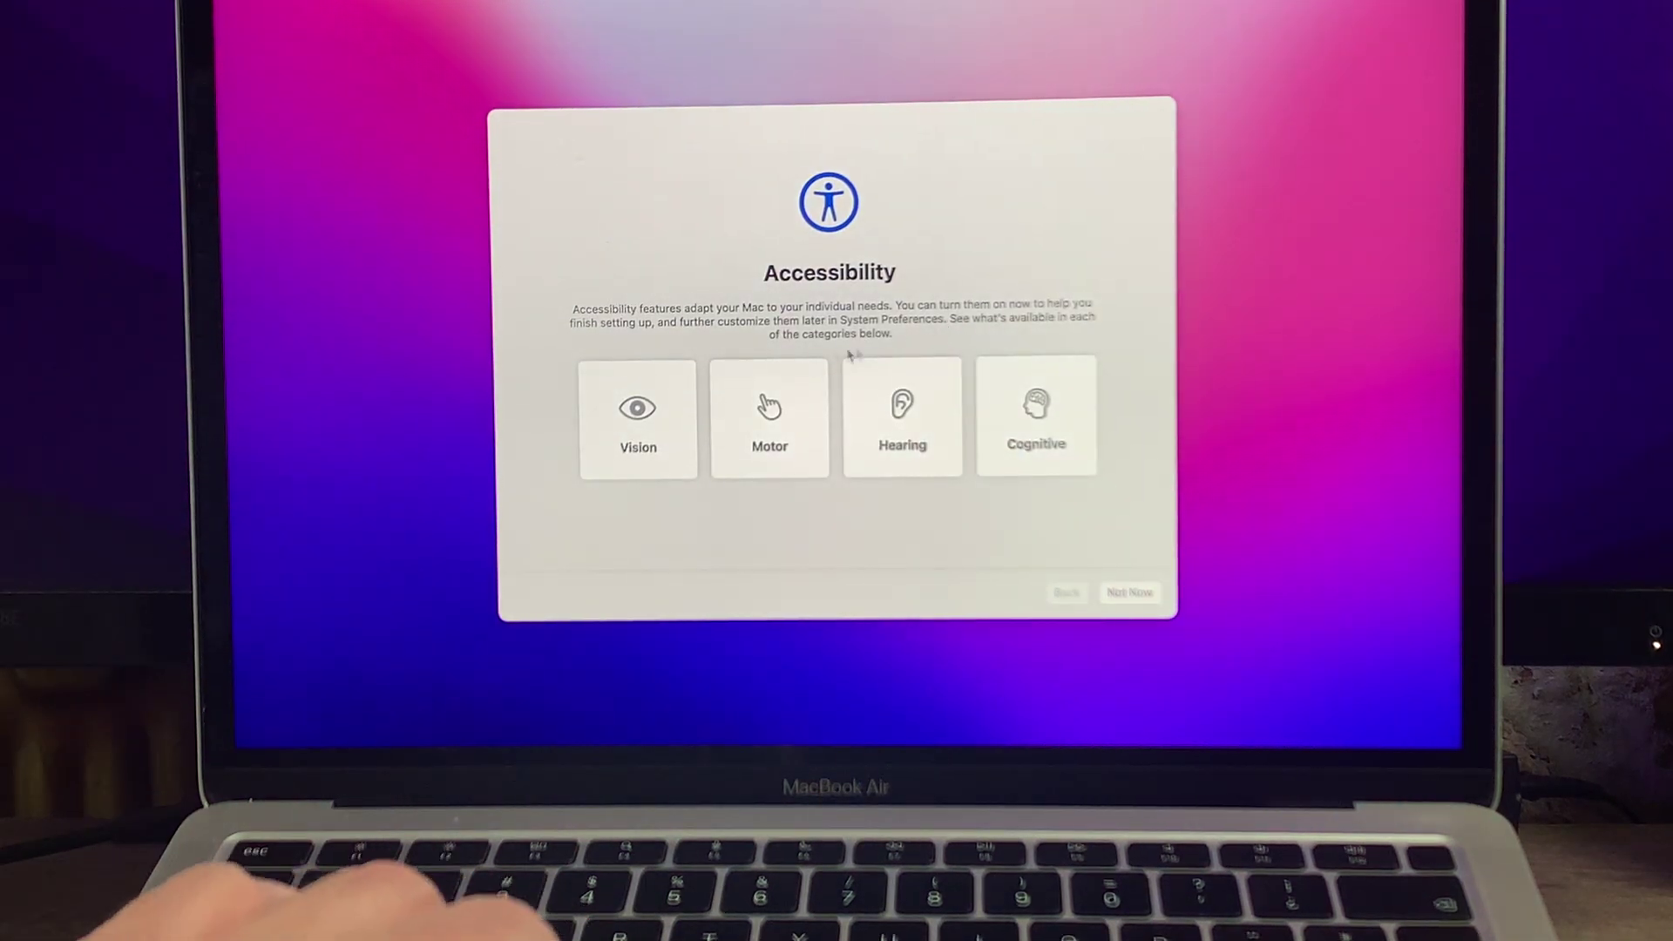
- Skip Accessibility, pass Find My, defer Apple ID sign-in, and accept the Auto appearance
click(1125, 595)
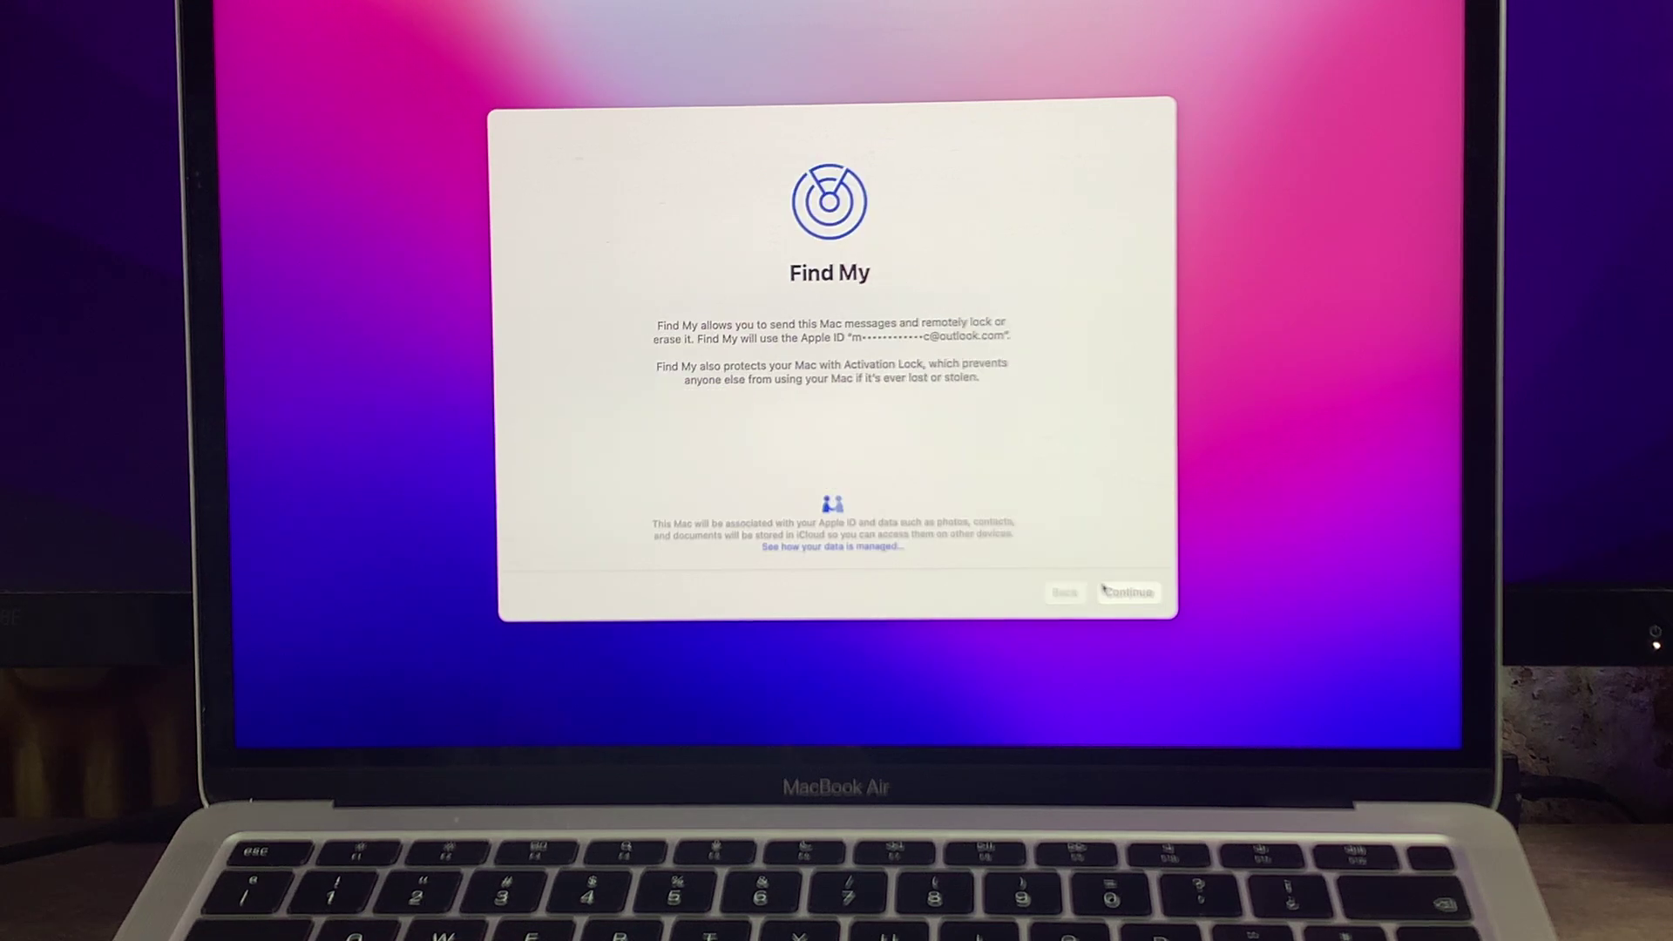
click(1106, 592)
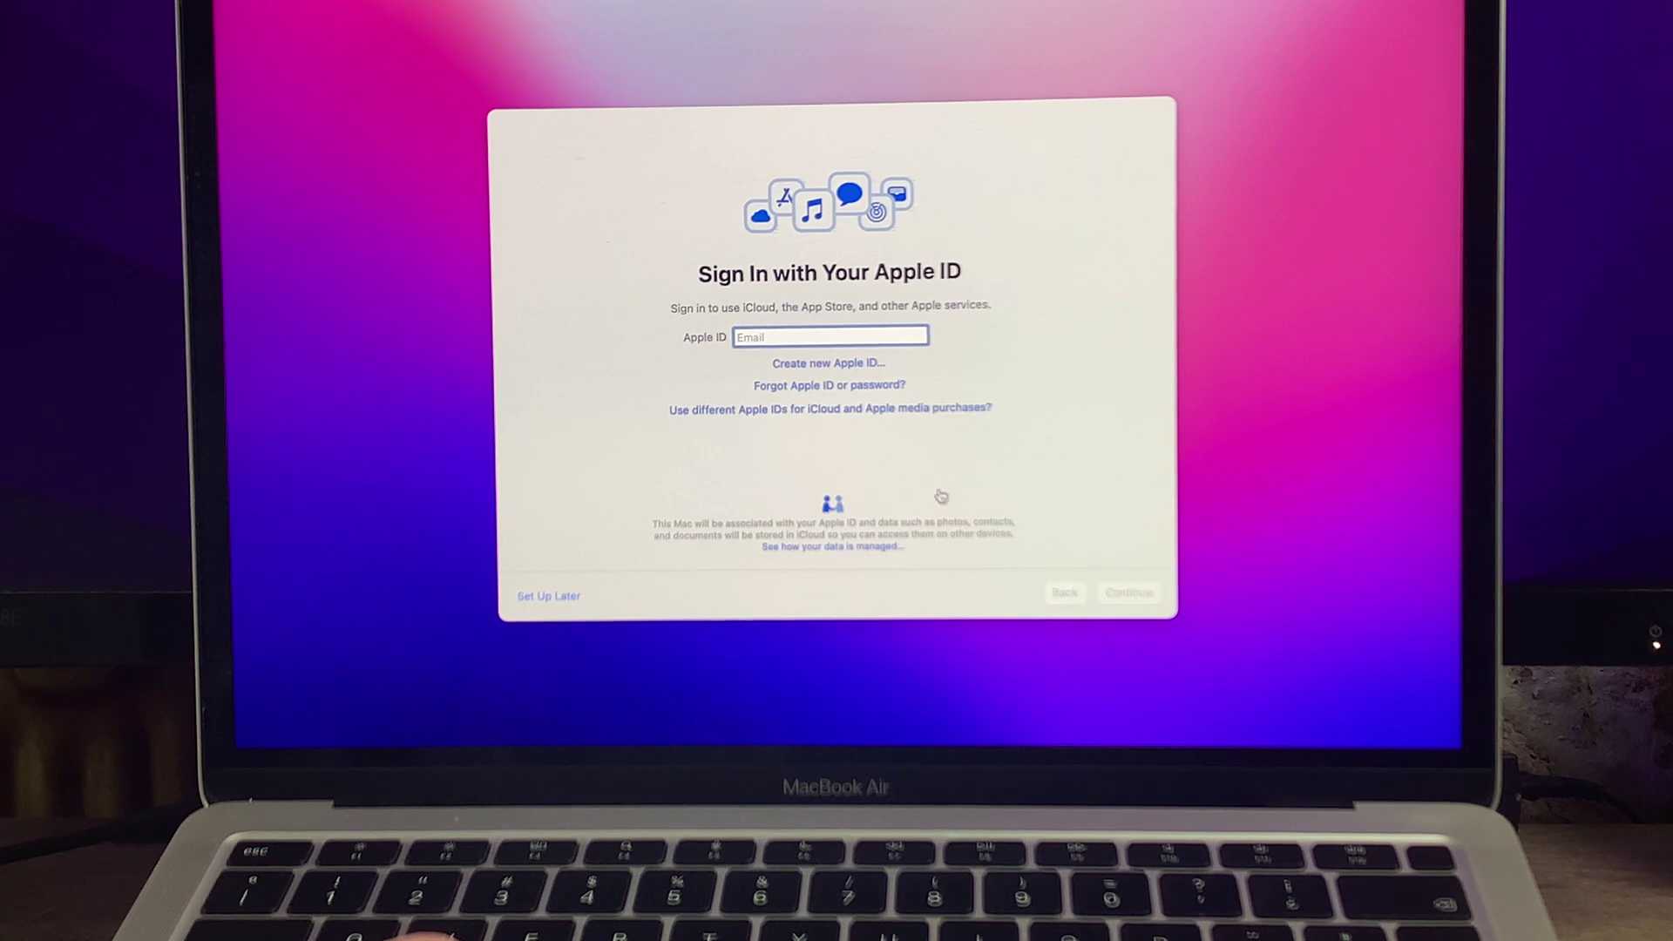
click(549, 597)
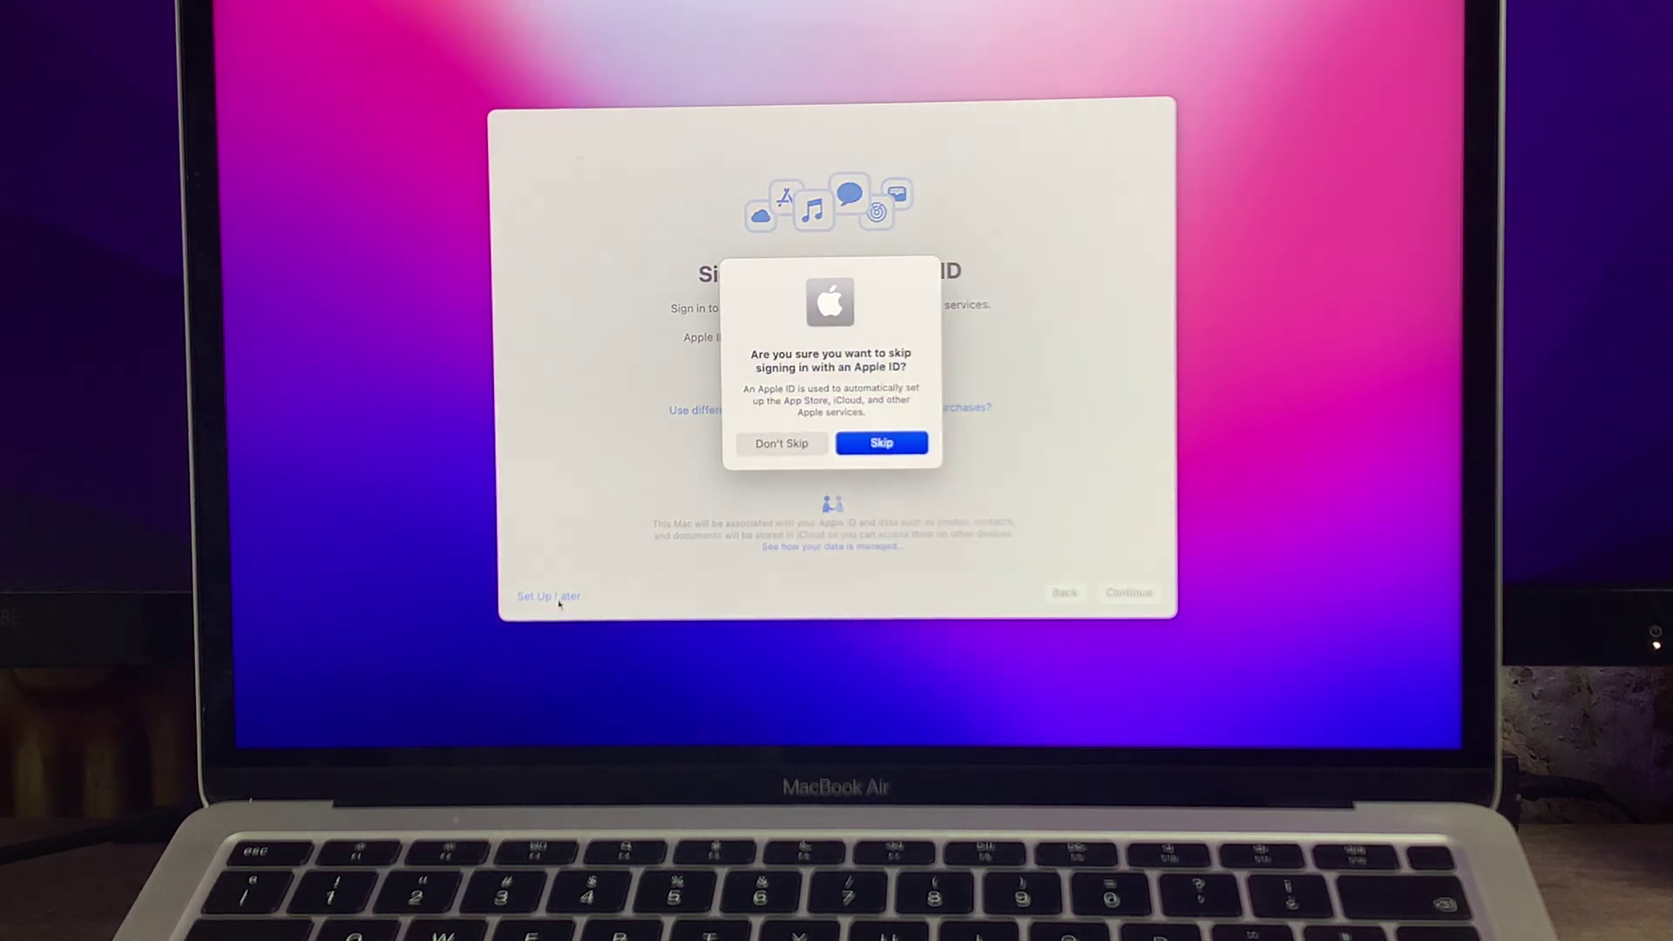
click(865, 446)
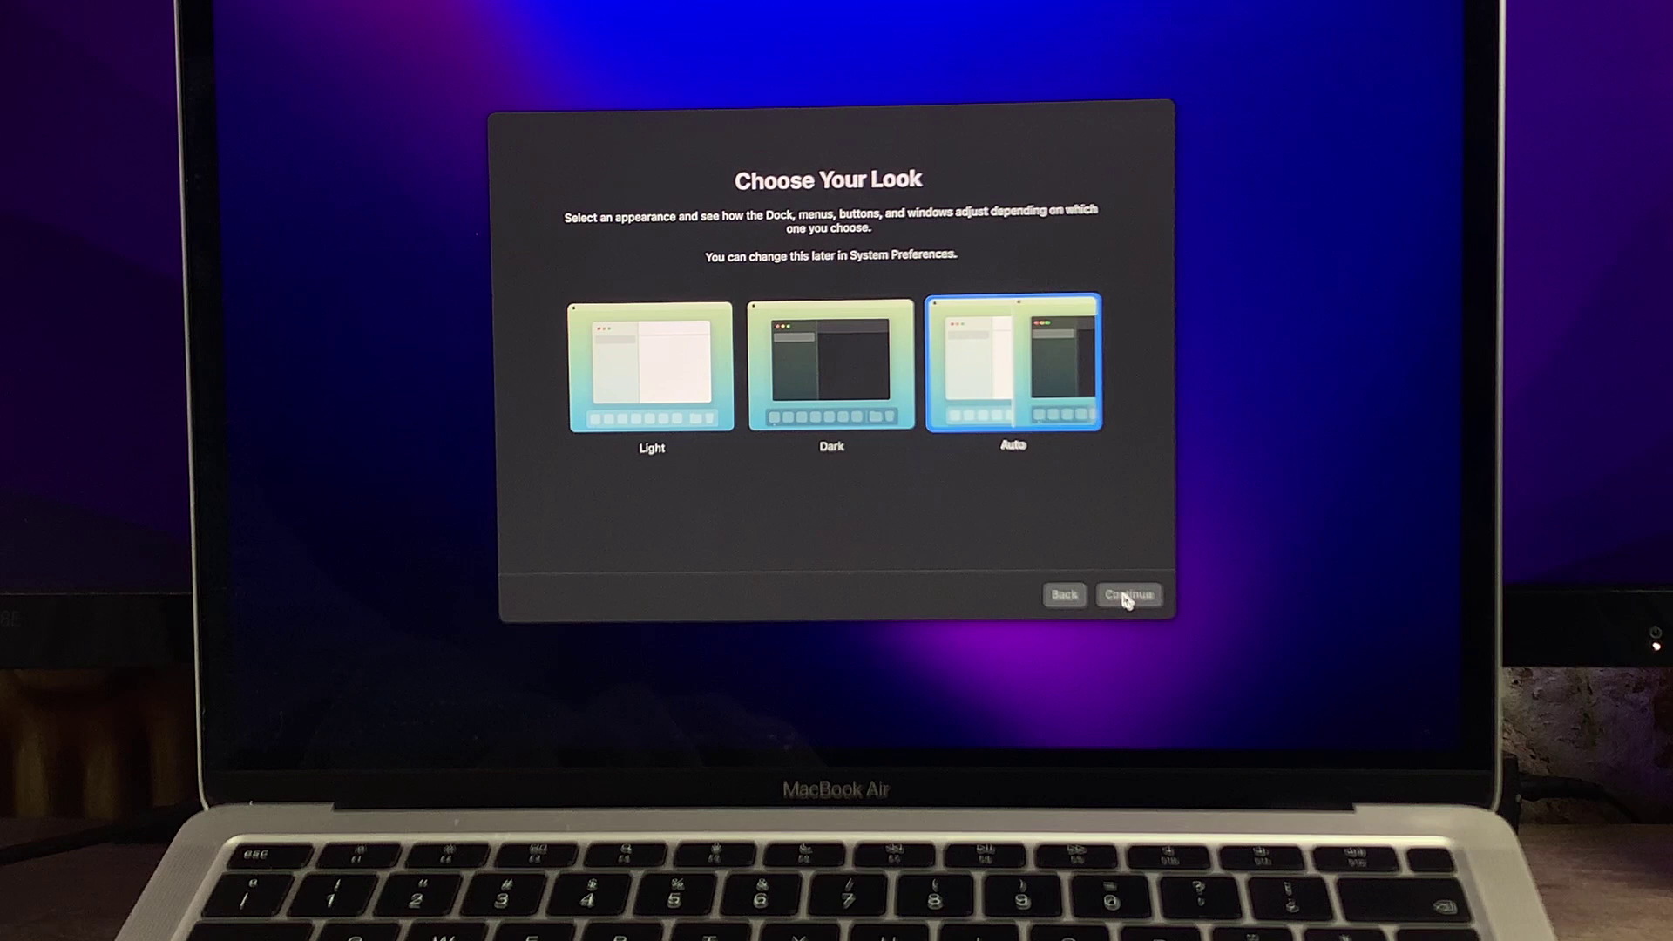
click(1126, 598)
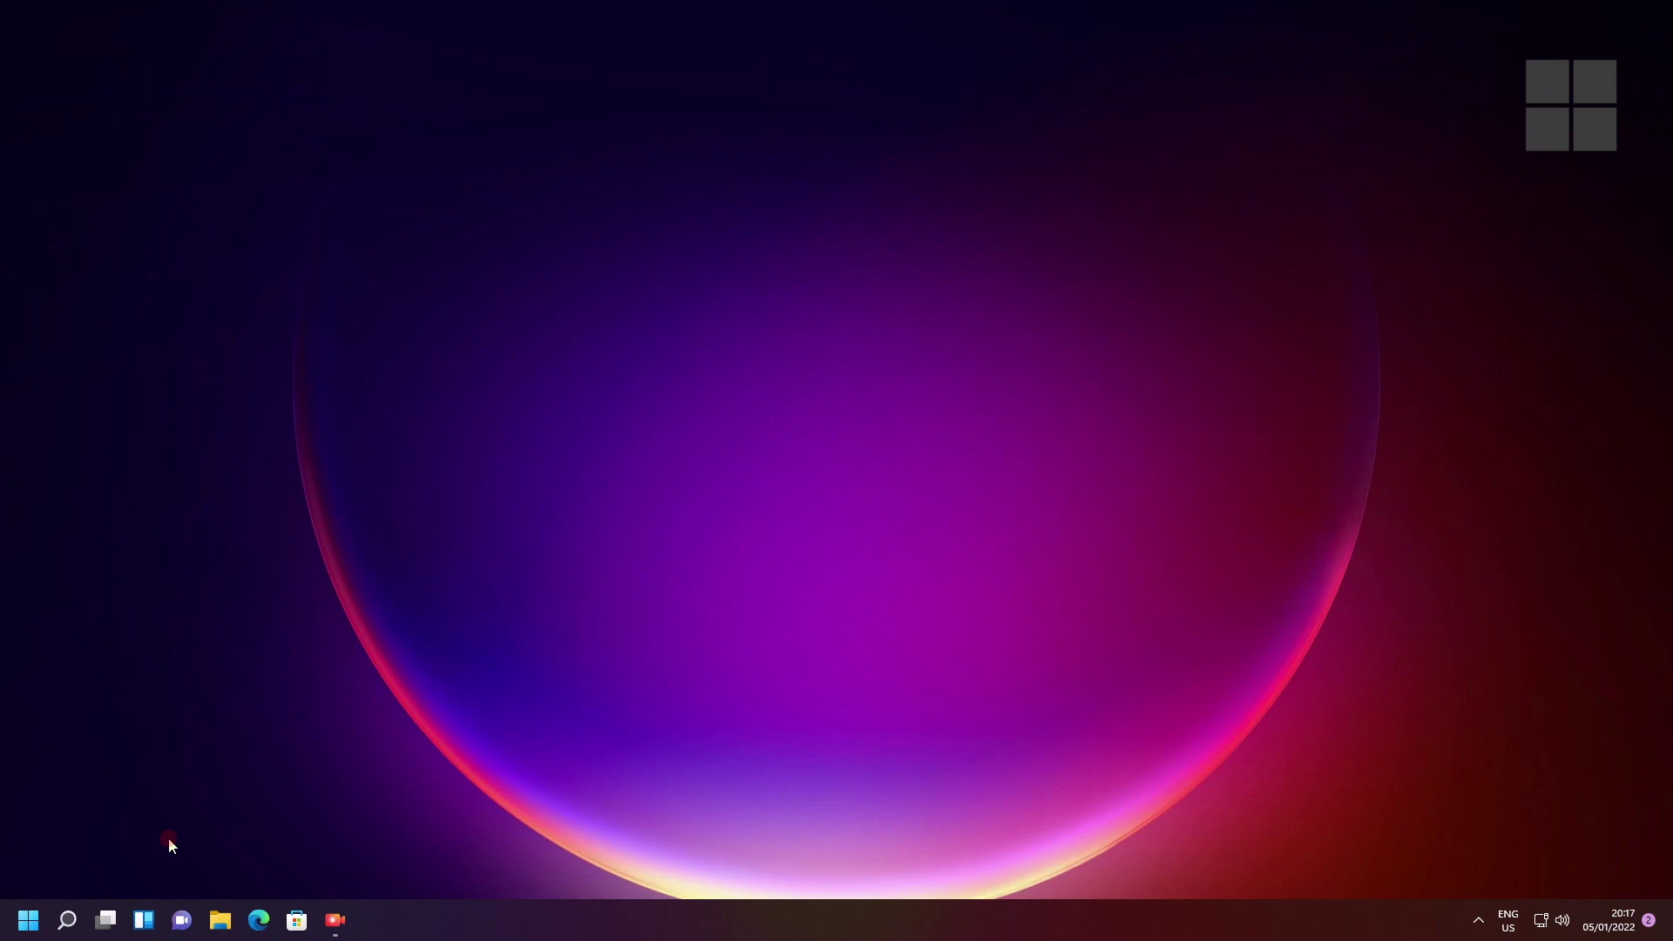
click(29, 917)
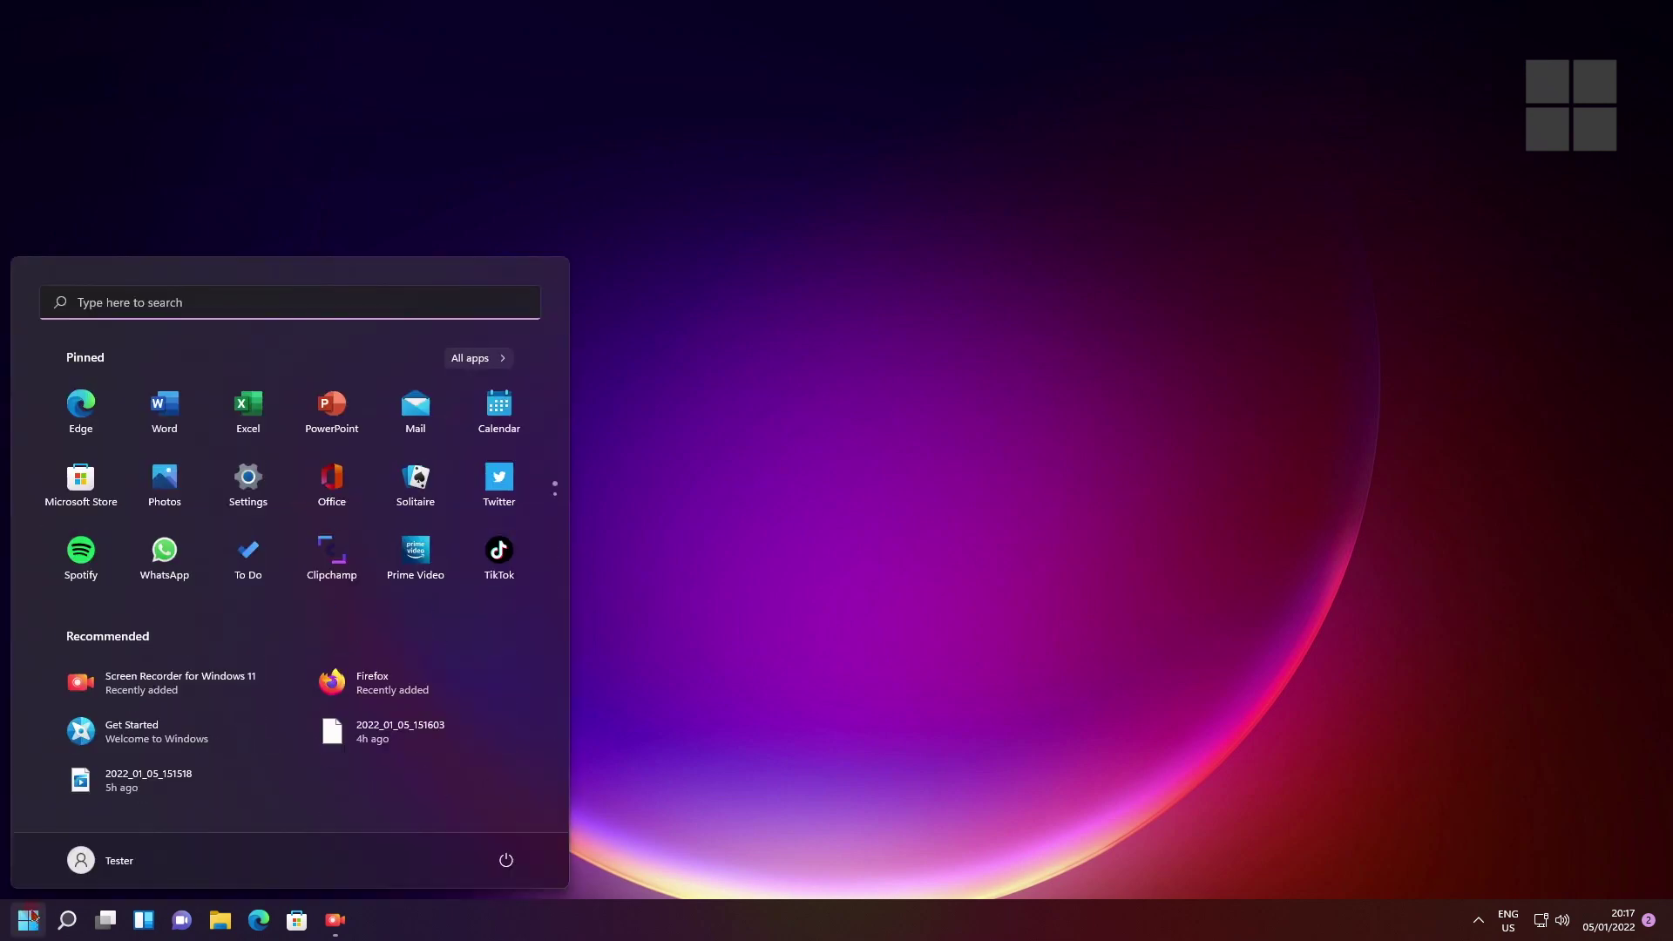
click(31, 915)
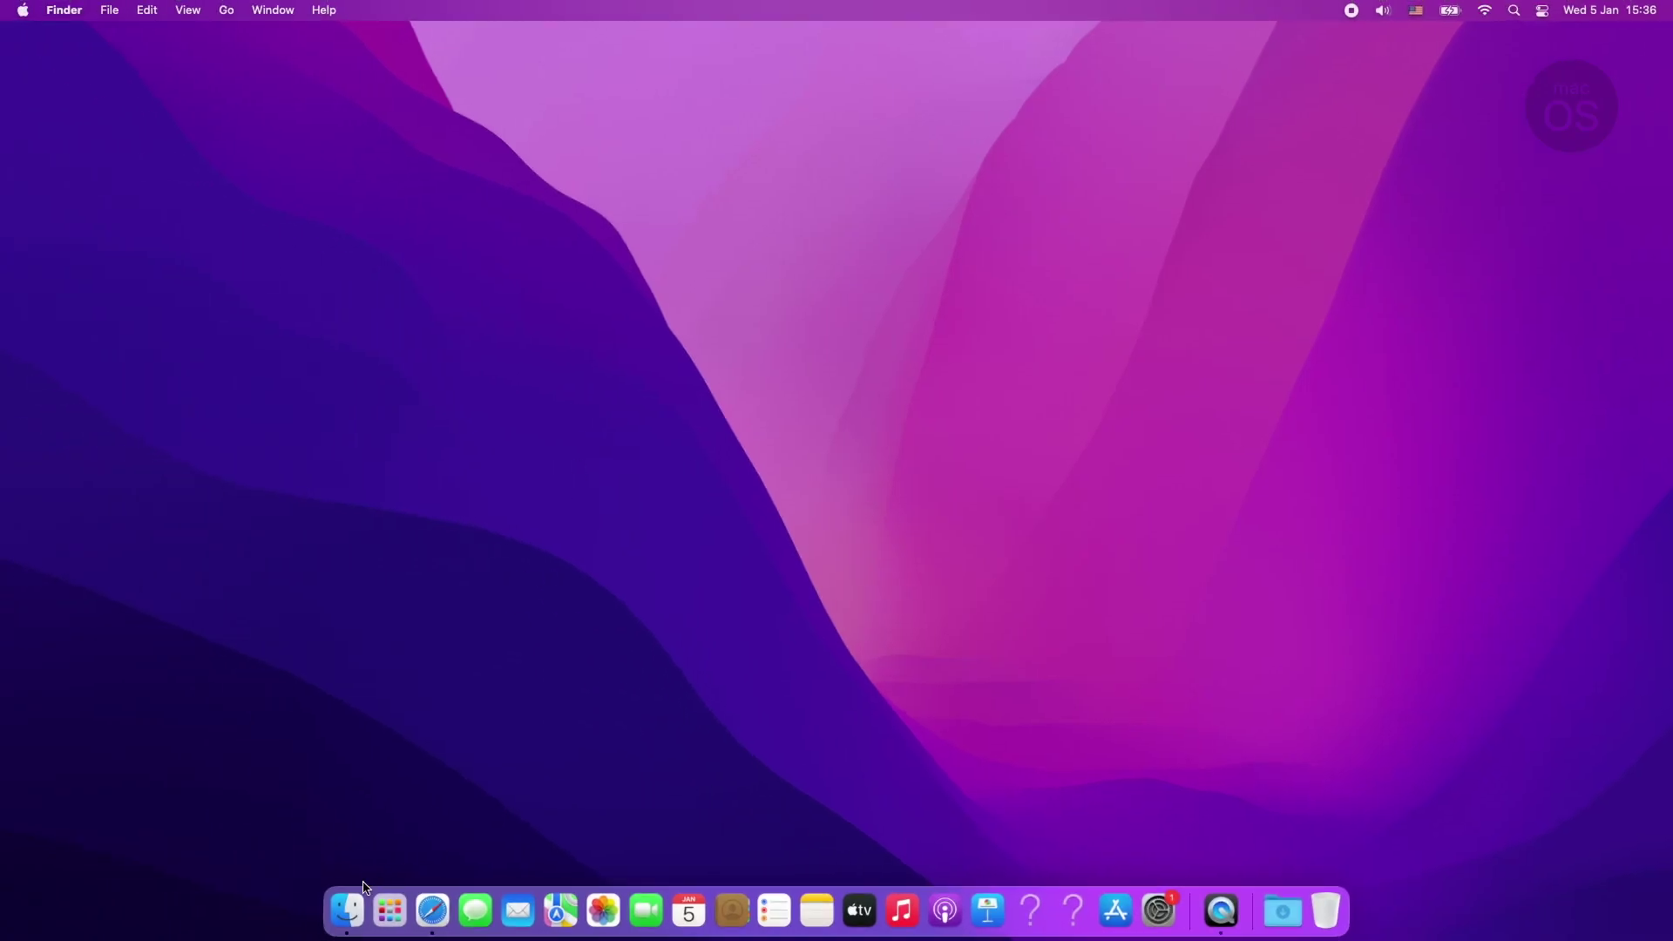
- Open Downloads in a new Finder window and close the Firefox window
click(22, 9)
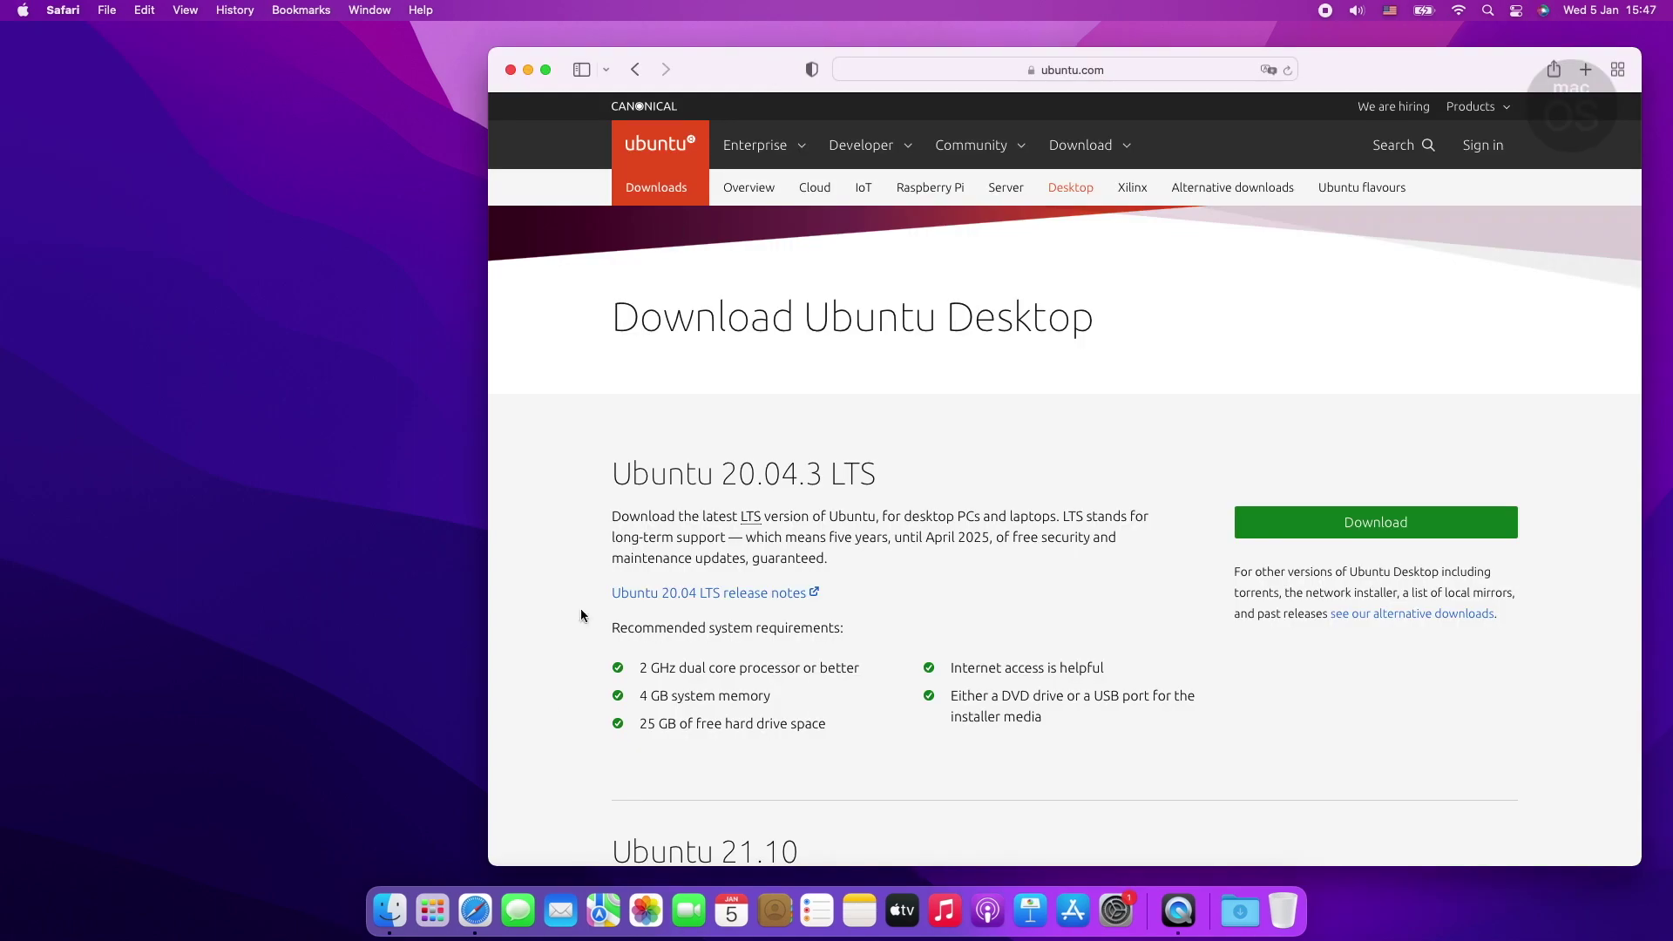
click(396, 906)
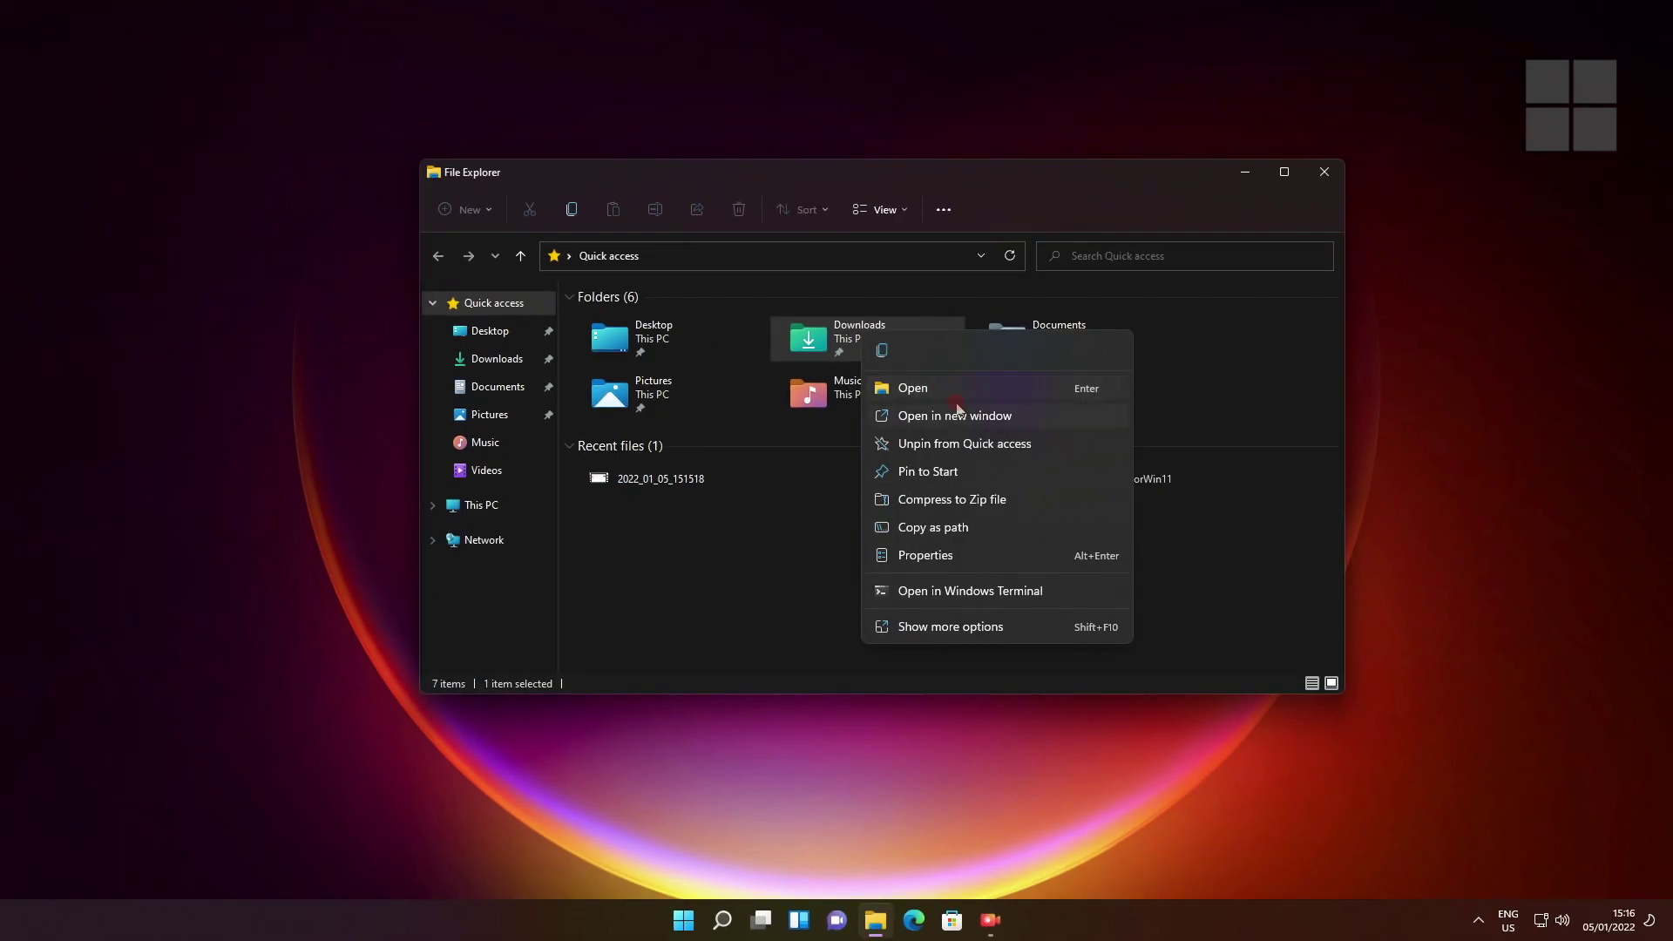
click(959, 415)
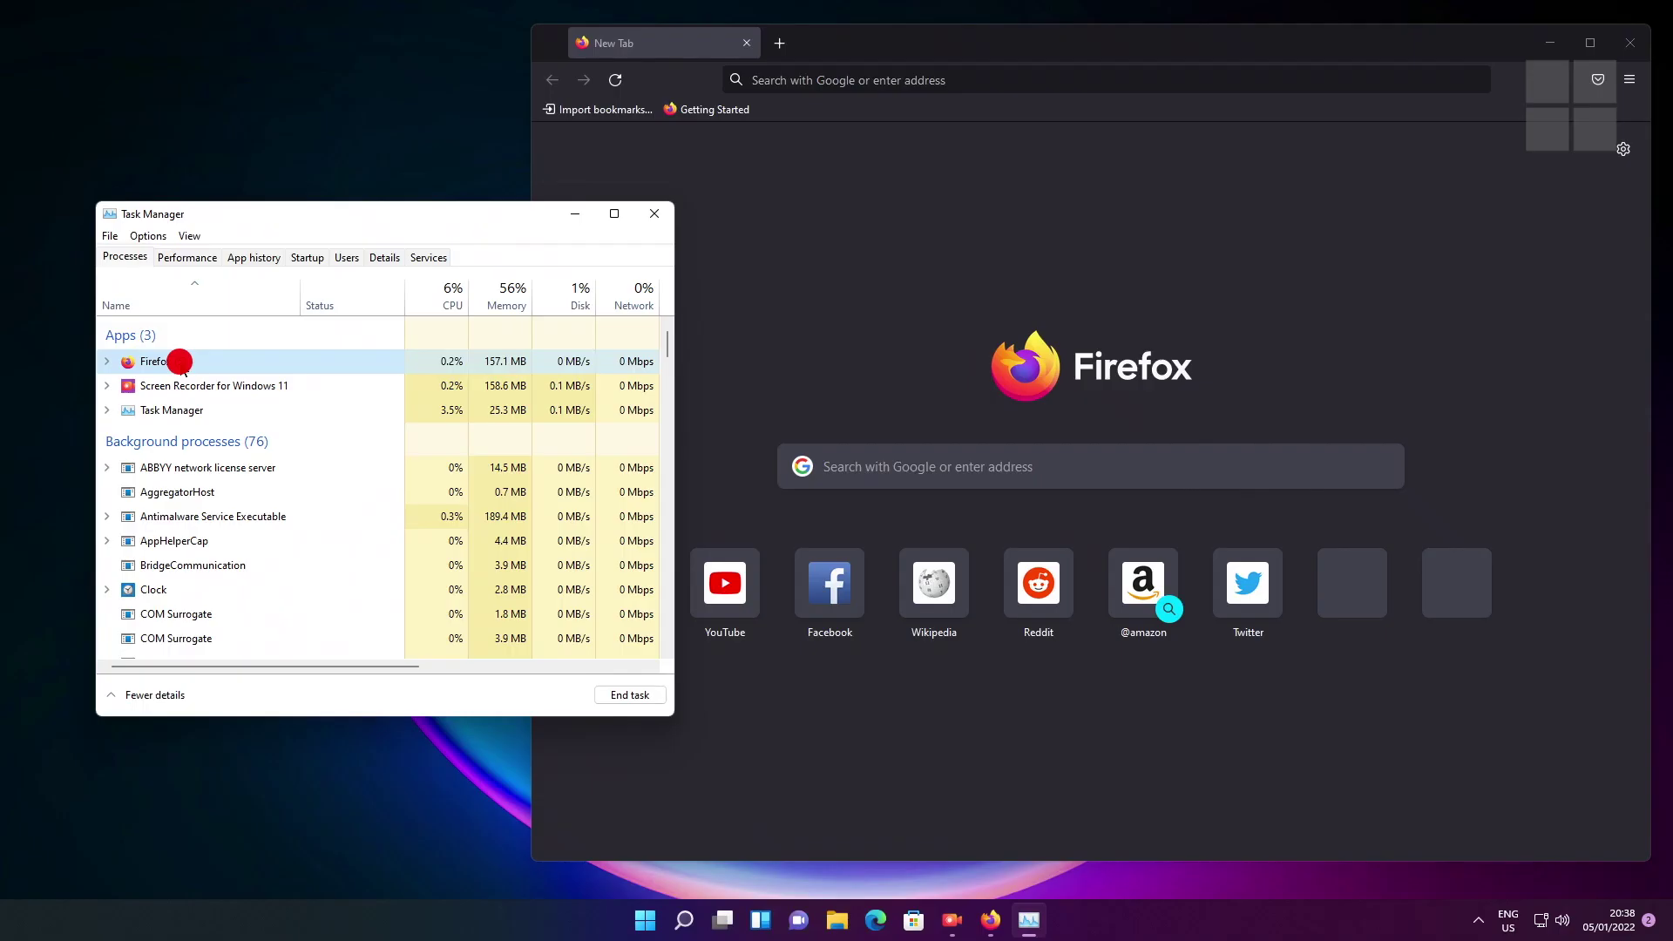
click(941, 24)
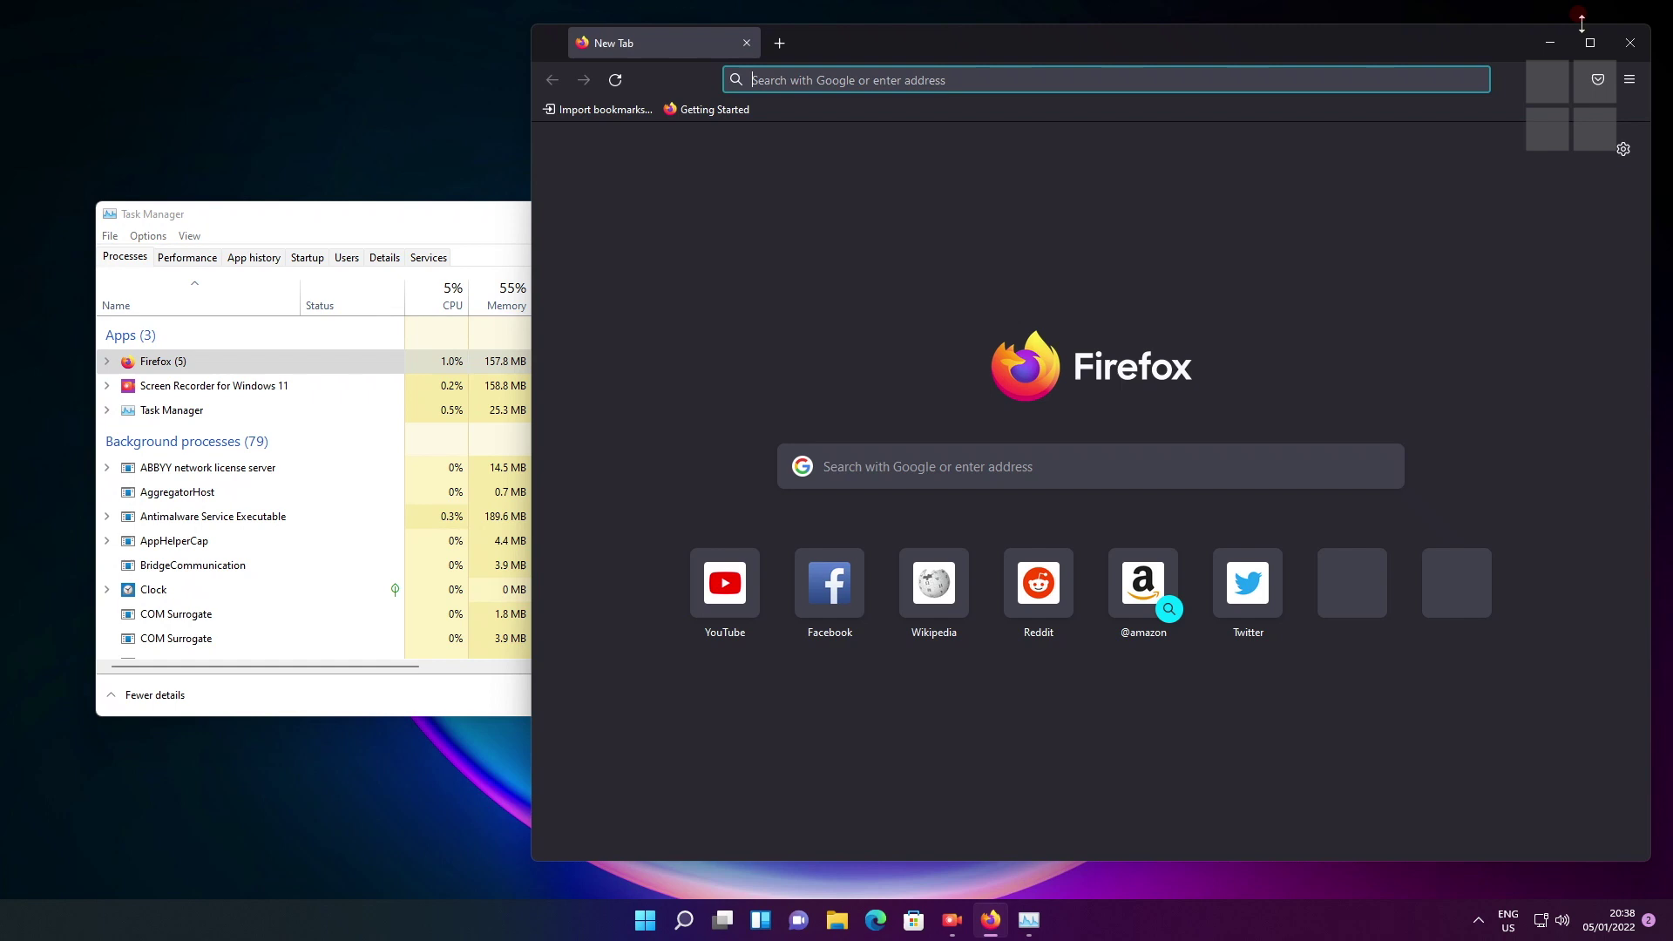
click(1631, 44)
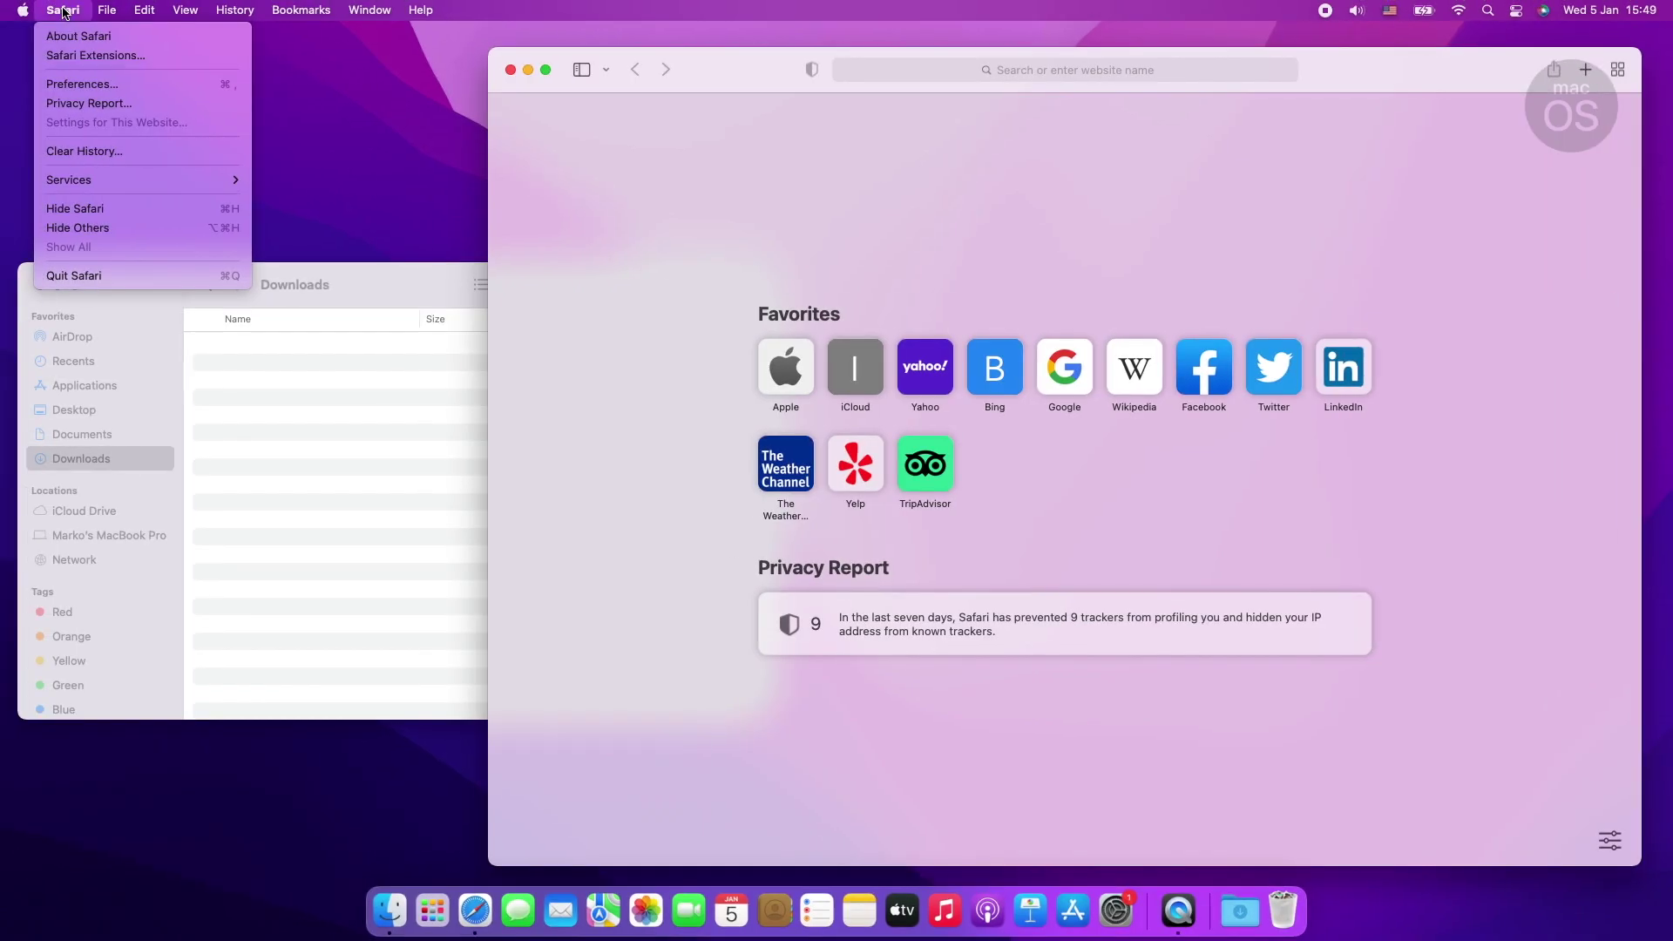
- Close the Finder Downloads and Safari windows, then quit Safari from its Dock menu
click(41, 285)
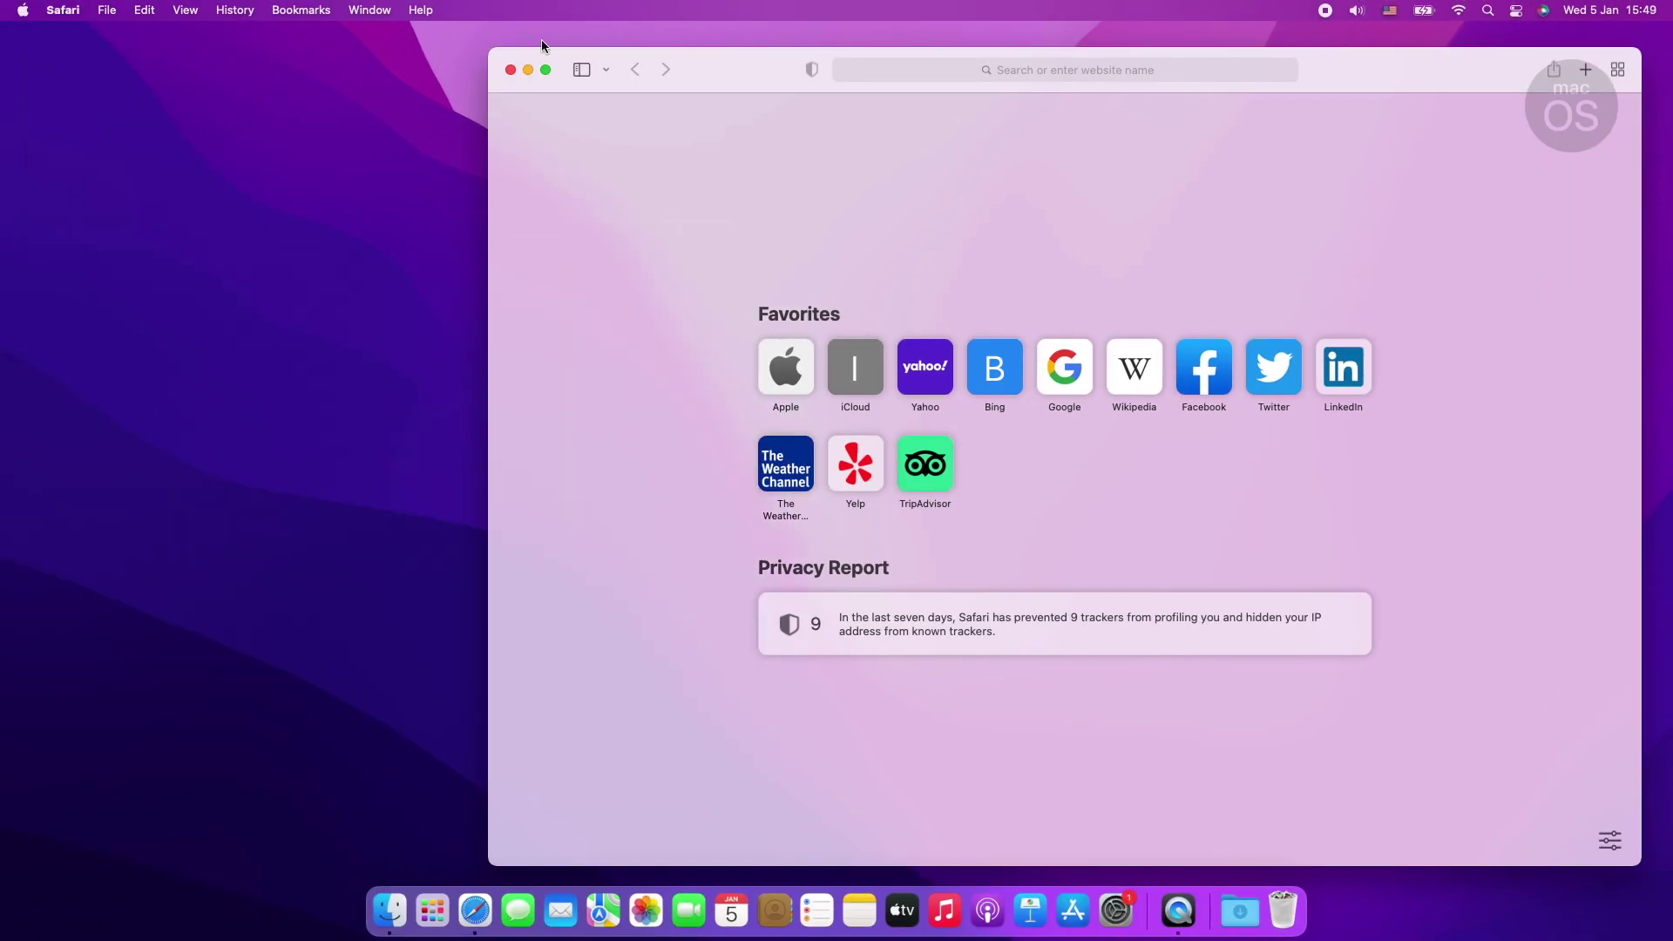
drag(759, 61, 526, 63)
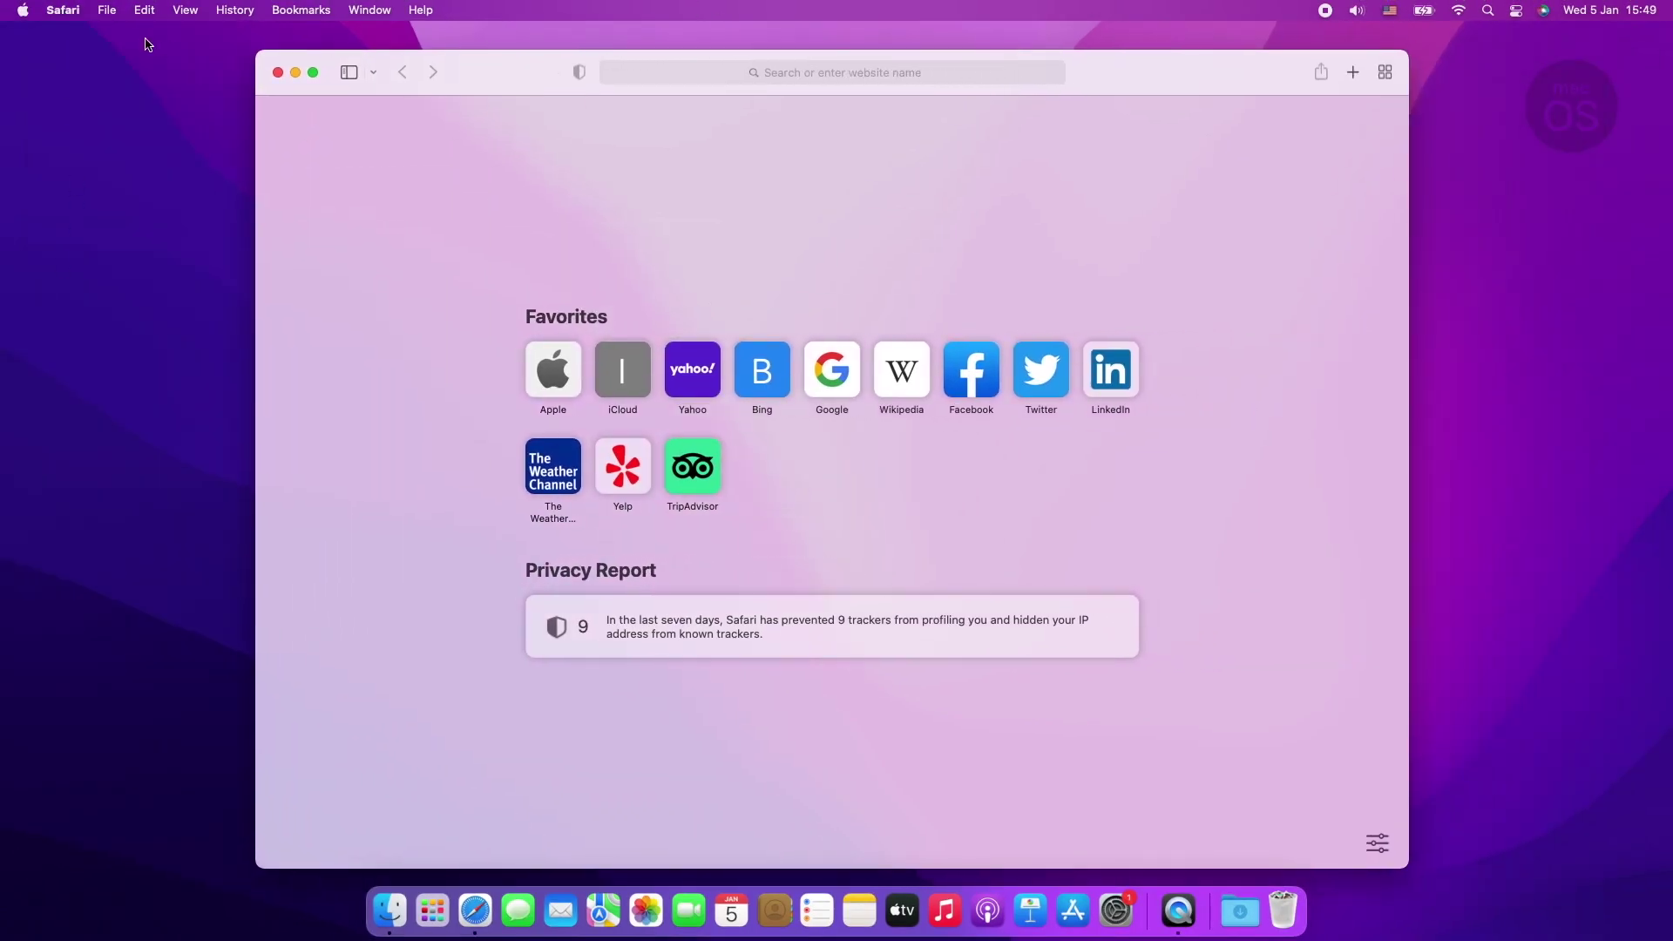
click(277, 72)
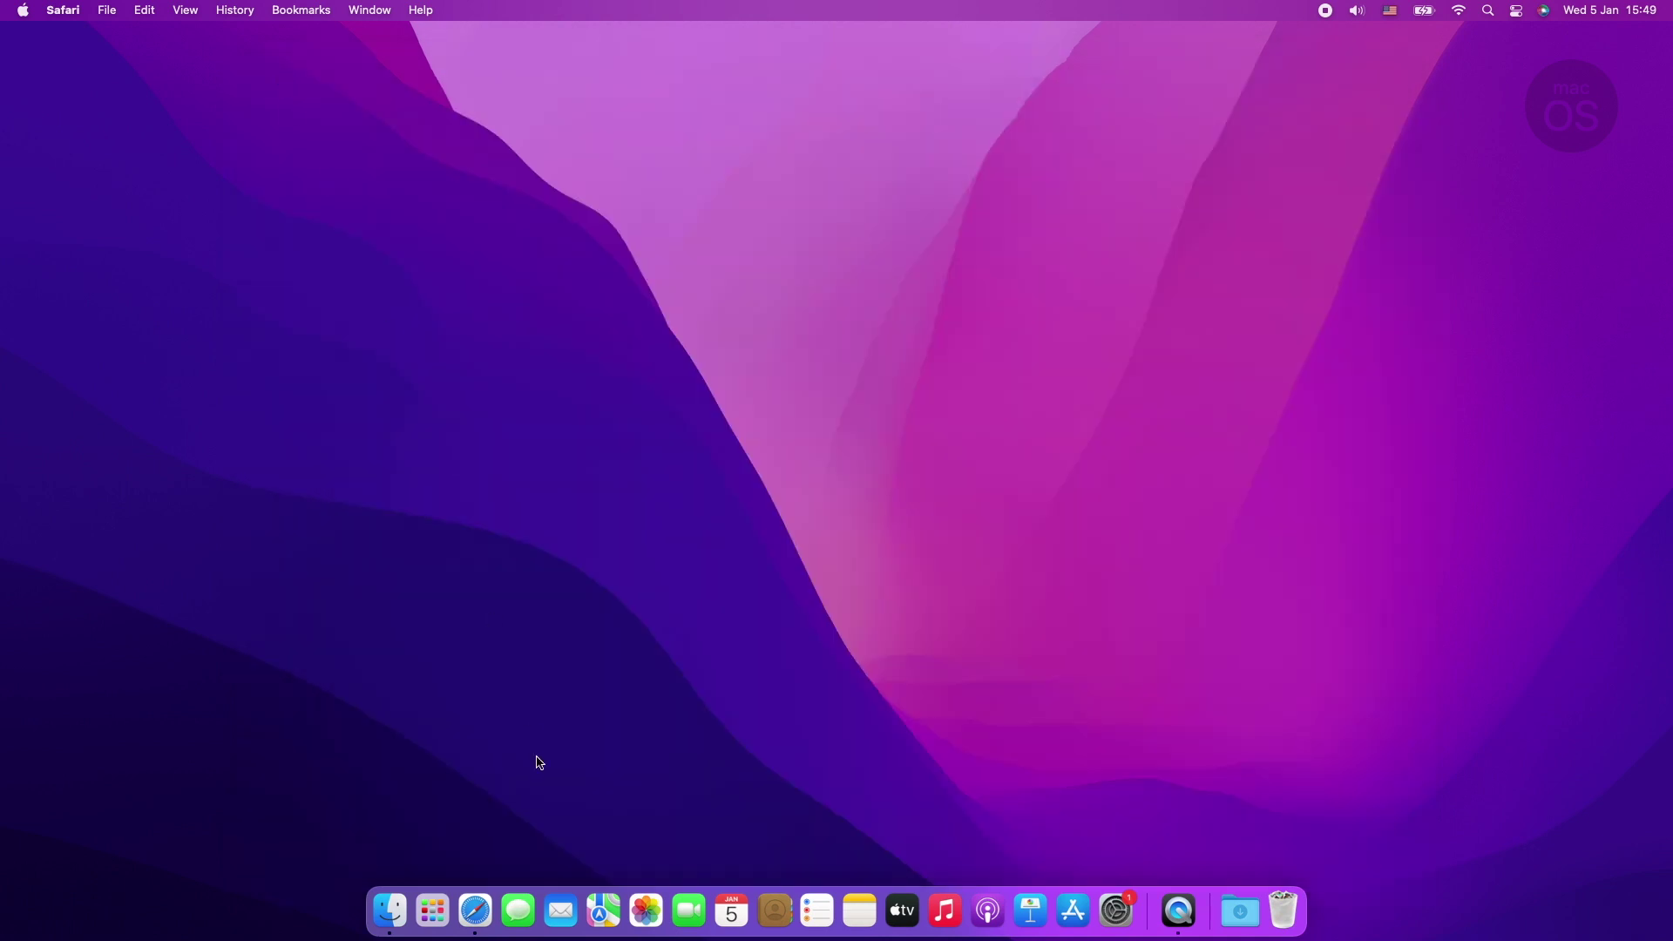
ctrl+click(485, 915)
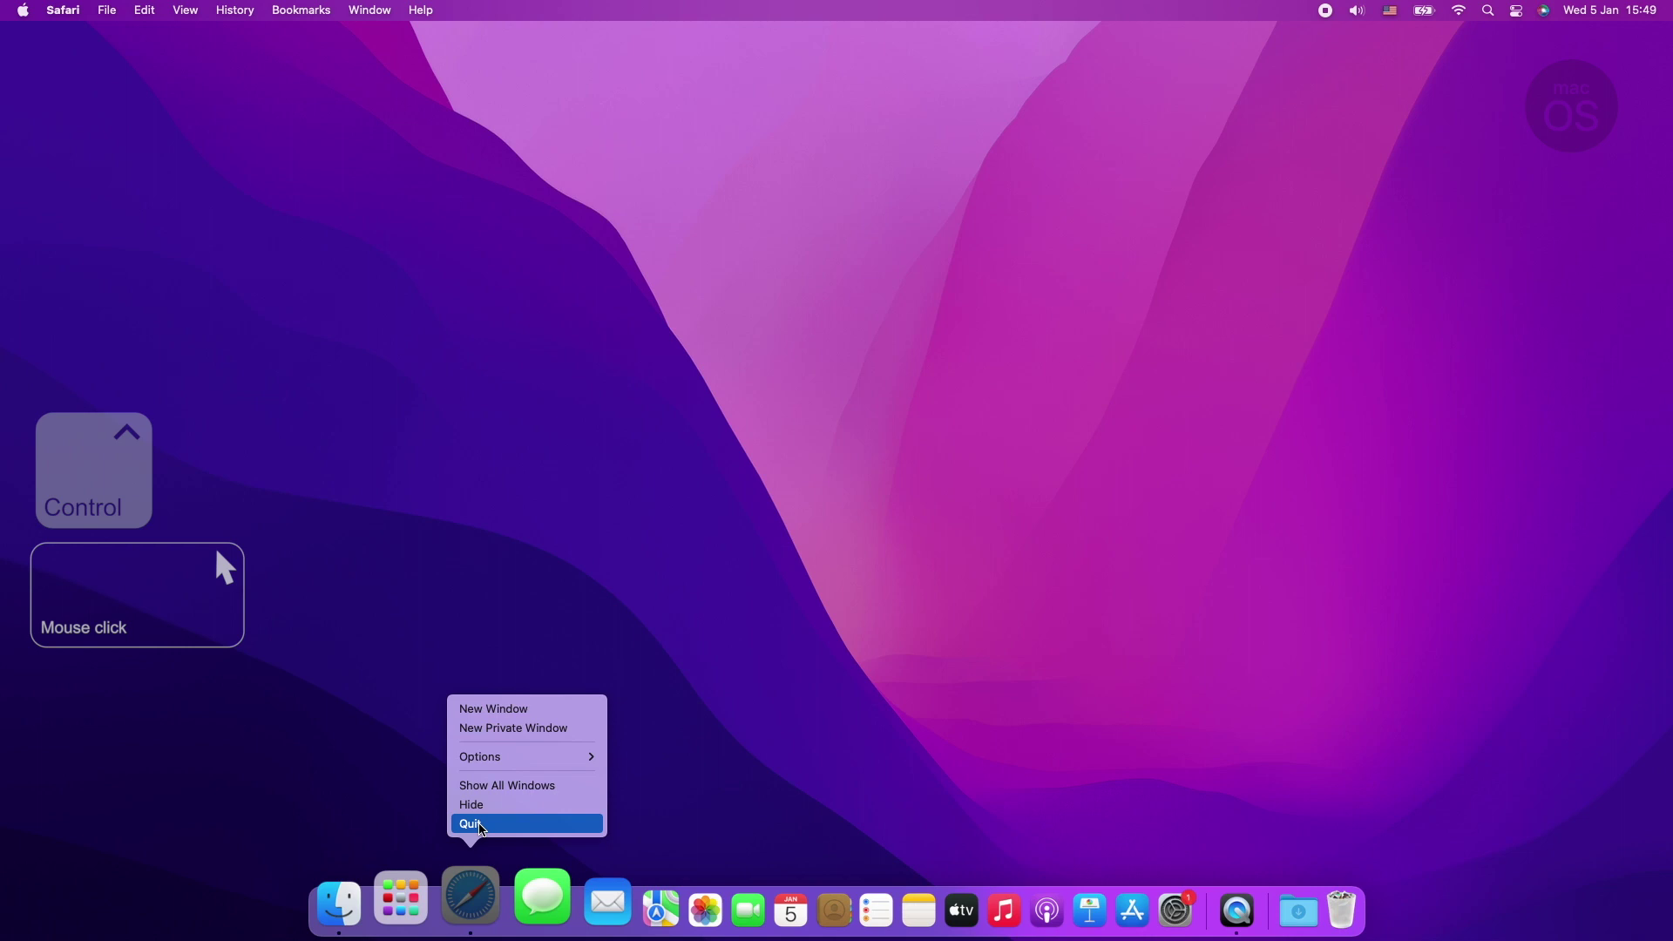
click(482, 826)
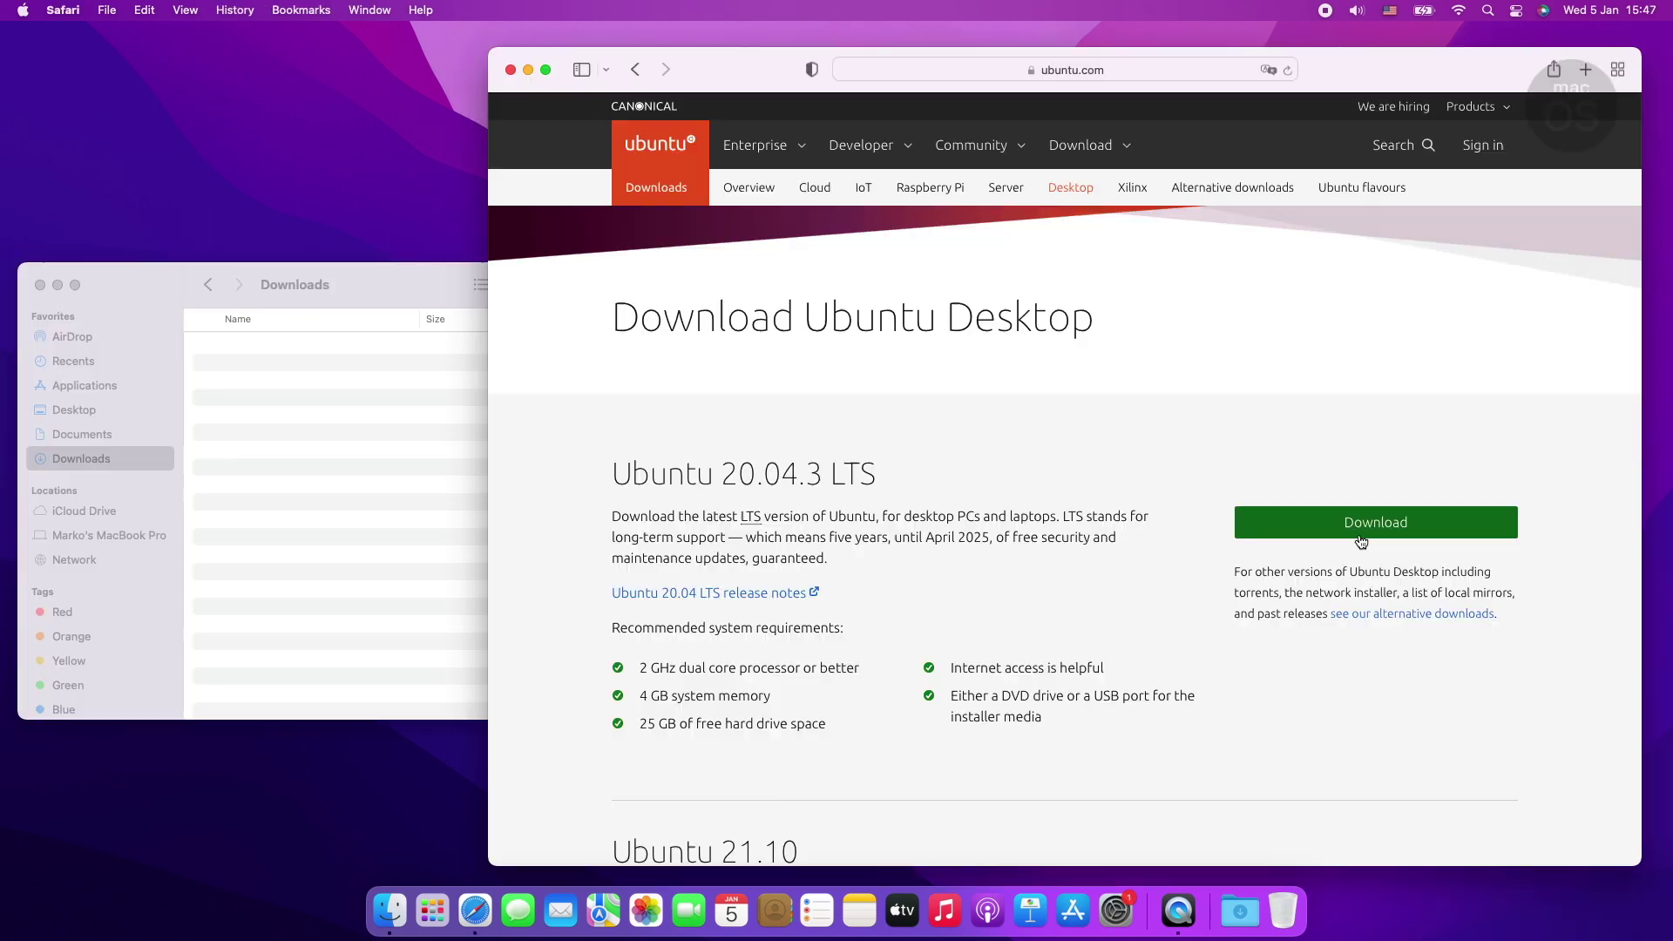
- Download Ubuntu 20.04.3 LTS, allowing ubuntu.com downloads, then close the Safari window
click(1360, 528)
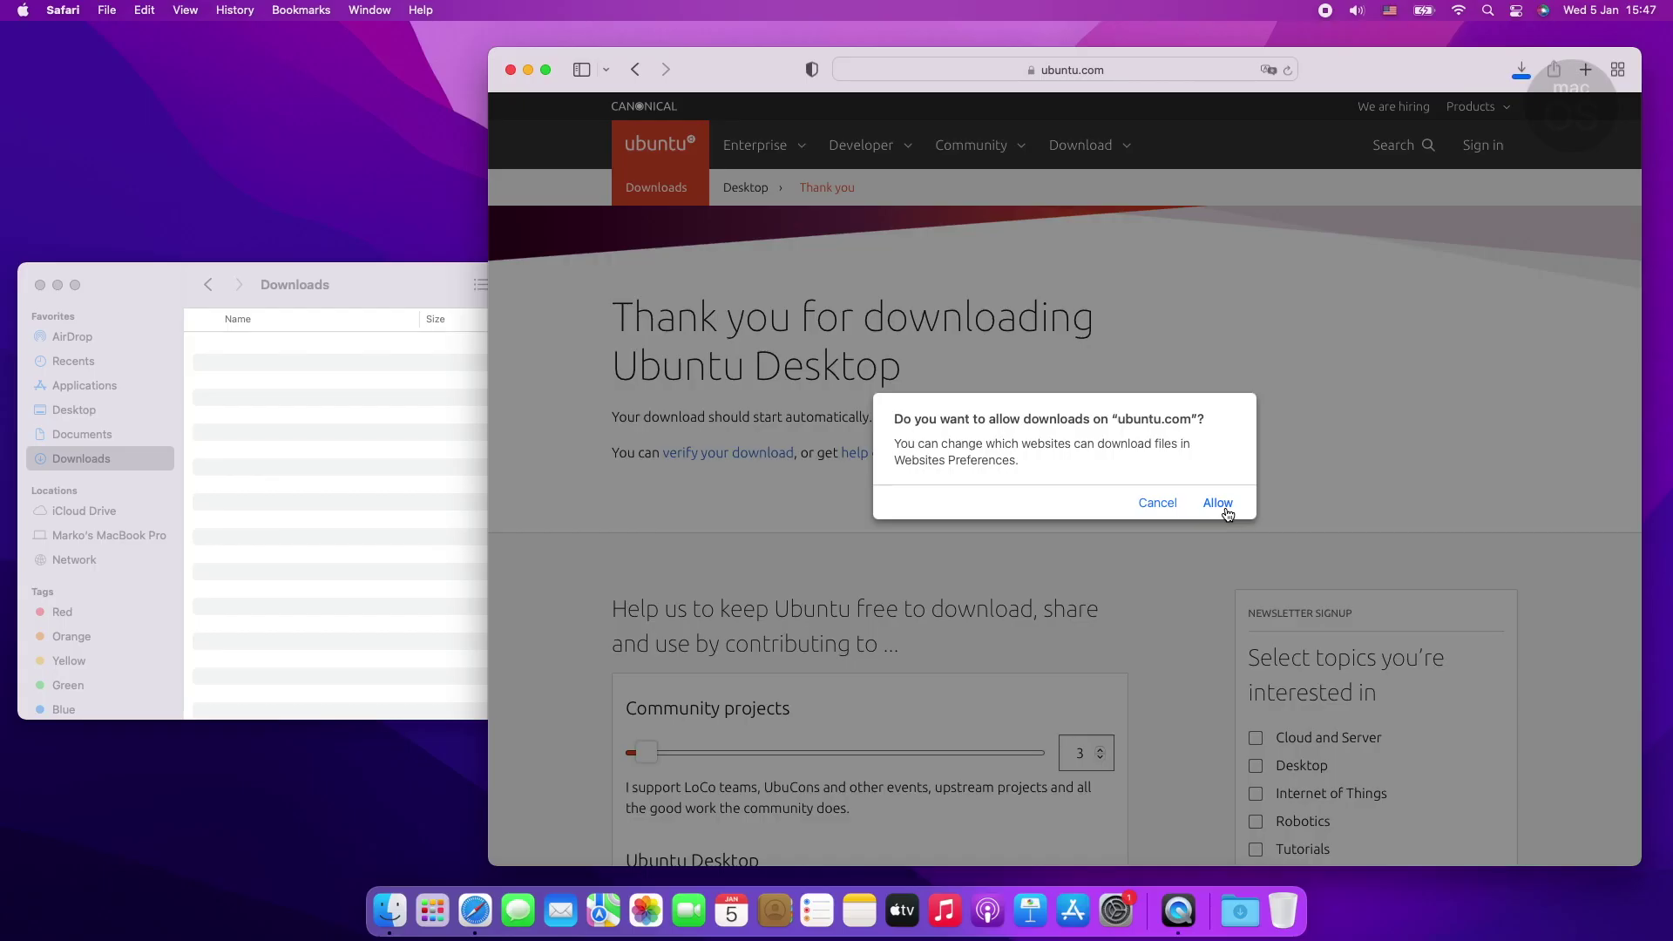
click(1220, 506)
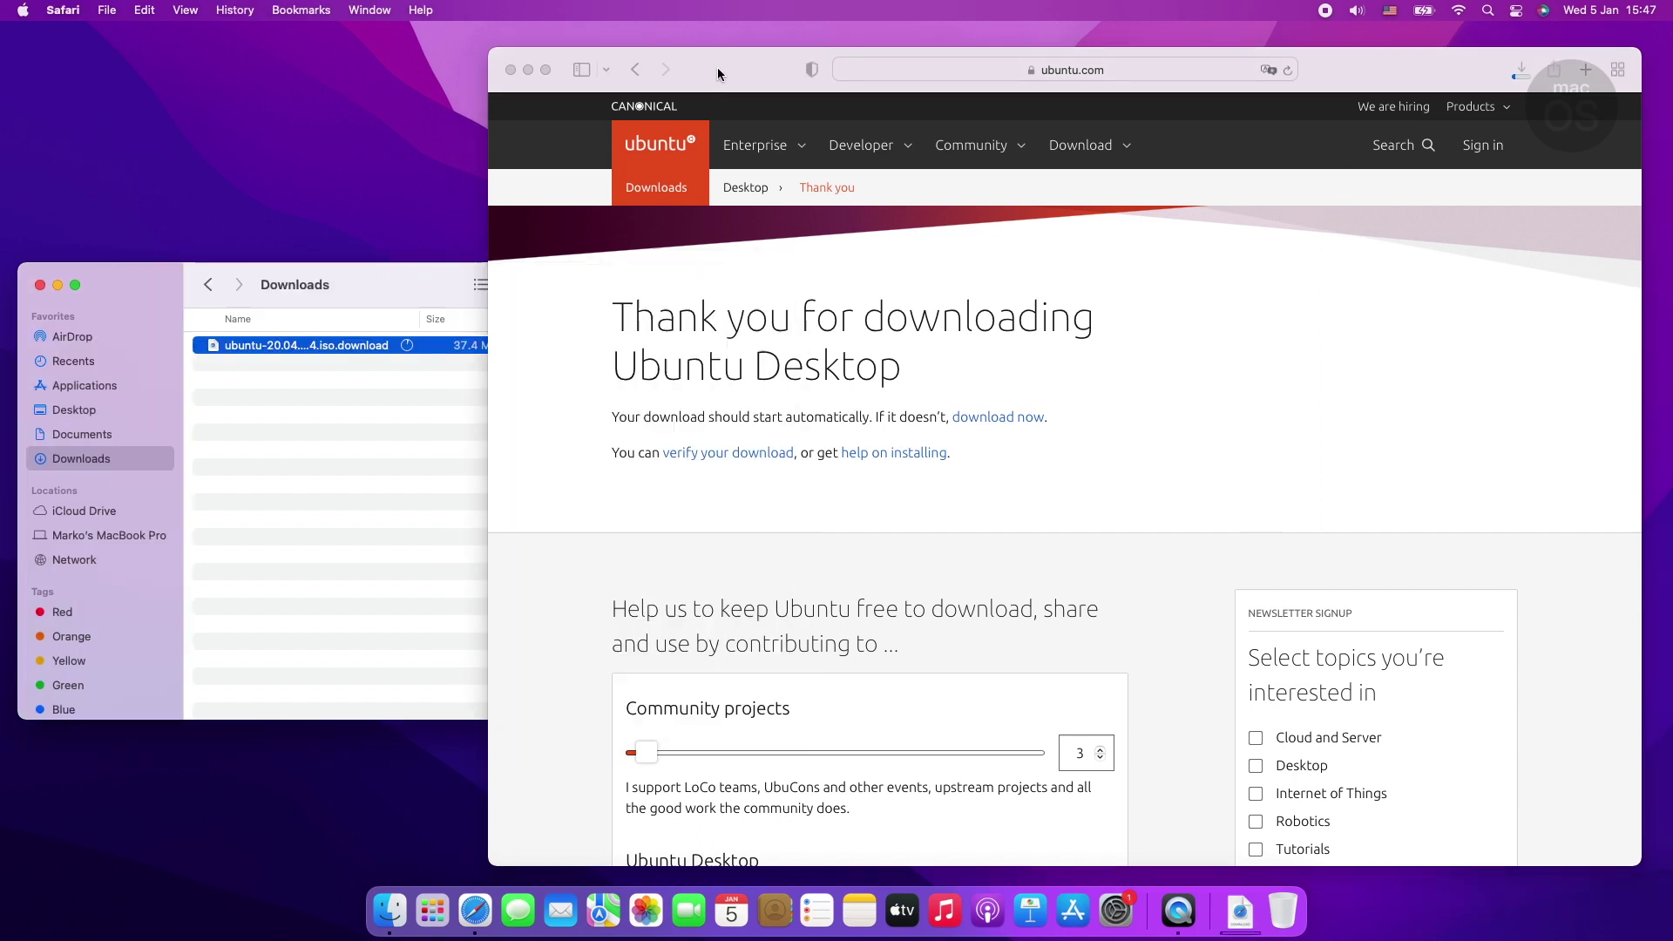
click(718, 74)
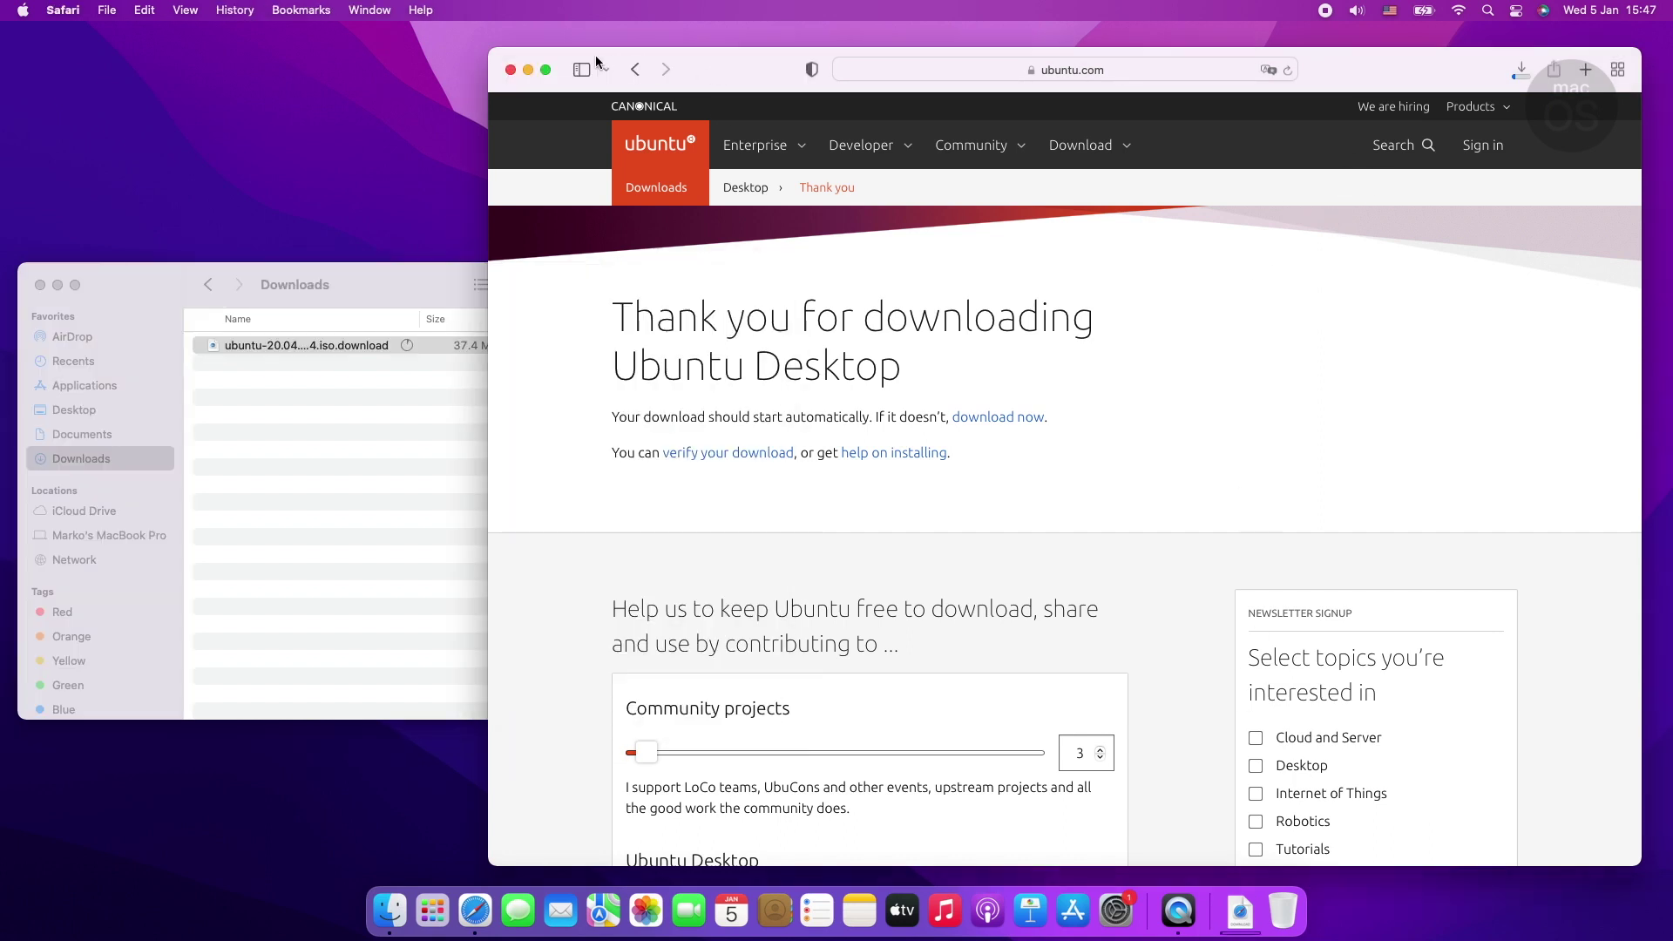
click(511, 70)
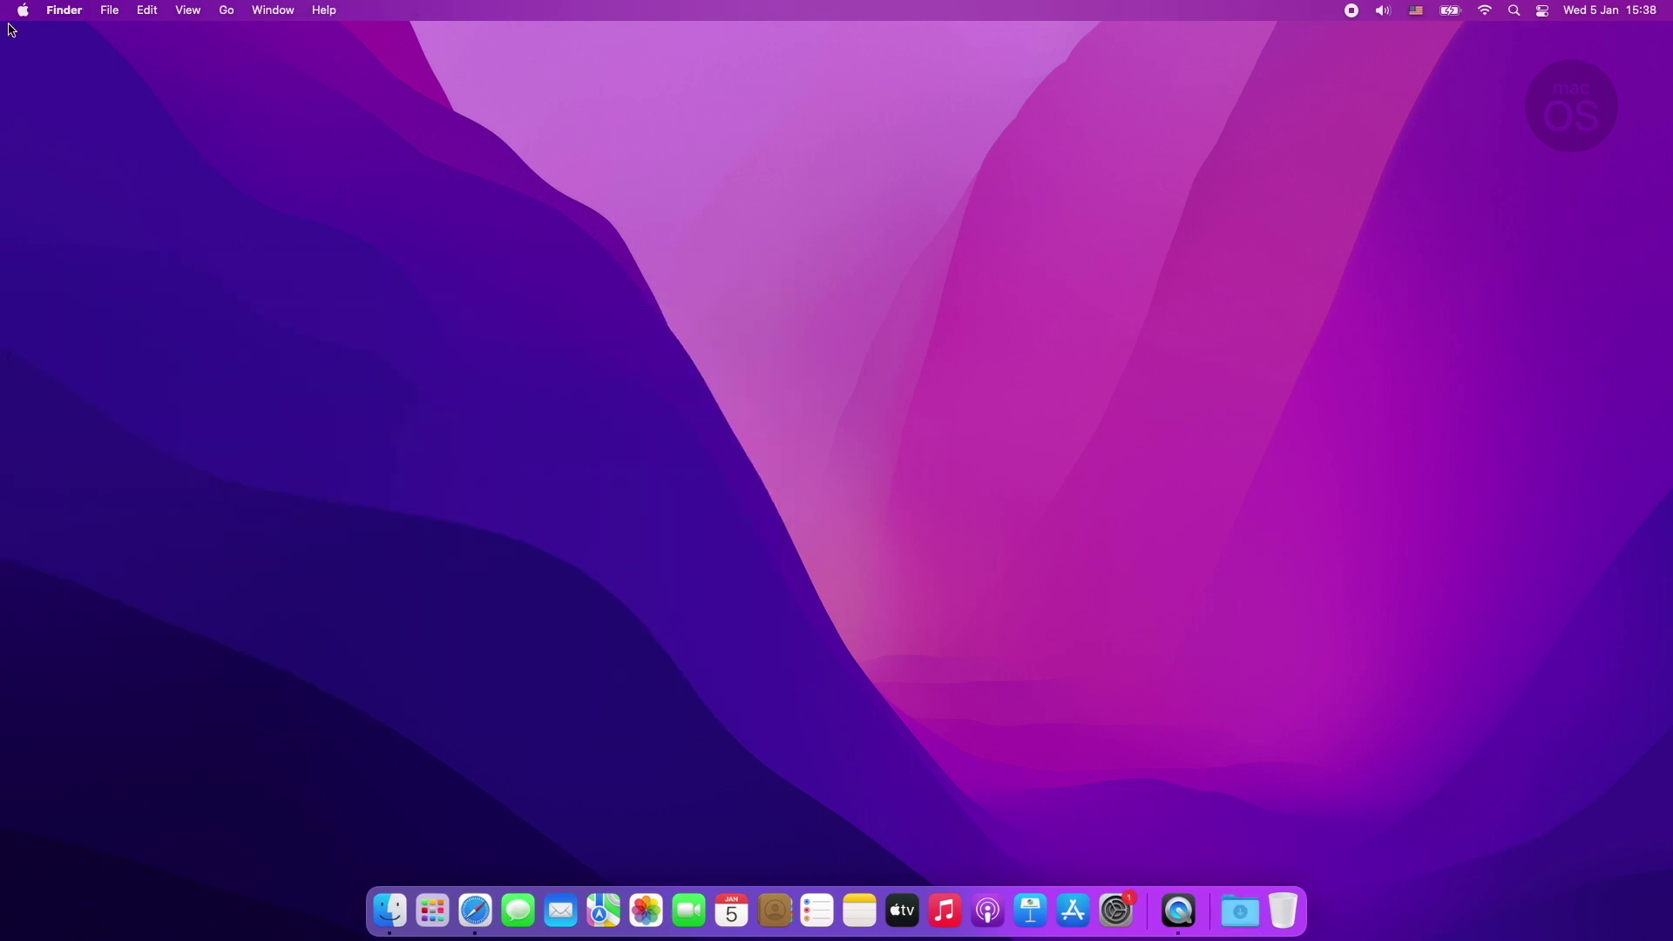
- Search System Preferences for 'bat', then clear the search and close the window
click(21, 12)
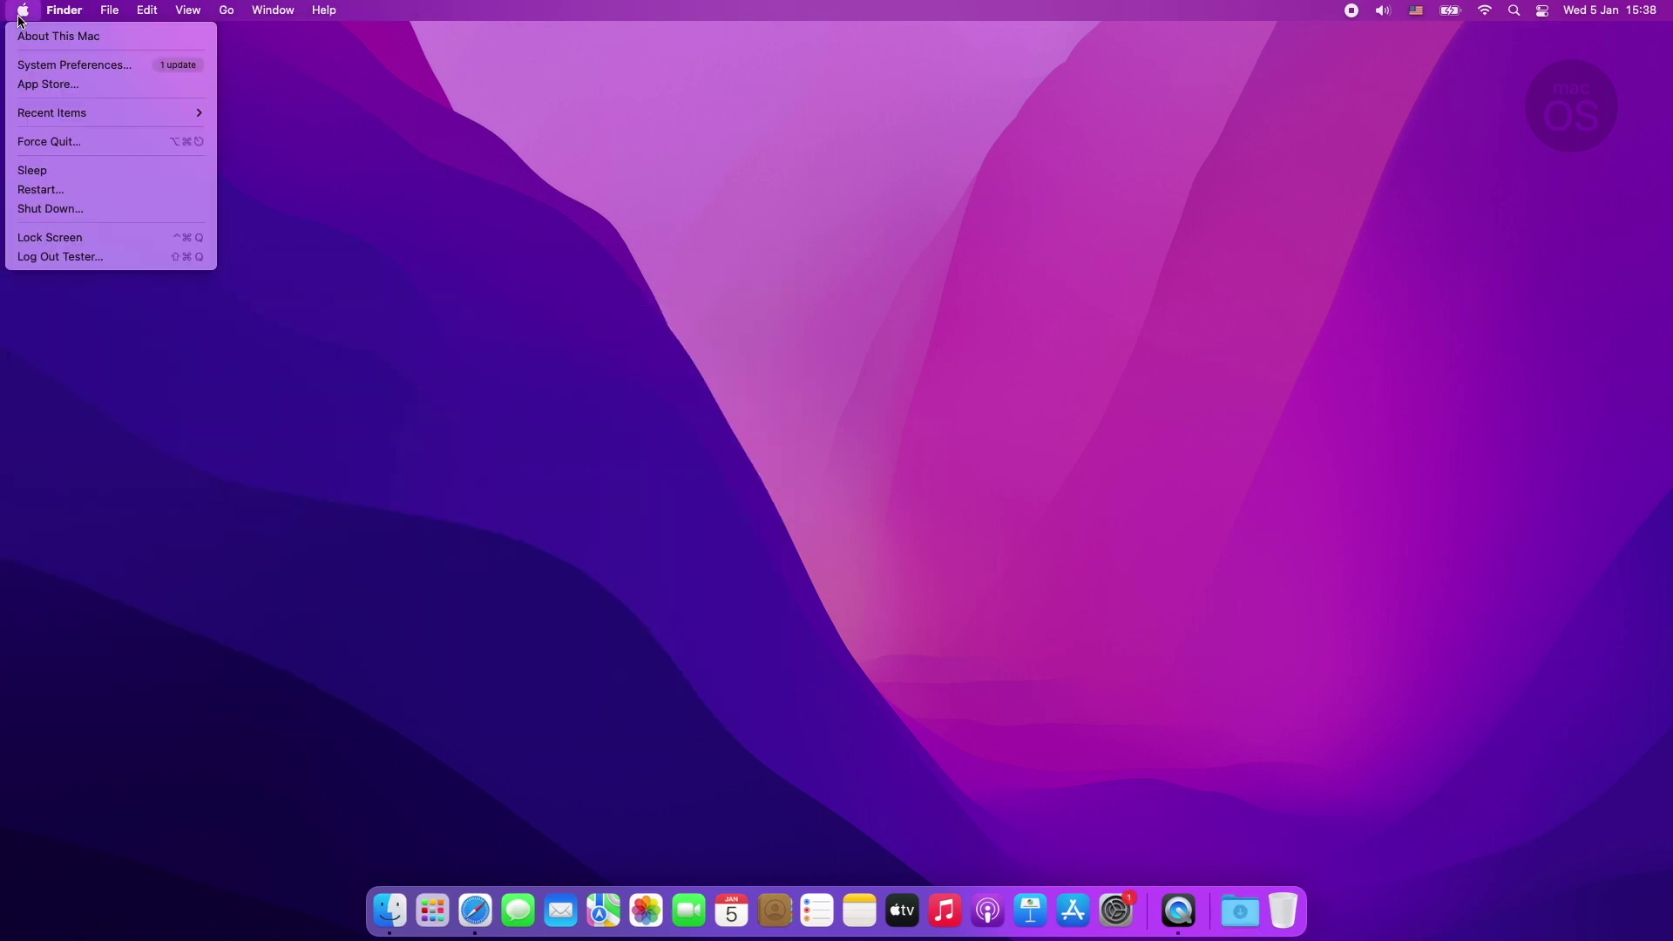
click(52, 66)
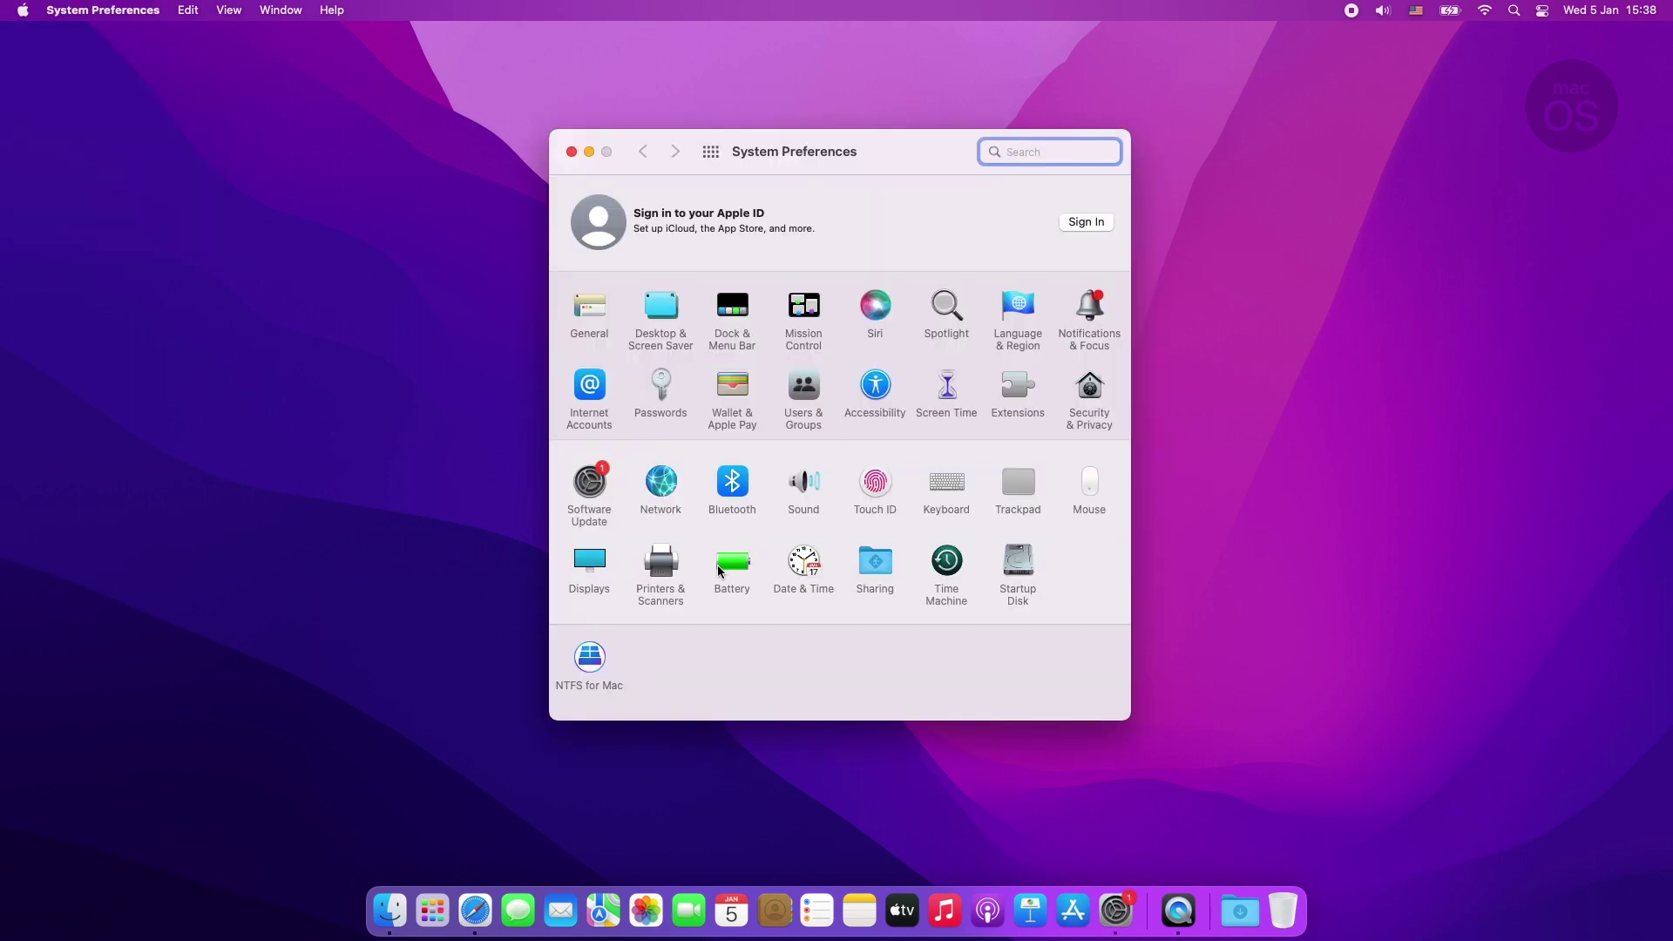
text(ba)
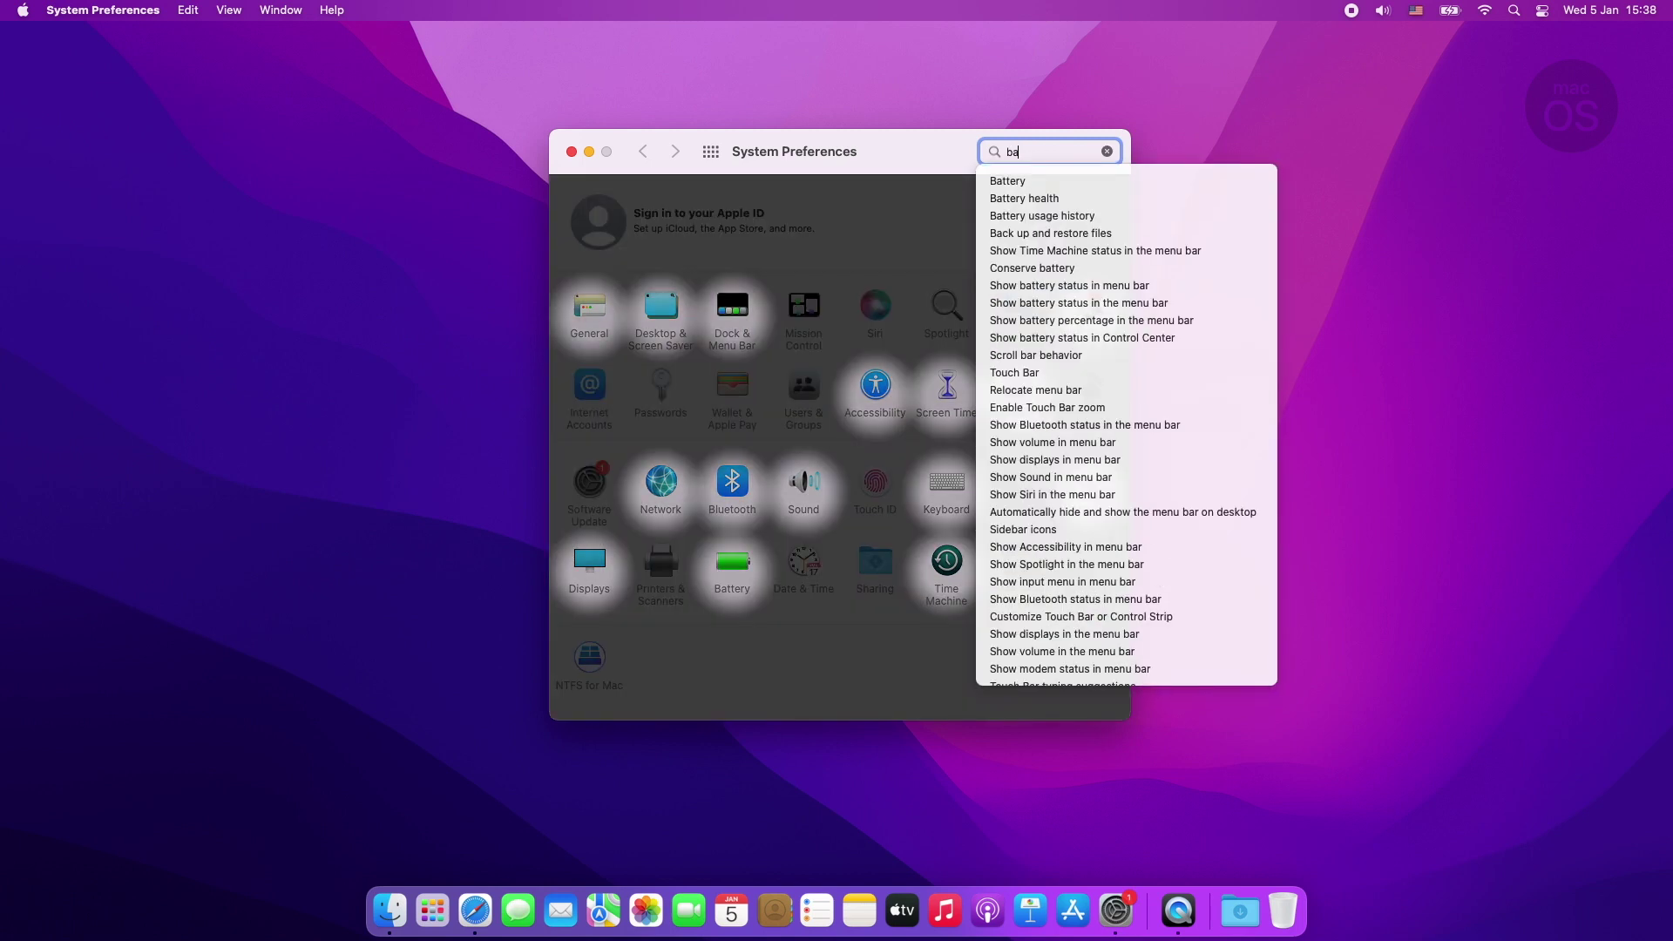
text(t)
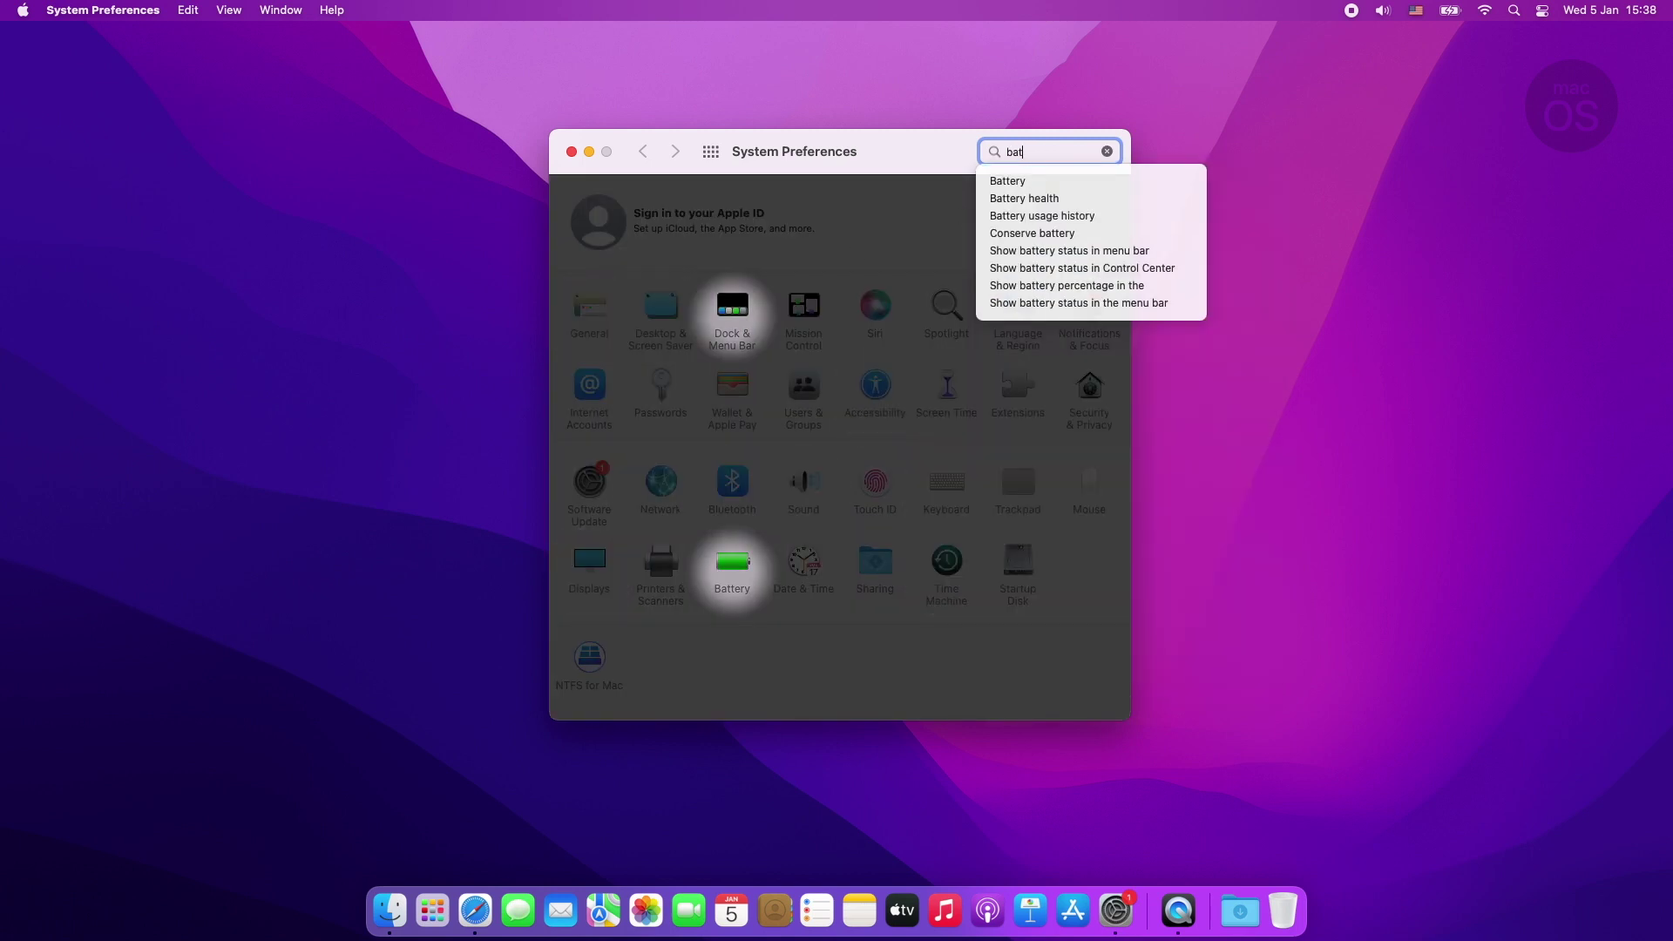
key(Escape)
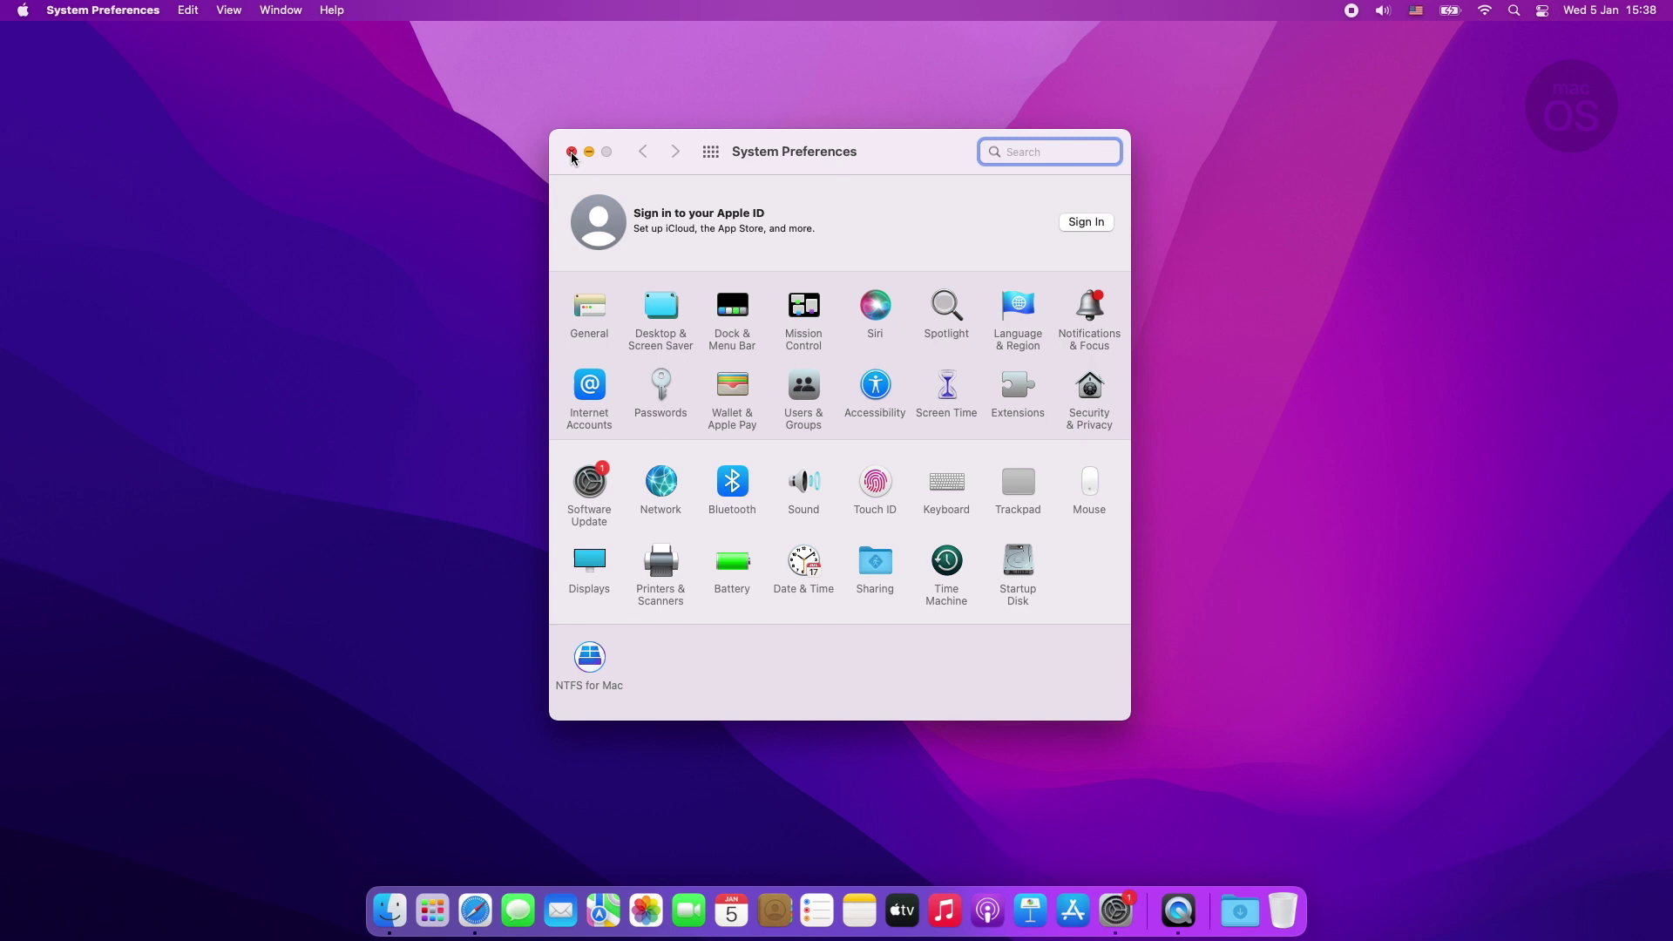
click(573, 152)
click(22, 10)
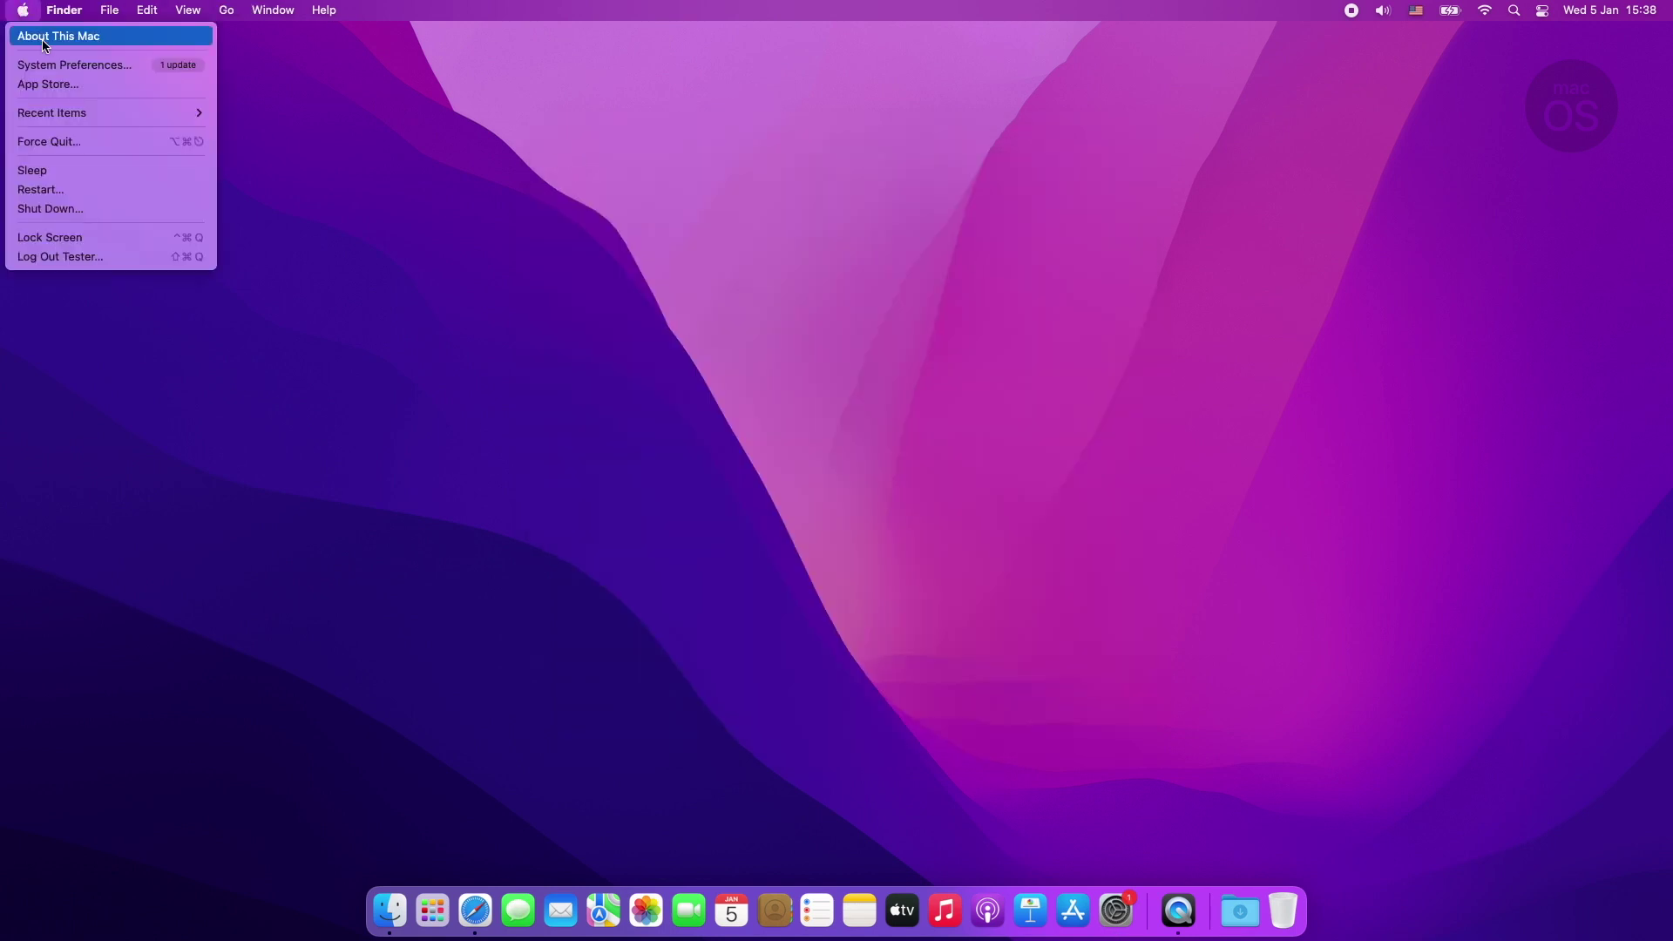
- Open Force Quit, lower the volume slightly, and check the battery status
click(64, 142)
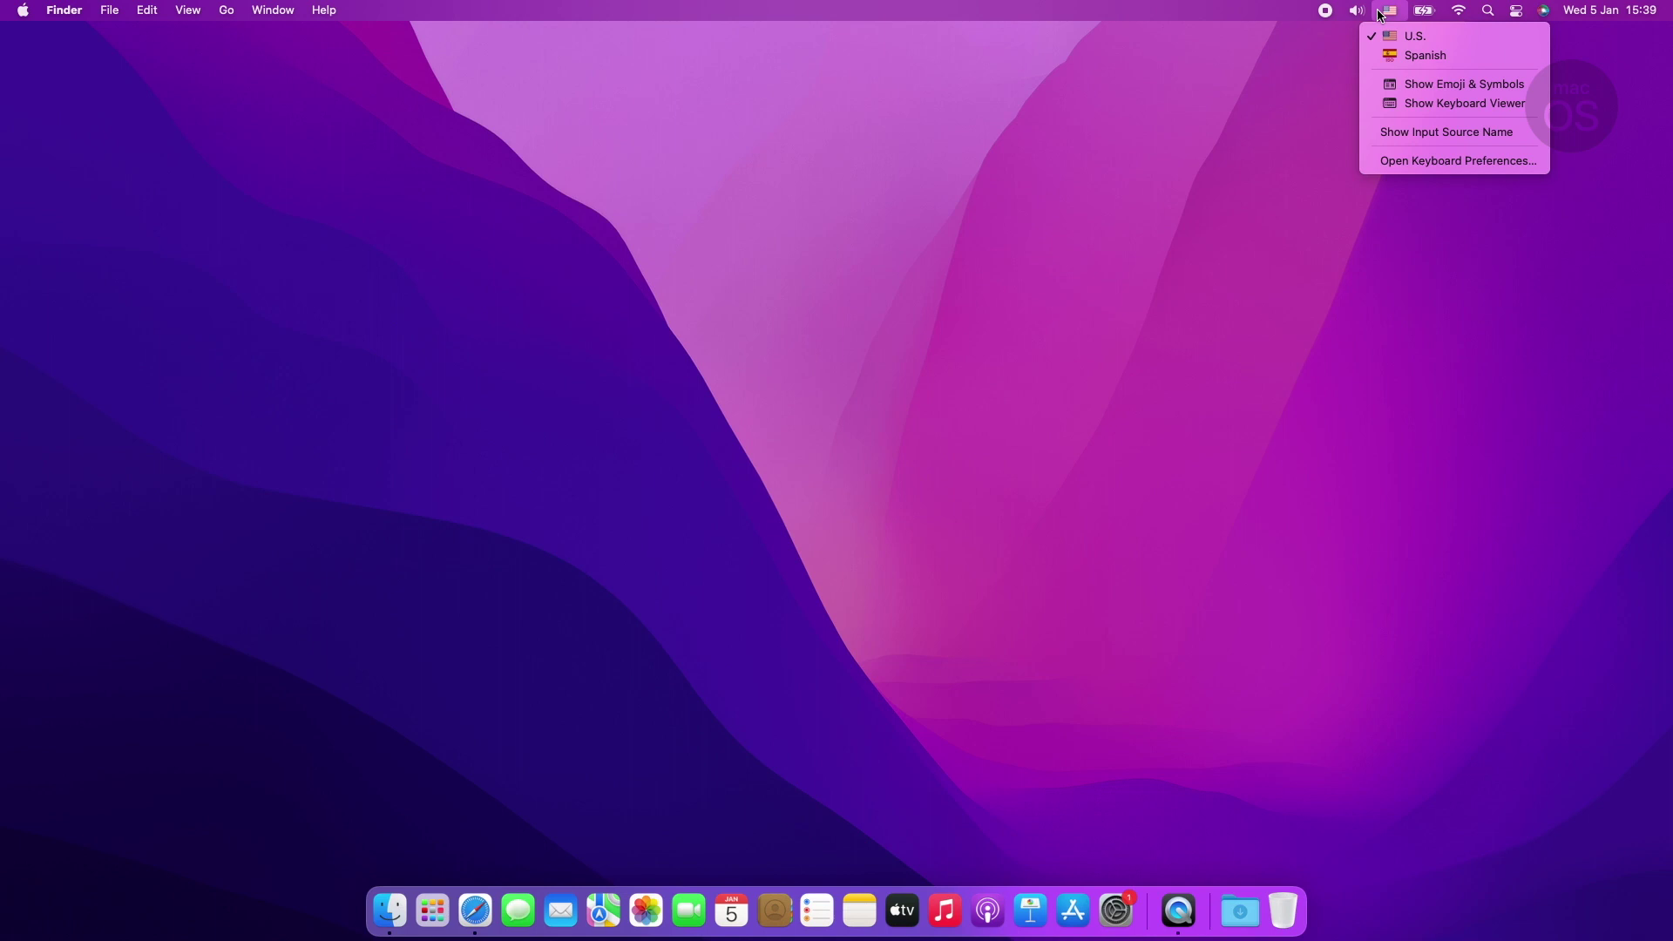
click(1358, 10)
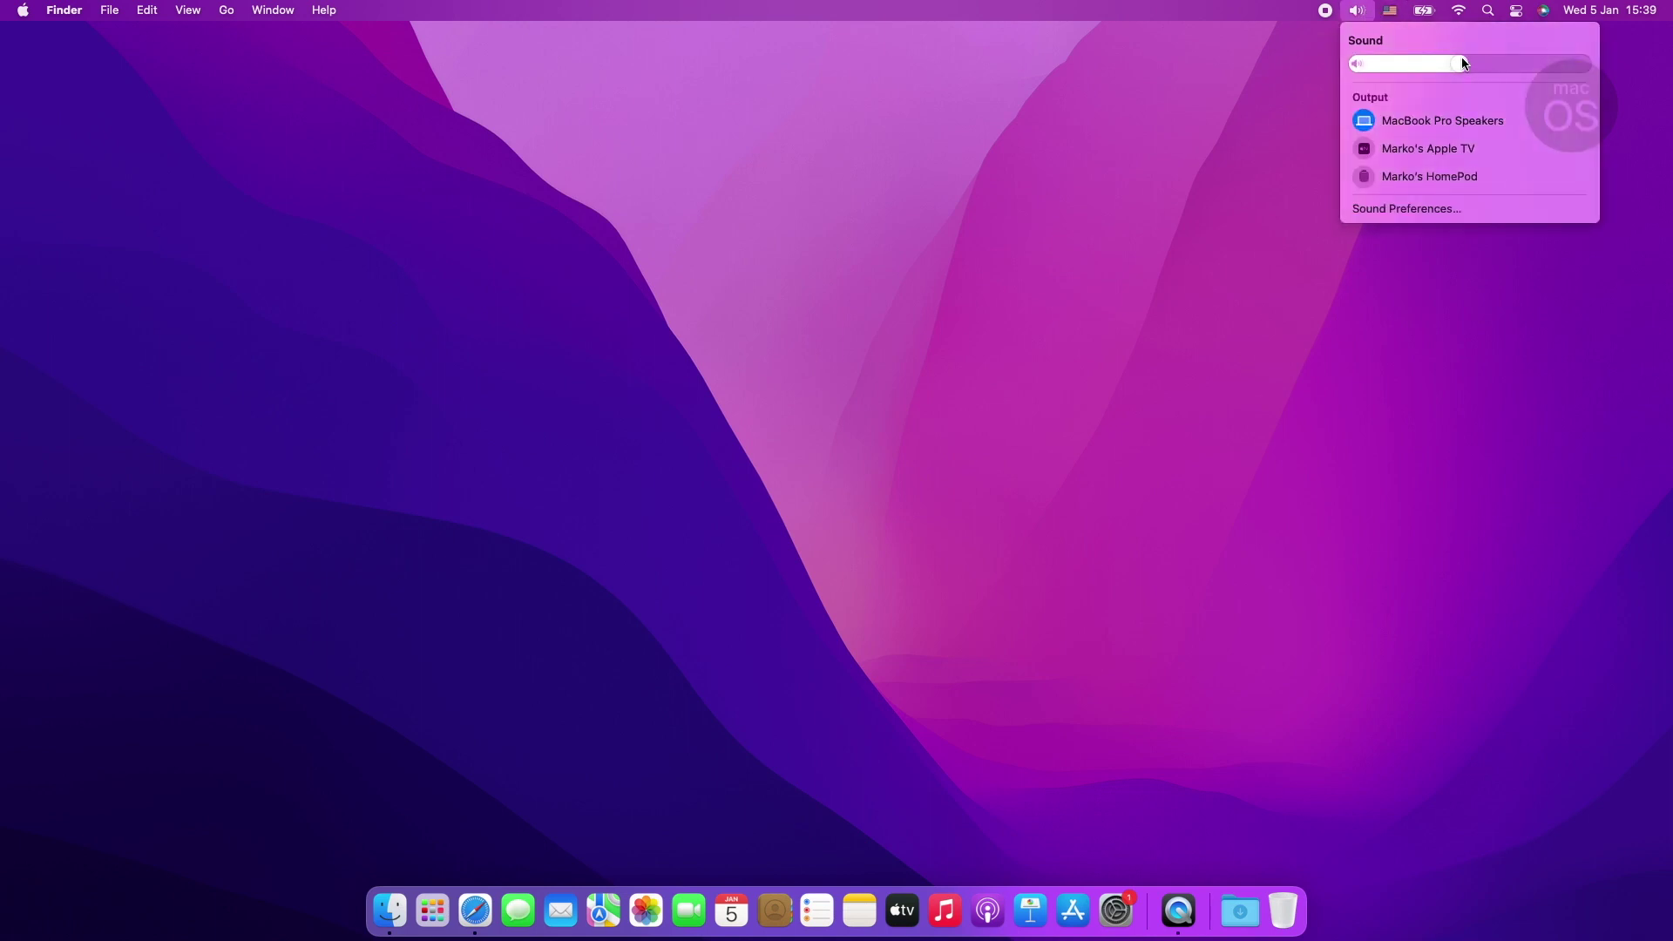
drag(1465, 63, 1438, 65)
click(1430, 12)
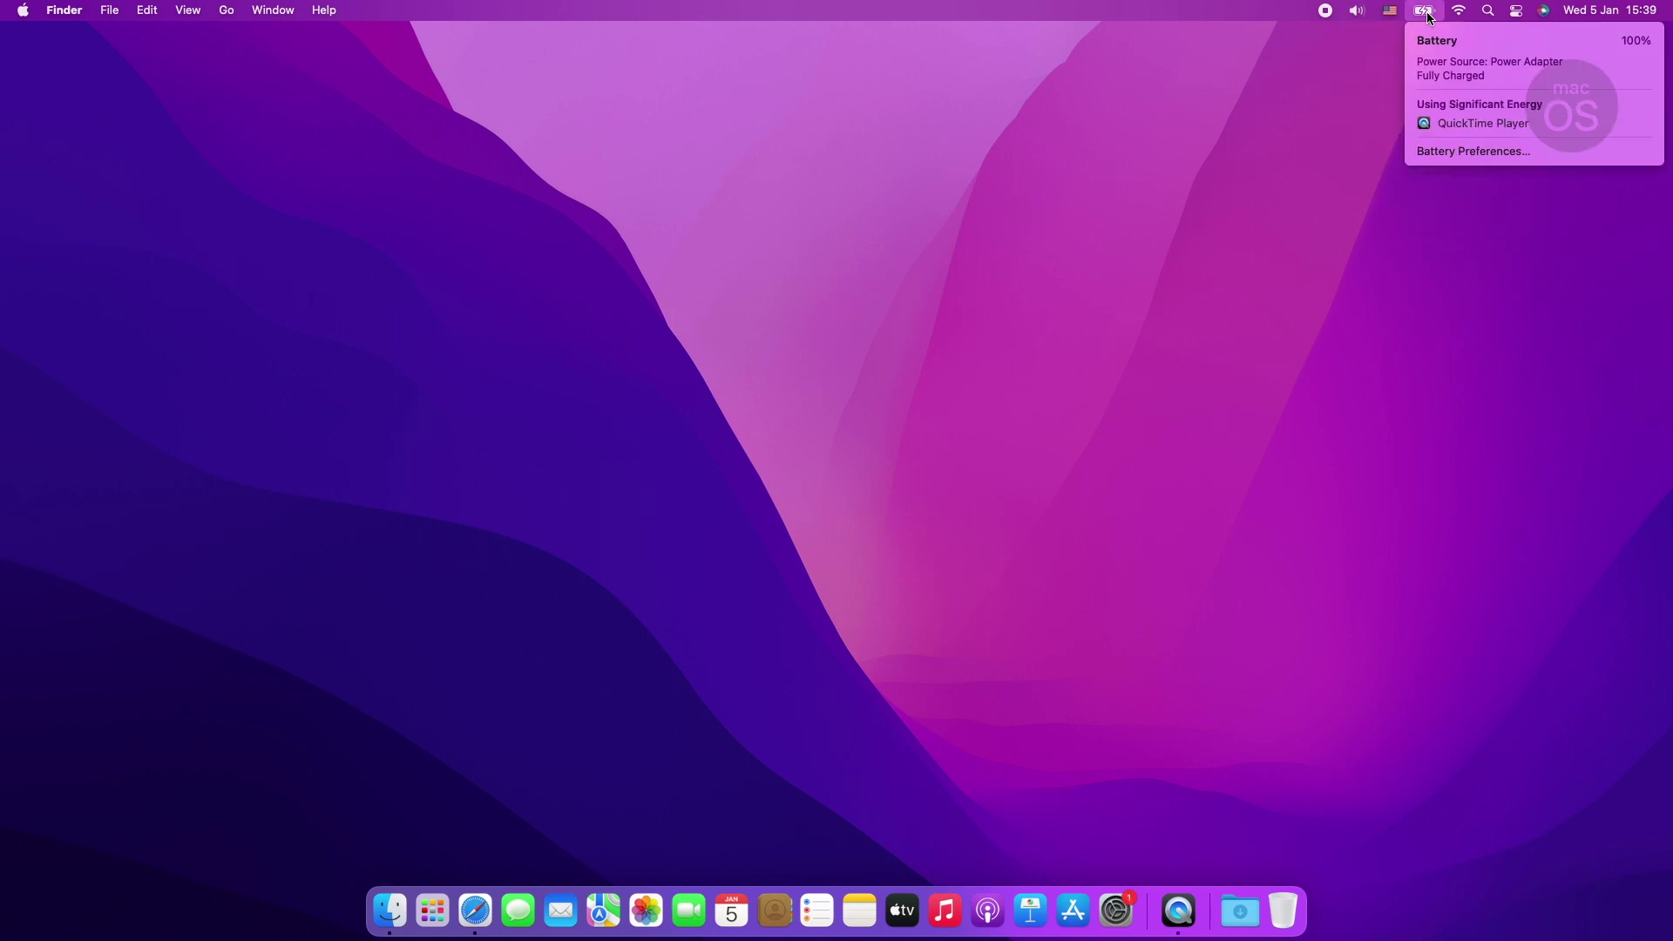
- Turn on Show Siri in menu bar in Siri preferences, then quit System Preferences
click(1473, 152)
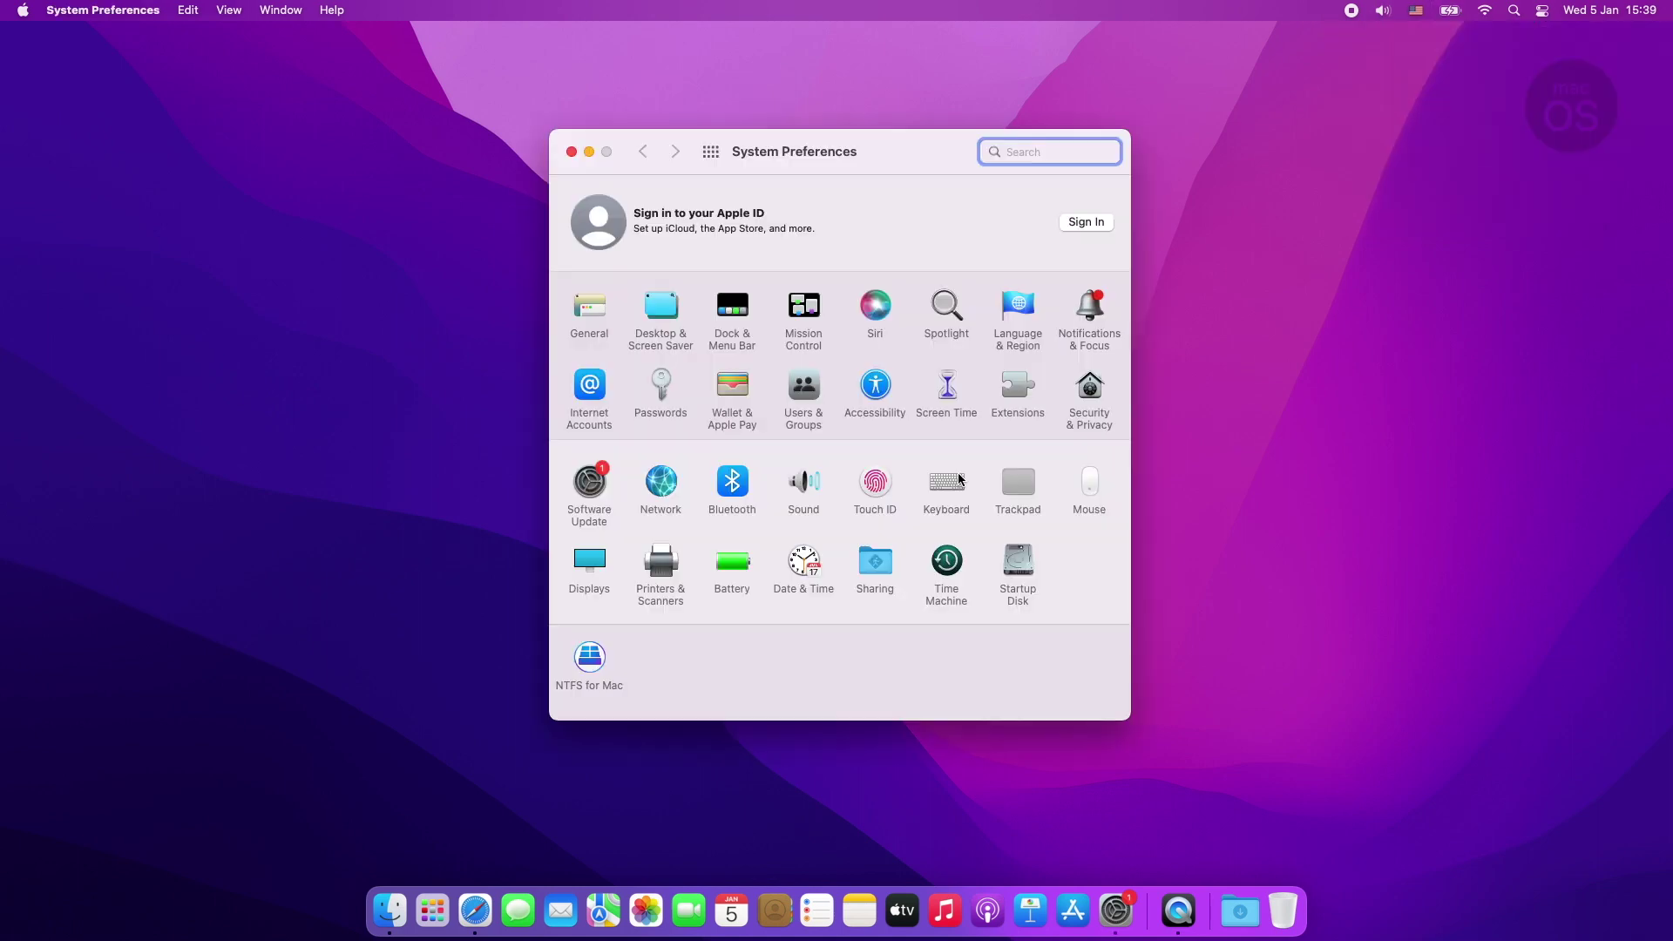
click(894, 312)
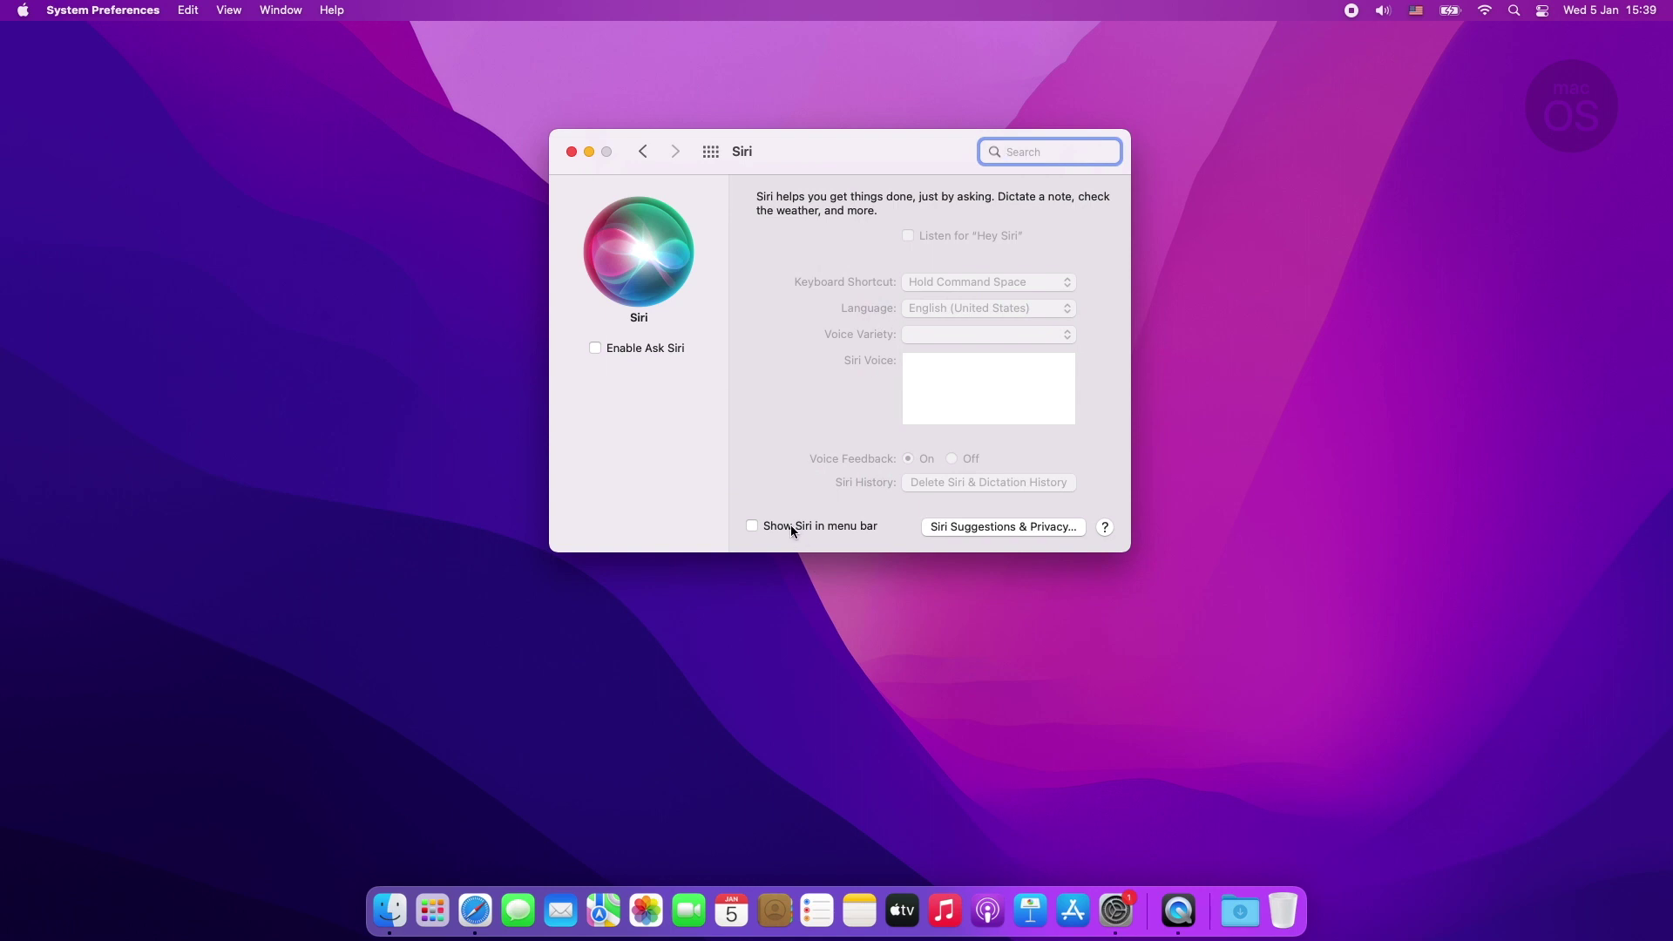
click(790, 525)
key(cmd+q)
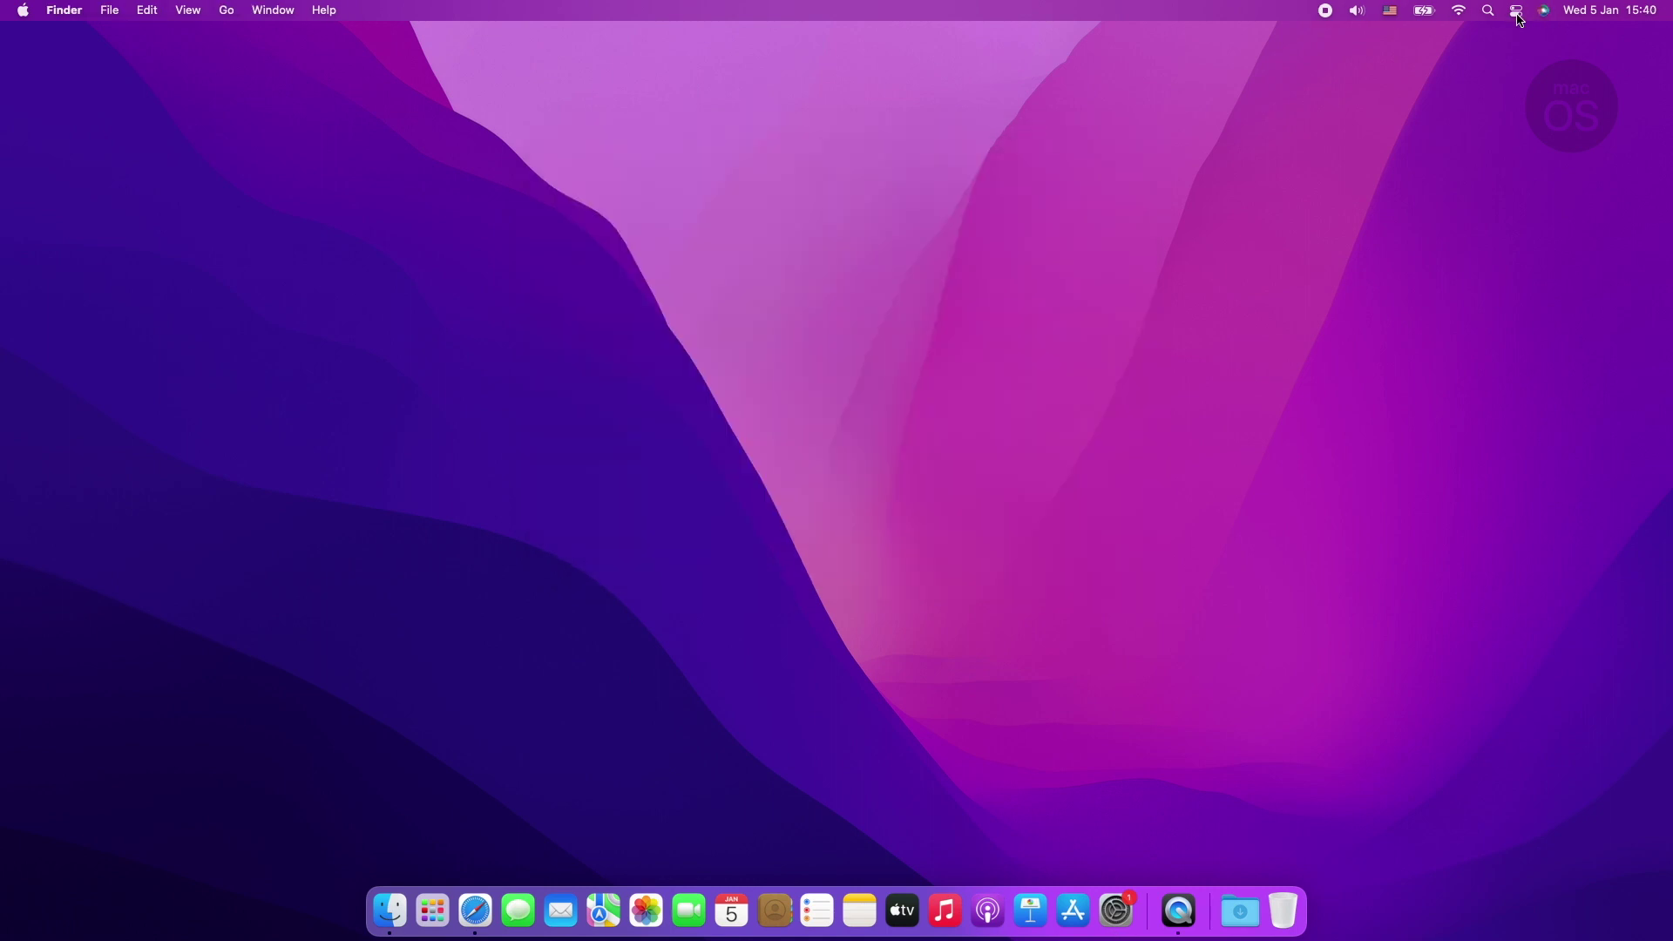
- Browse Control Center, keyboard input sources, and the widgets editor, then close them
click(1521, 12)
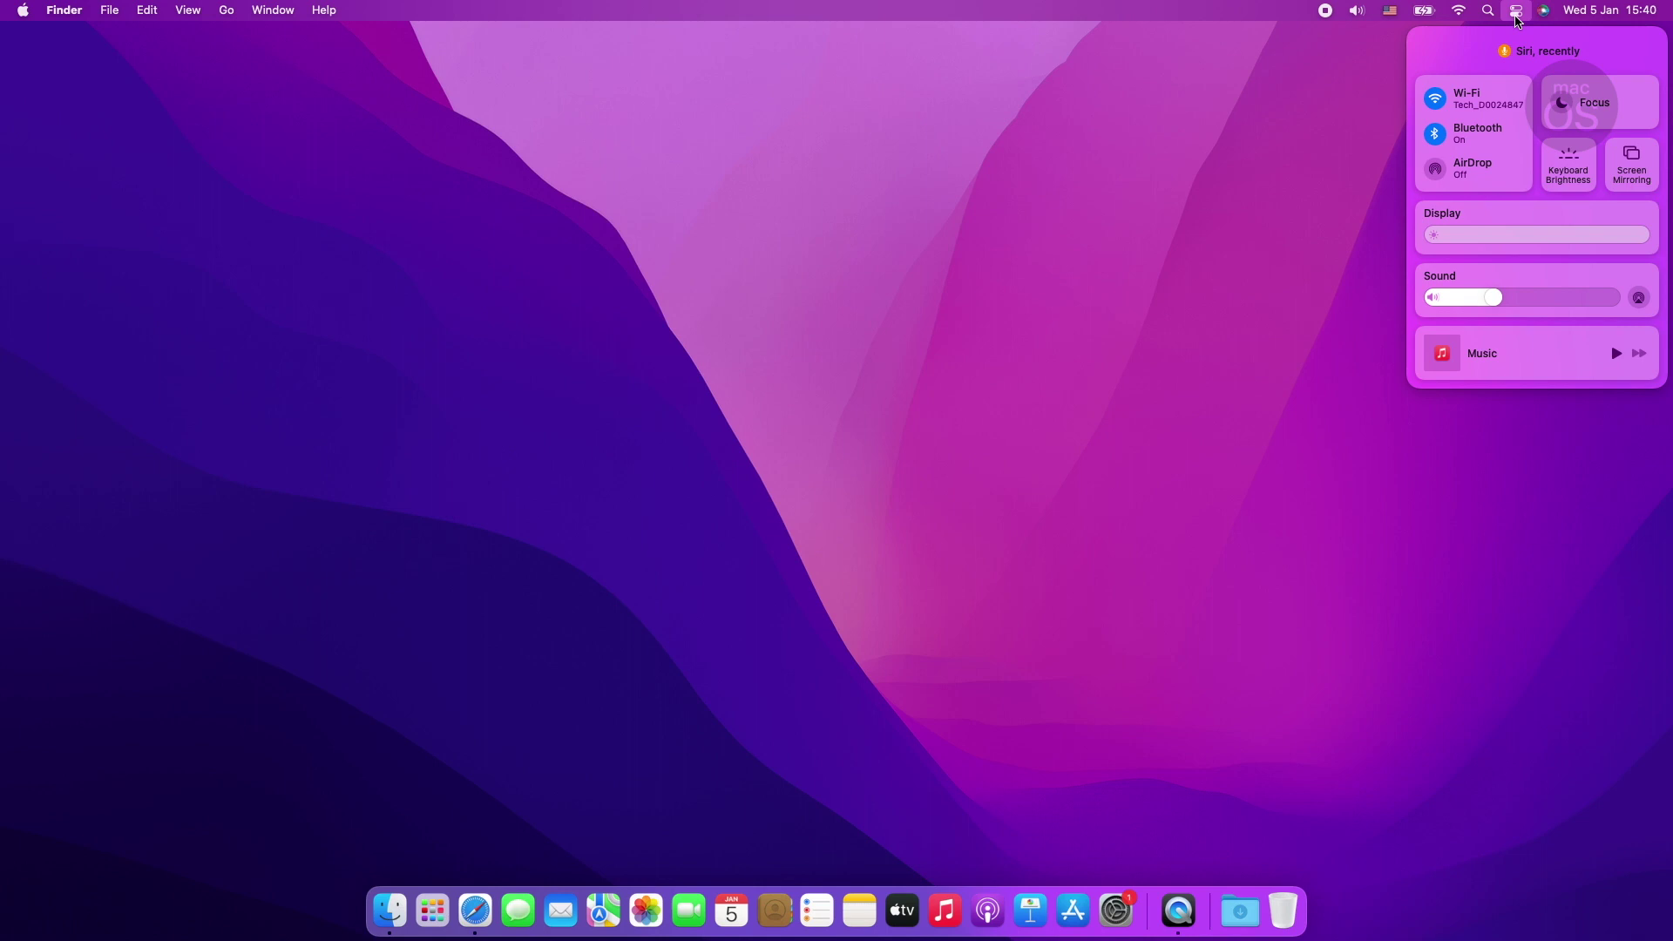
click(1392, 11)
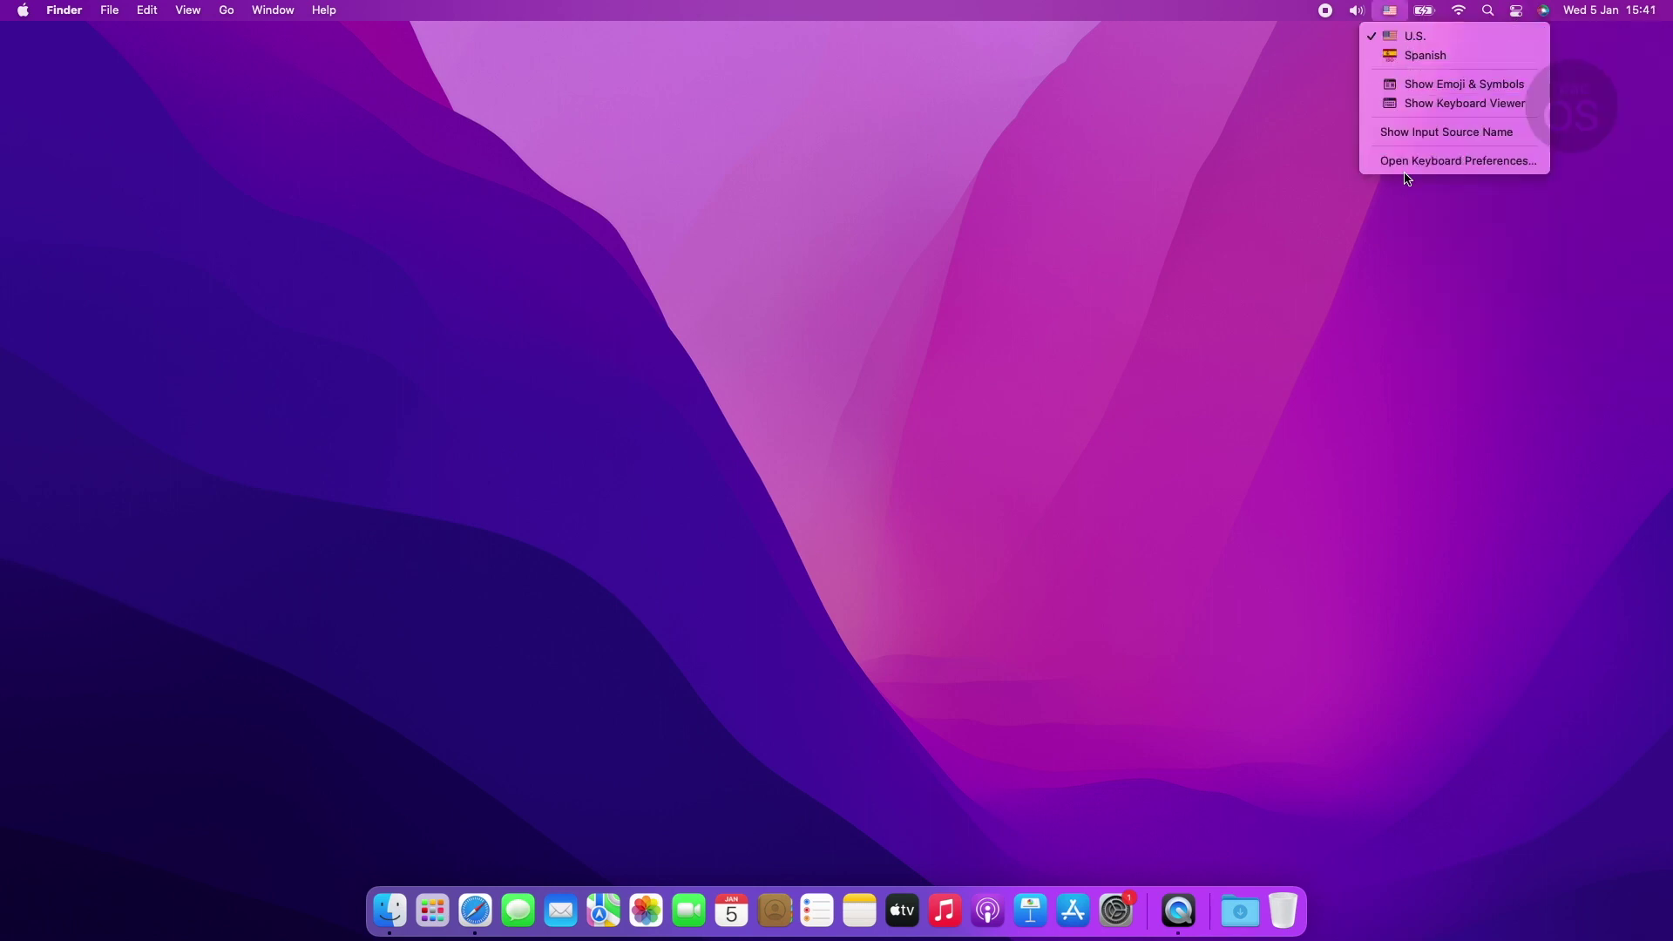
click(1591, 11)
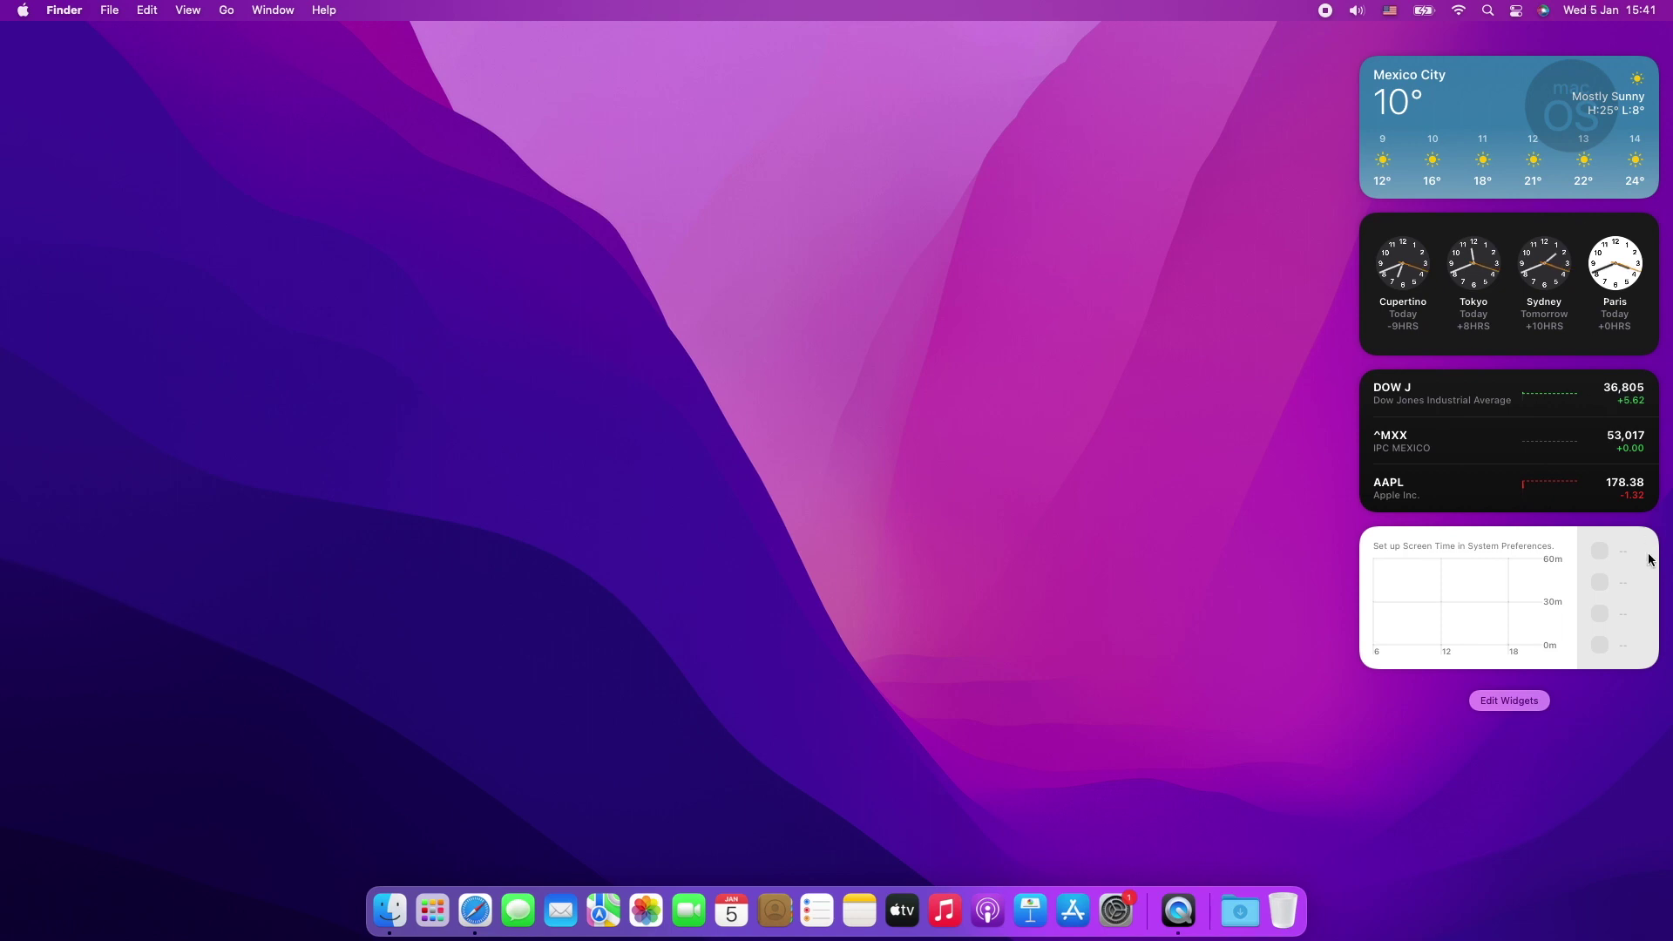
click(1539, 701)
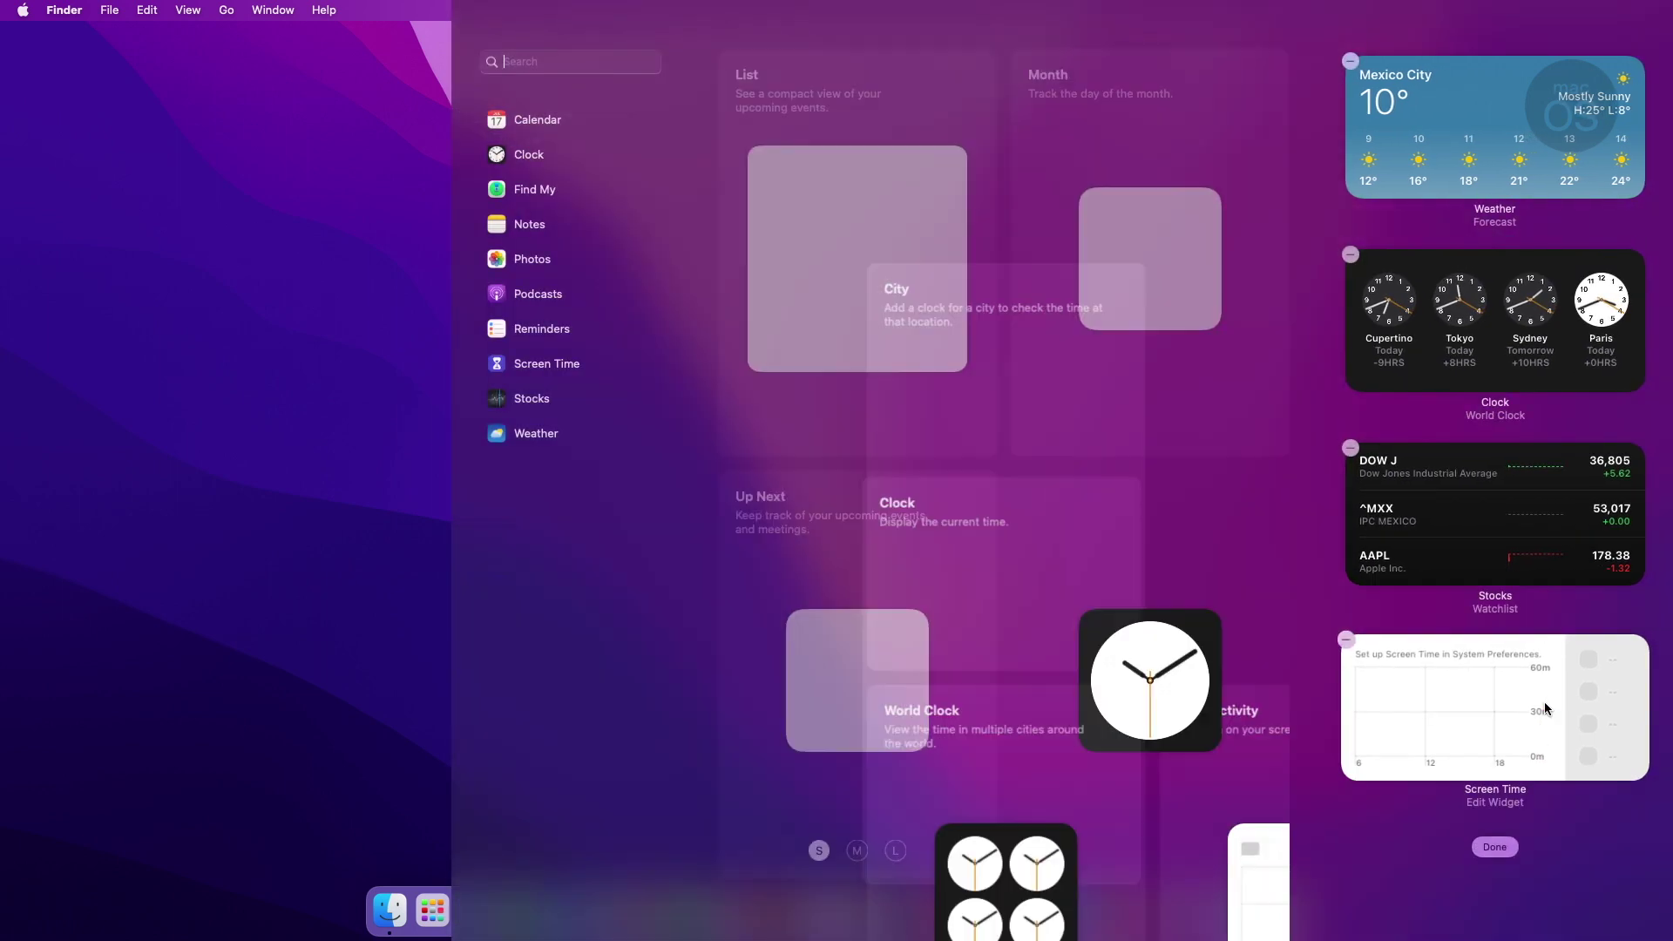
click(1493, 21)
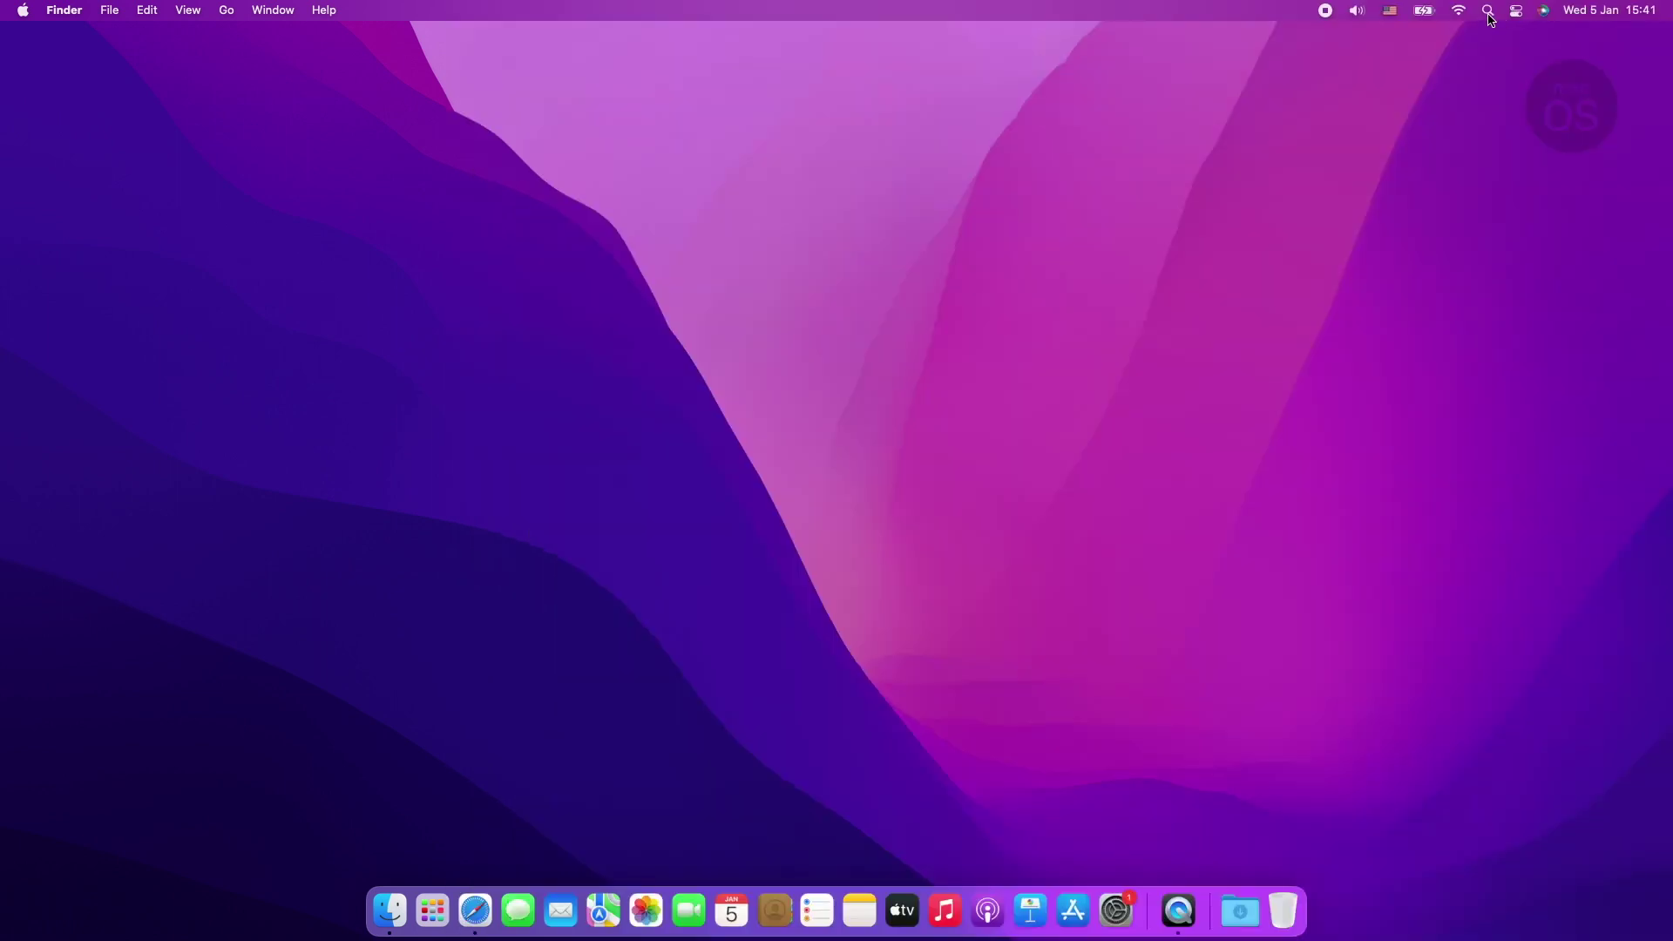
- Remove Maps from the Dock via Options and drag FaceTime to a new Dock position
click(1492, 18)
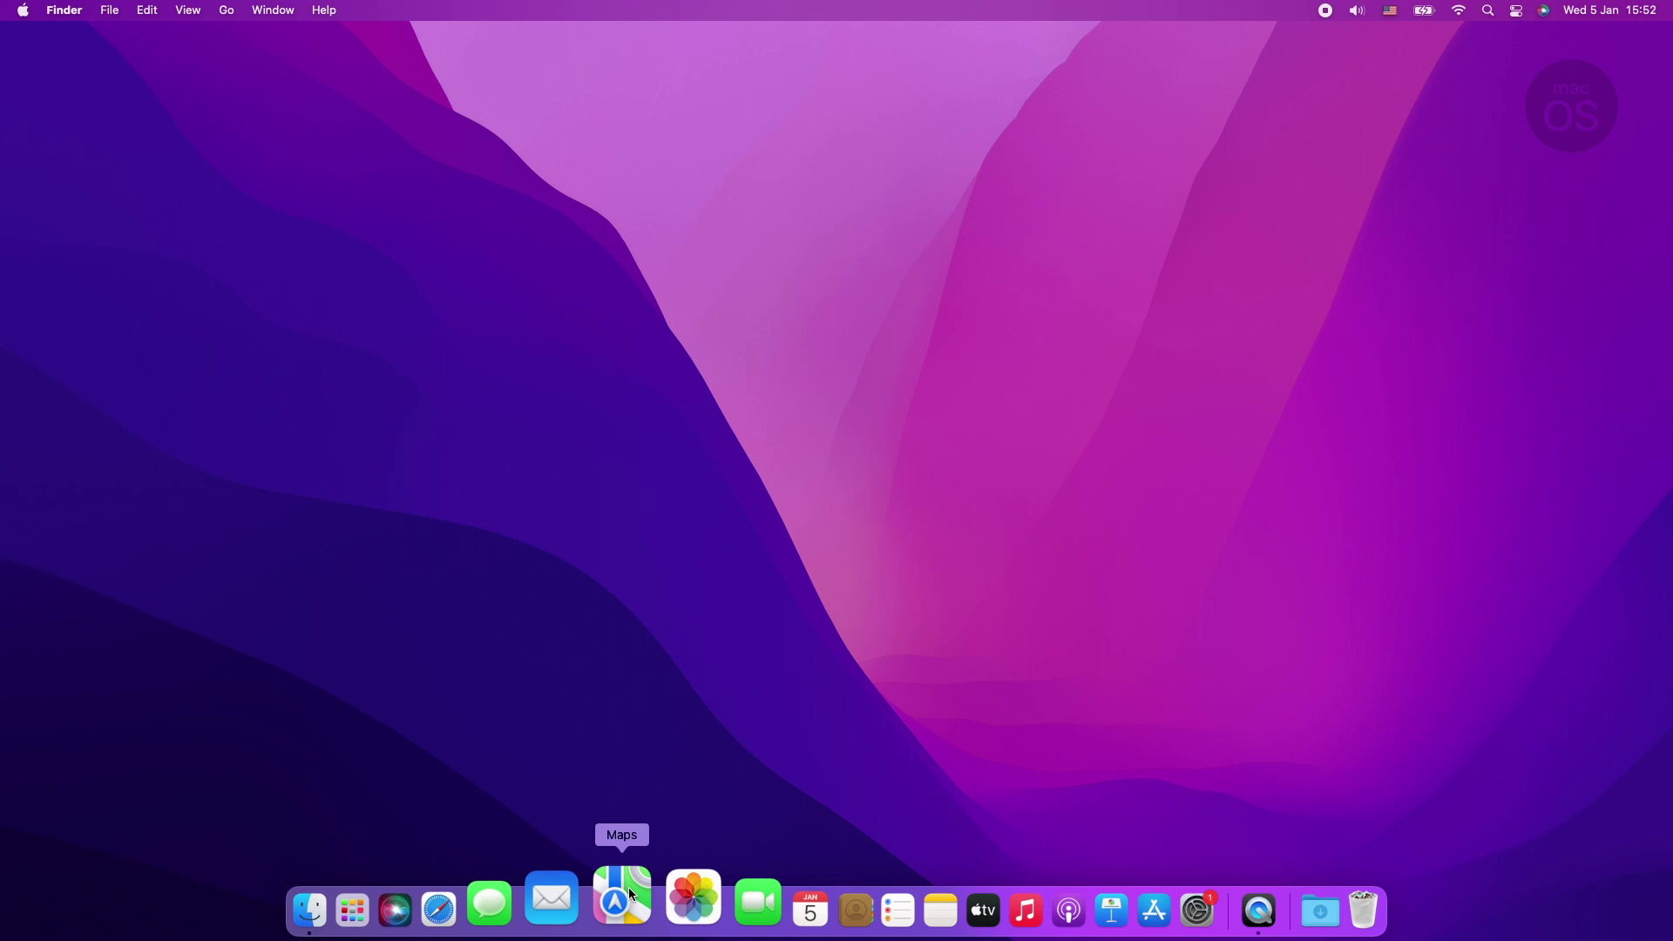
right_click(629, 887)
mouse_move(654, 776)
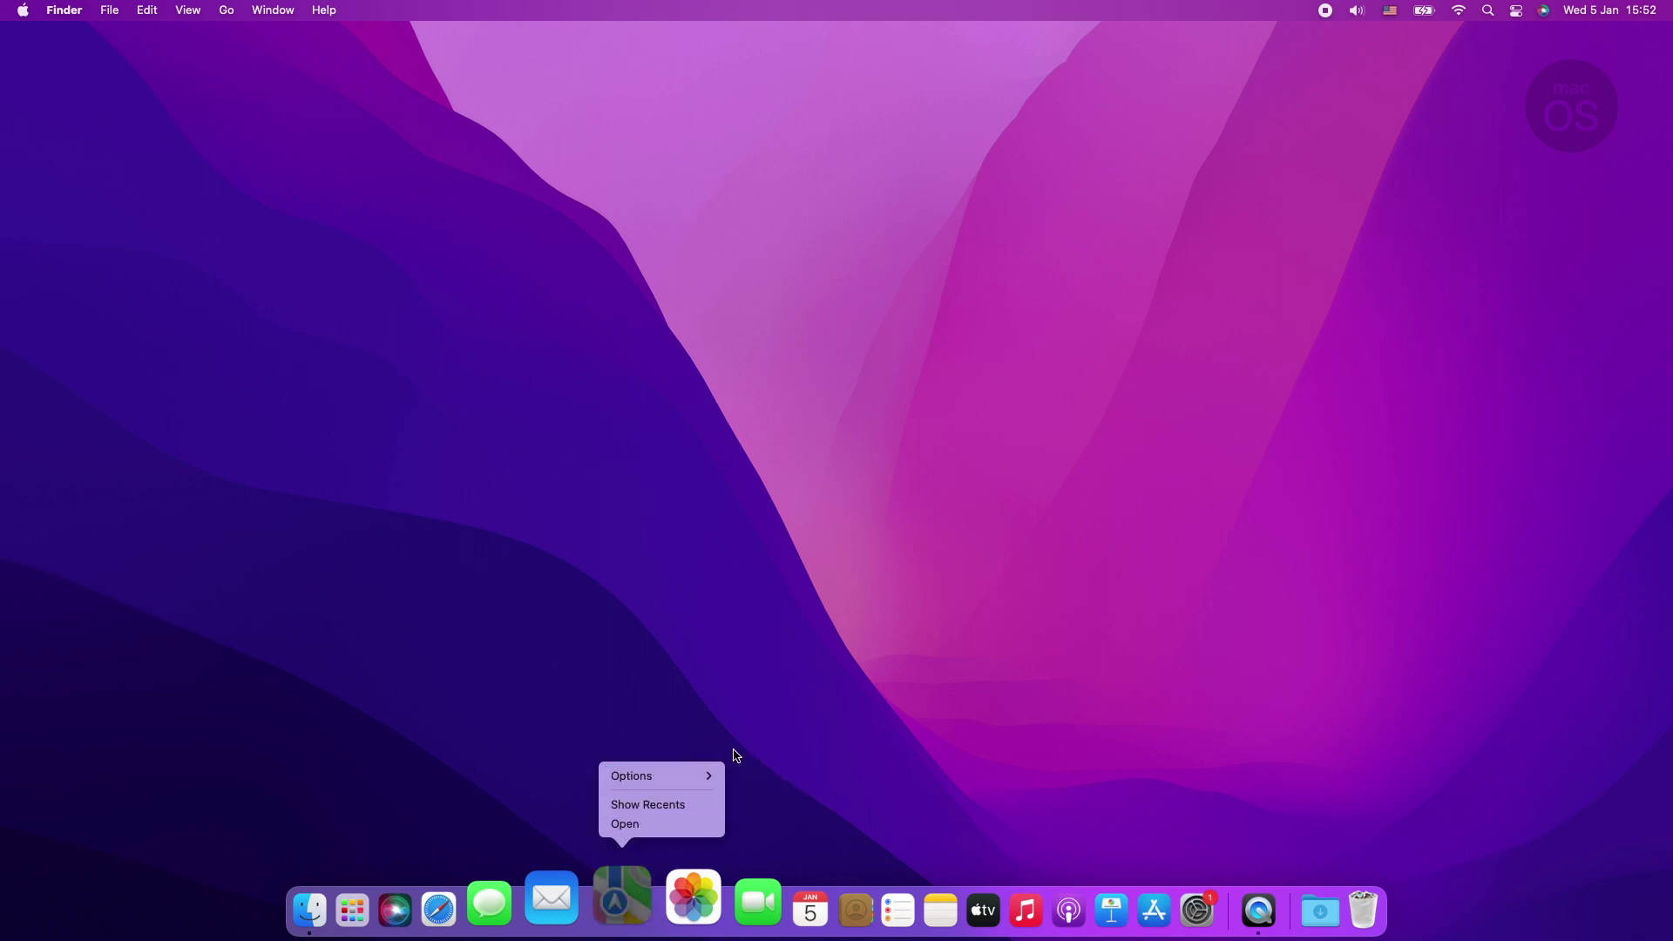
click(755, 776)
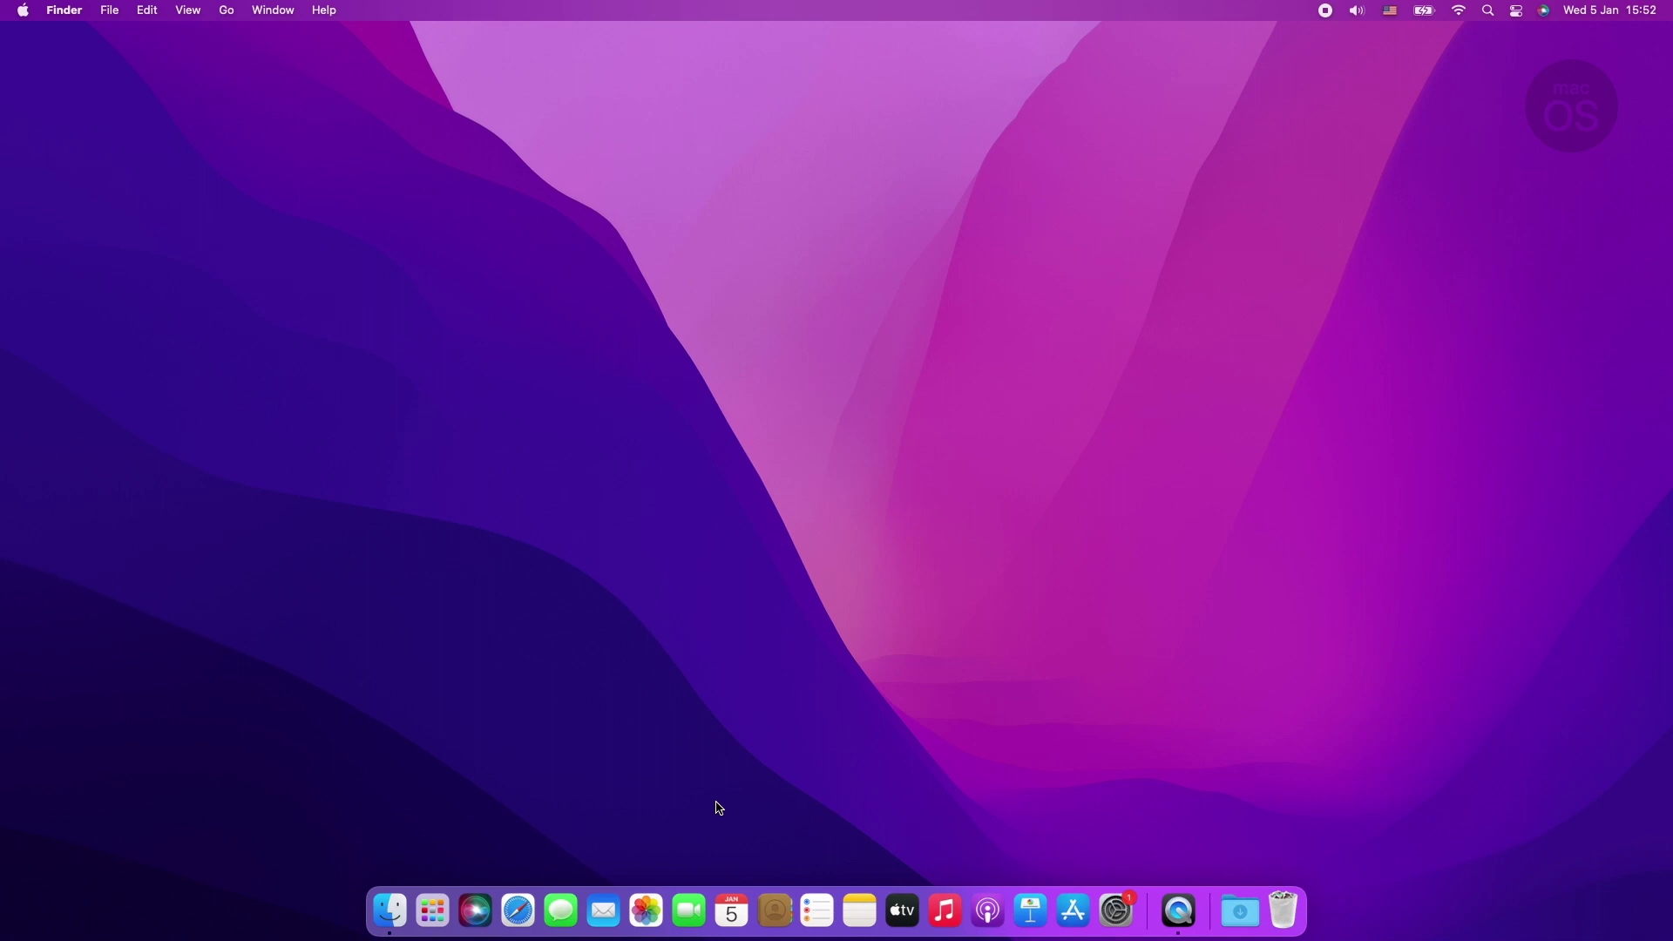
drag(688, 902, 676, 802)
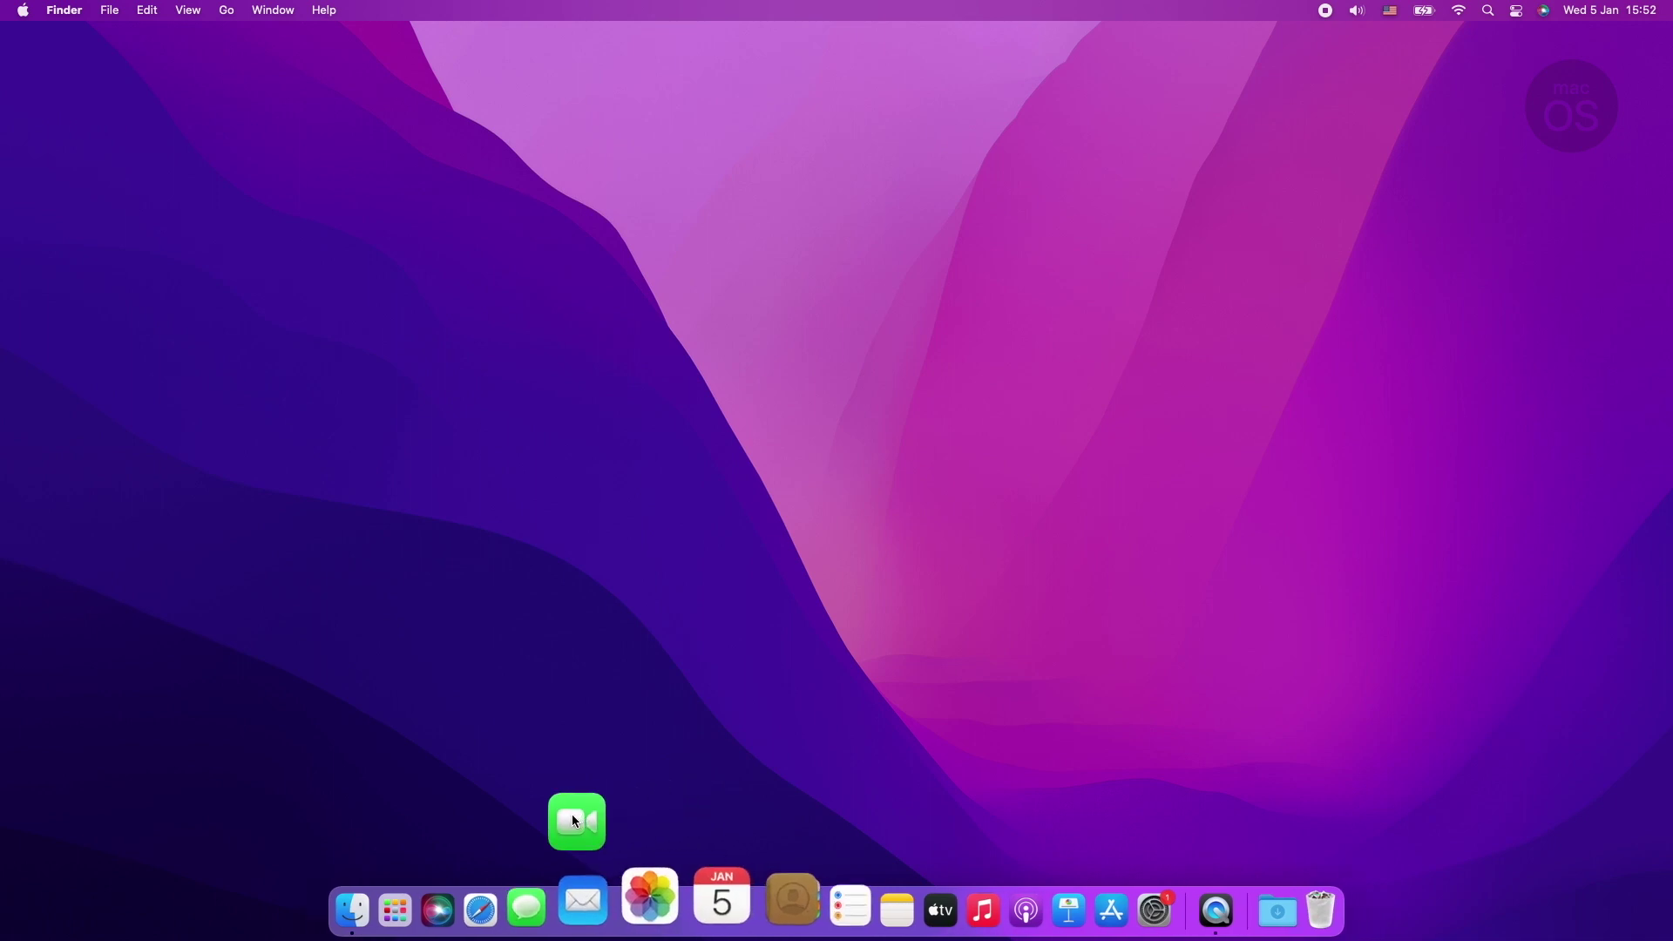
drag(540, 865, 629, 902)
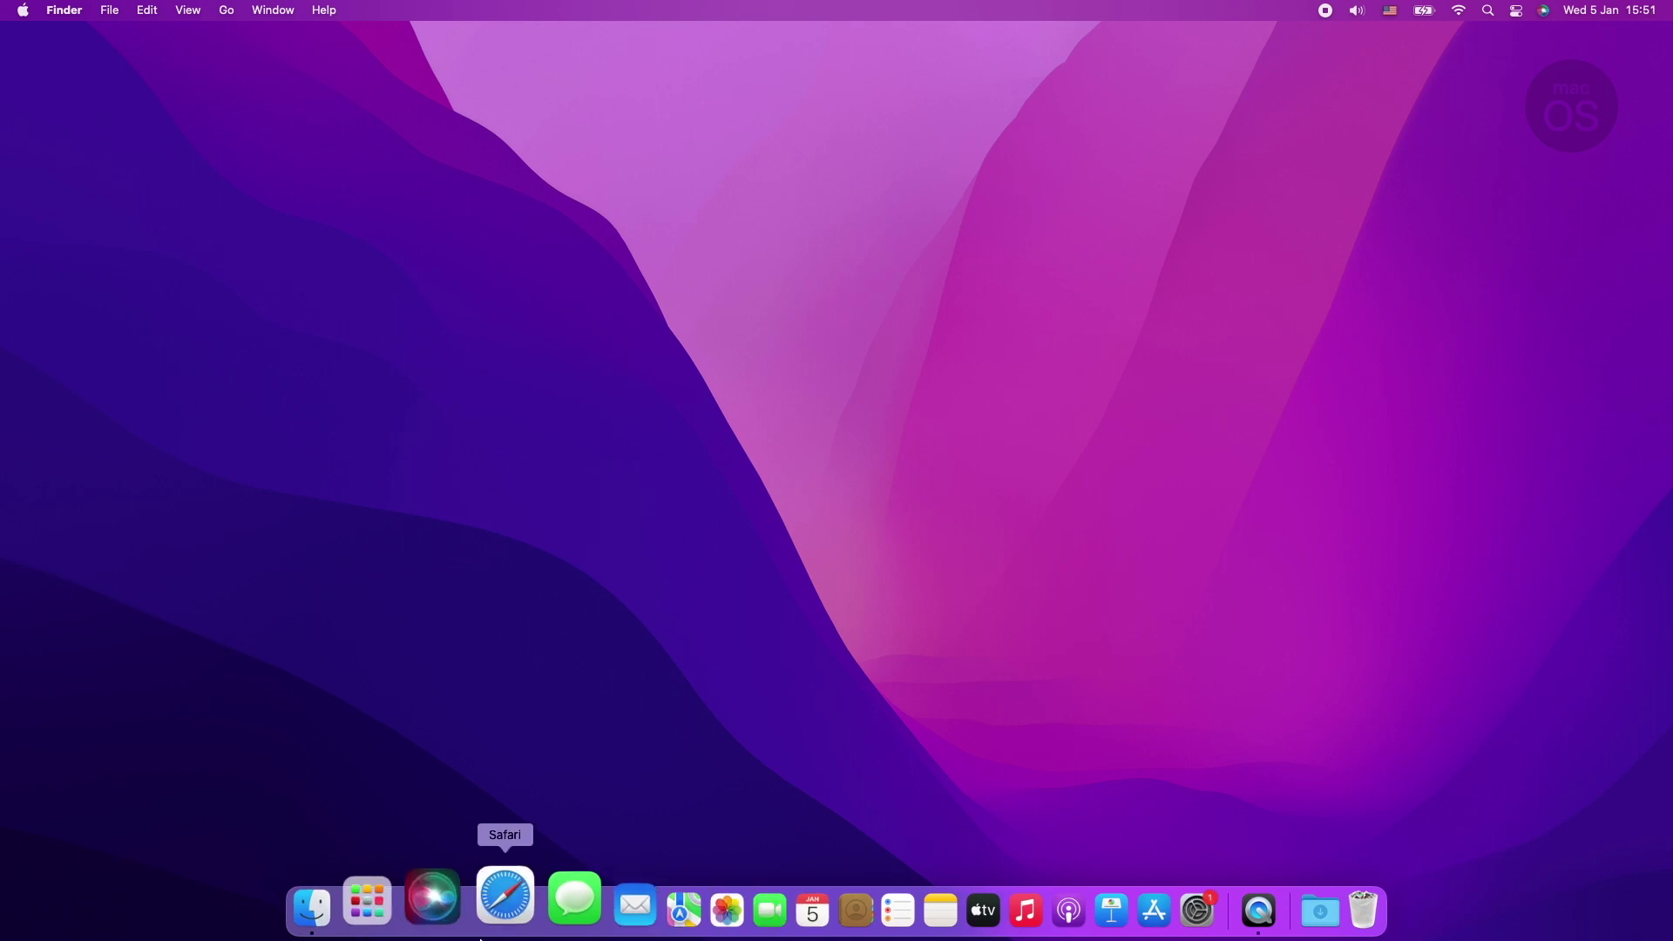
click(409, 893)
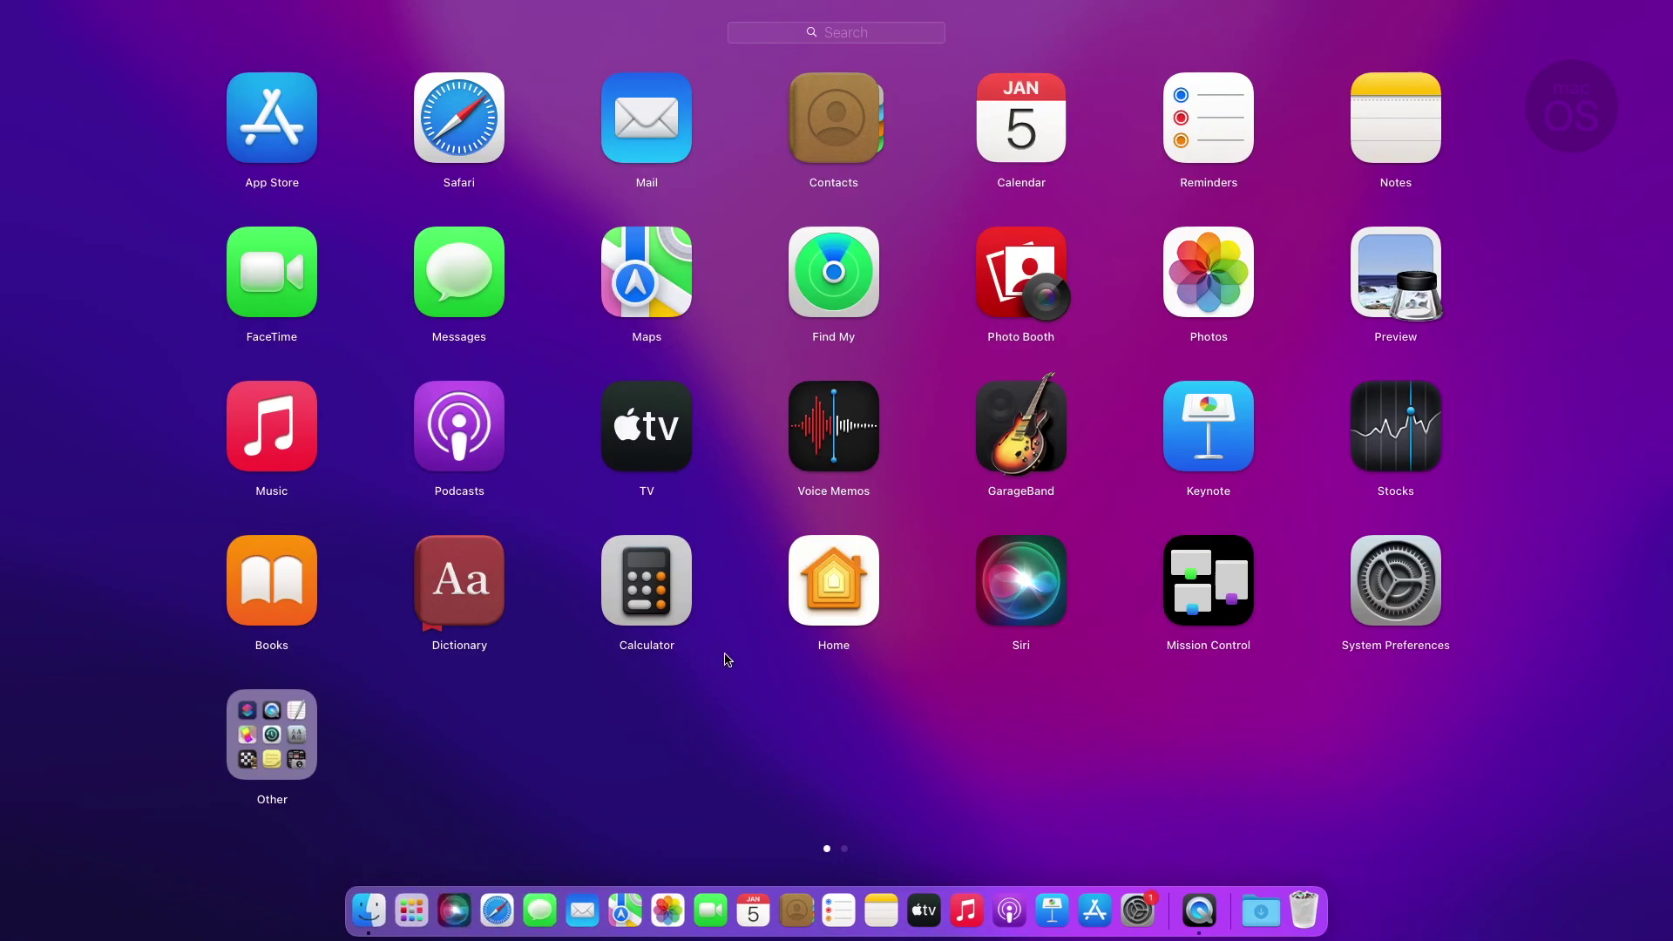
key(Down)
key(Down)
key(Right)
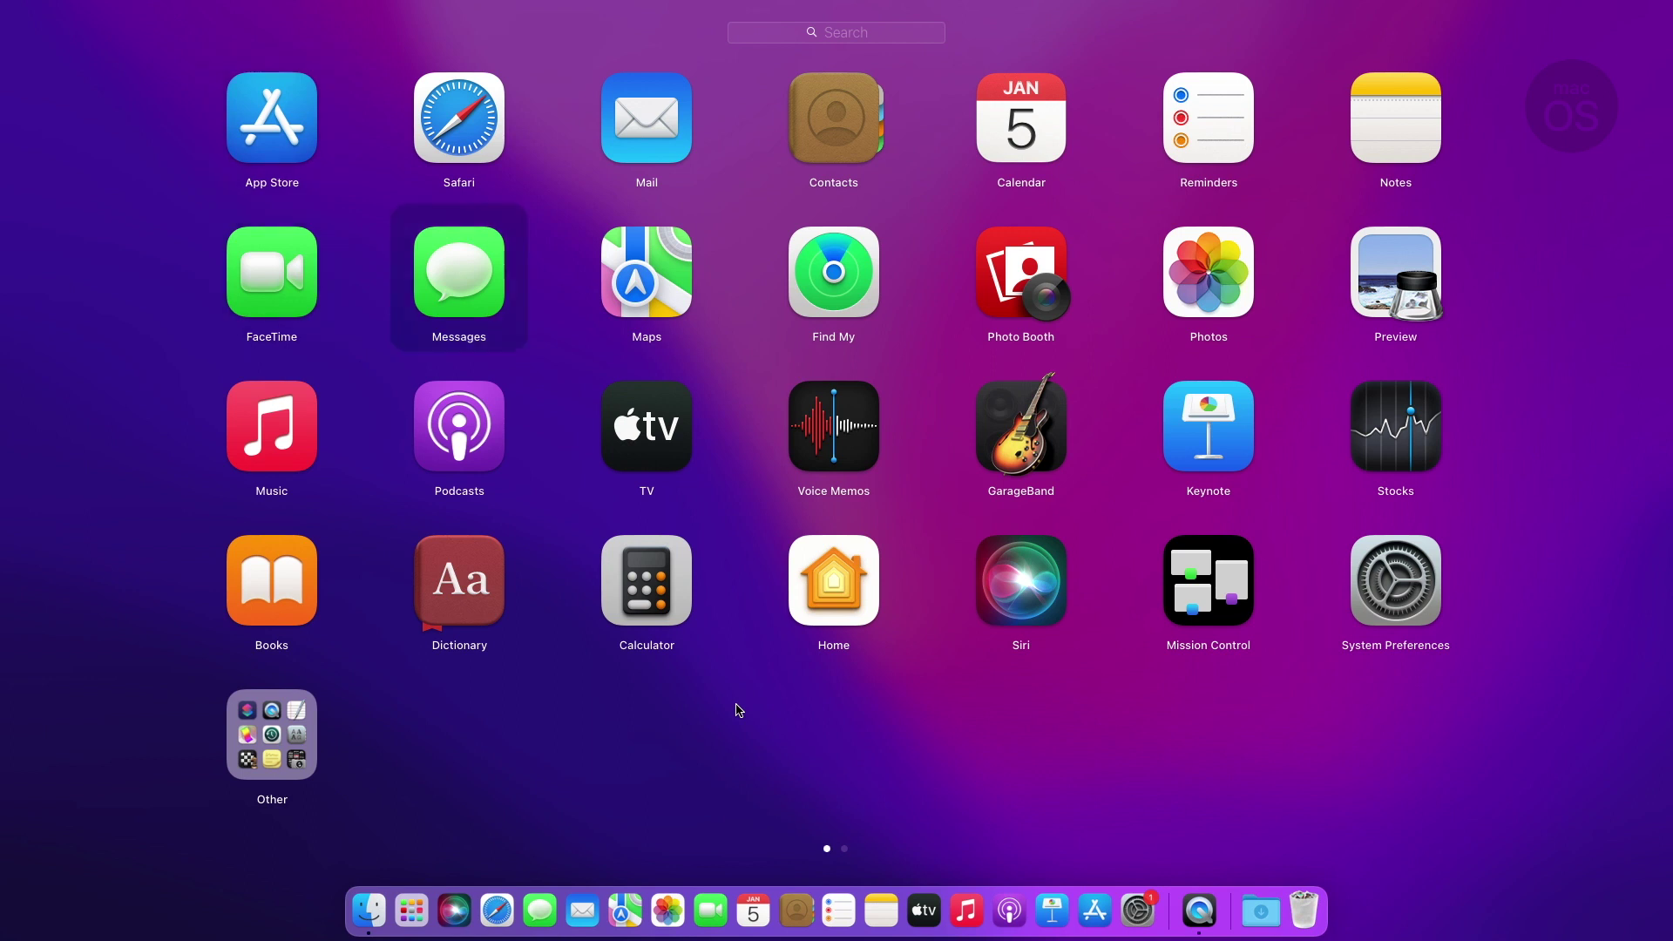
key(Right)
key(Right)
key(Down)
key(Right)
key(Down)
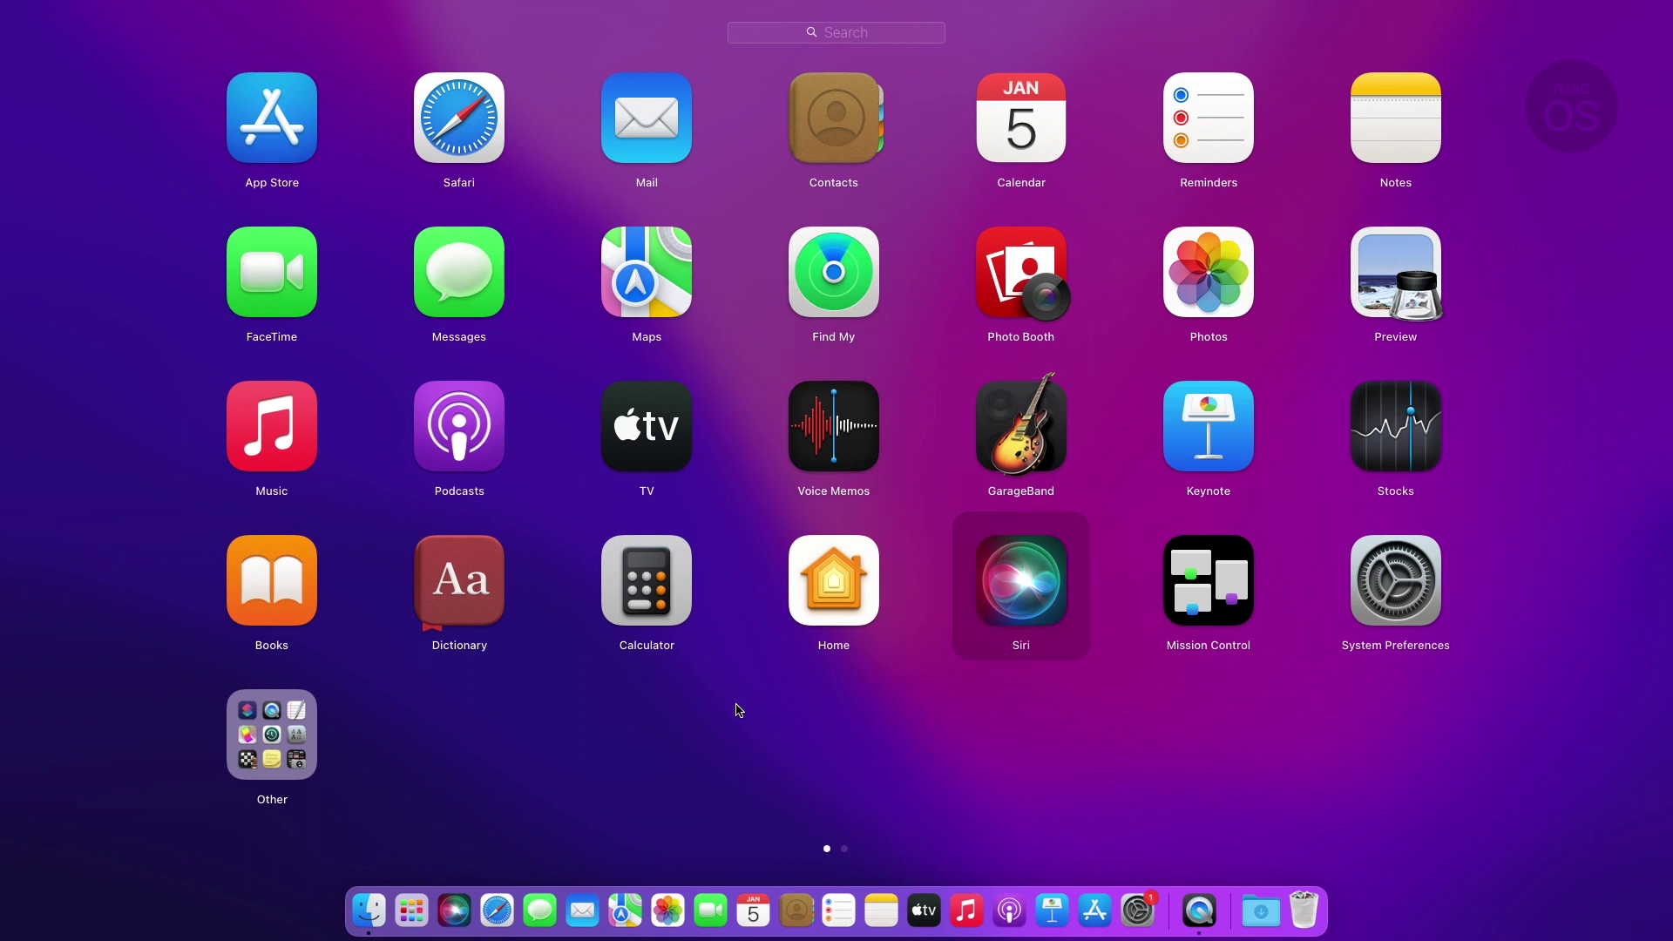
key(Left)
key(Left)
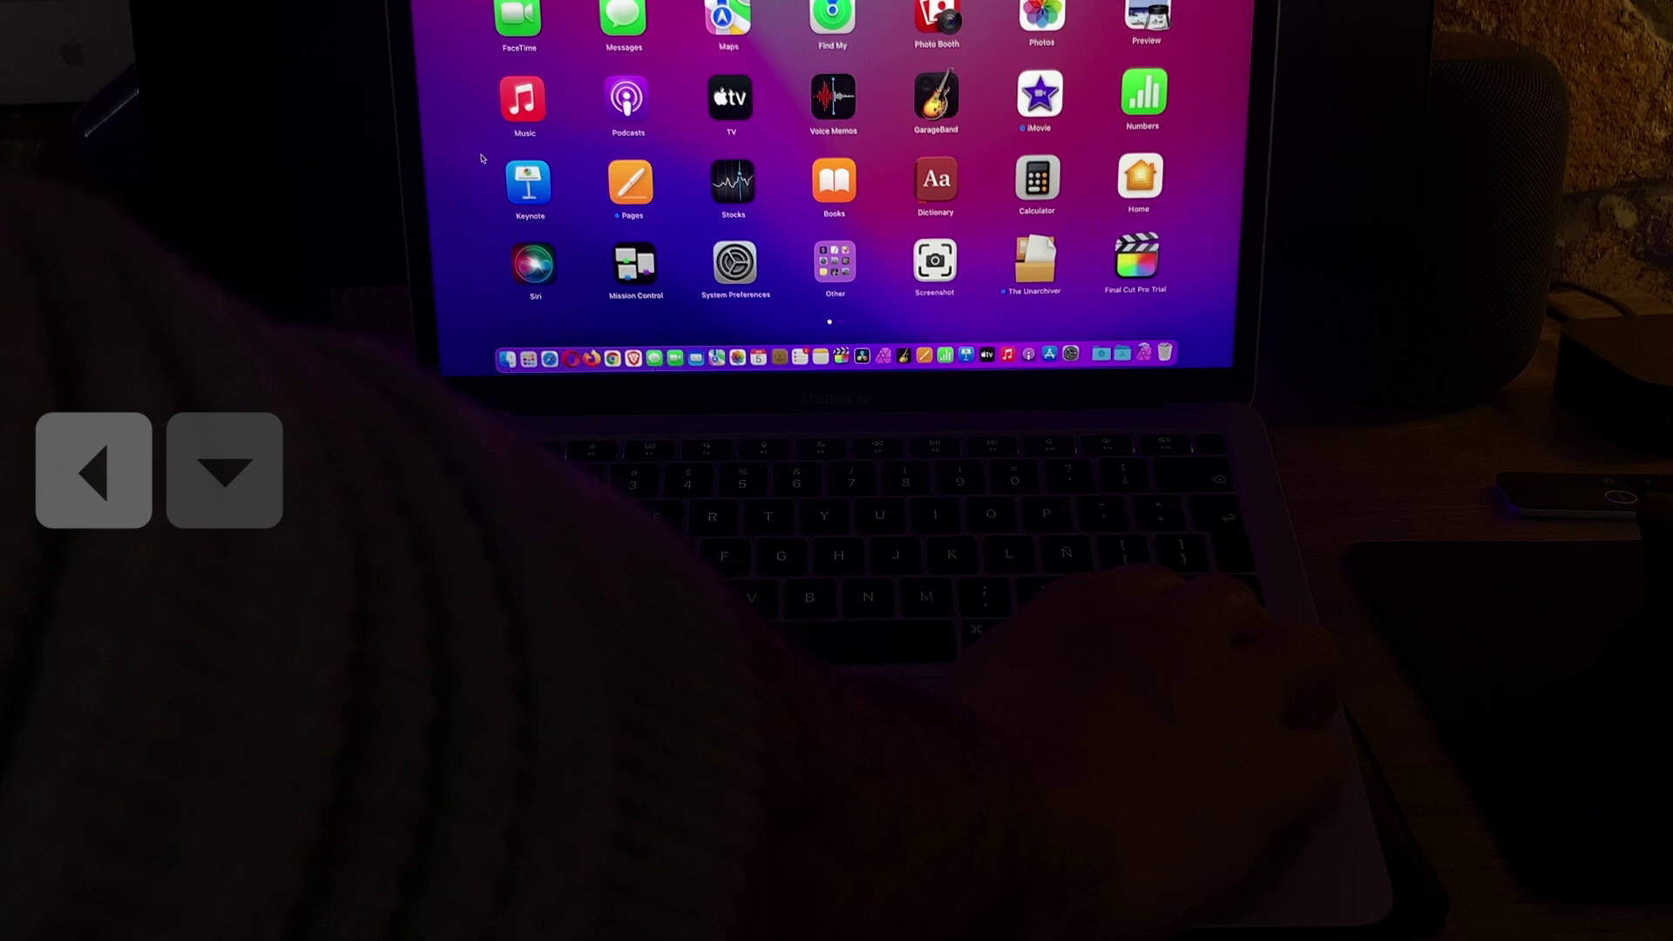
key(Up)
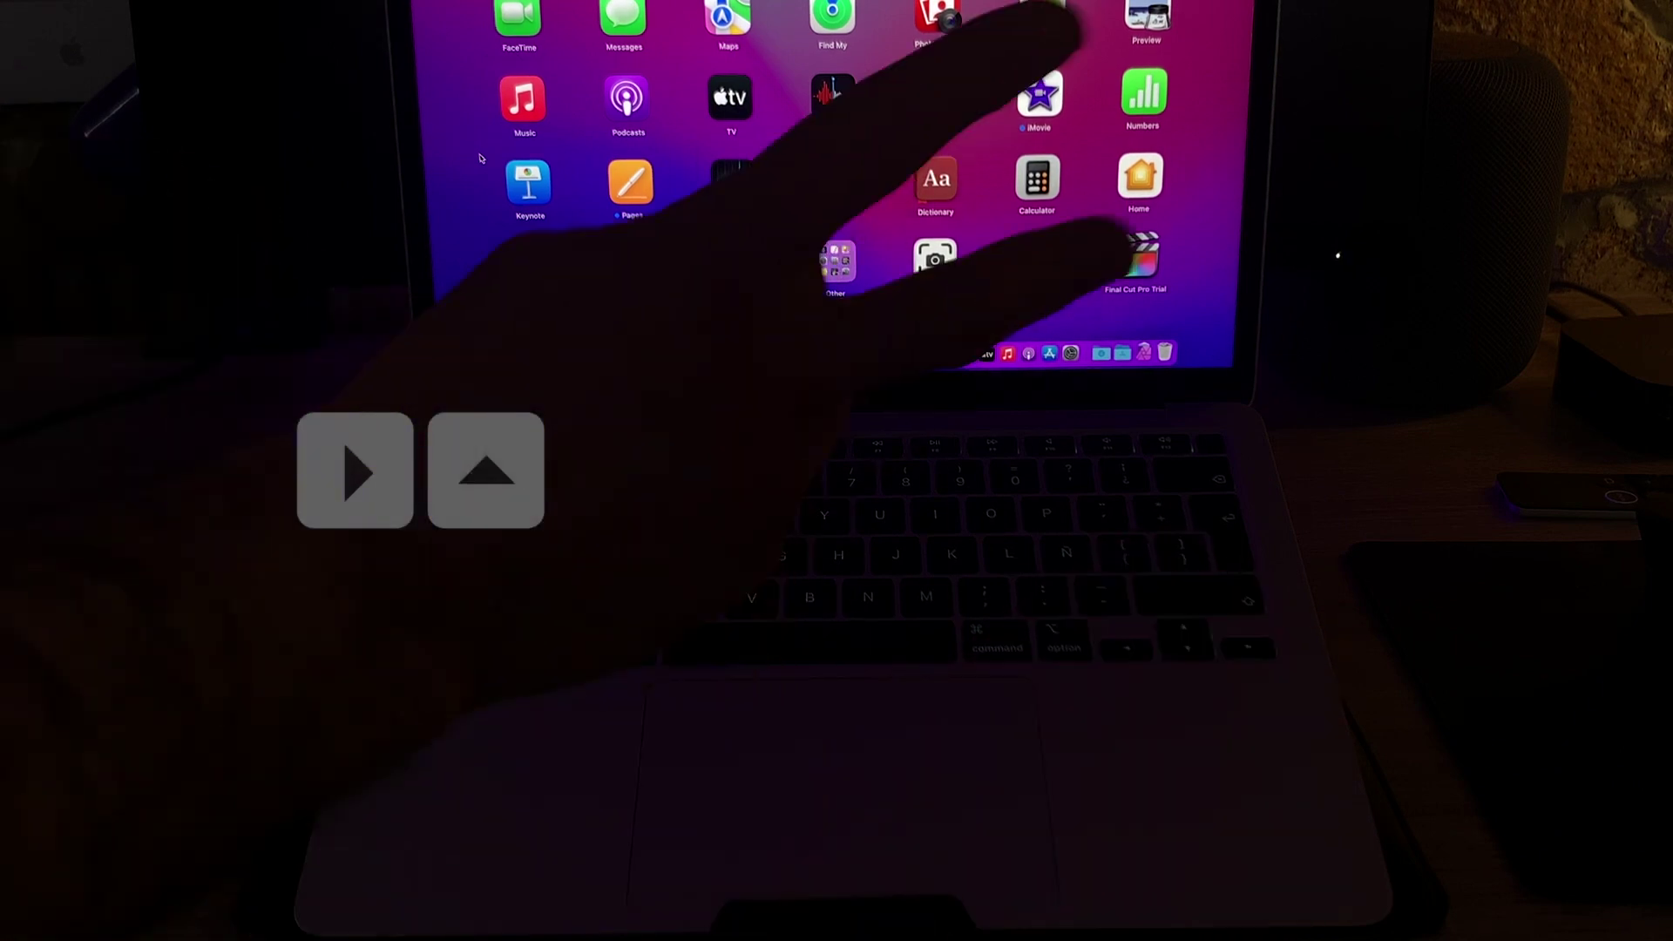
scroll(479, 158, right, 5)
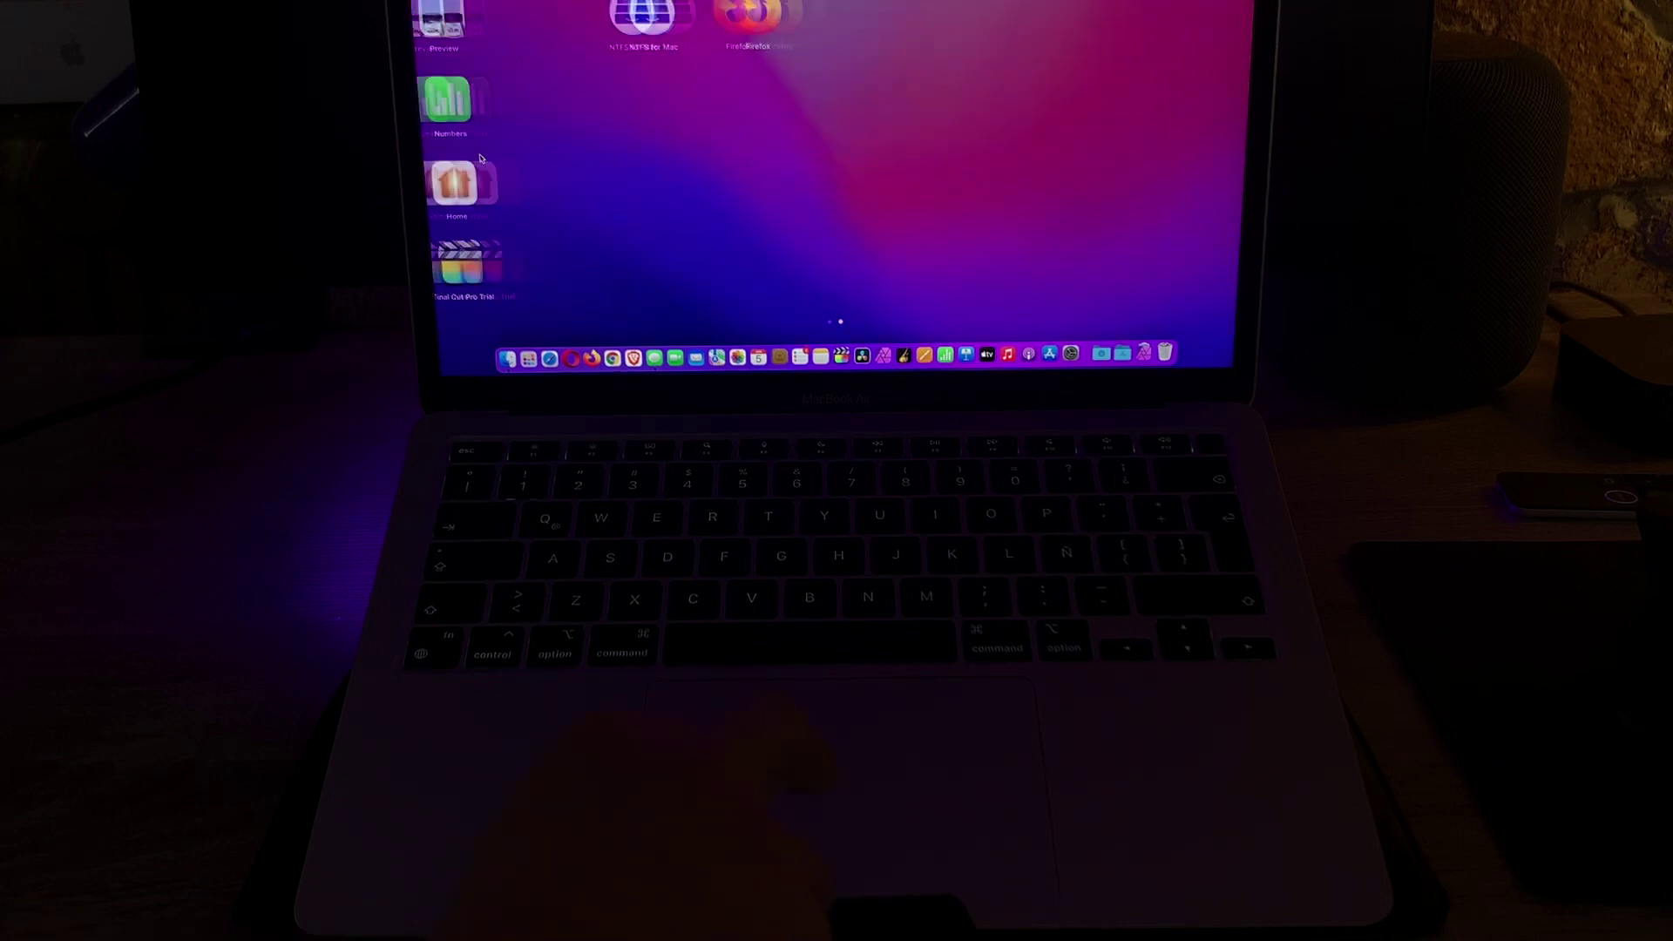
scroll(479, 158, left, 5)
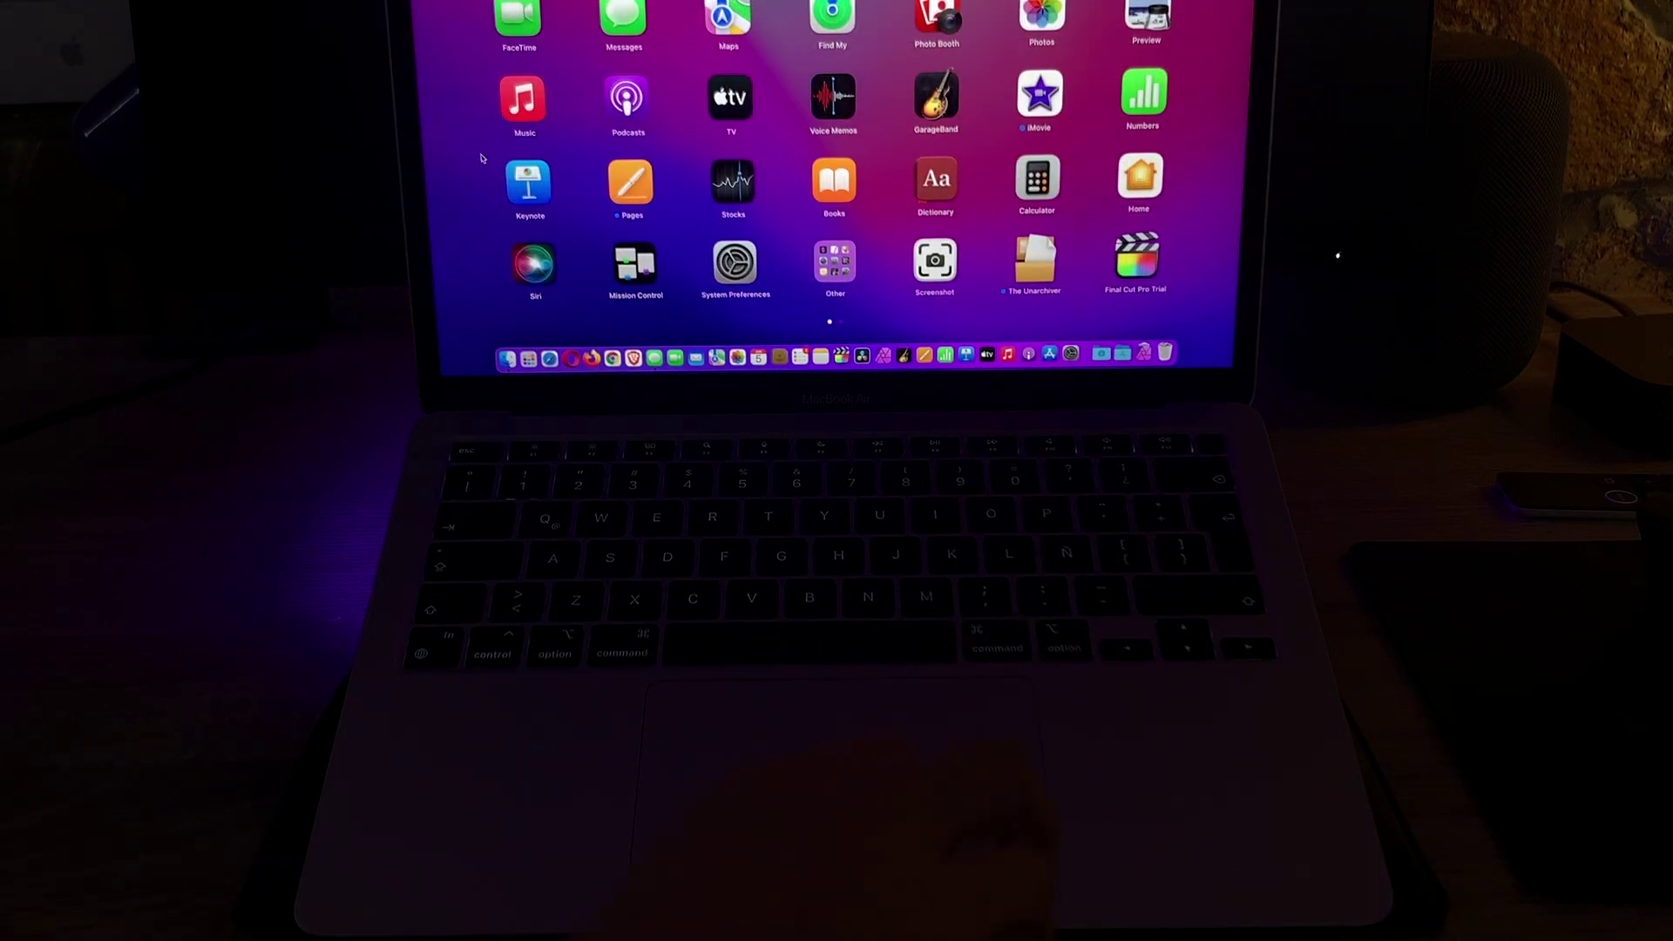
scroll(481, 158, right, 5)
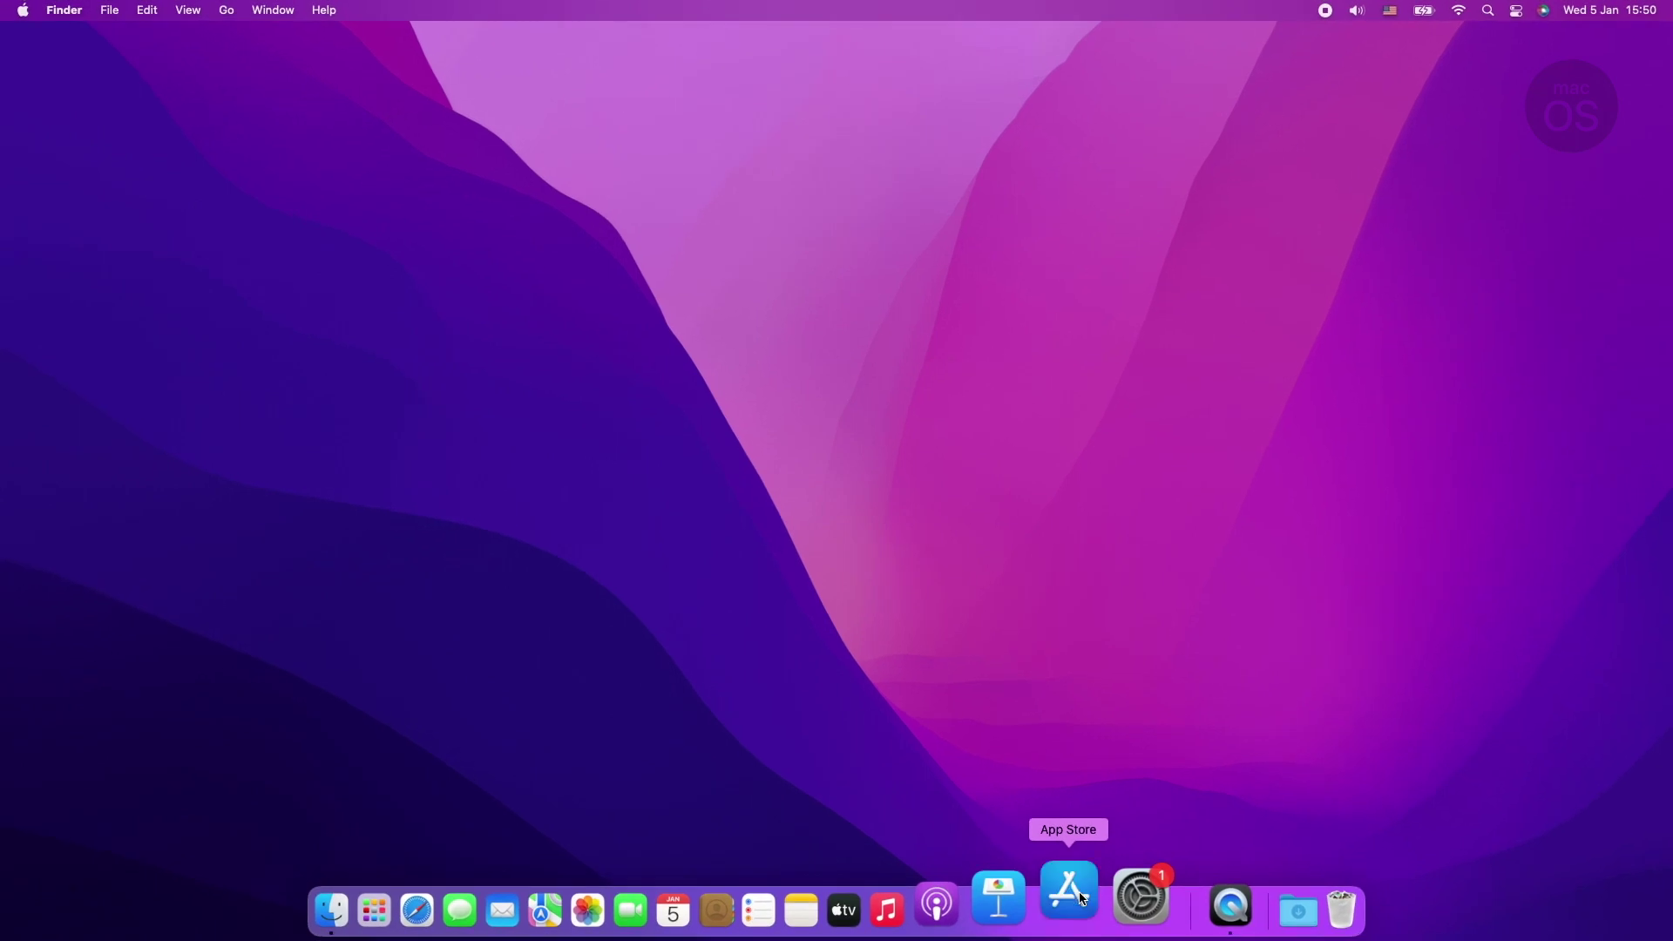
- Launch App Store from the Dock and dismiss its welcome message to reach Discover
click(1074, 888)
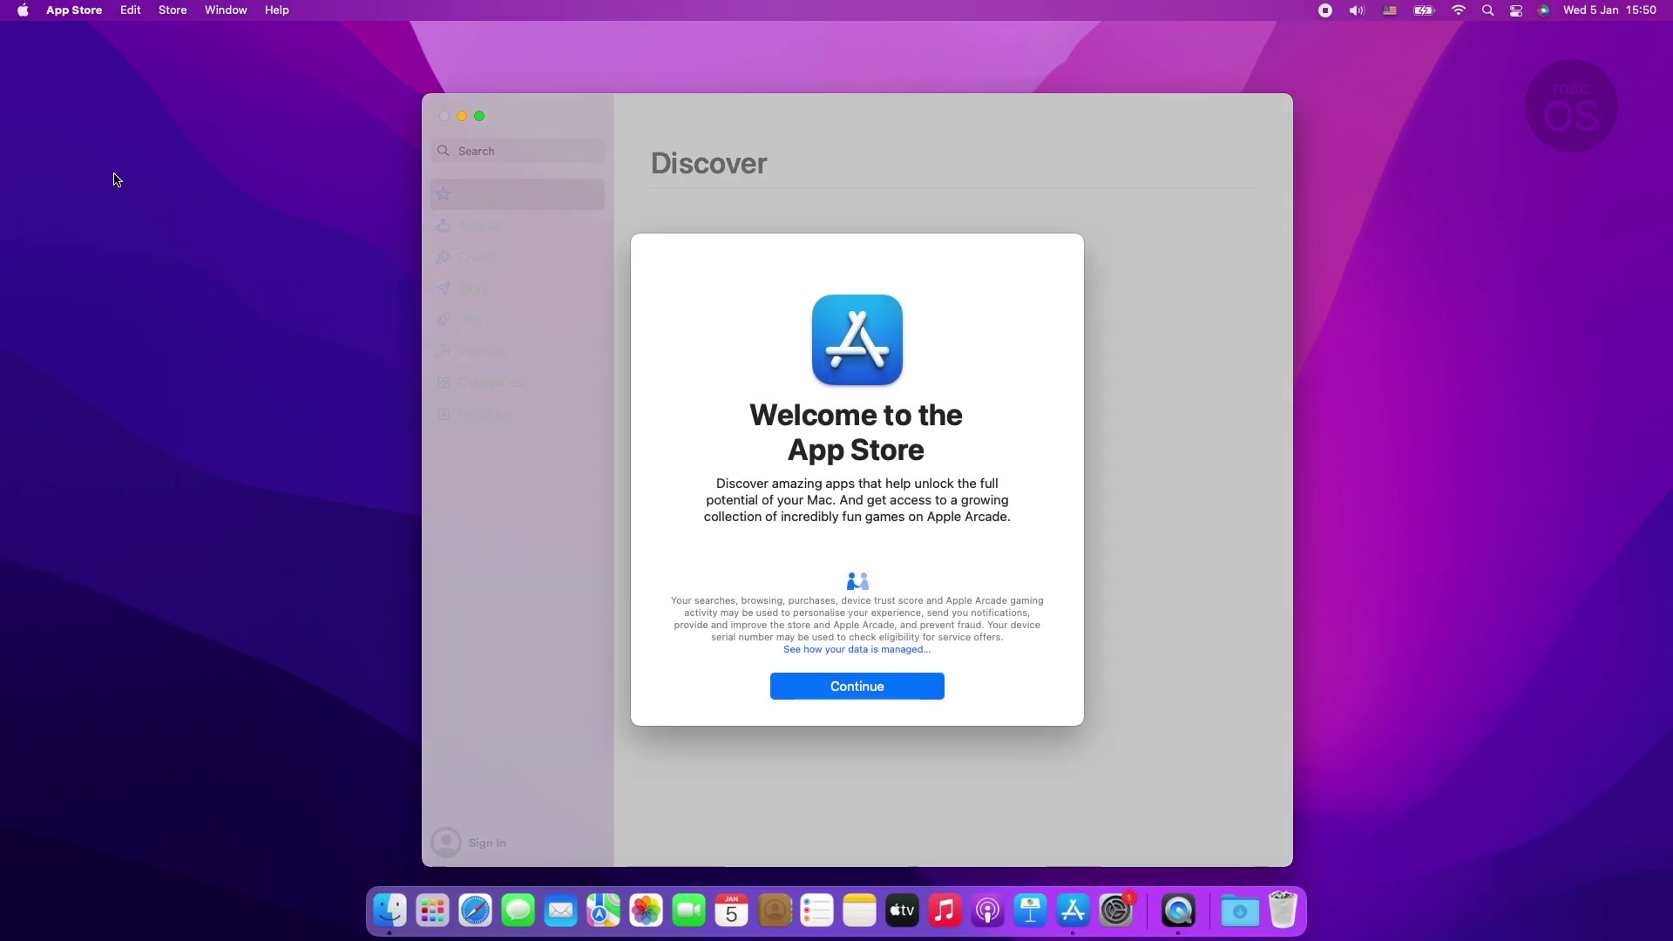
click(855, 685)
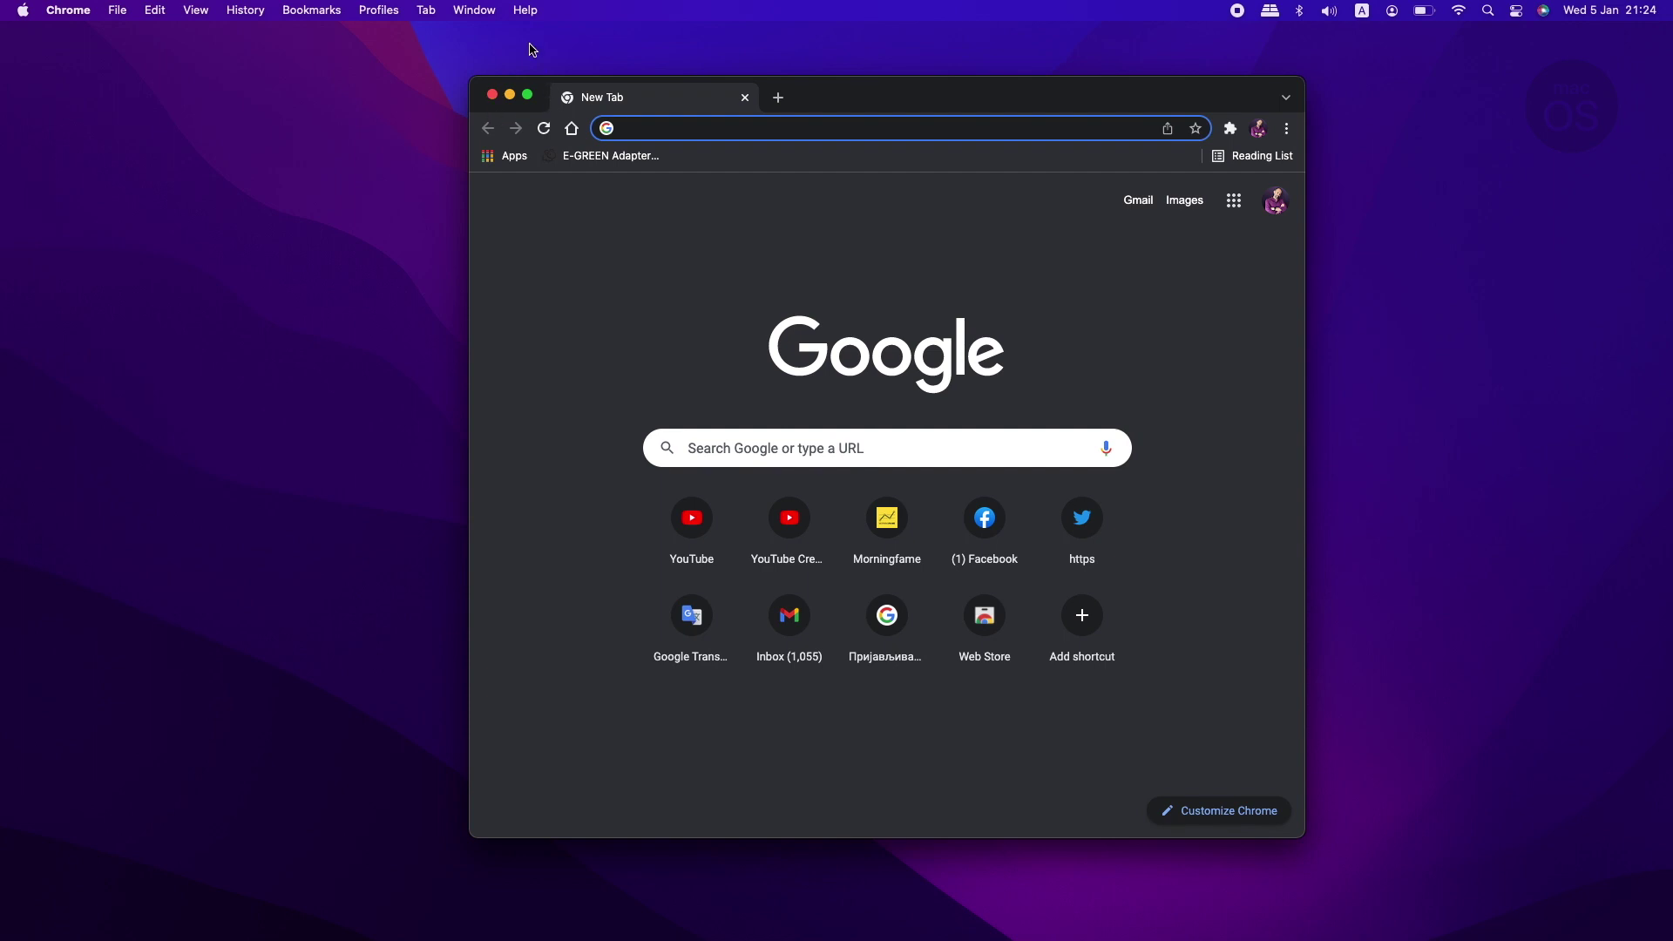
- Move the Chrome window and make it shorter and slightly wider
drag(895, 102, 877, 99)
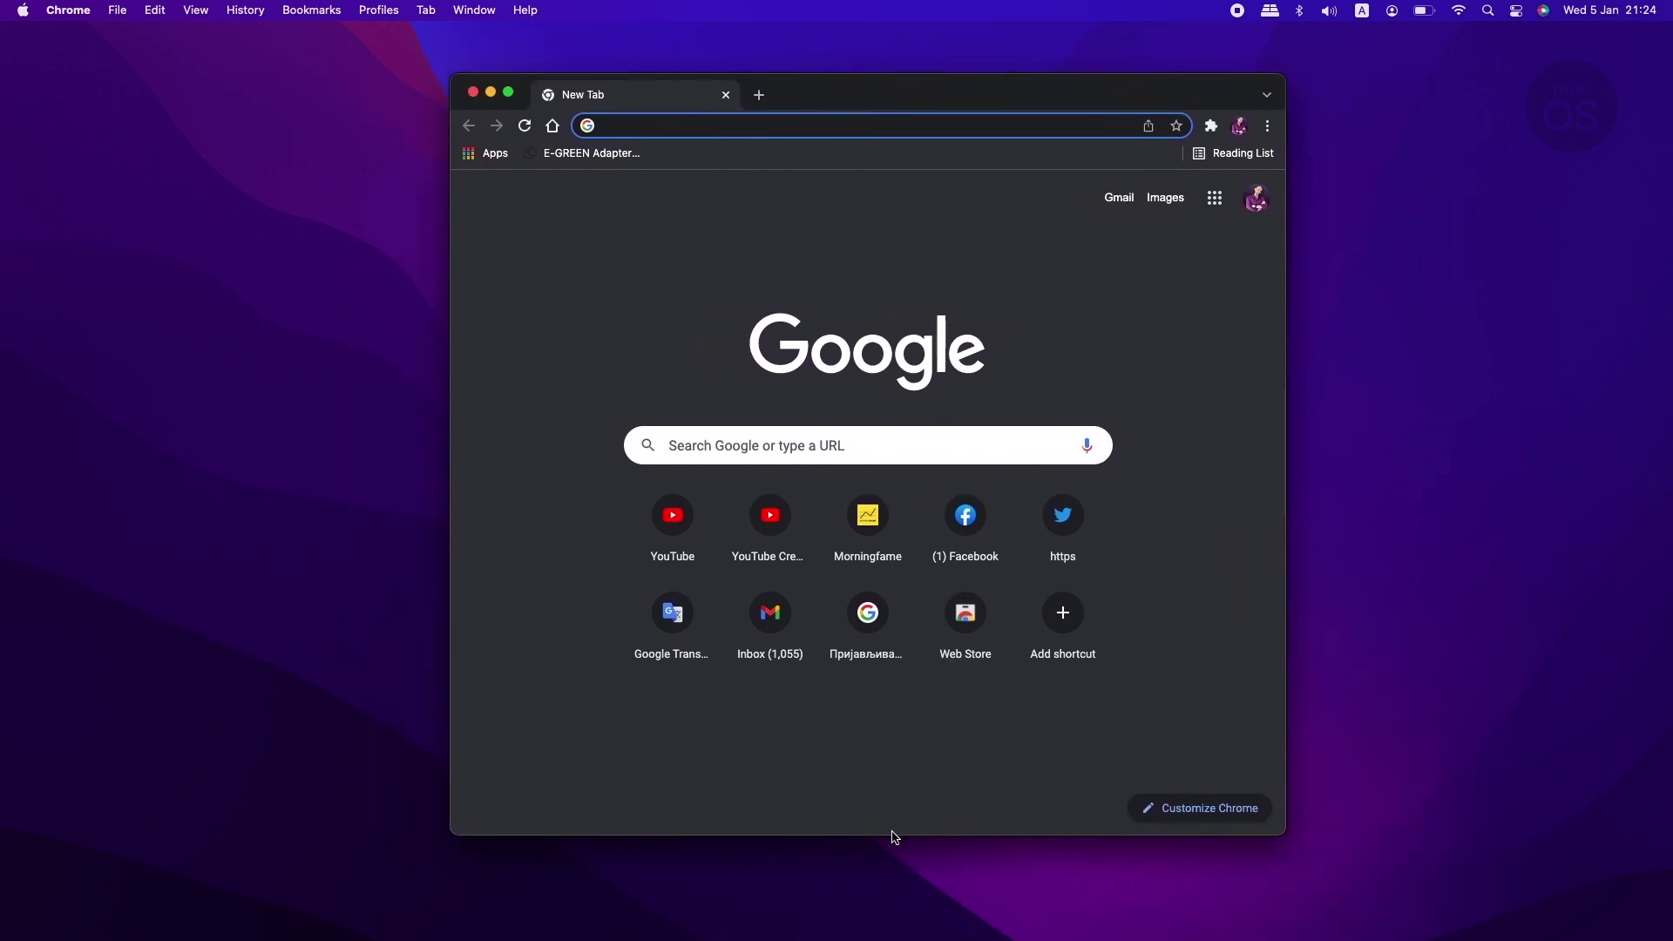
drag(893, 837, 898, 755)
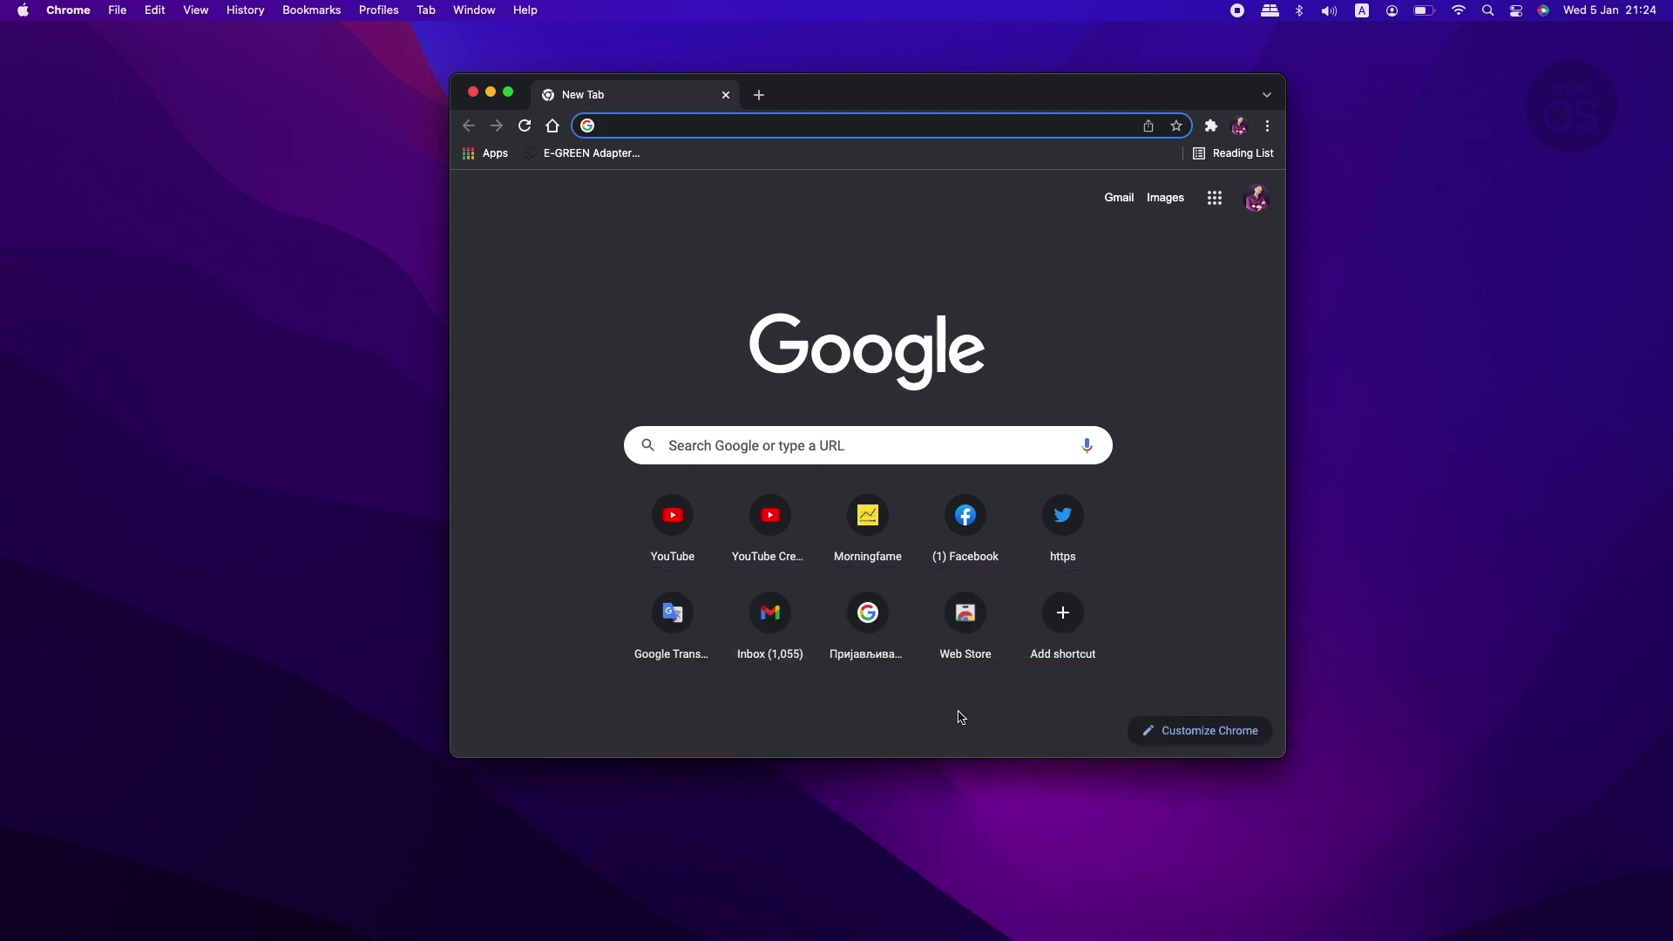
drag(1287, 458, 1297, 440)
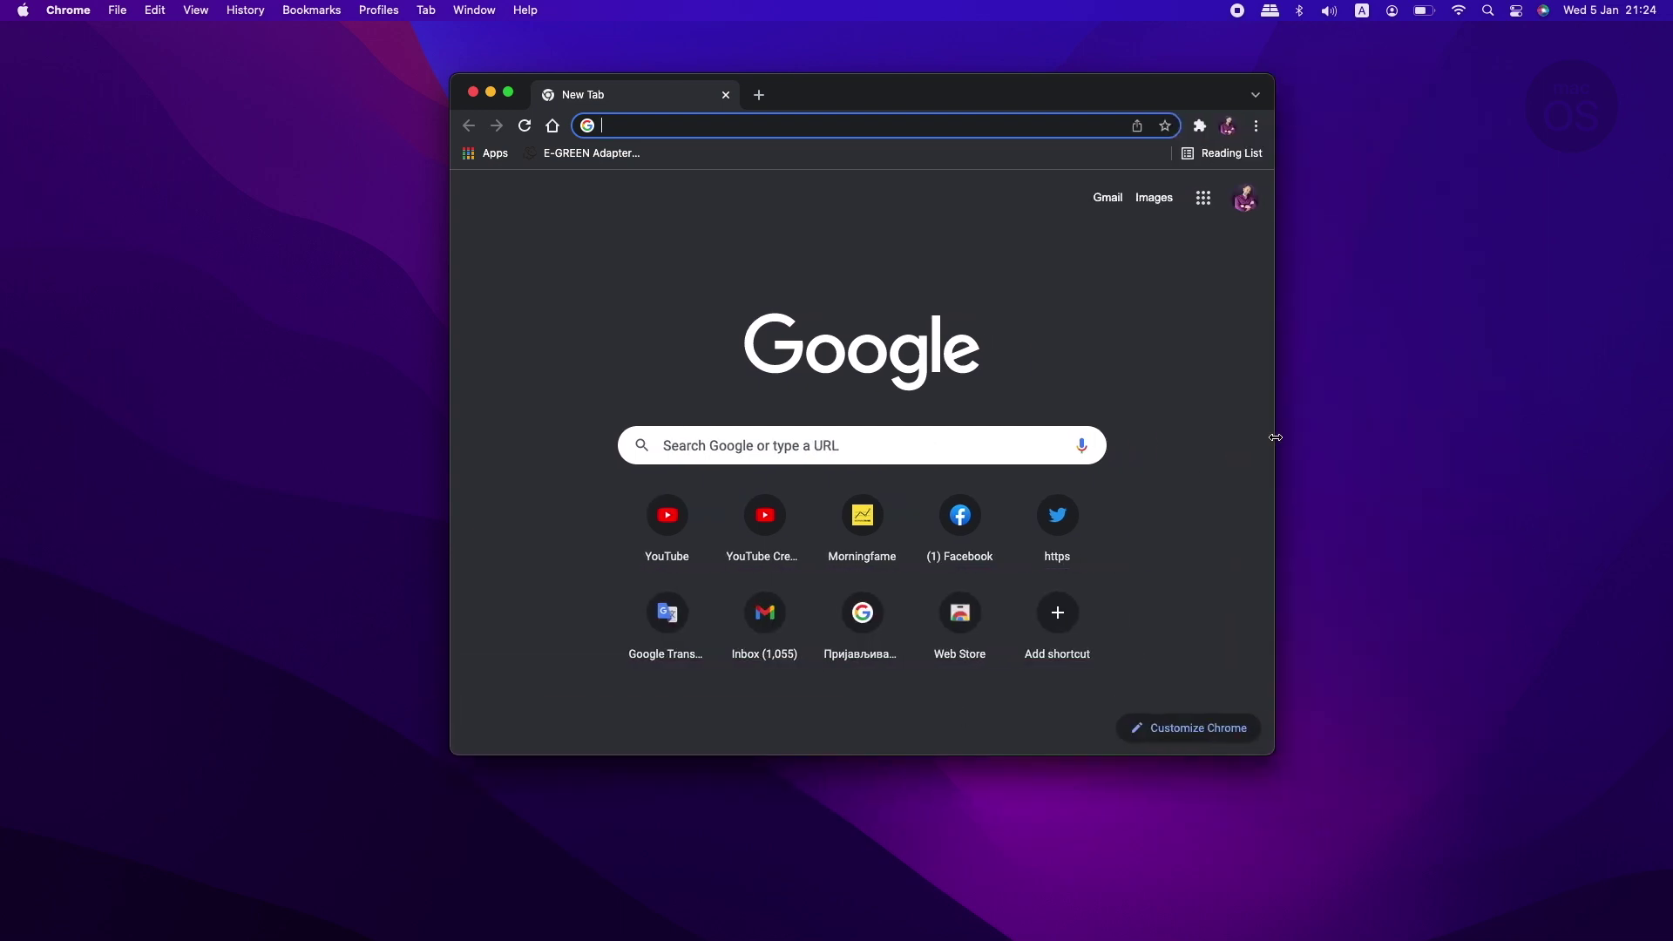
- Maximise then restore the Chrome window, and switch it to full screen
double_click(905, 94)
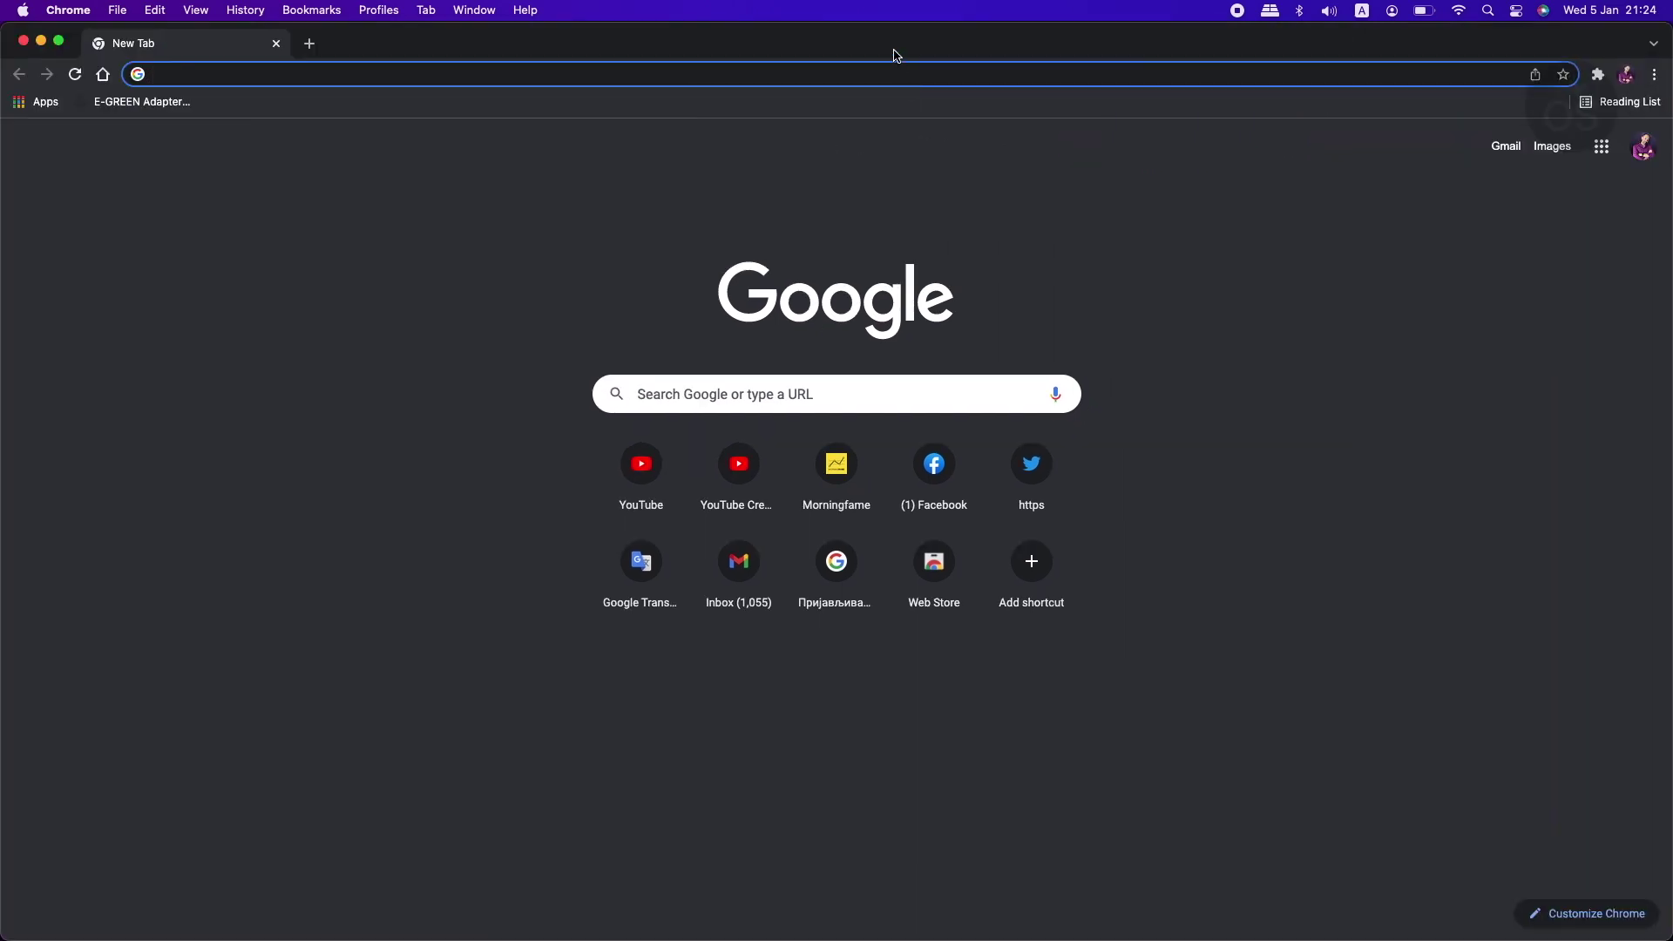
double_click(895, 55)
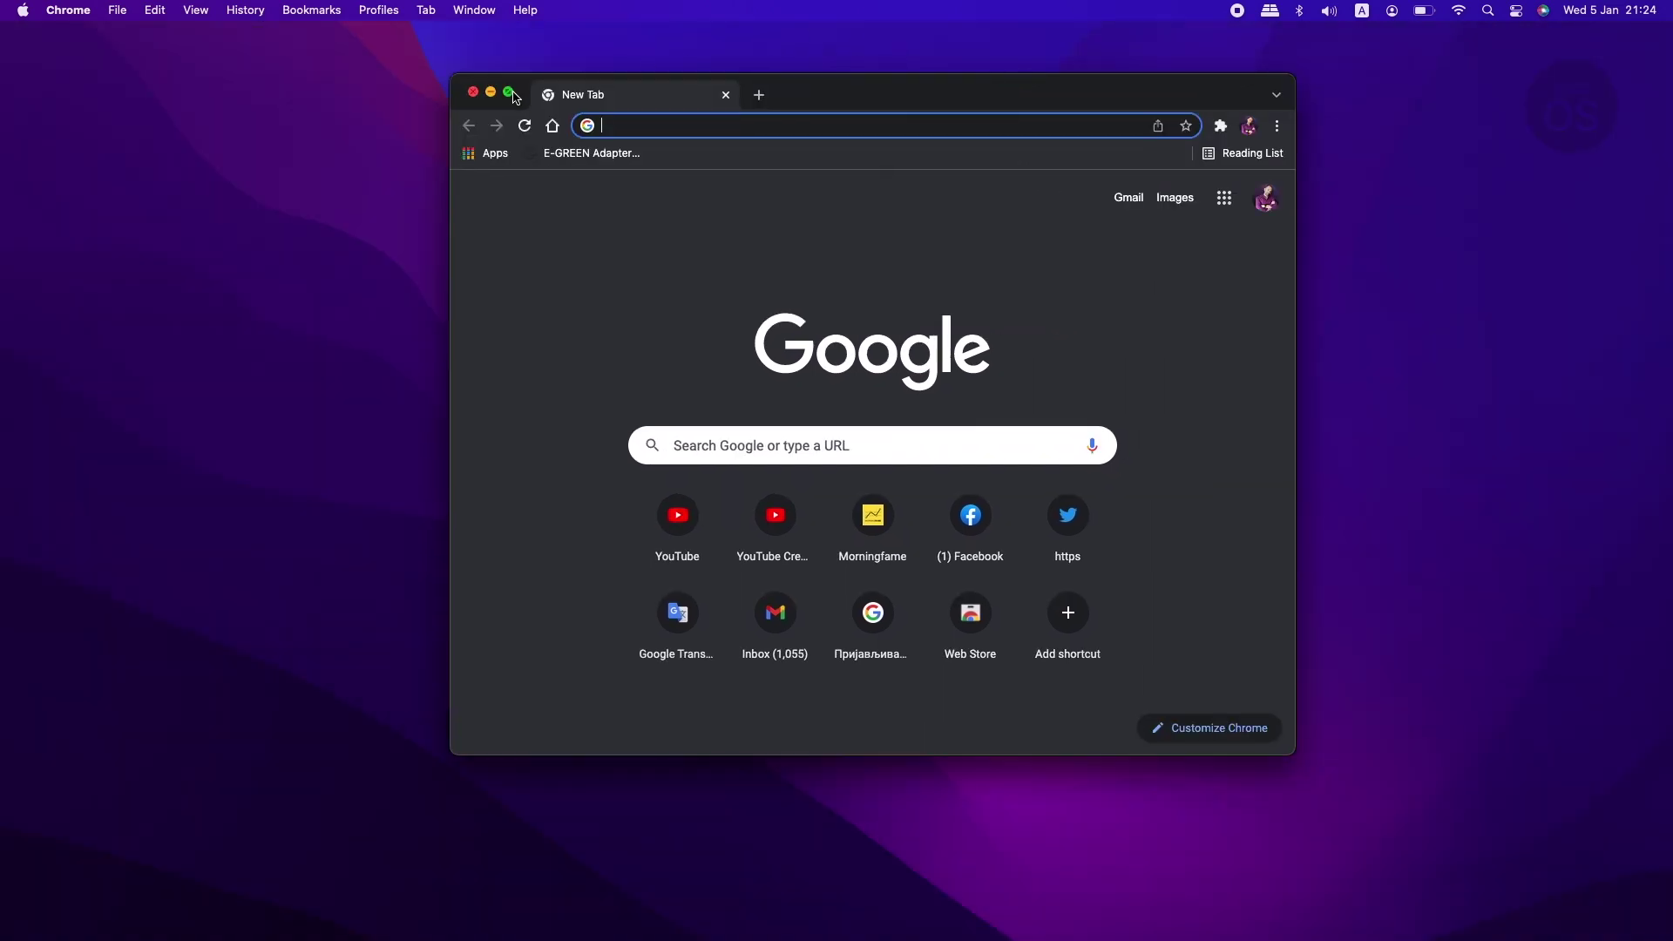
click(512, 92)
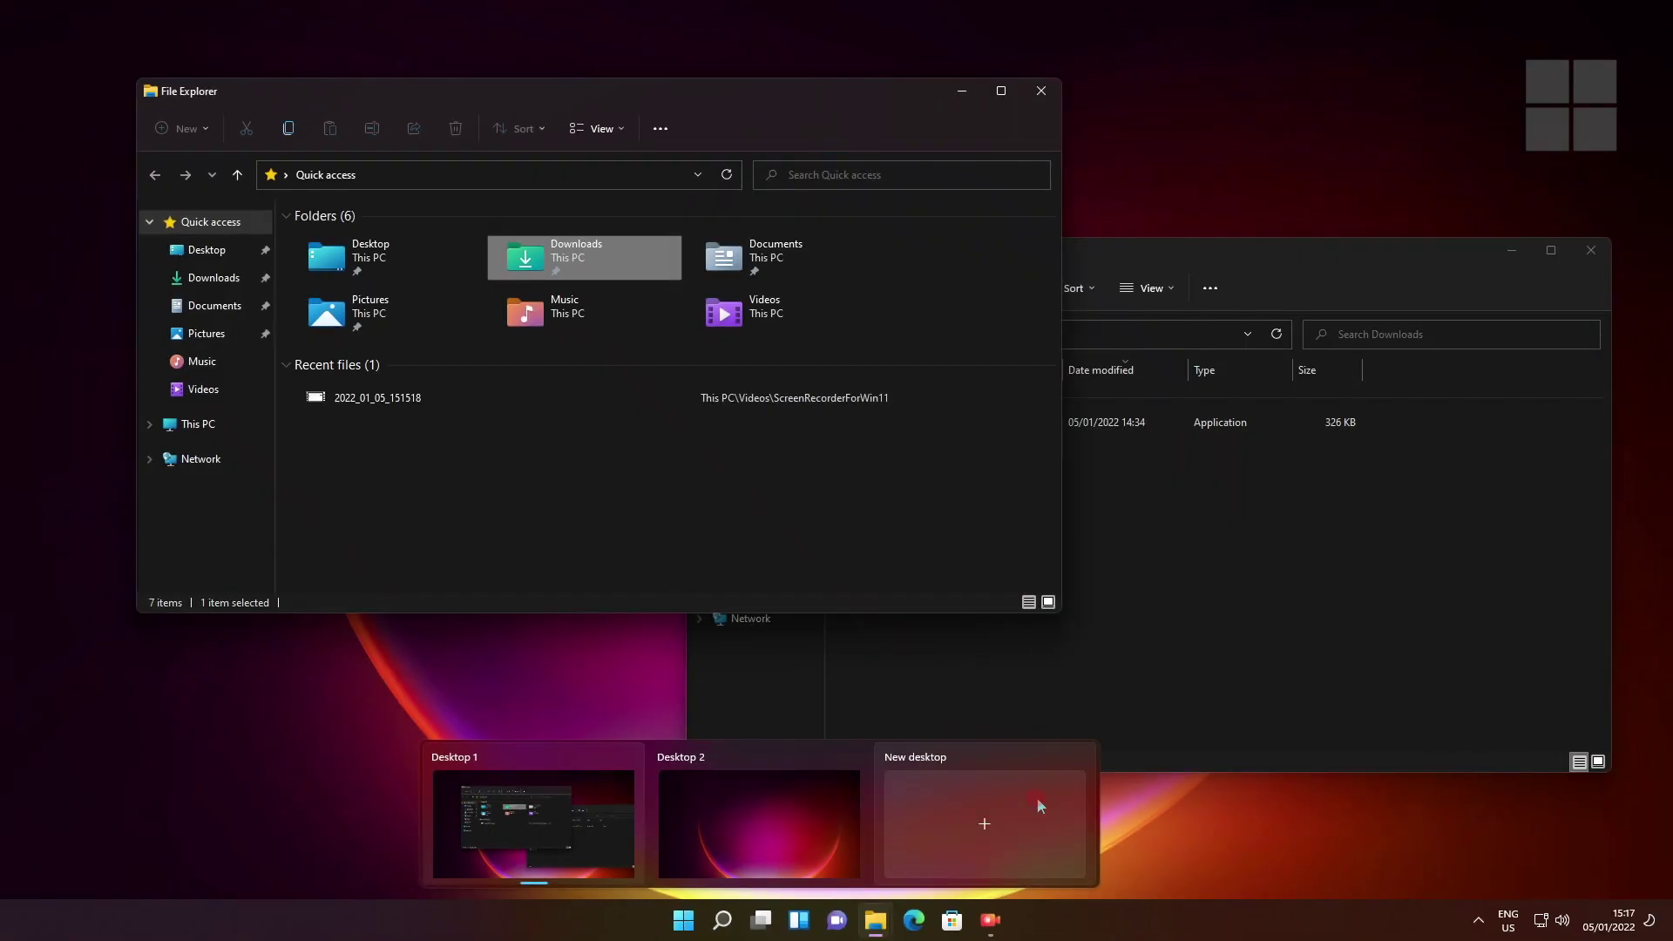
- Add a third Windows virtual desktop and show the overview of Desktops 1–3
click(1037, 810)
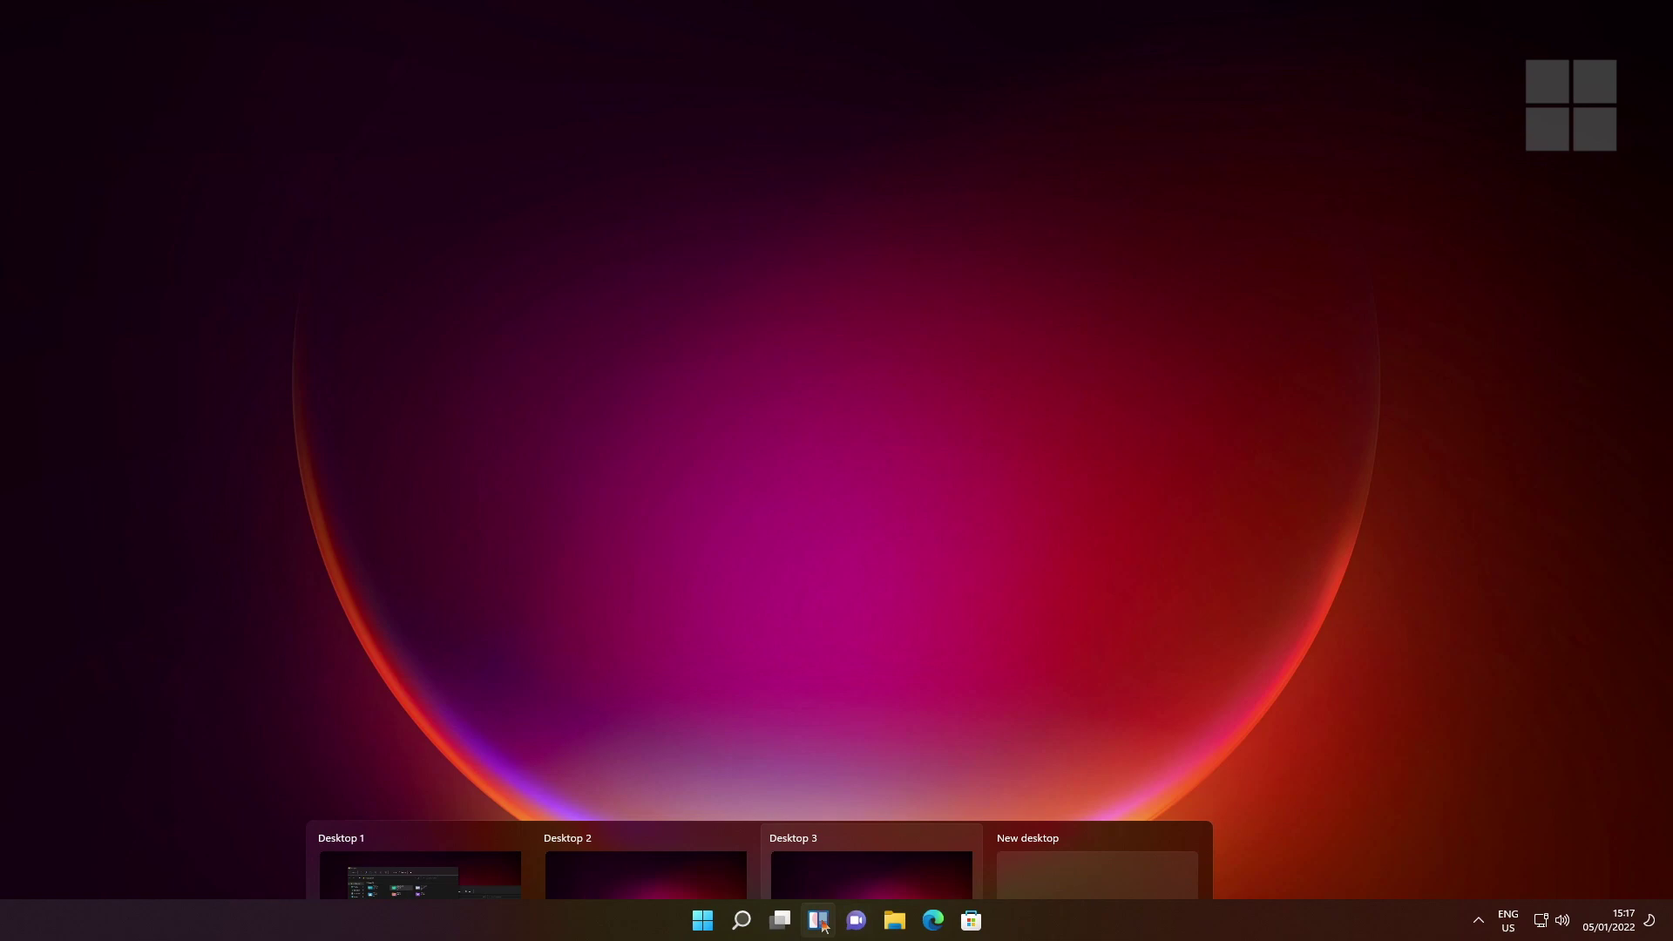
click(784, 928)
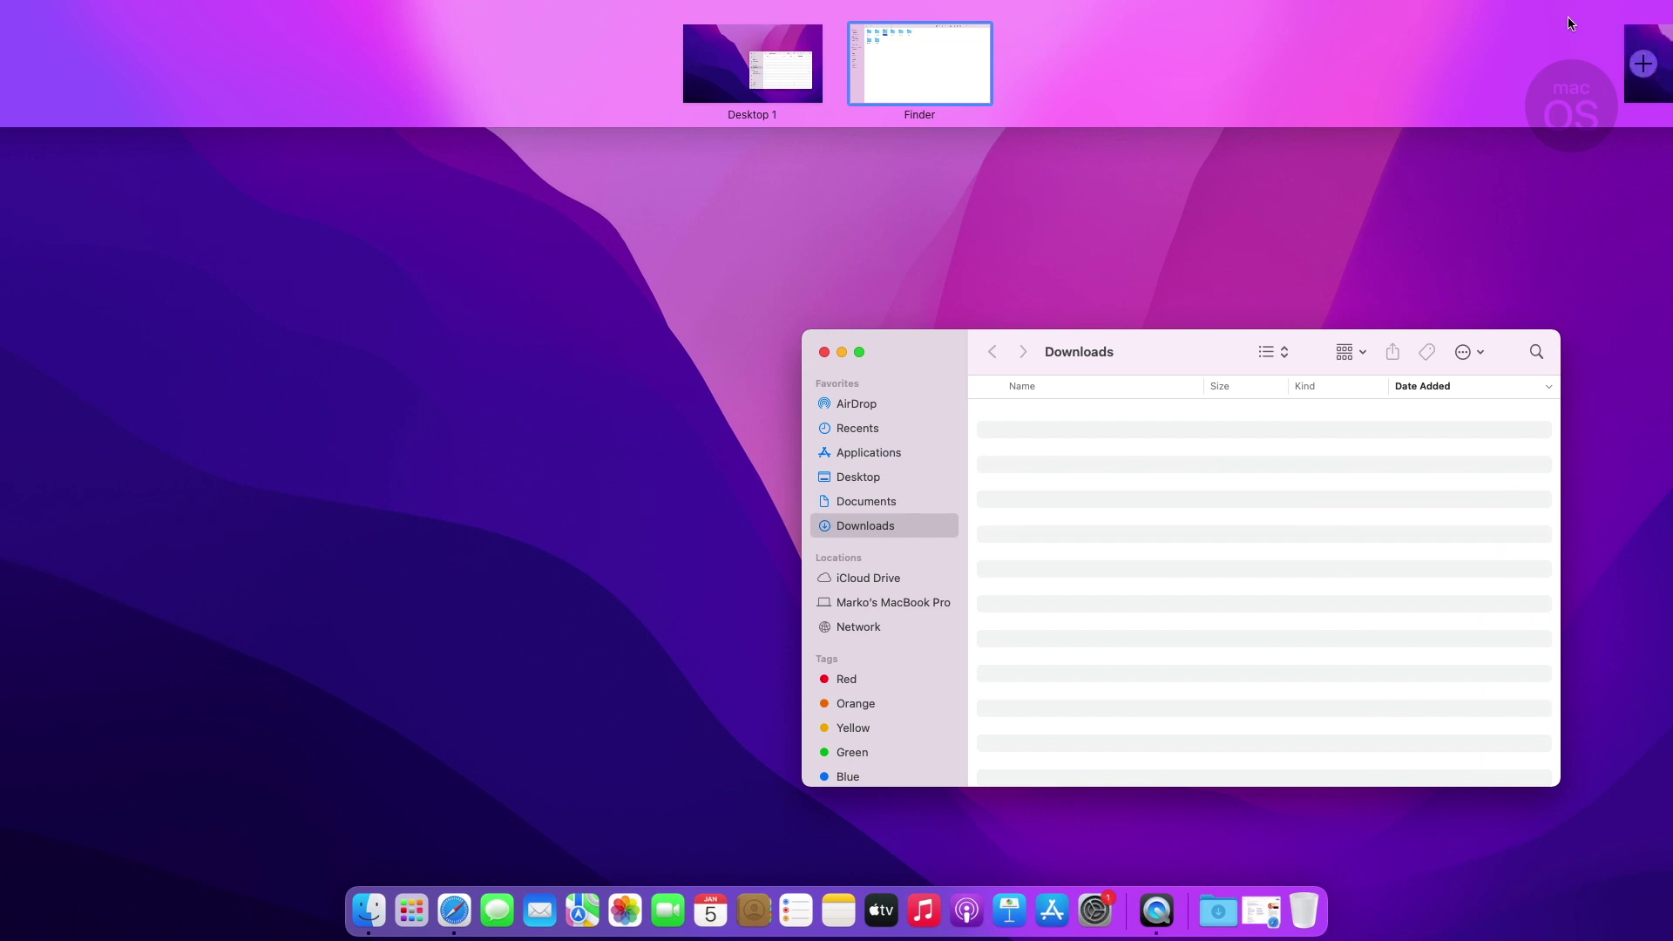
- Add a new desktop space, close the Finder full-screen space, and move Downloads onto Desktop 2
click(1643, 64)
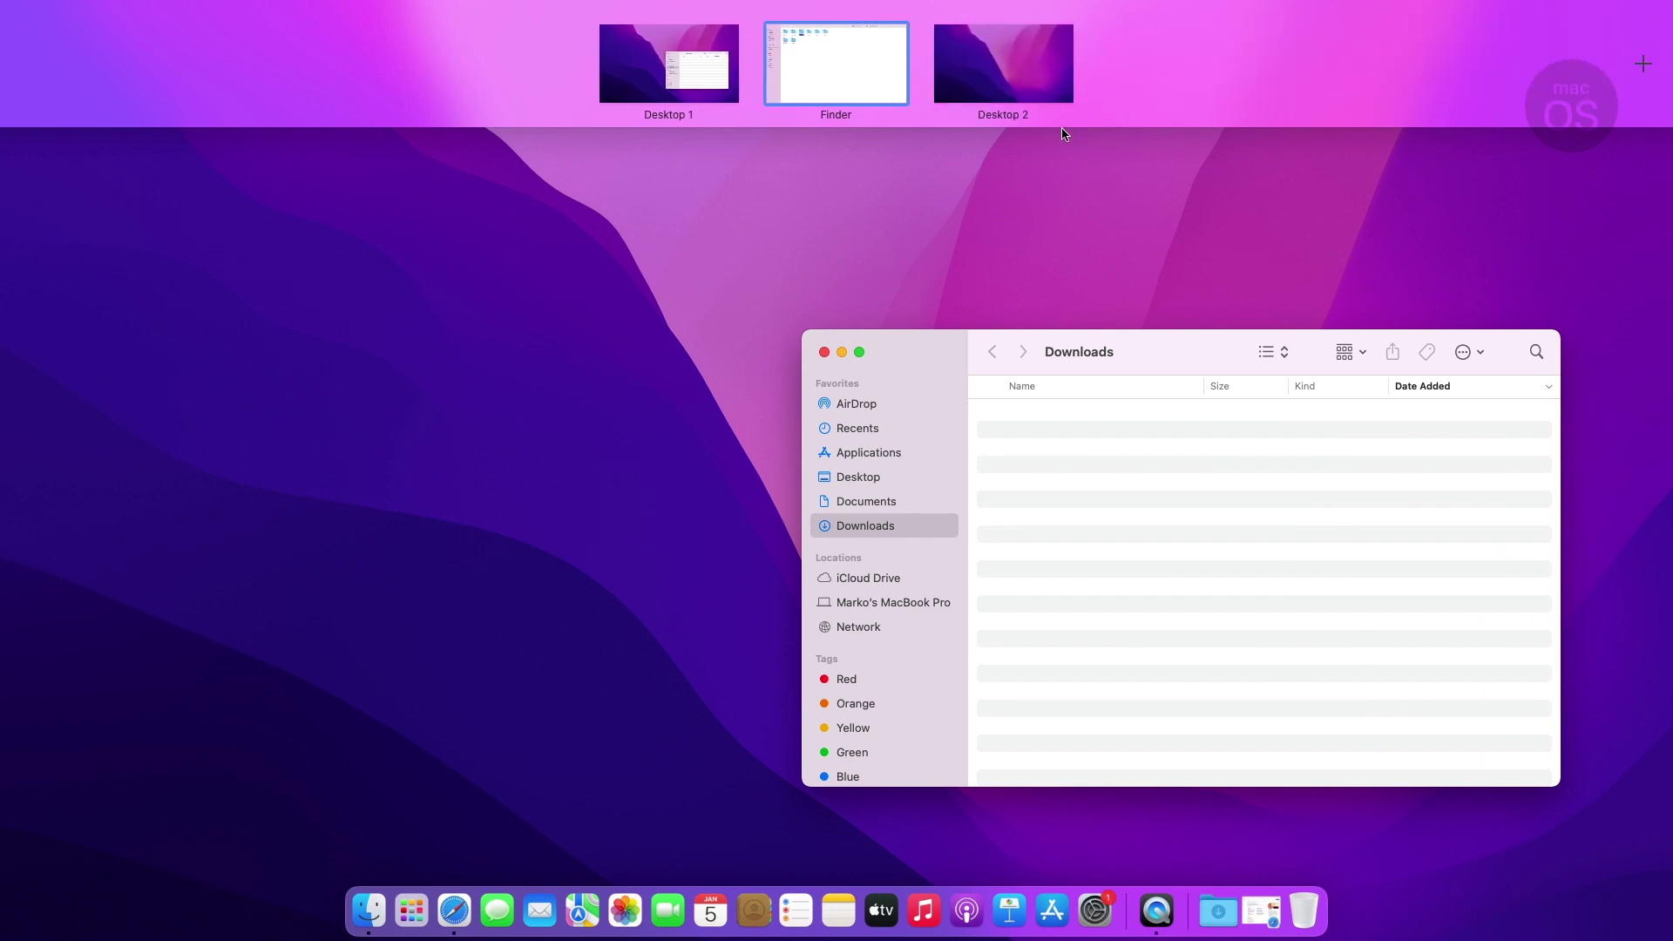
click(682, 65)
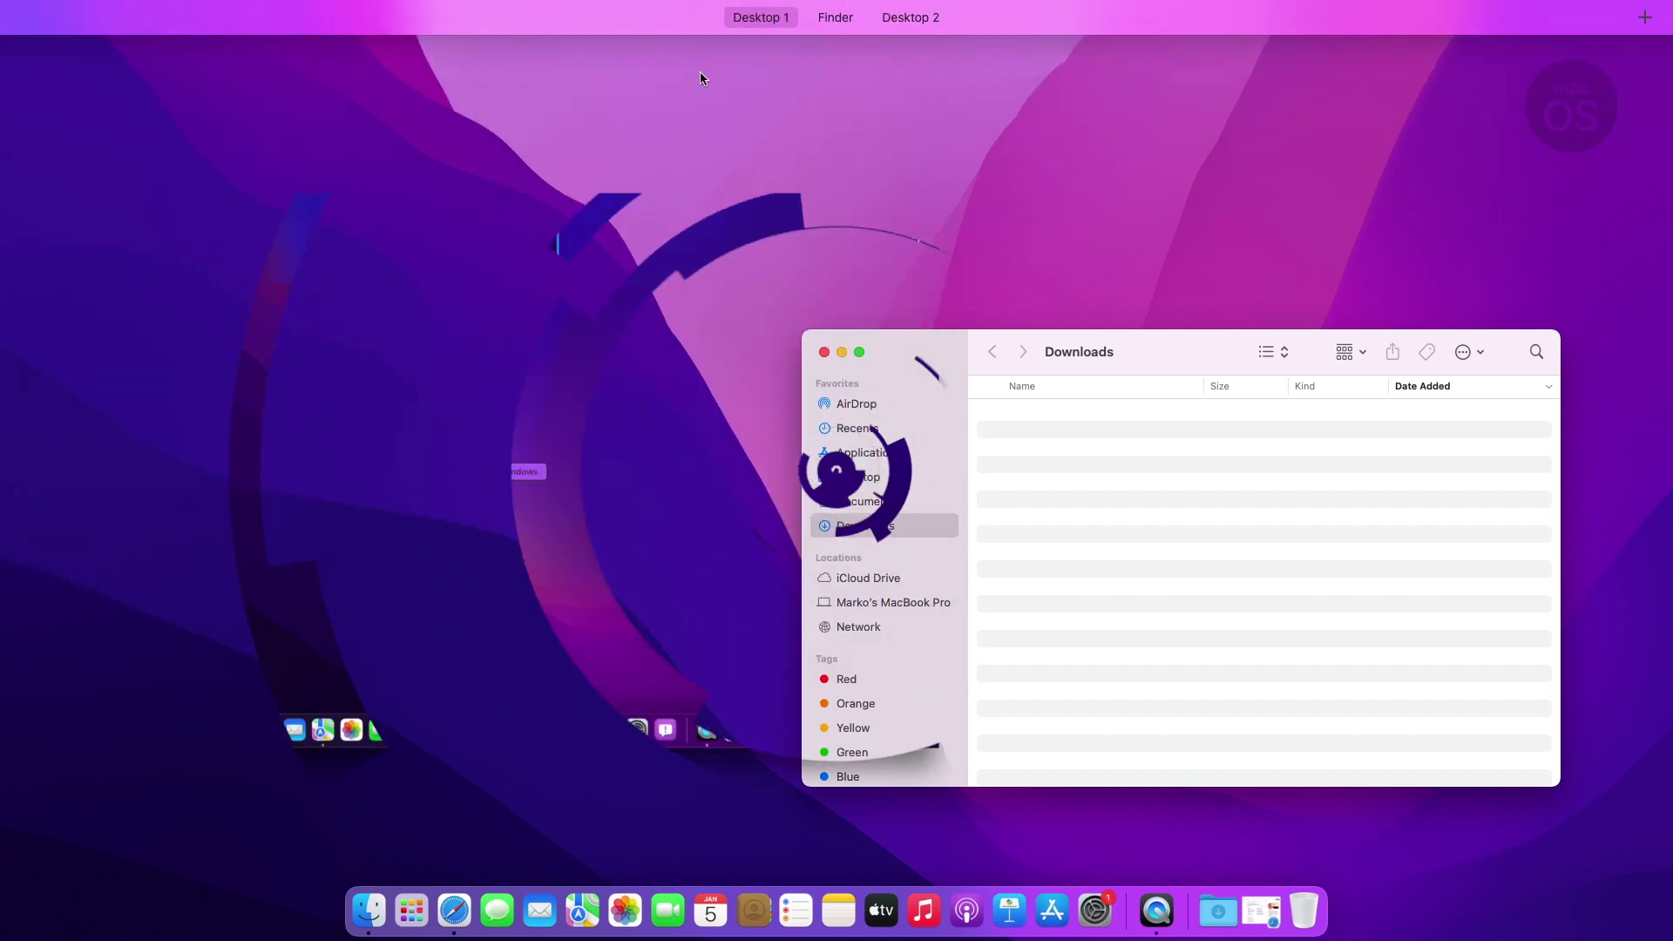
mouse_move(835, 63)
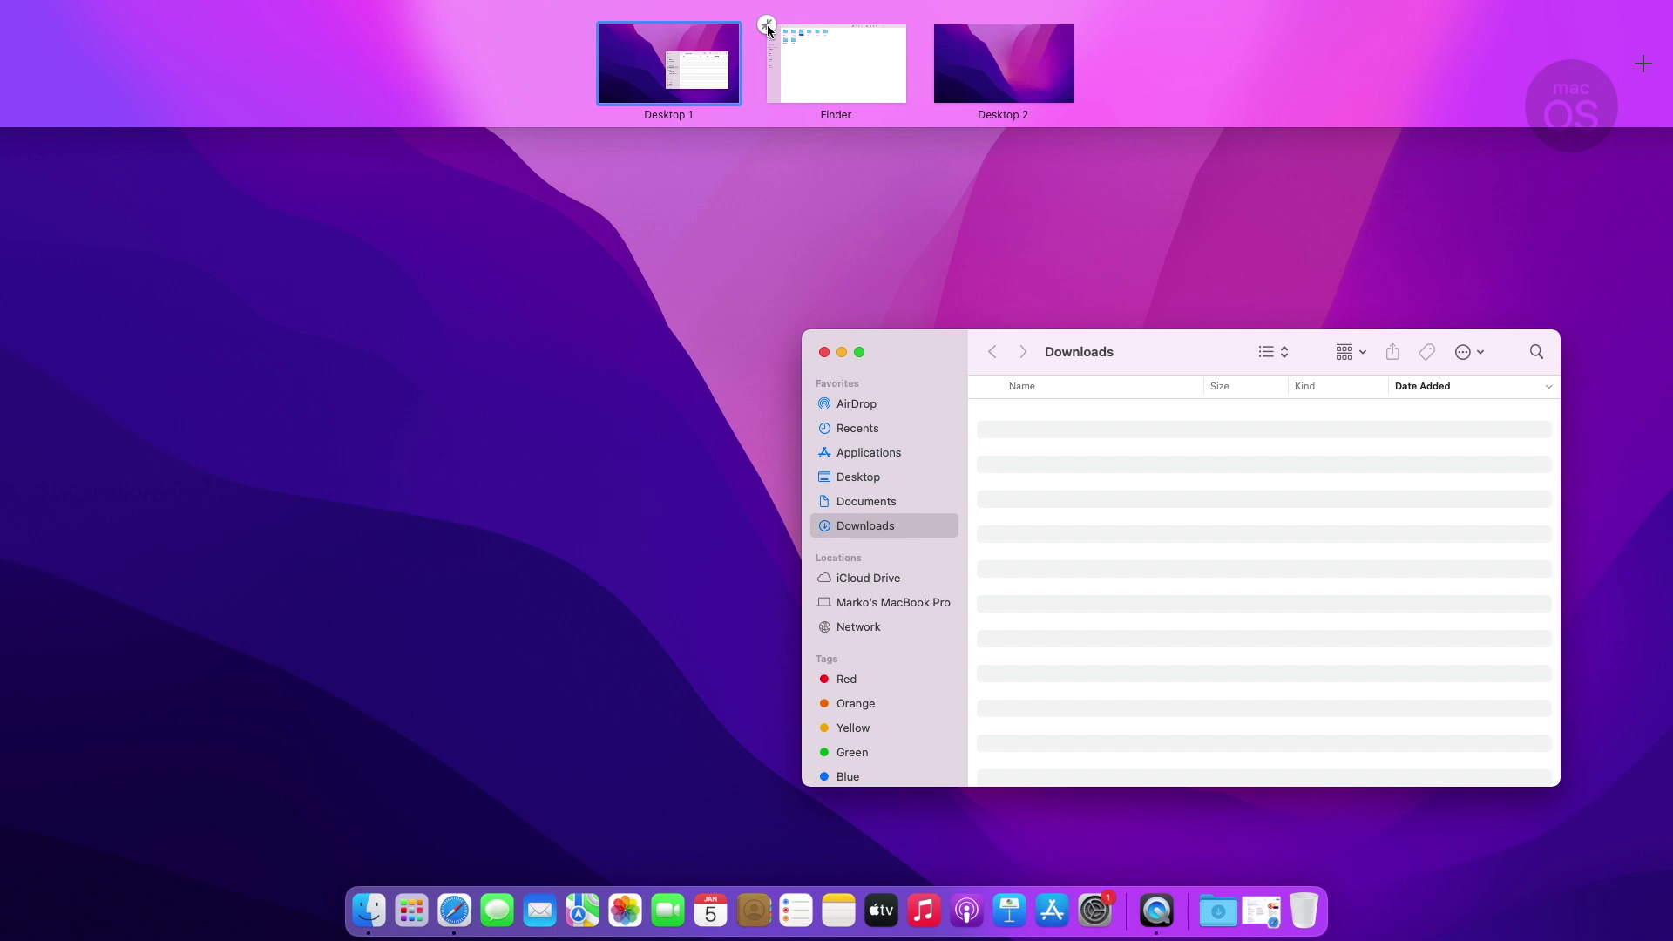
click(767, 27)
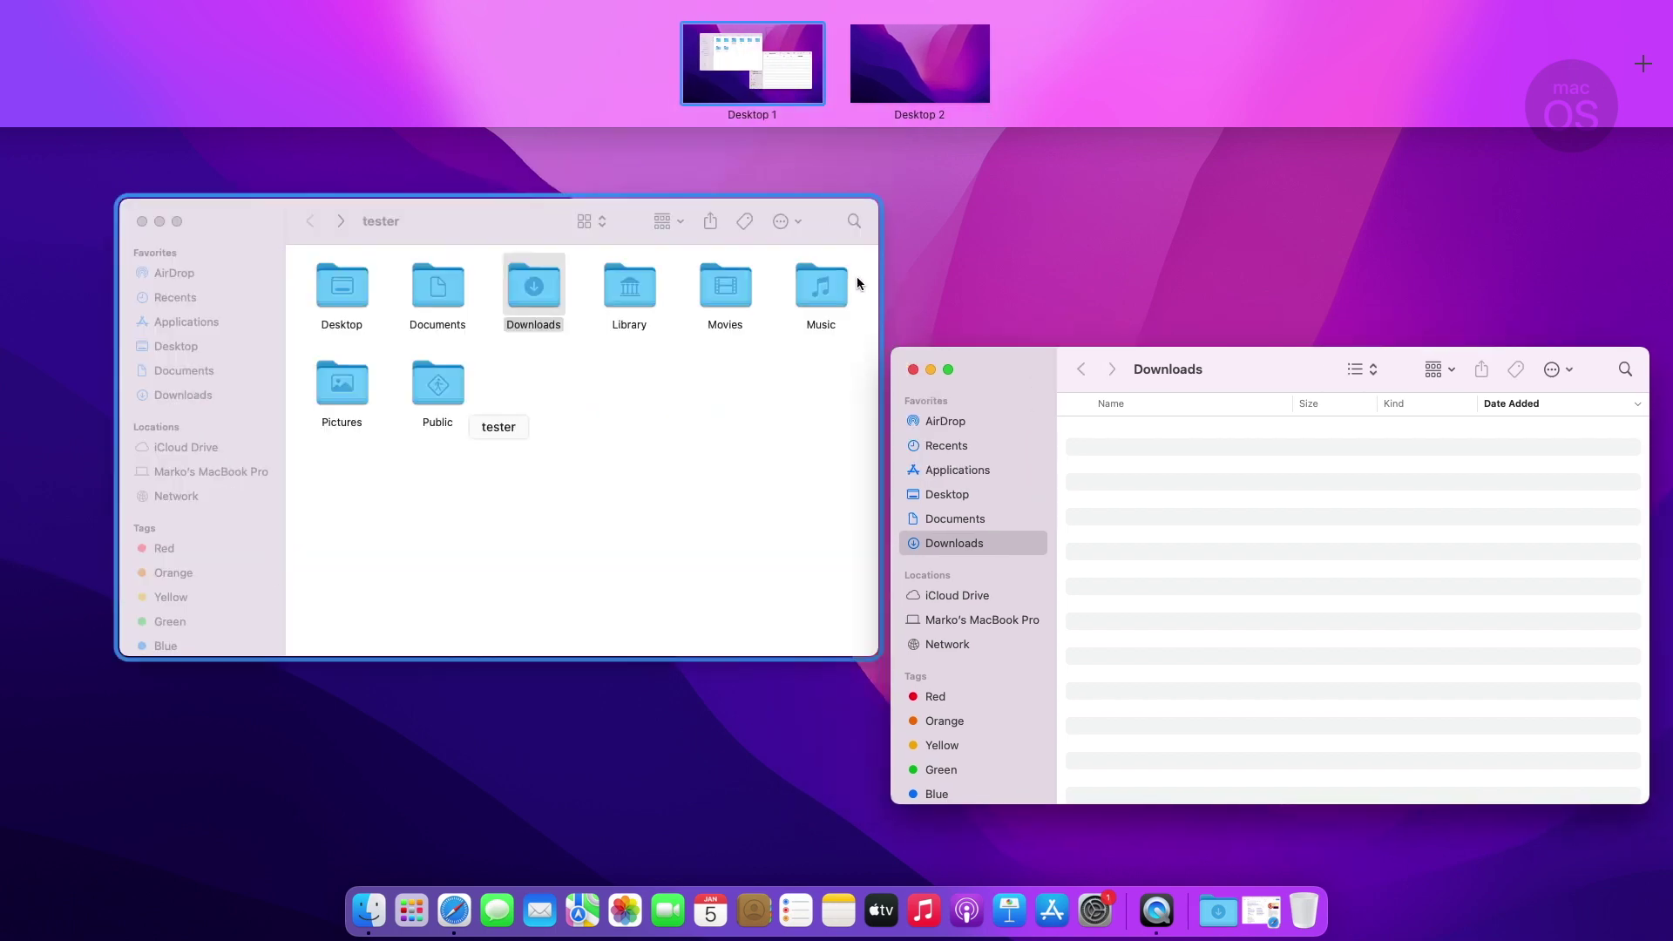
drag(1079, 431, 904, 81)
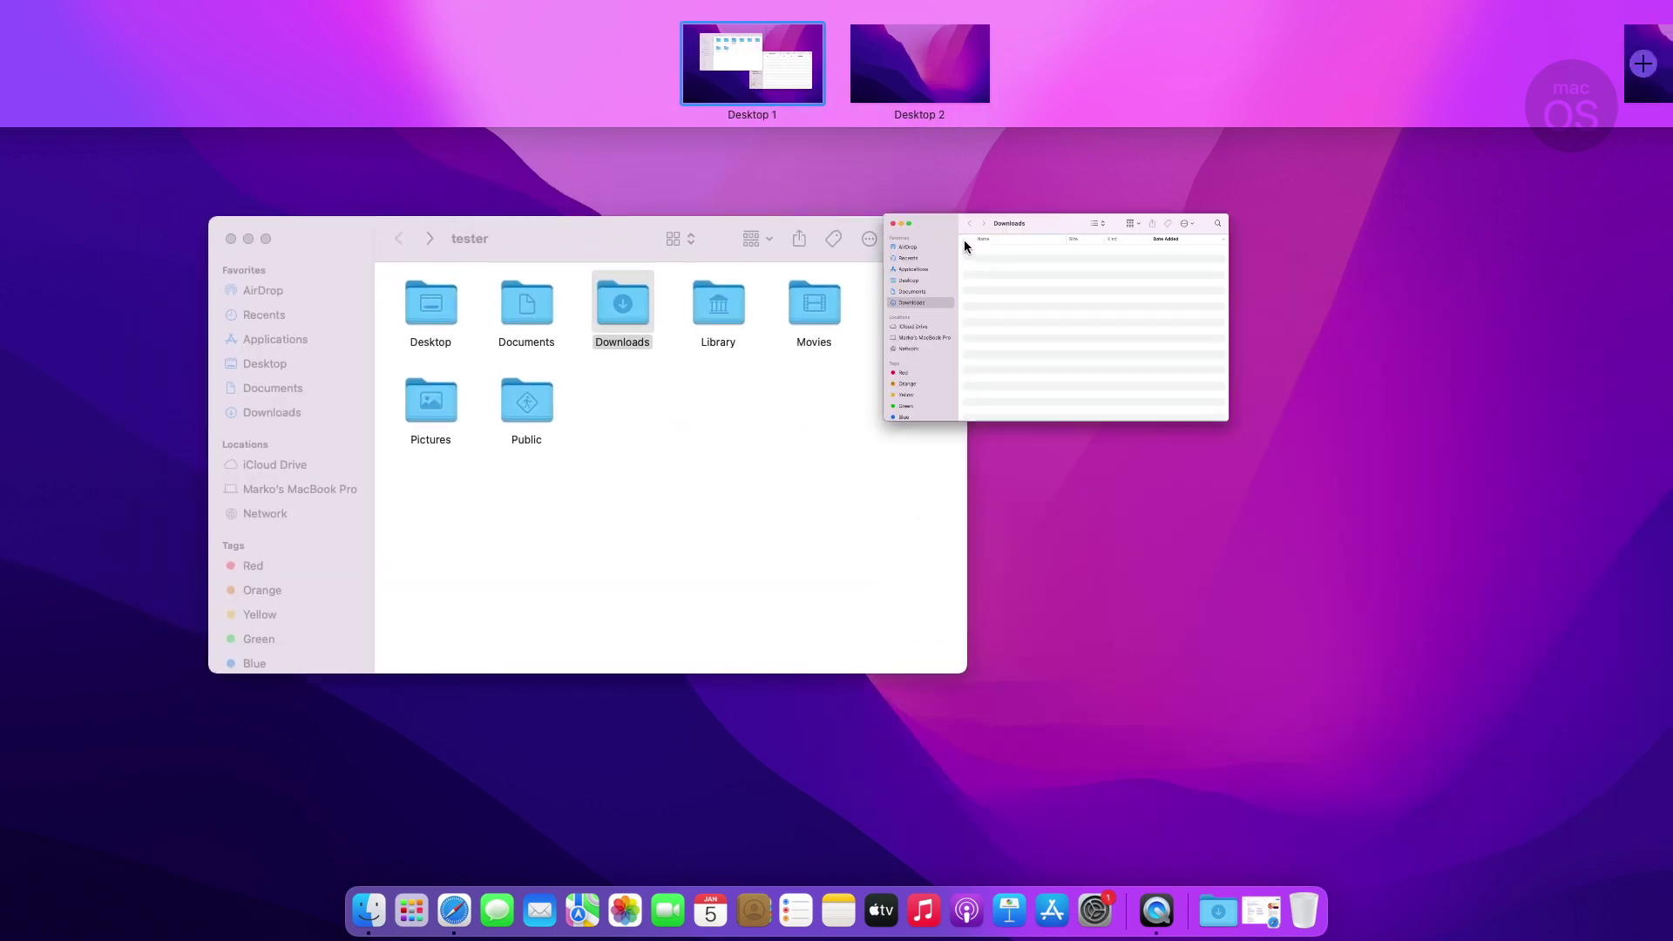
- Switch between Desktop 1 and Desktop 2 with Control+arrow keys
click(901, 69)
key(ctrl+Up)
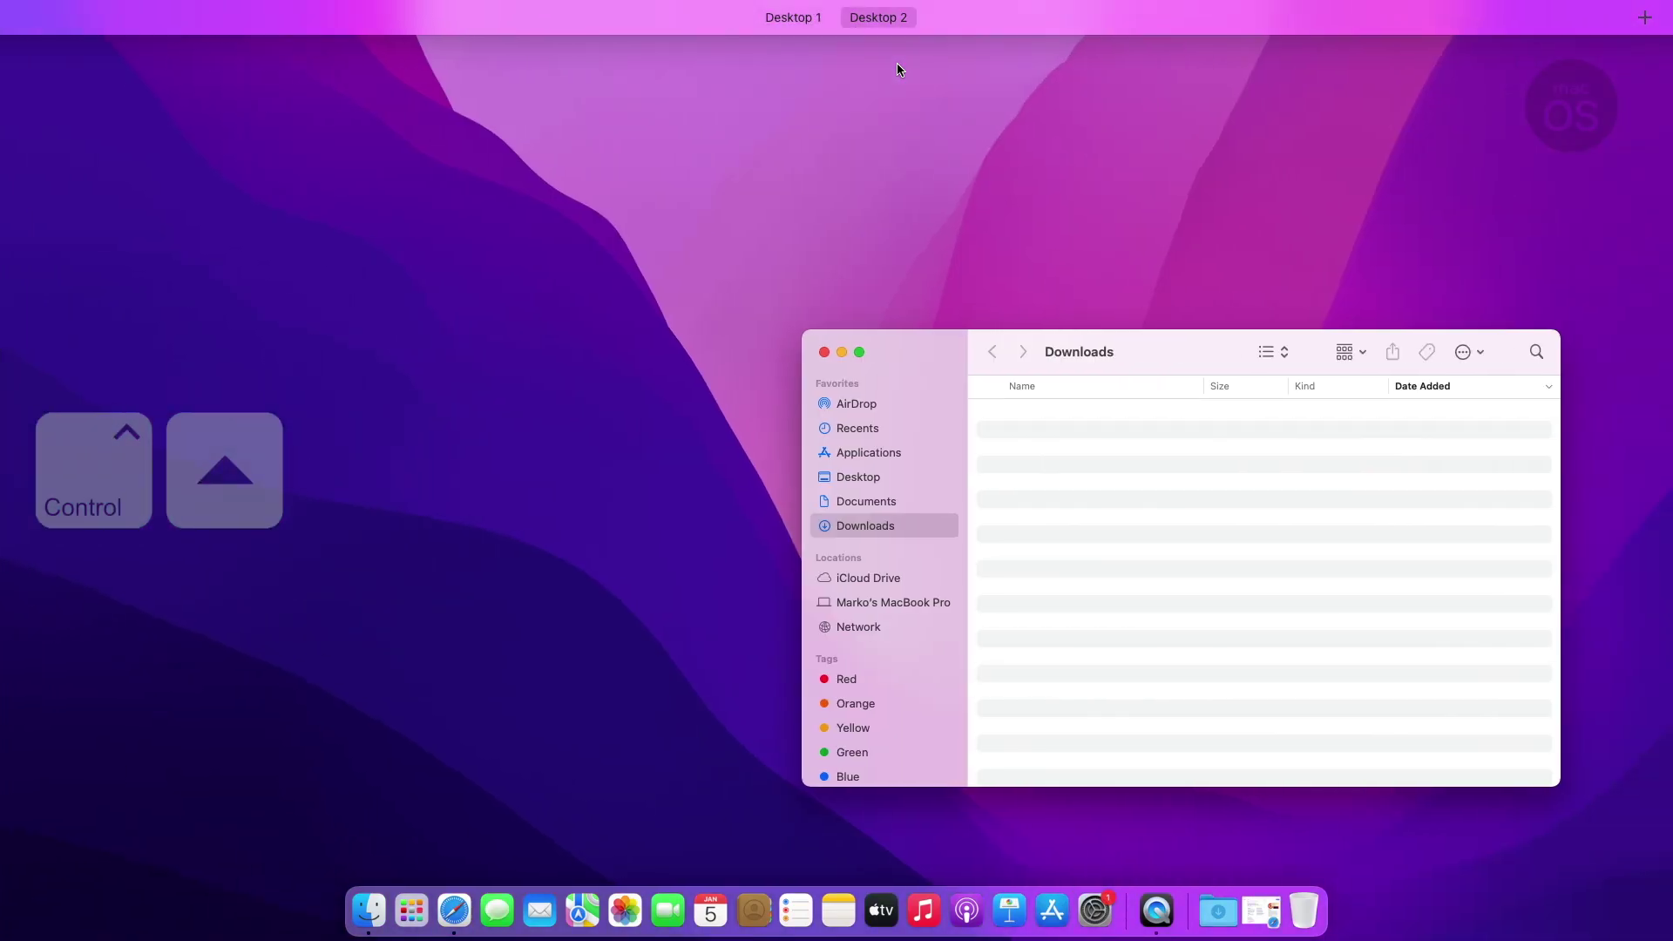
key(ctrl+Left)
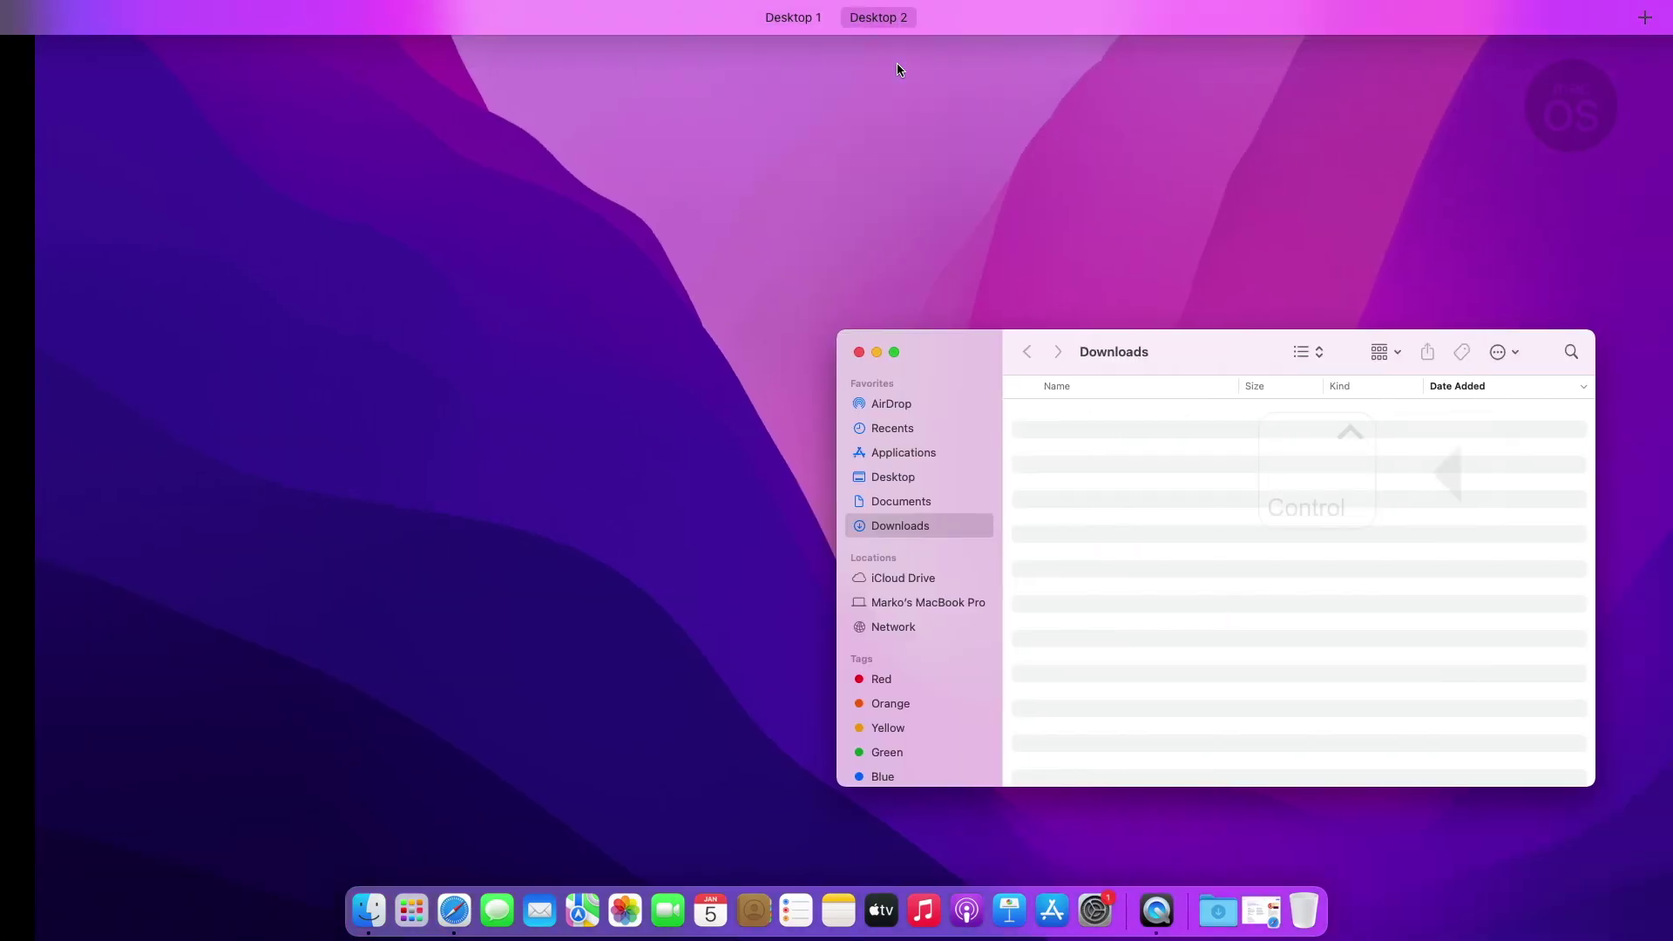
key(ctrl+Right)
key(ctrl+Left)
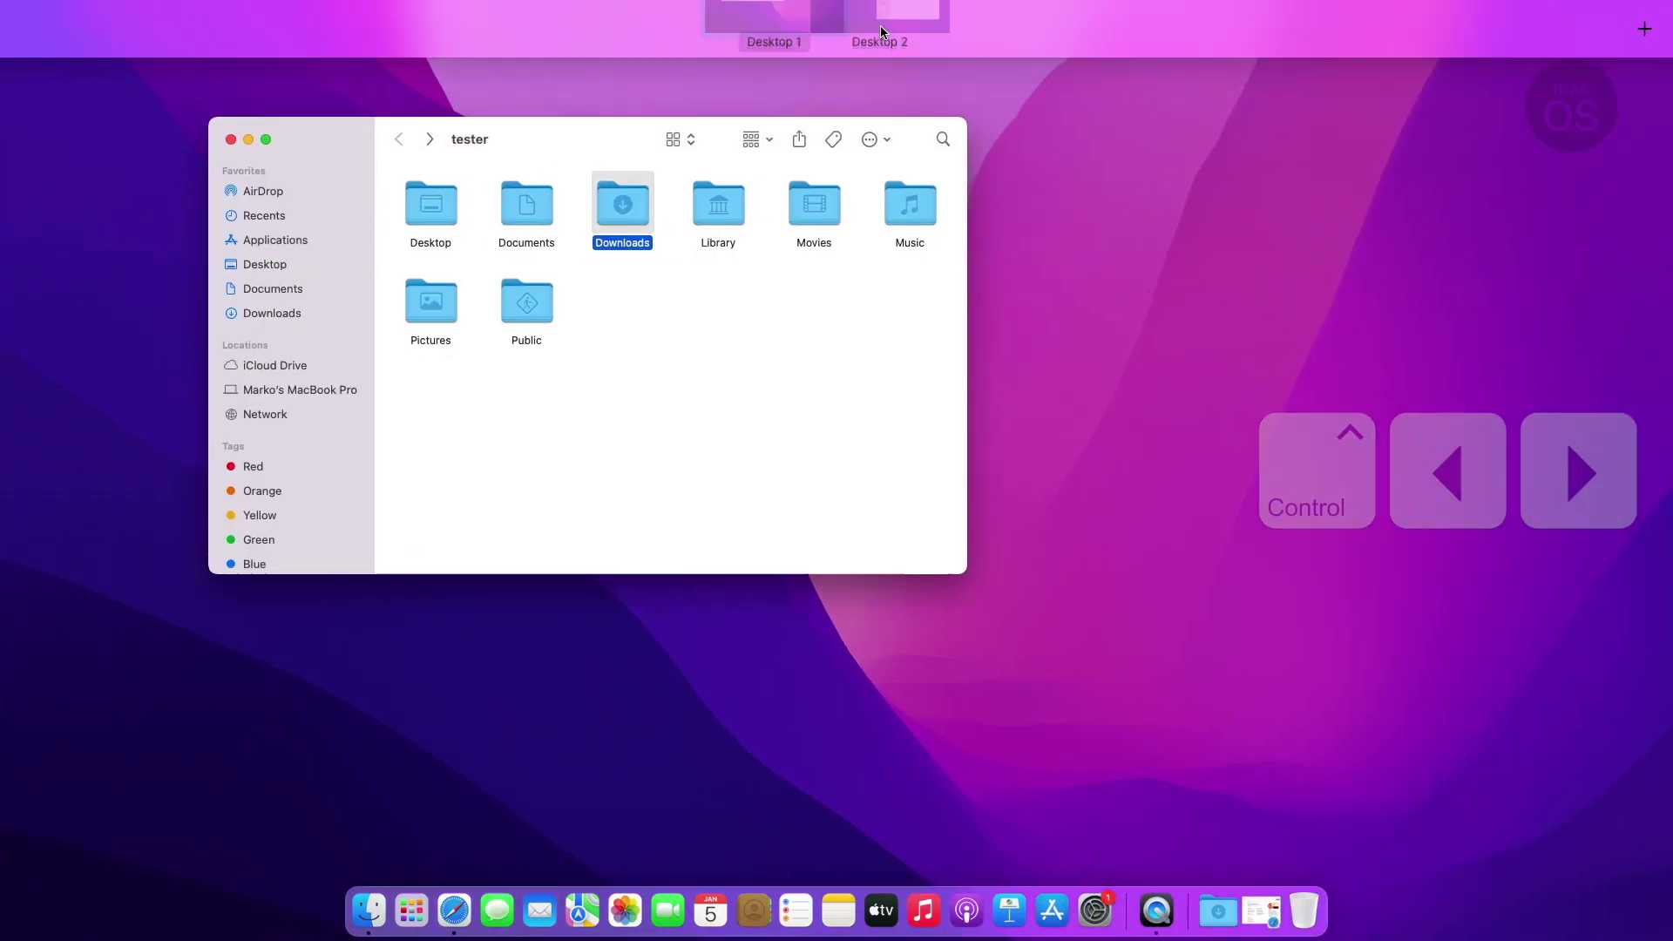
mouse_move(836, 16)
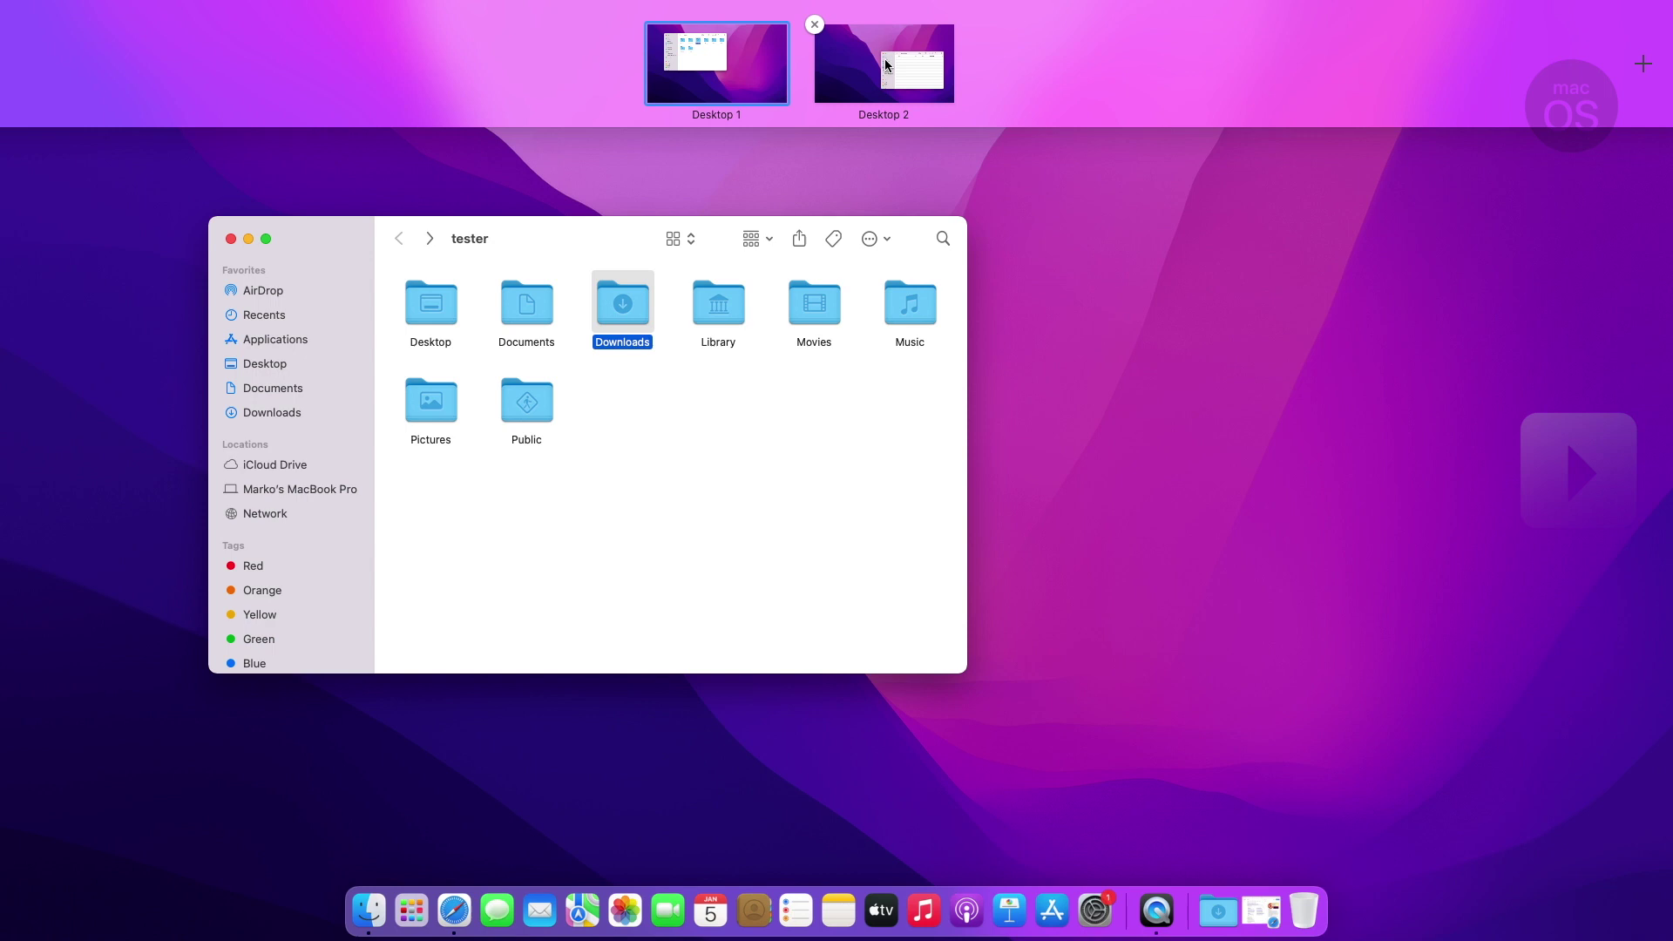
- Remove Desktop 2, return to Desktop 1, and make Finder's home folder full screen
click(814, 24)
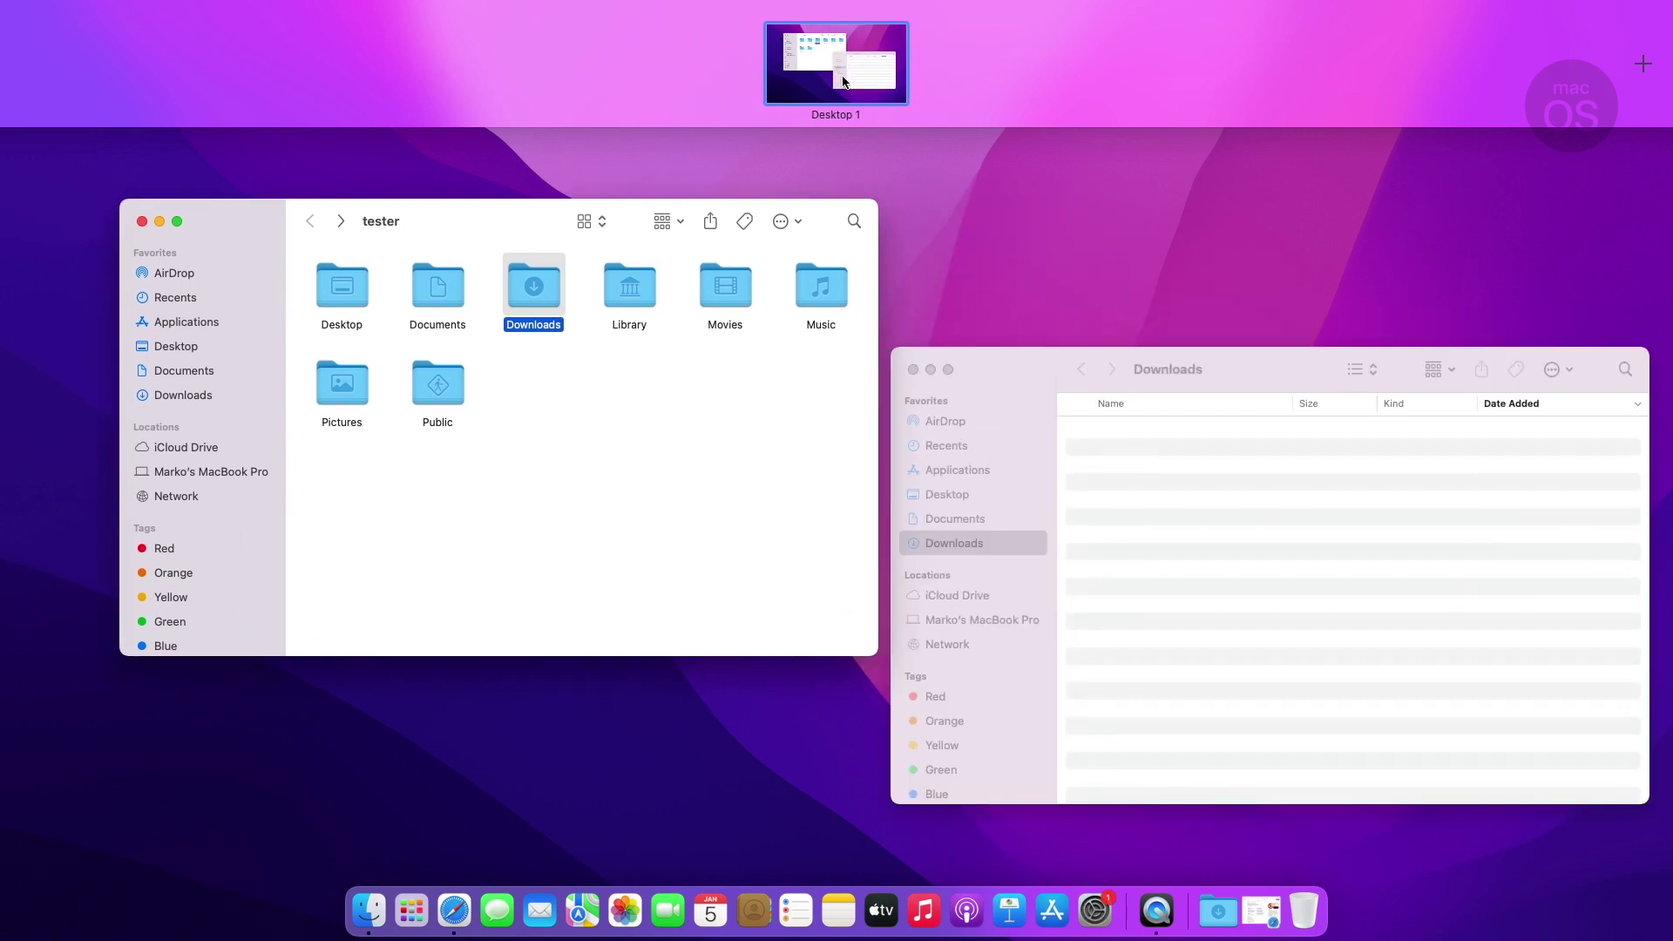
click(899, 225)
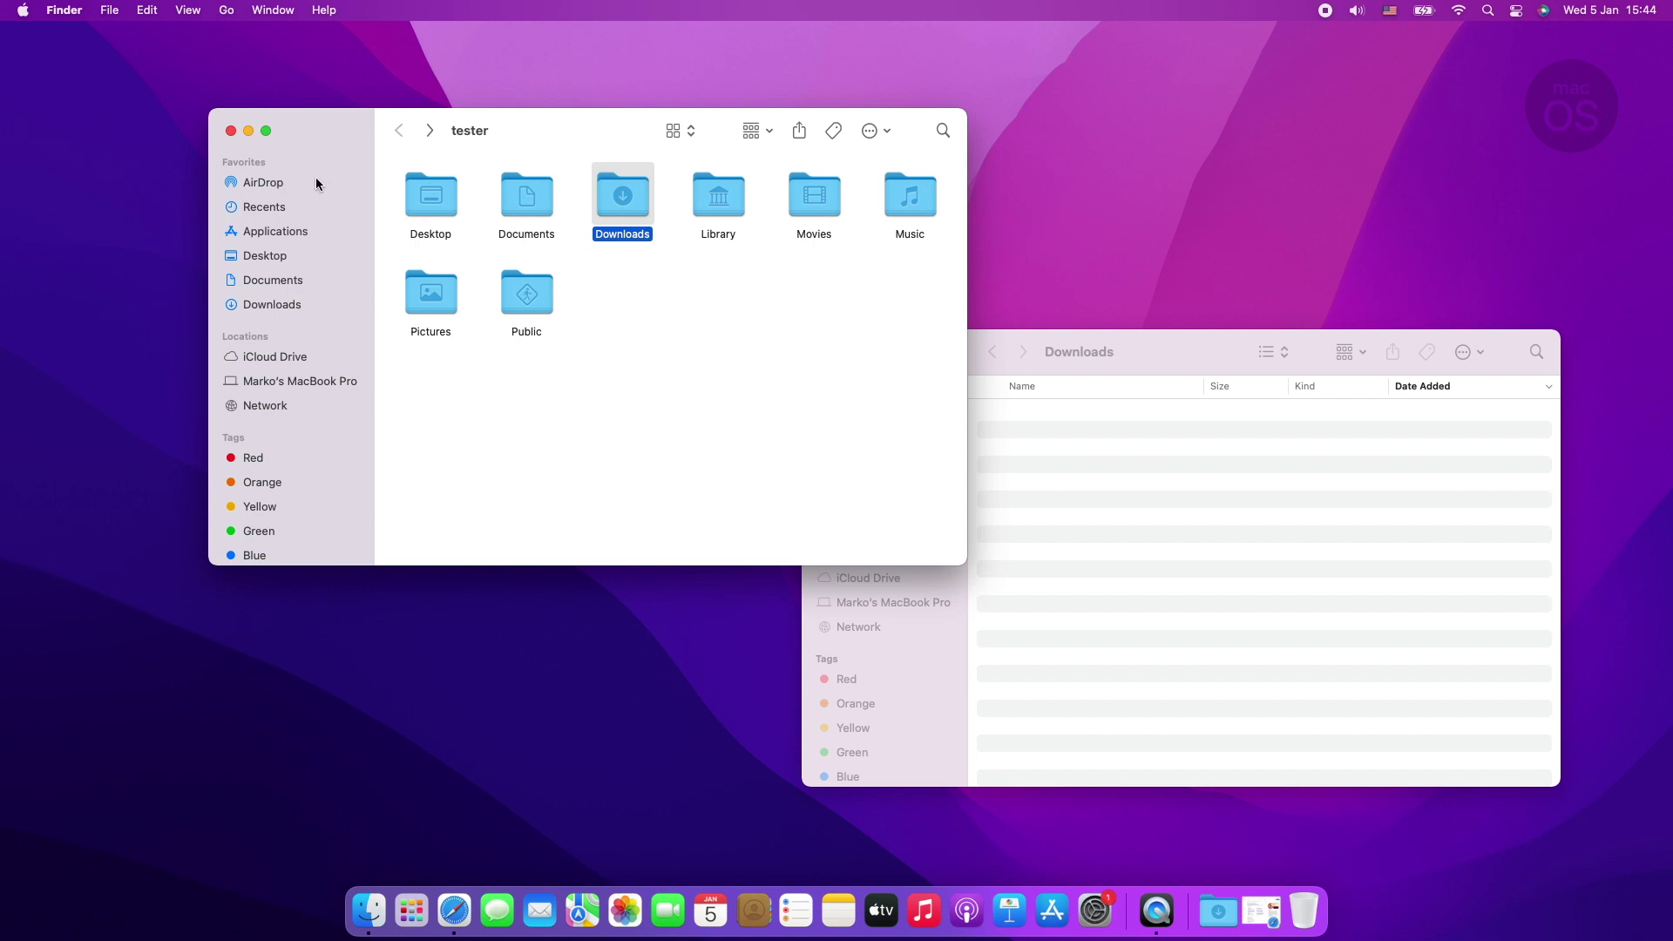
key(ctrl+super+f)
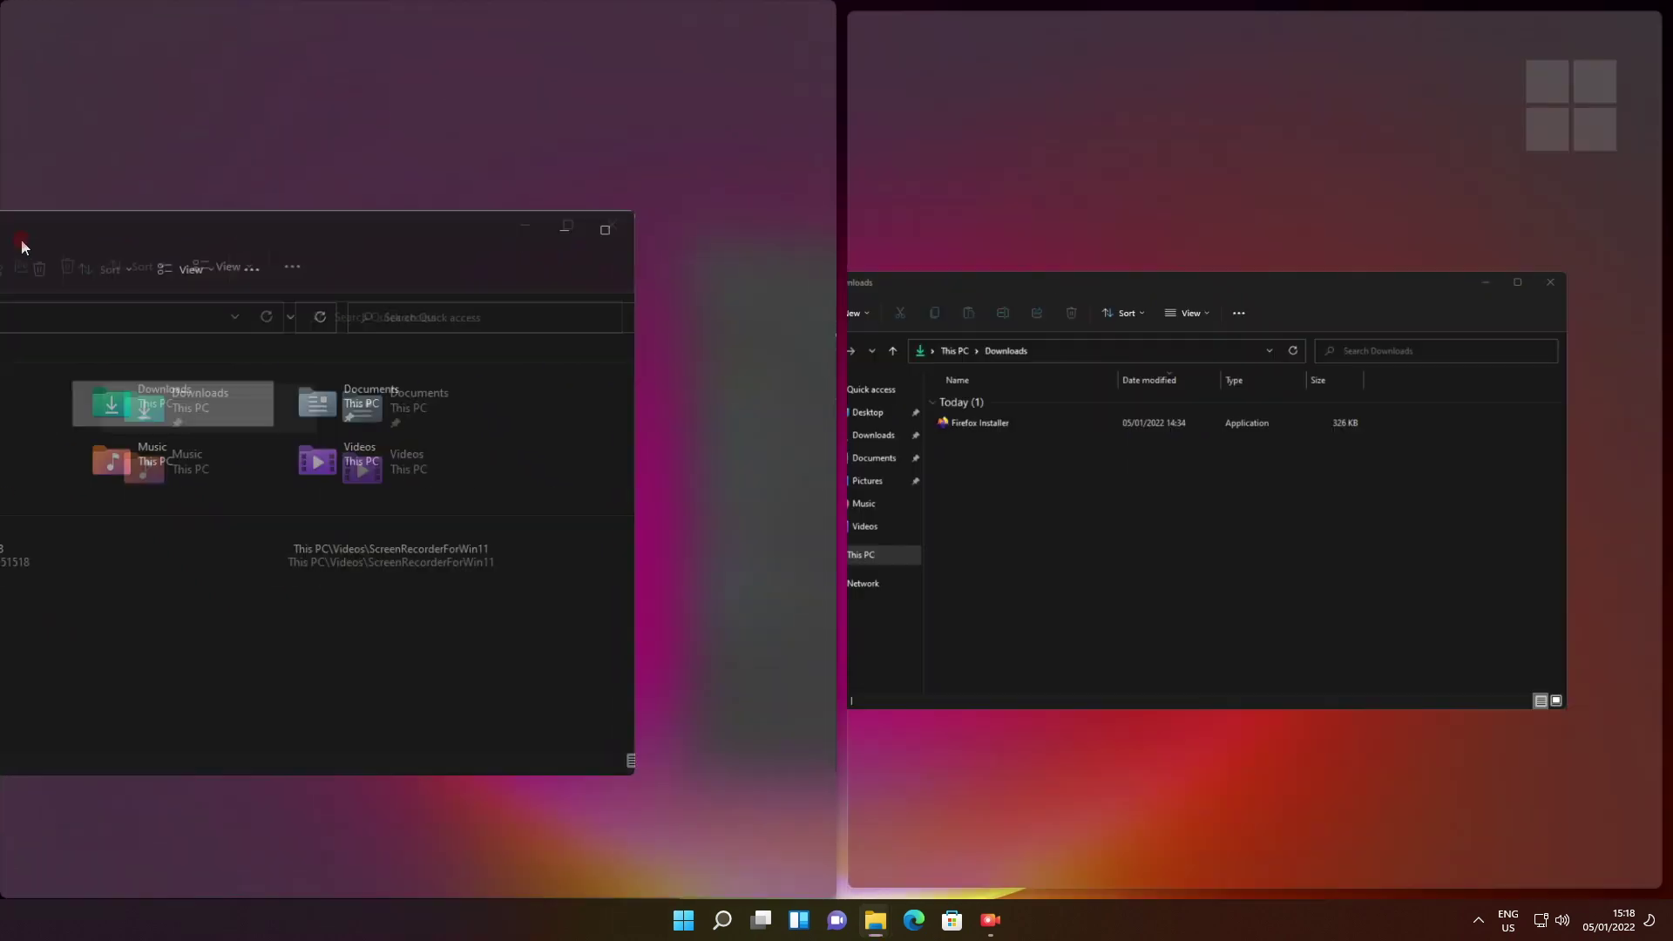
- Snap the Quick access File Explorer window to the right half and Downloads to the left
drag(447, 86, 4, 247)
click(1196, 312)
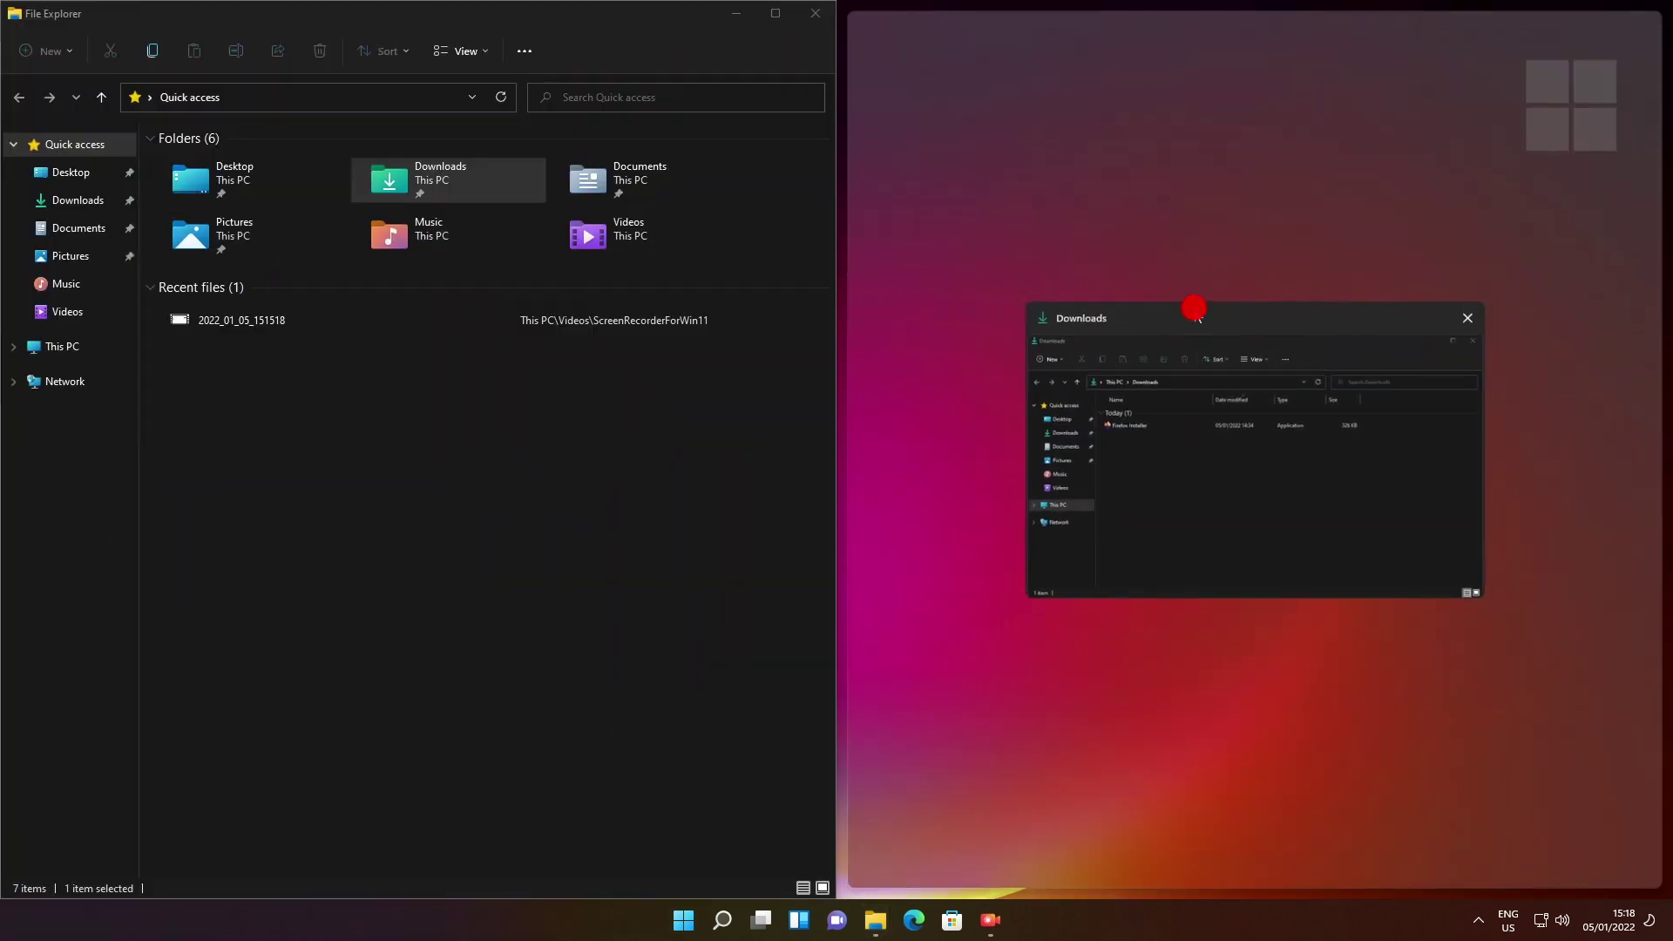
mouse_move(1169, 14)
mouse_down()
mouse_move(1174, 185)
mouse_move(1064, 203)
mouse_up()
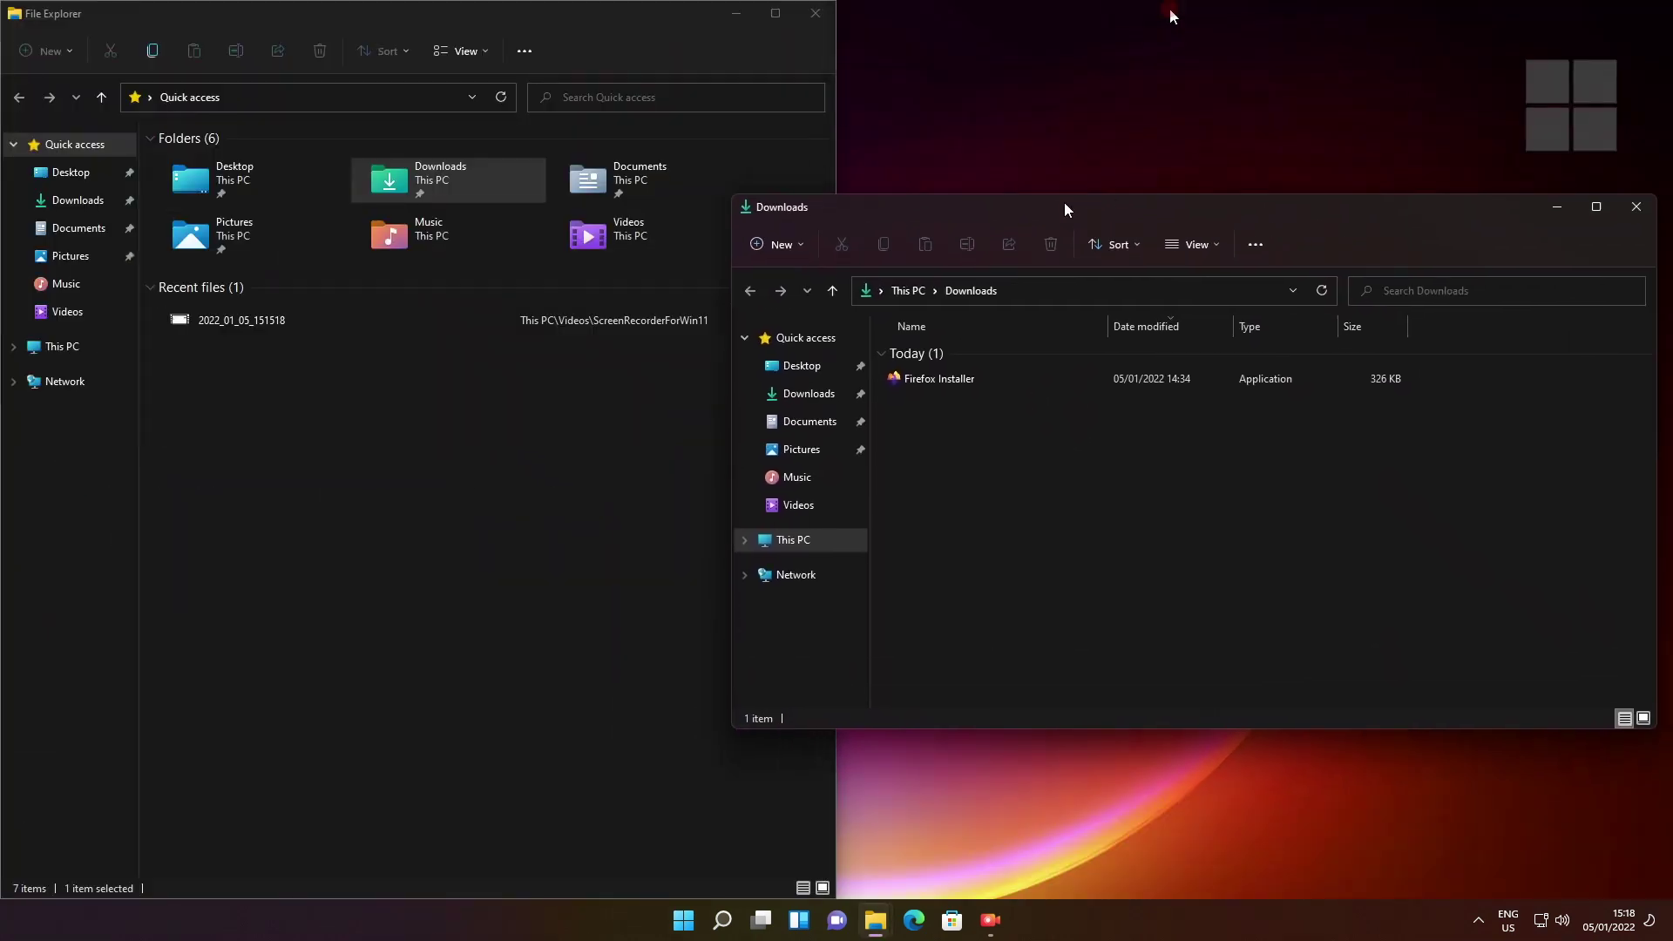
drag(621, 16, 779, 116)
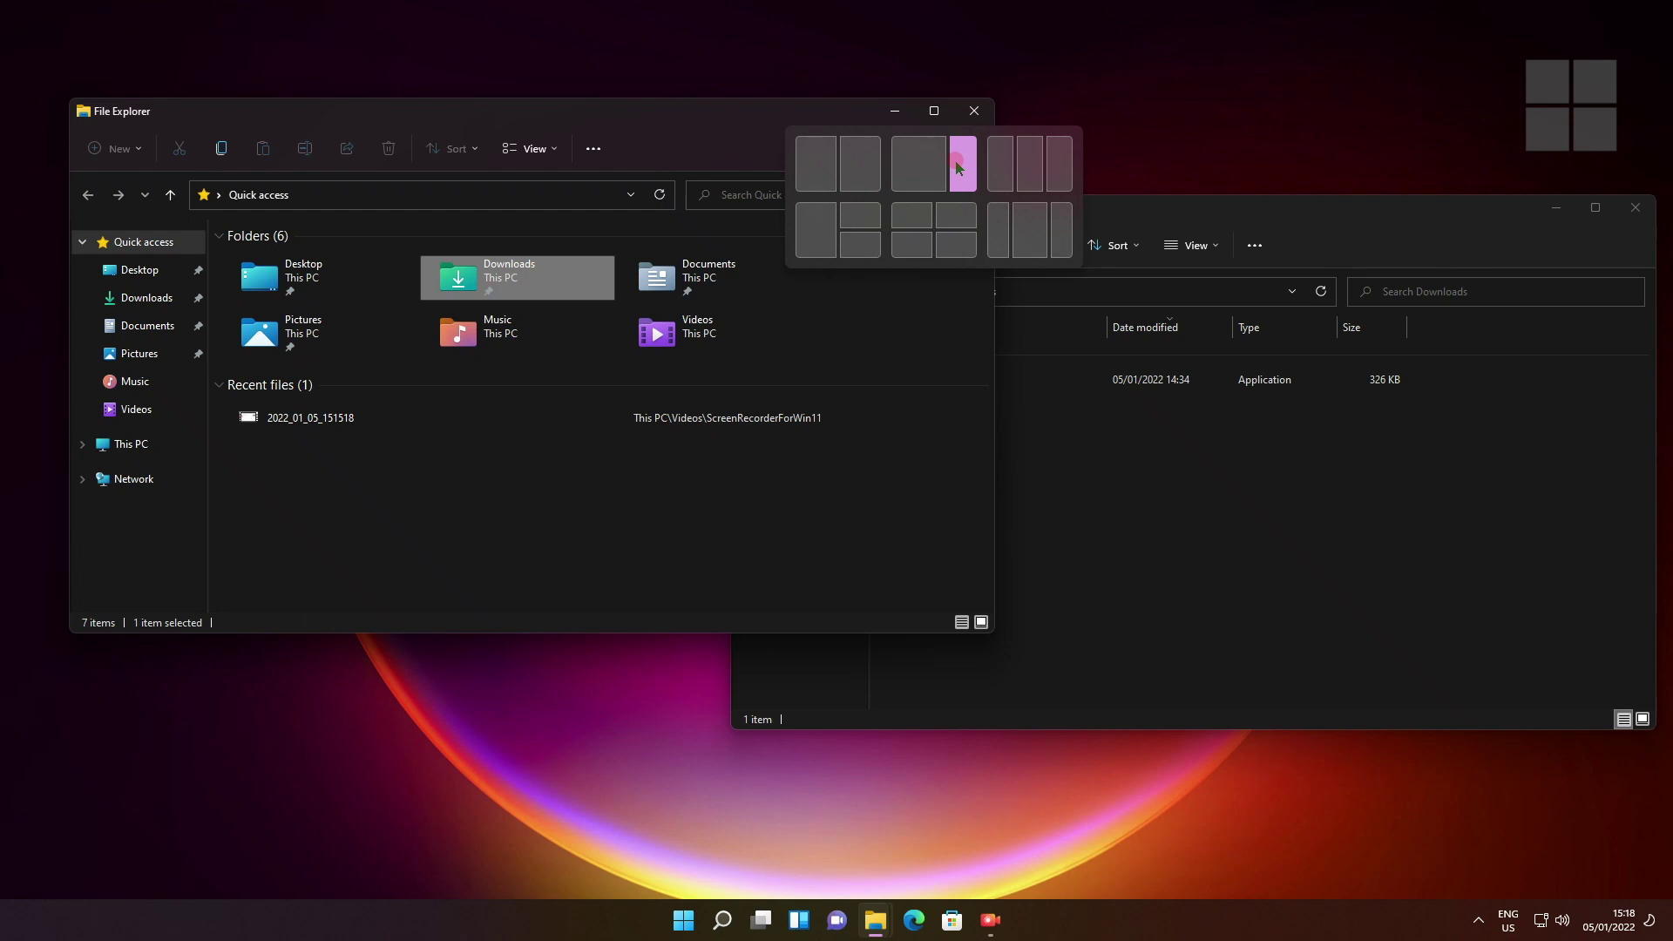
click(958, 171)
click(702, 366)
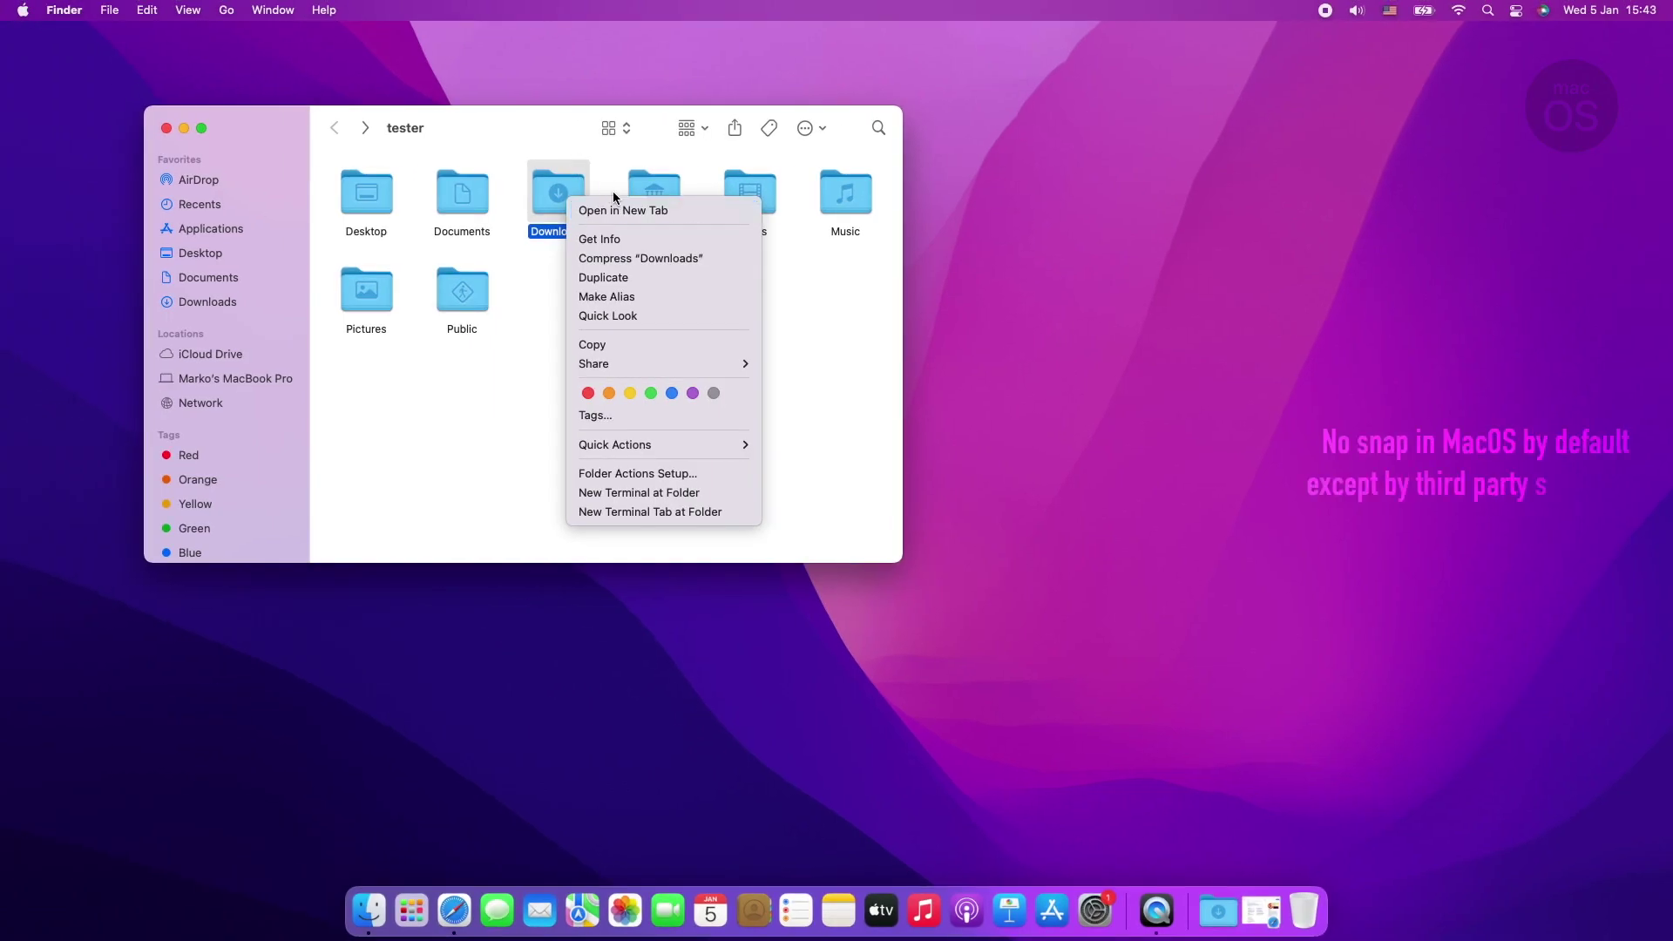
- Open Downloads in a new Finder tab, then return to the tester folder tab
click(620, 213)
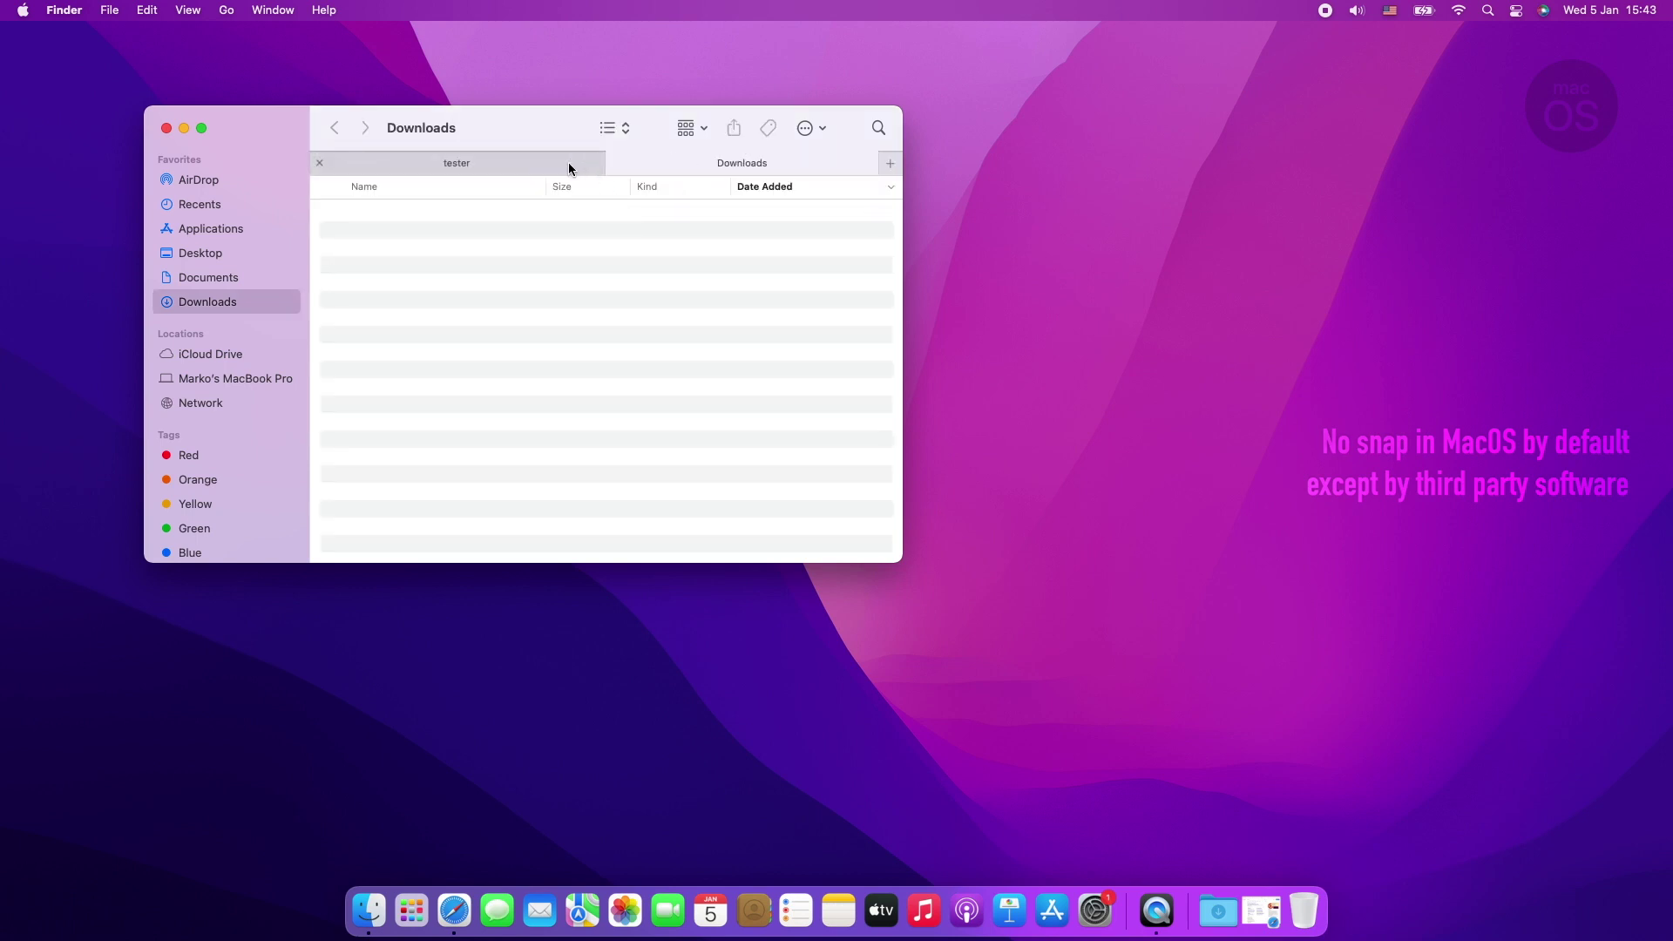
click(568, 162)
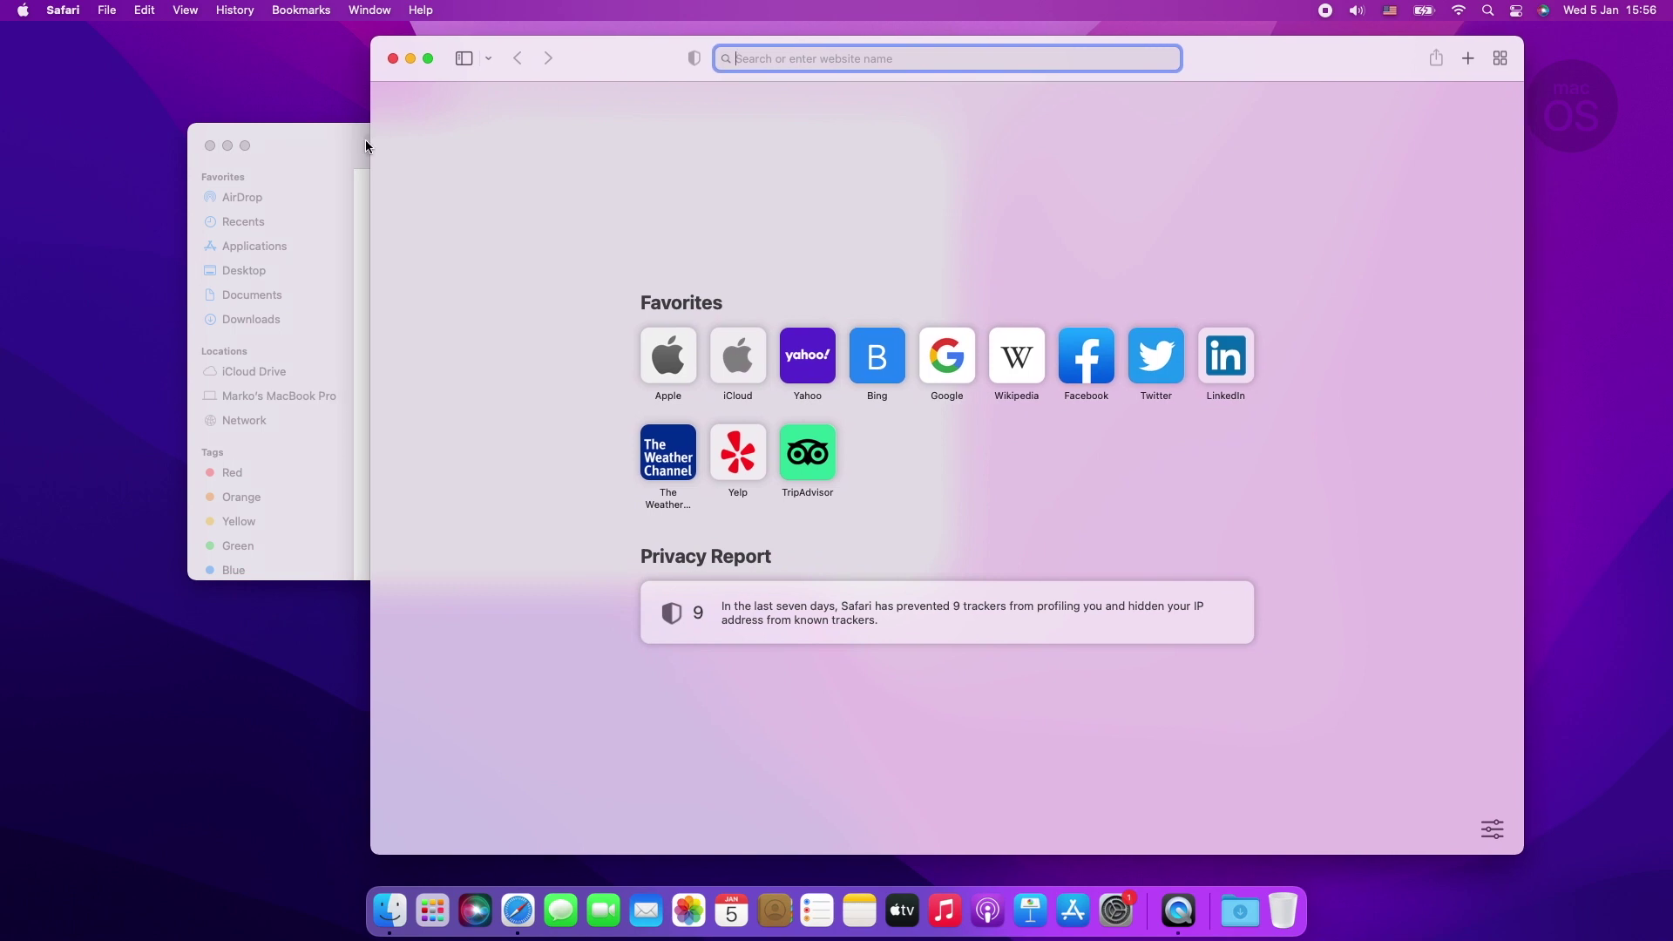
click(365, 146)
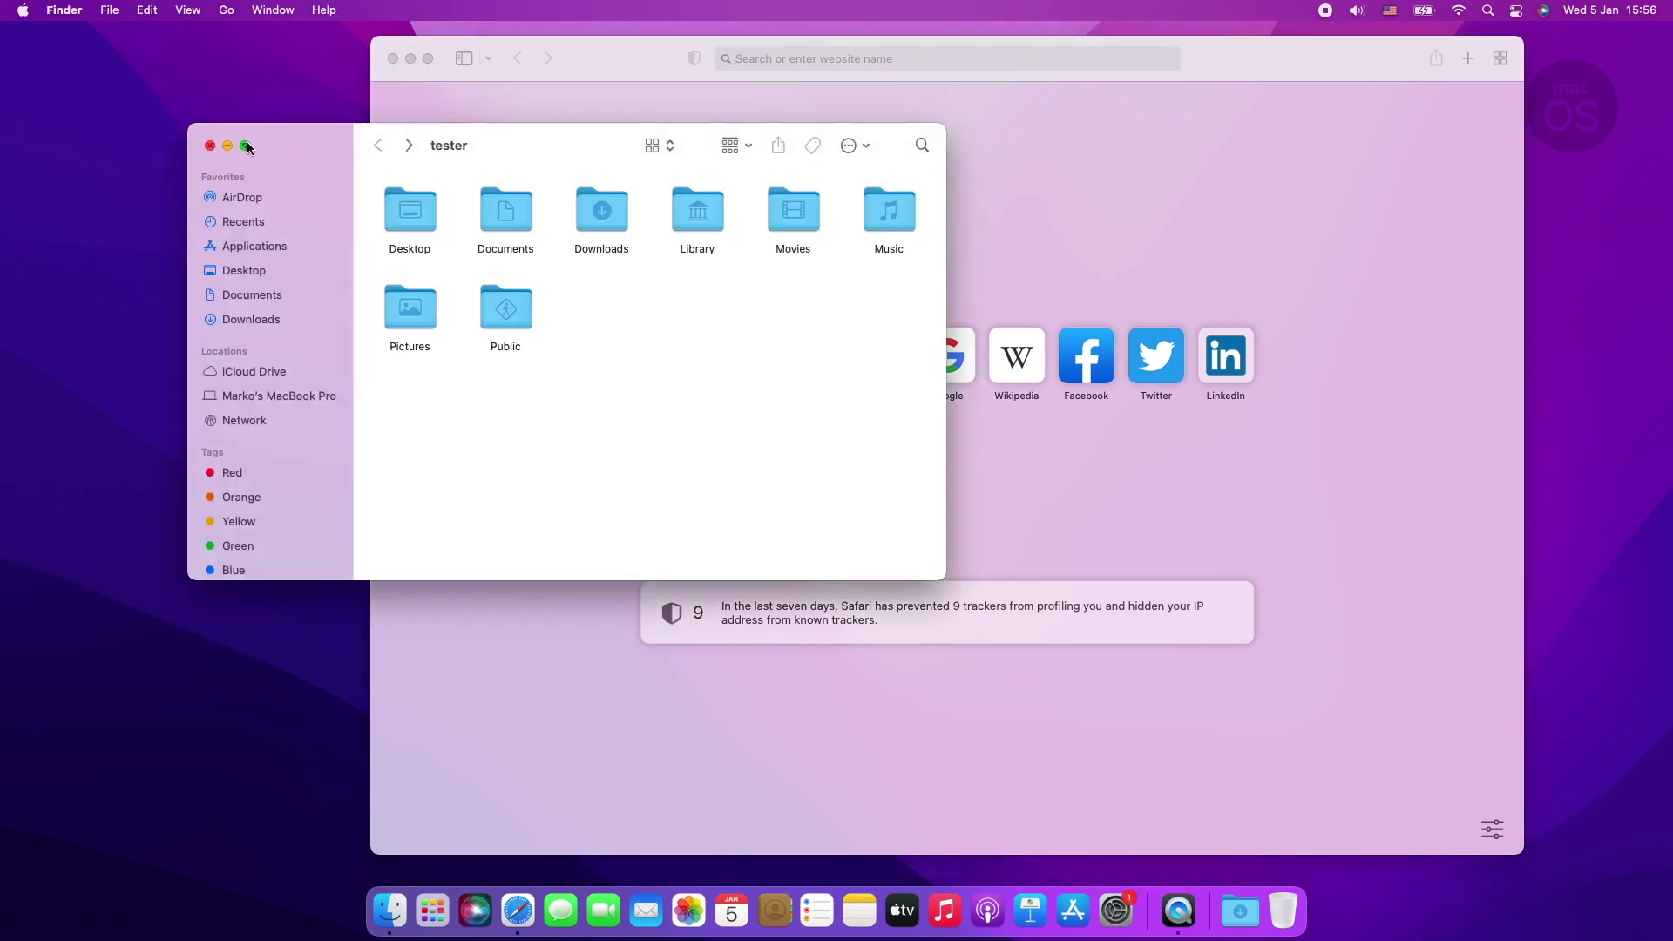
- Tile Finder left and Safari right, widen Safari, and move iCloud ahead of Apple
mouse_move(246, 145)
click(264, 206)
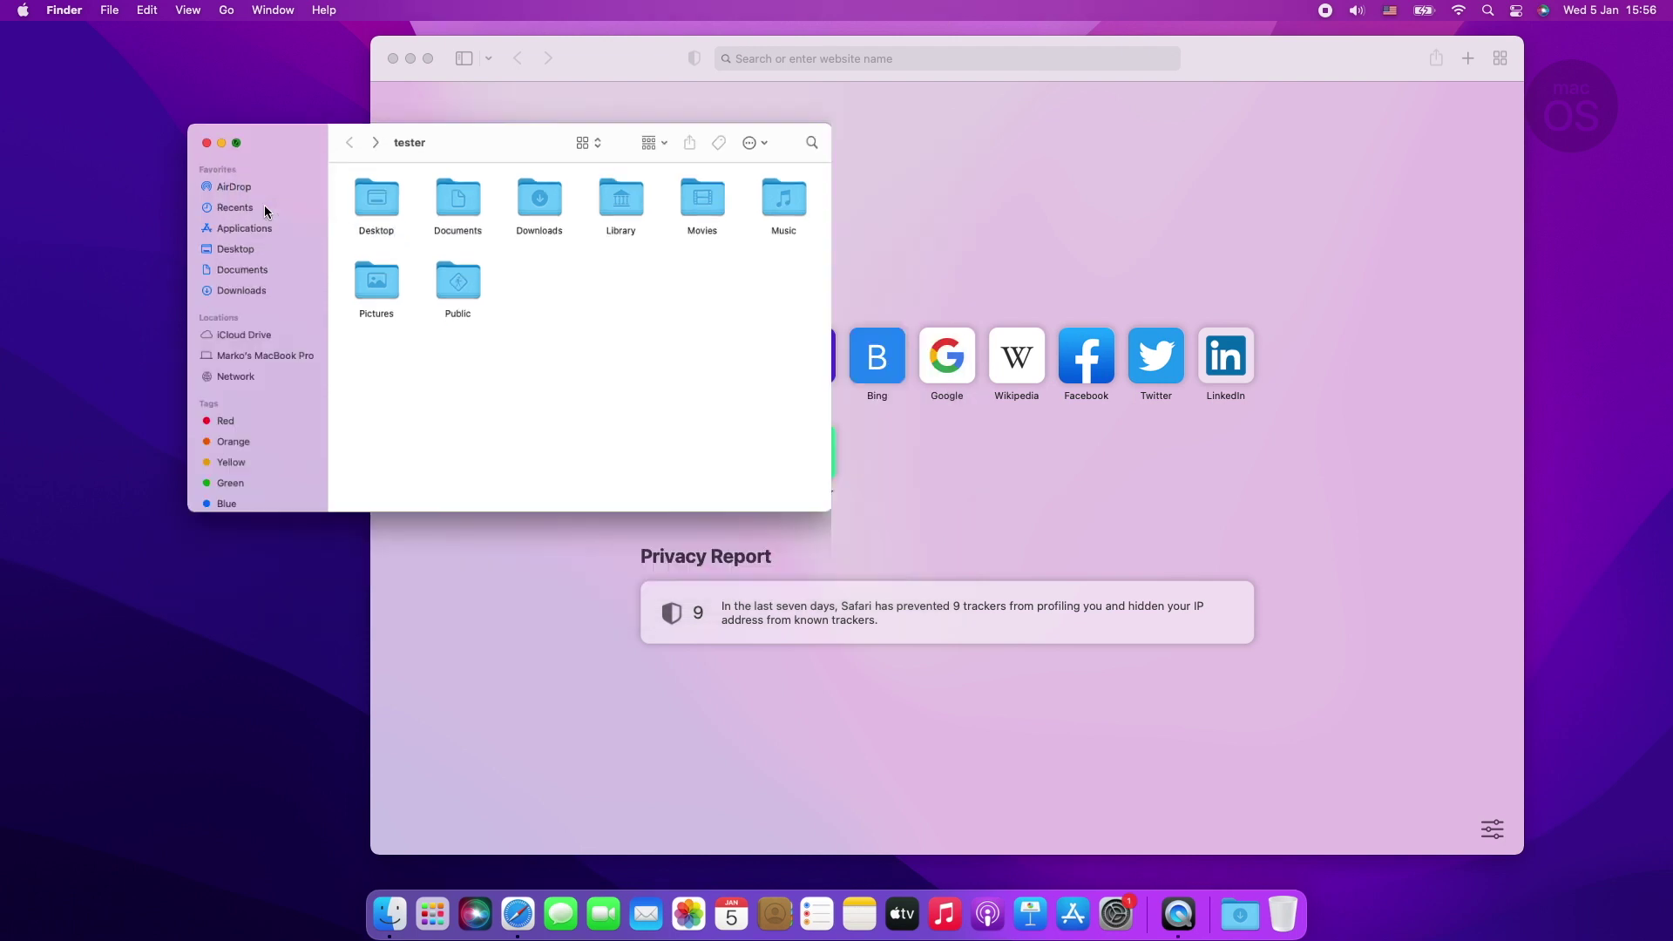
click(877, 312)
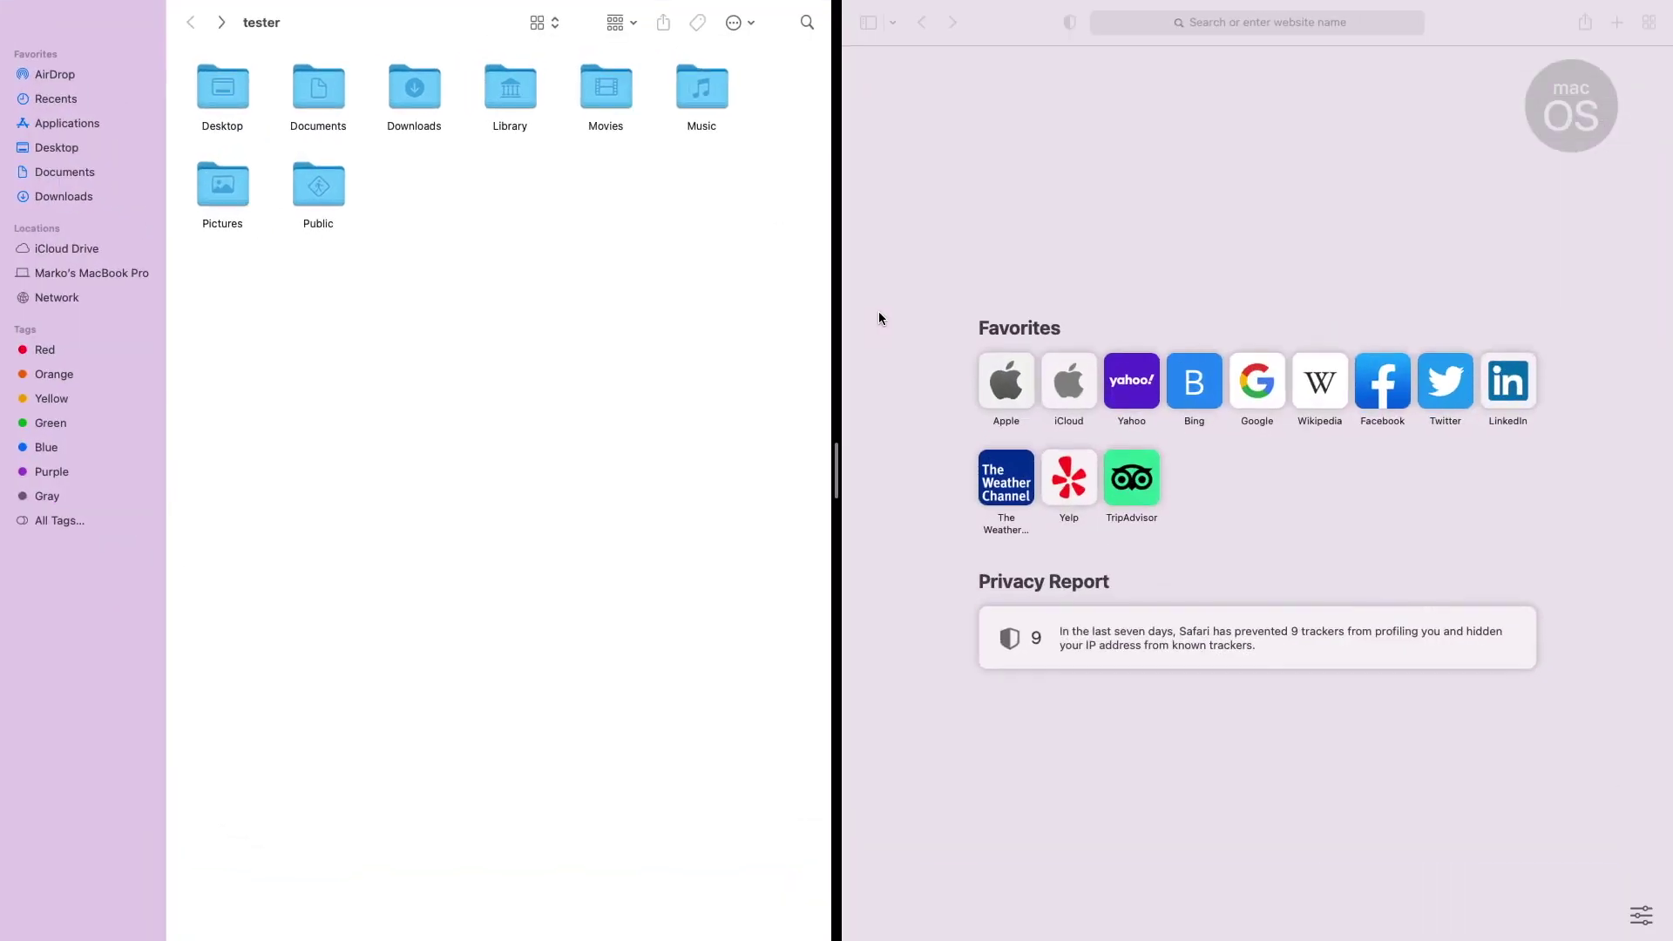
mouse_move(1002, 6)
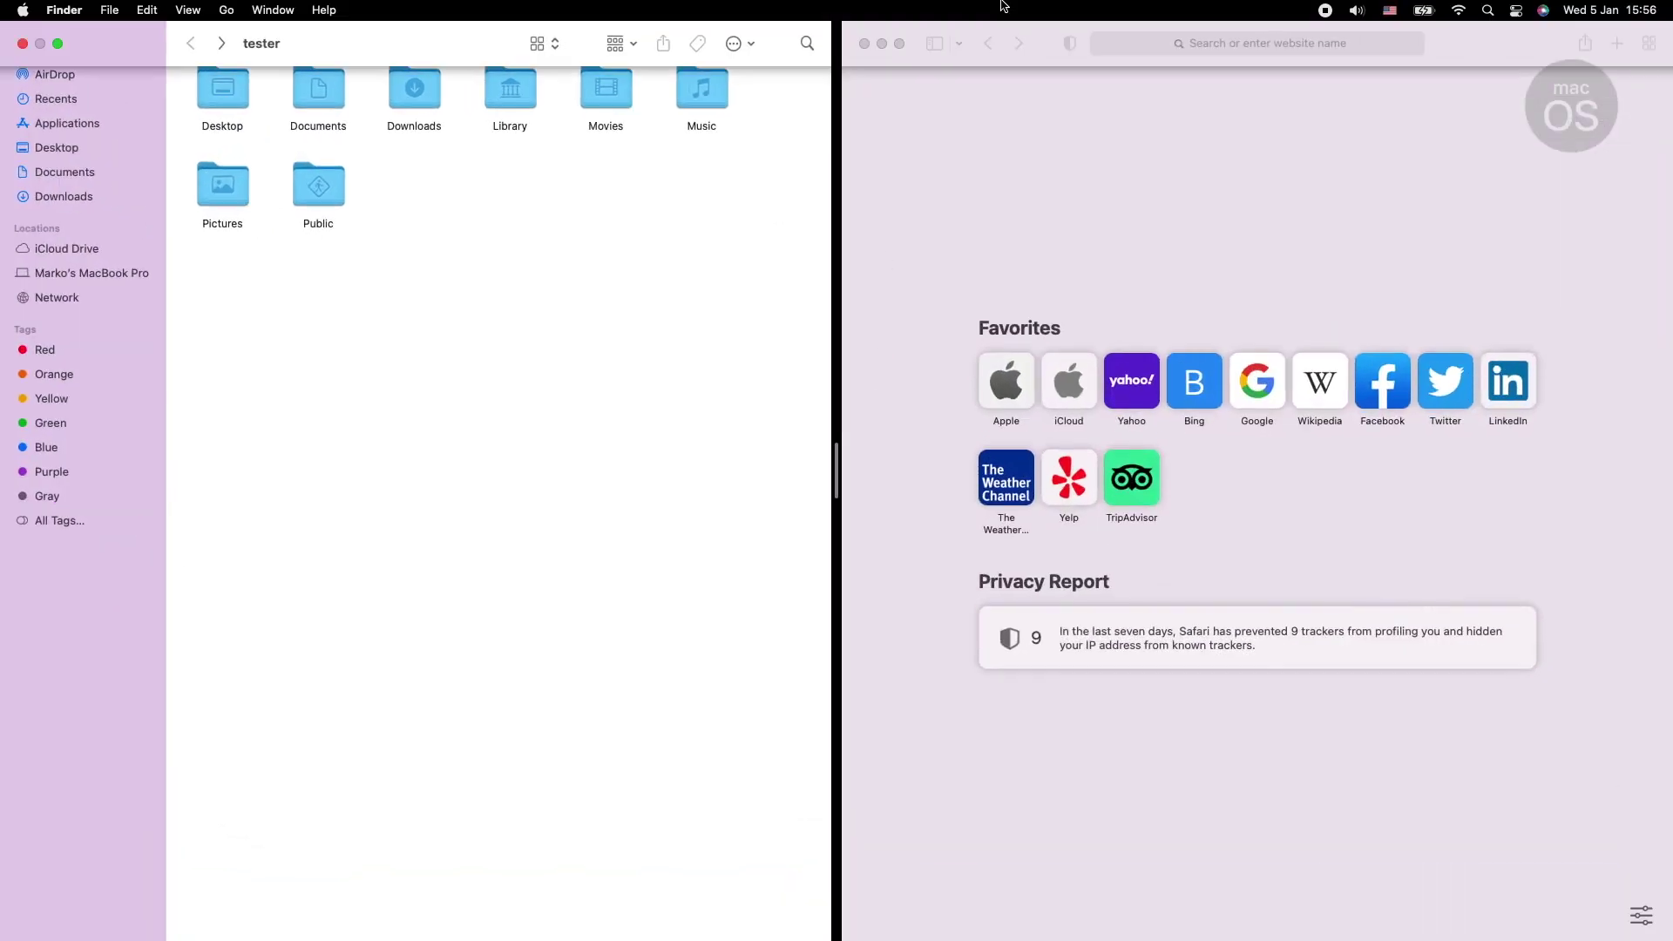
click(996, 143)
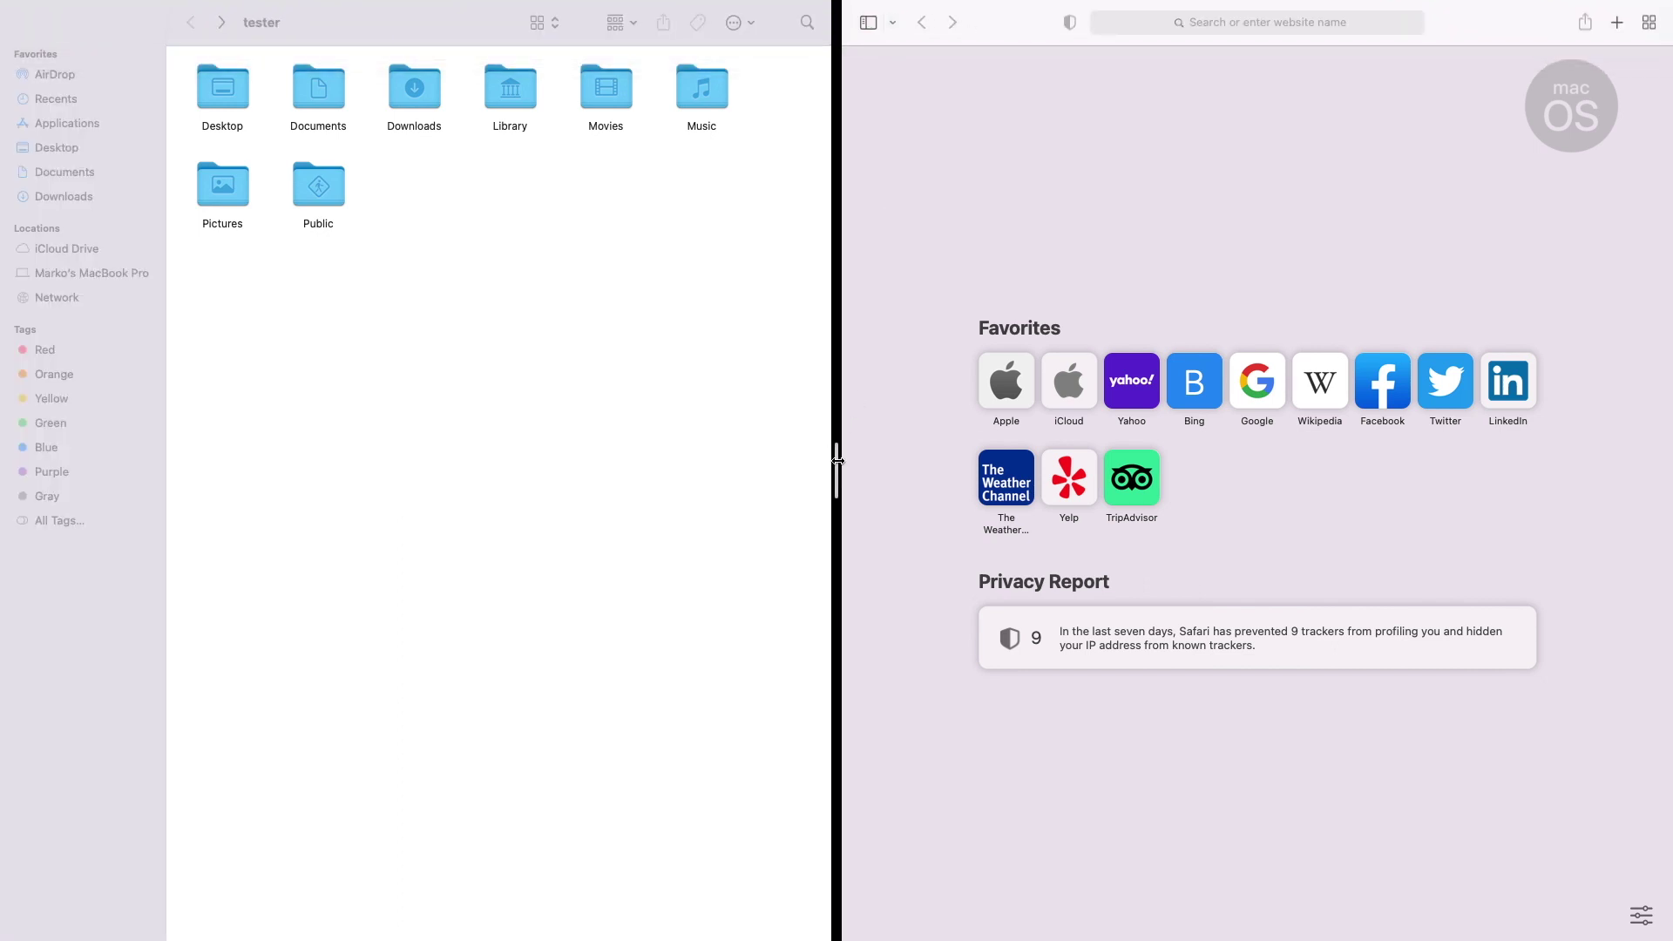
mouse_move(837, 461)
mouse_down()
mouse_move(543, 504)
mouse_move(1168, 470)
mouse_up()
mouse_move(1318, 375)
mouse_down()
mouse_move(1147, 441)
mouse_move(1188, 471)
mouse_move(837, 535)
mouse_move(575, 540)
mouse_up()
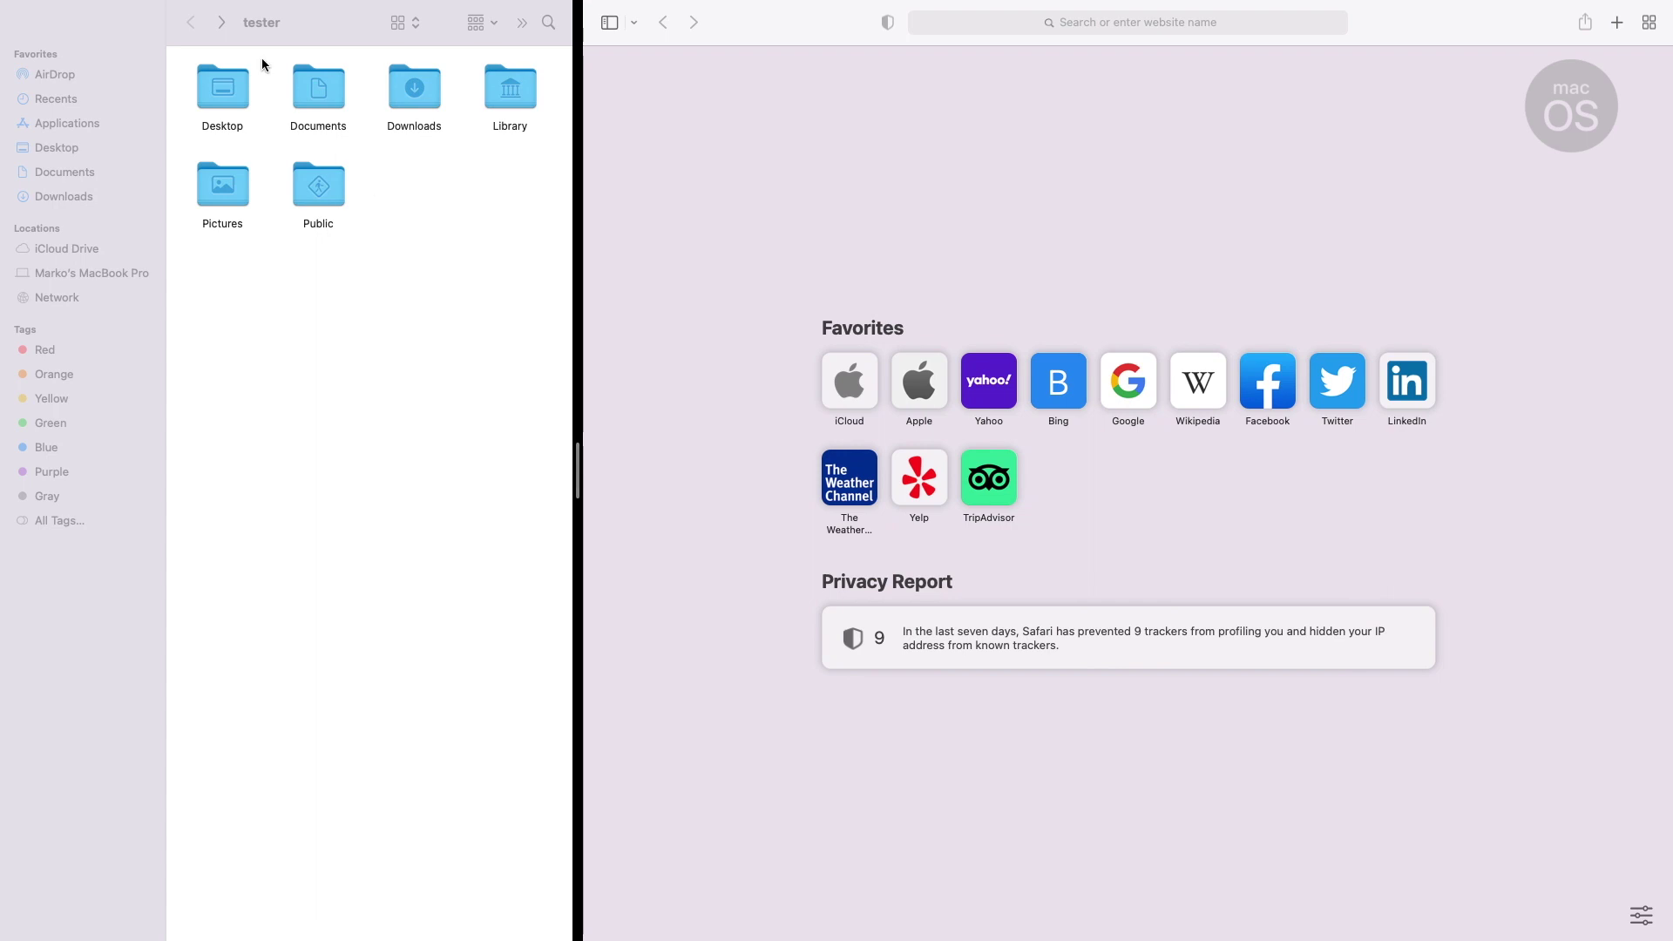
- End Split View, merge Safari's space into Desktop 1, and move Safari to the left side
click(68, 44)
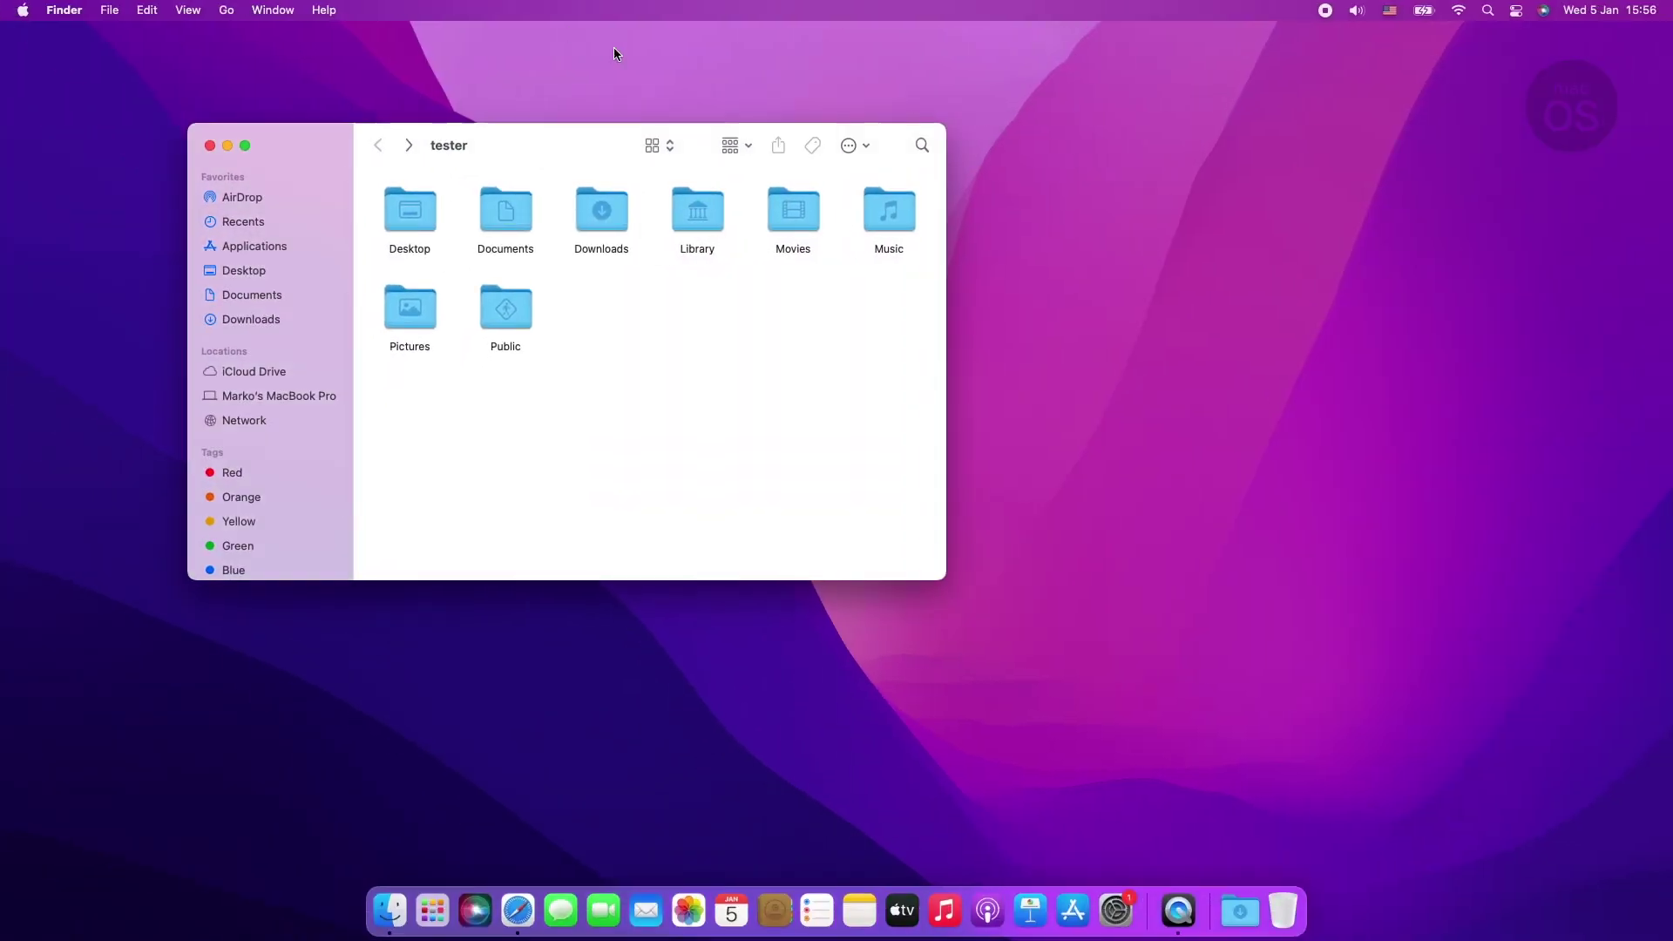
key(ctrl+Up)
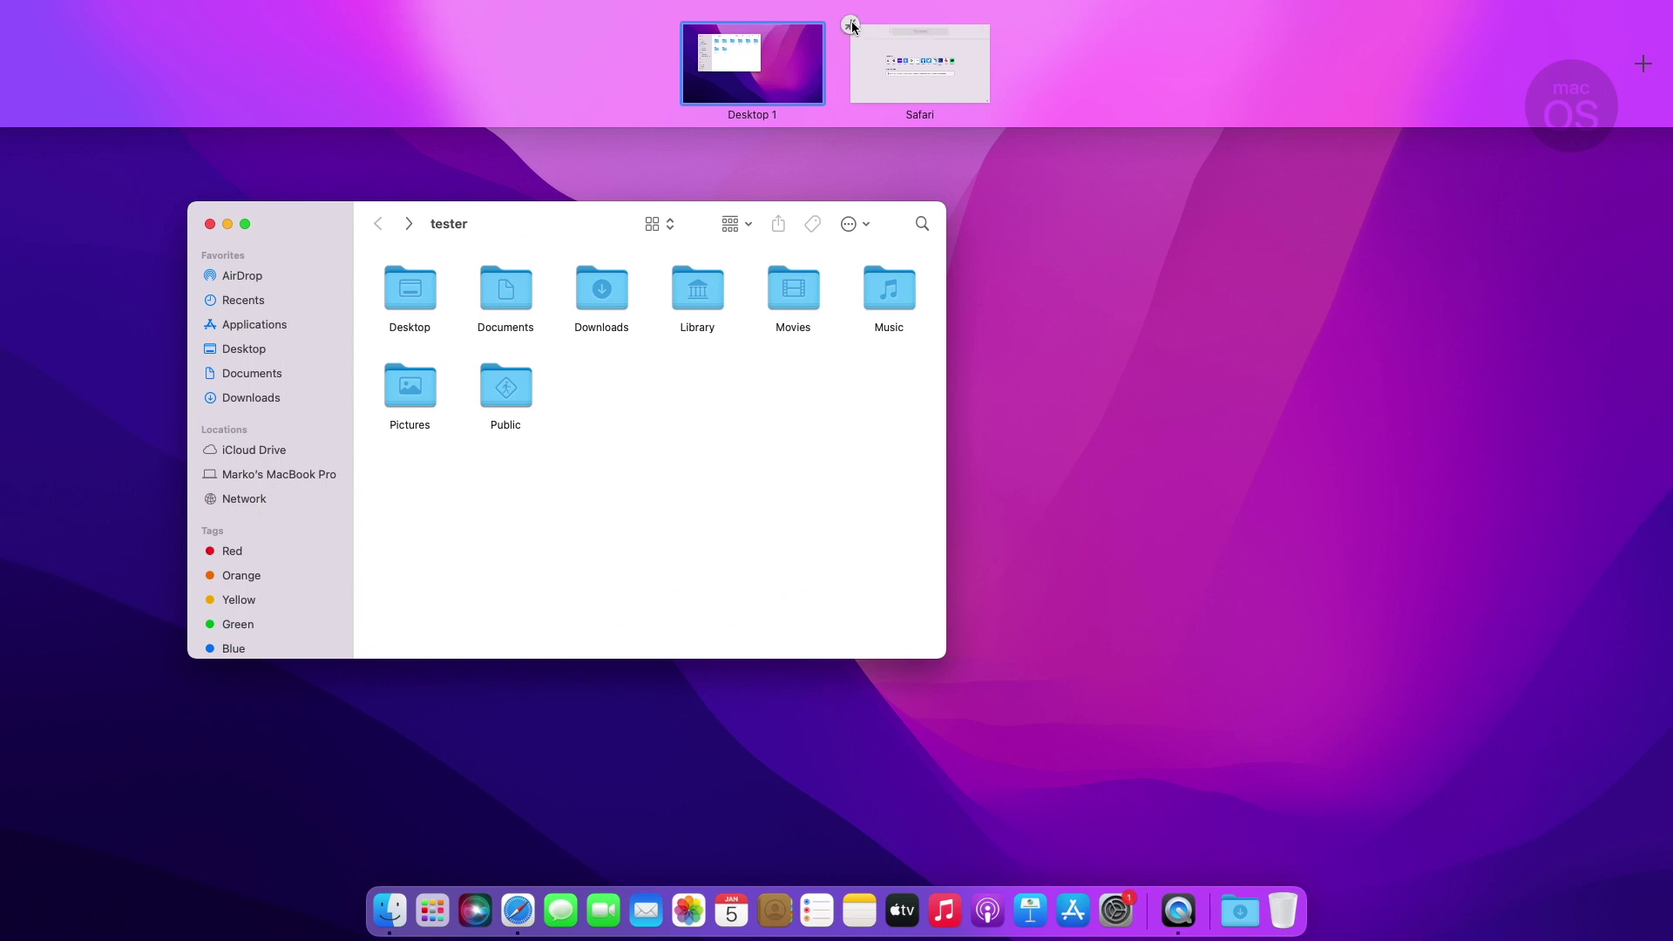
click(851, 24)
click(851, 290)
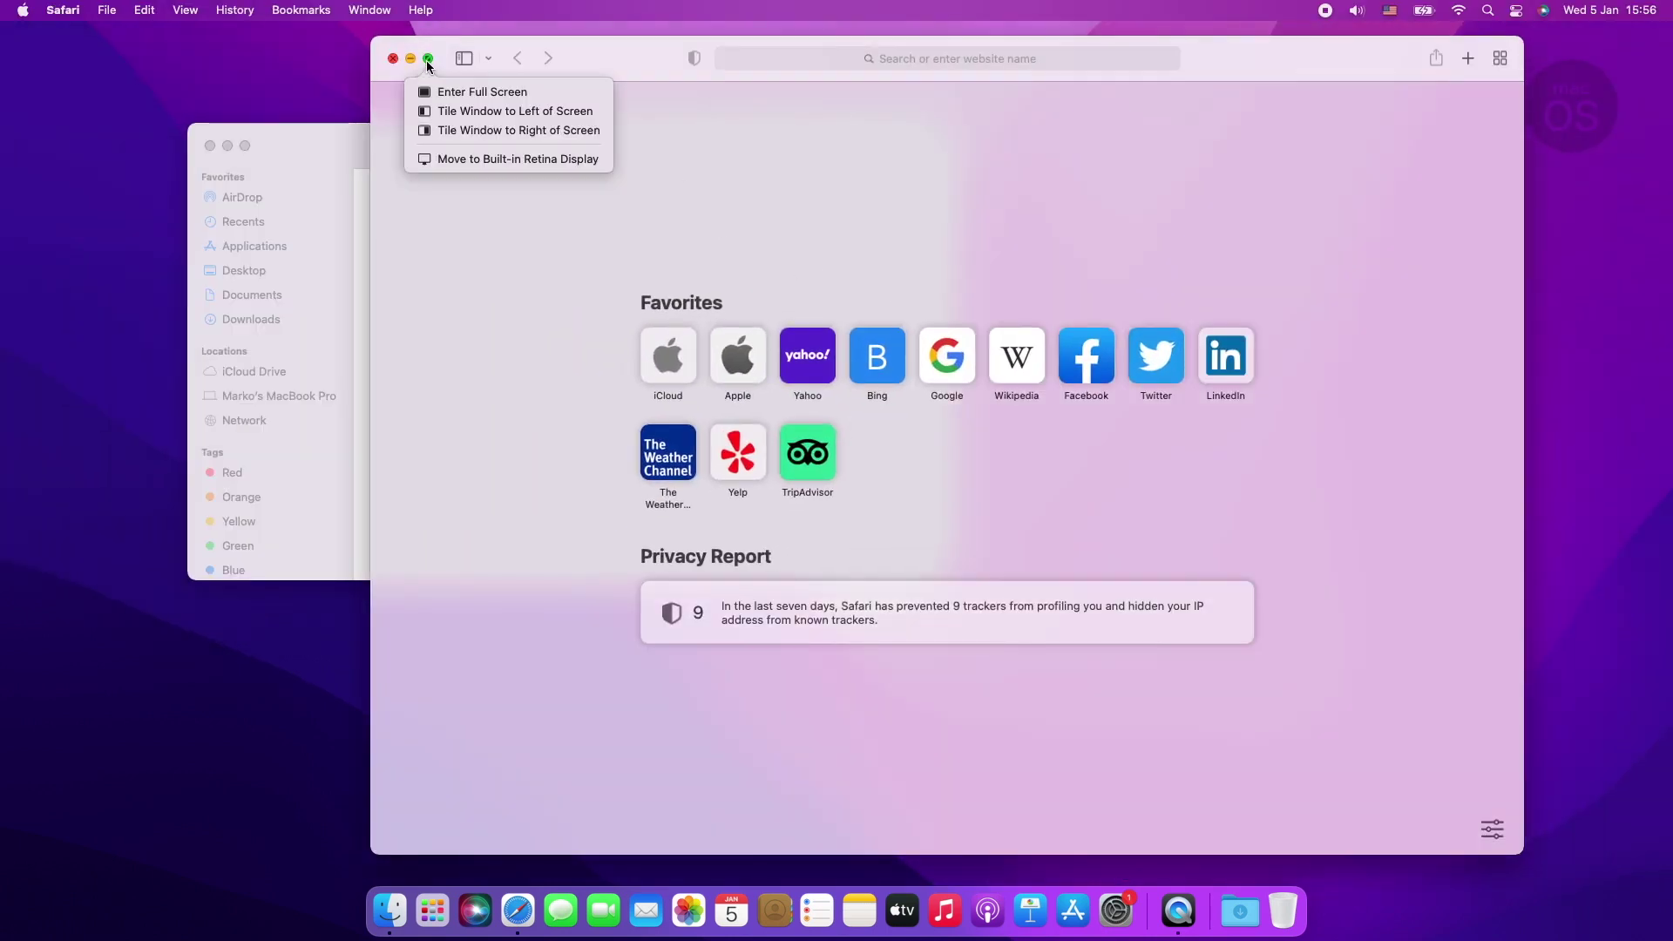
mouse_move(428, 58)
key(alt)
click(445, 111)
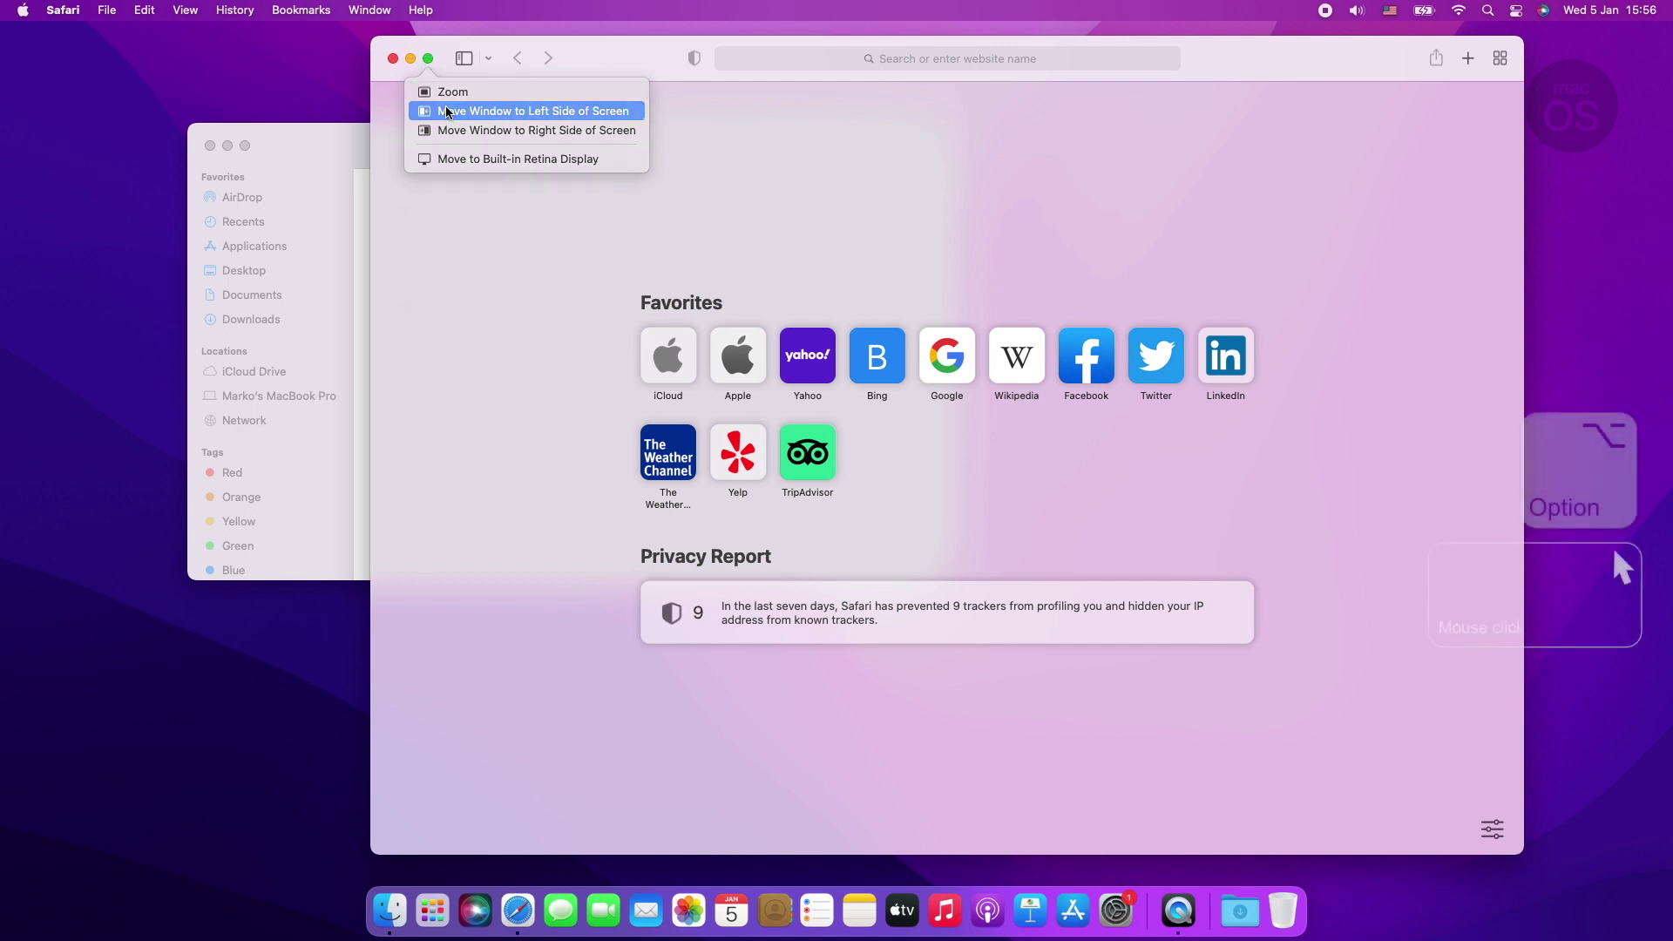
click(911, 290)
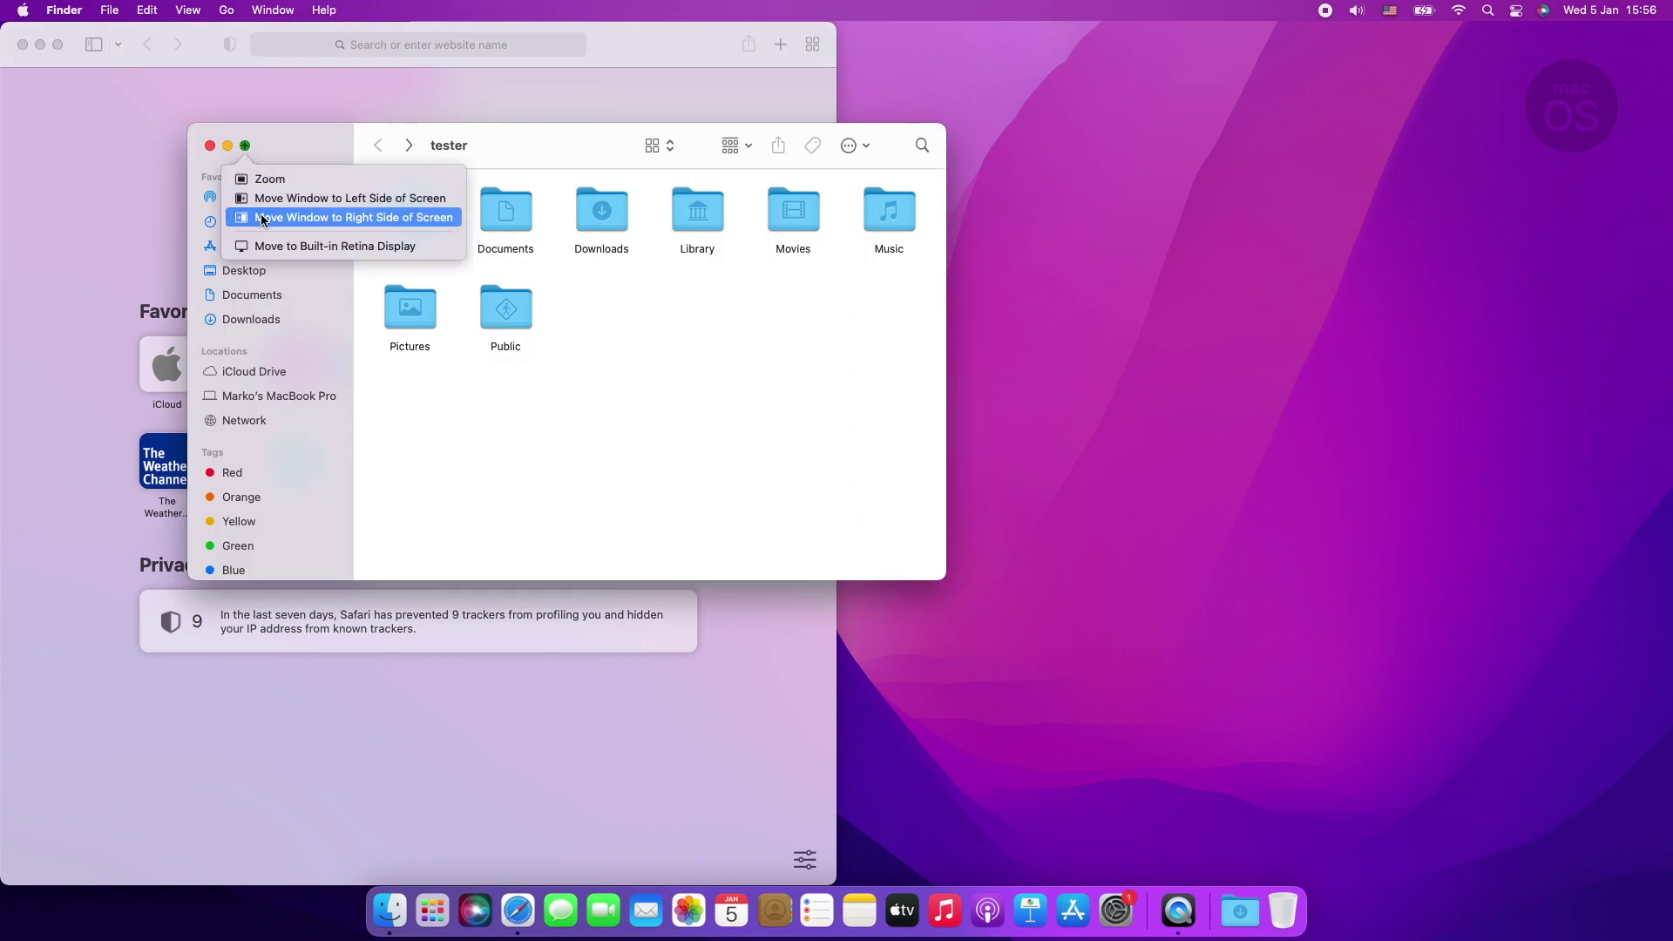
- Move Finder to the right side and show the Applications folder in an enlarged window
click(261, 217)
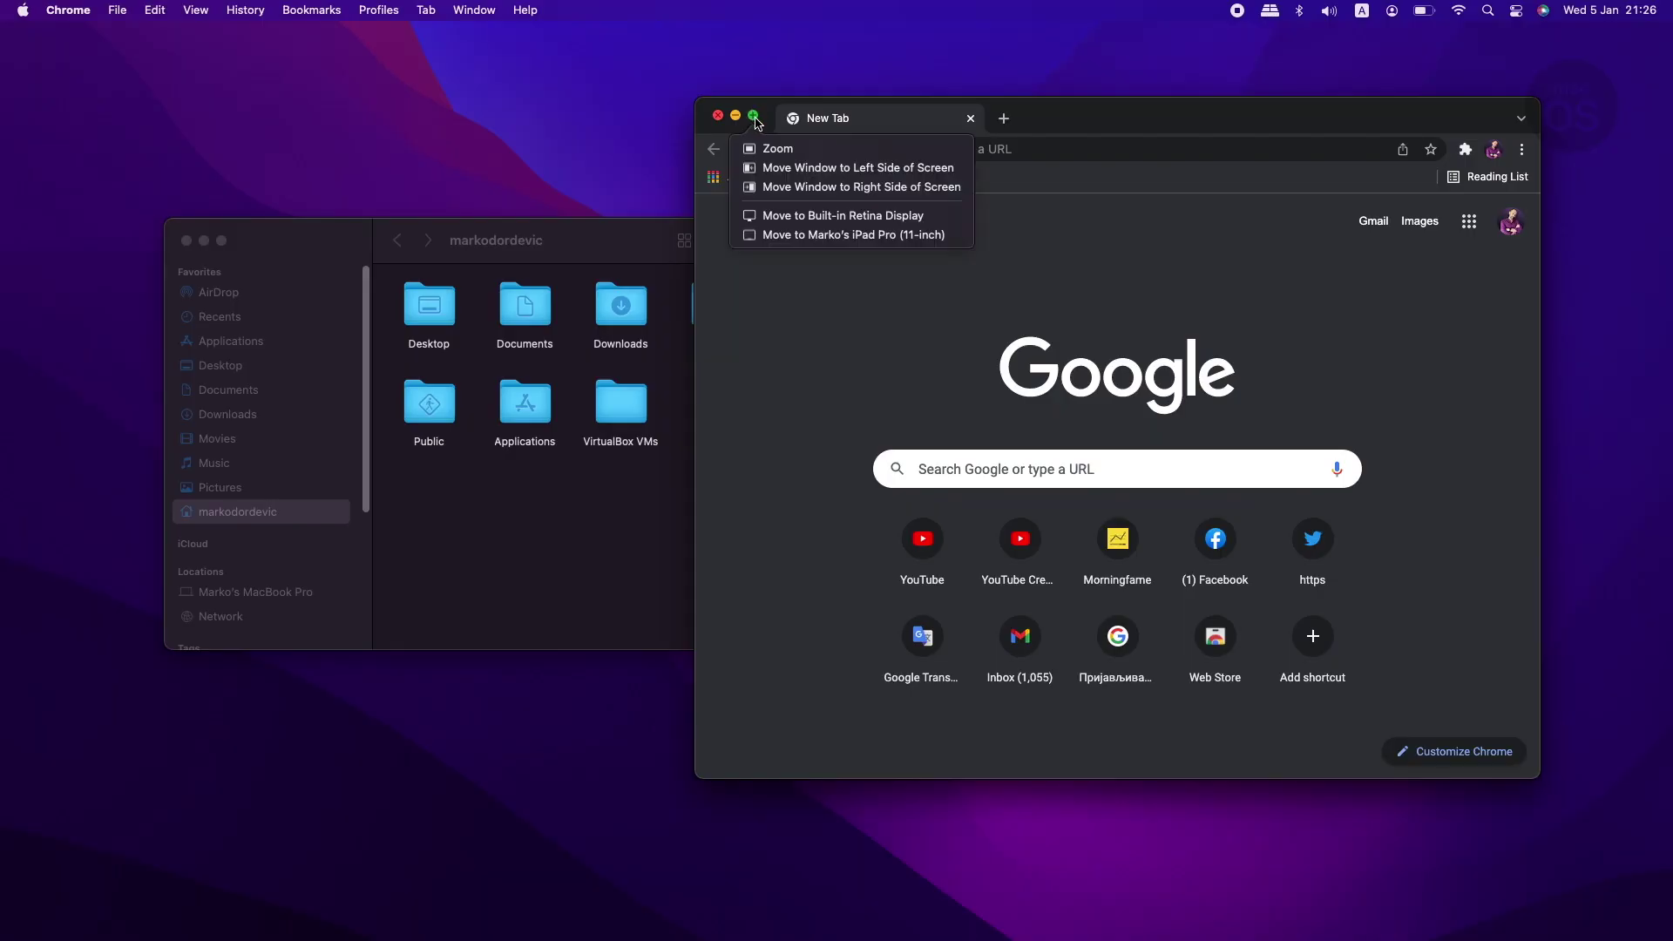
click(766, 150)
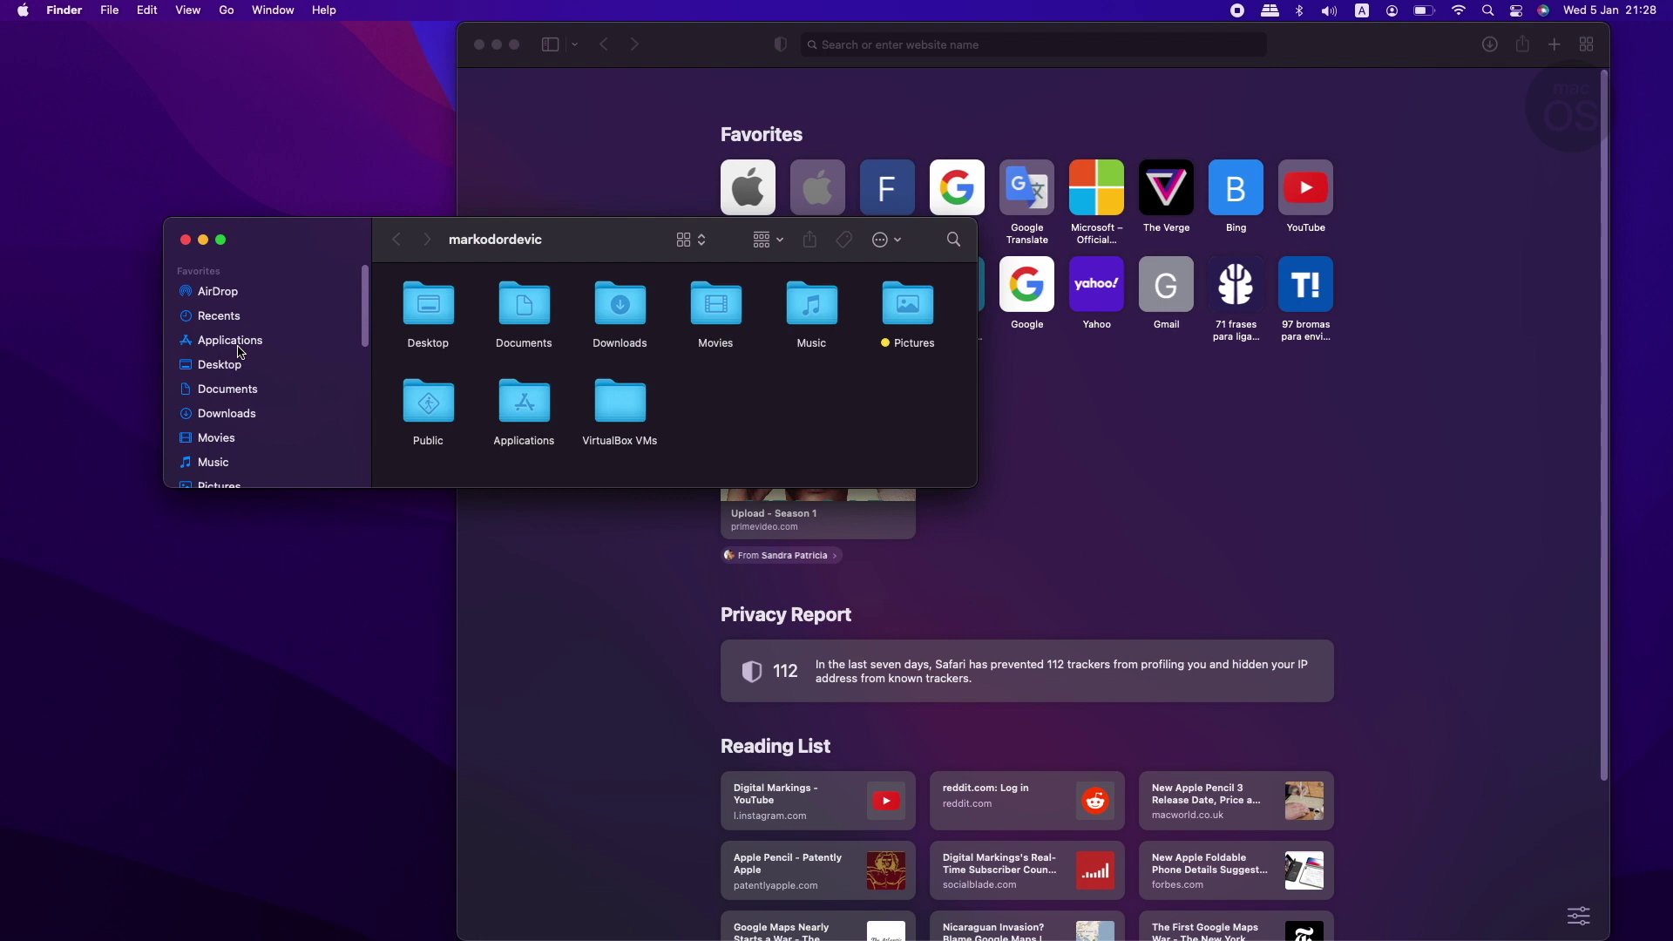
click(241, 342)
drag(649, 242, 620, 44)
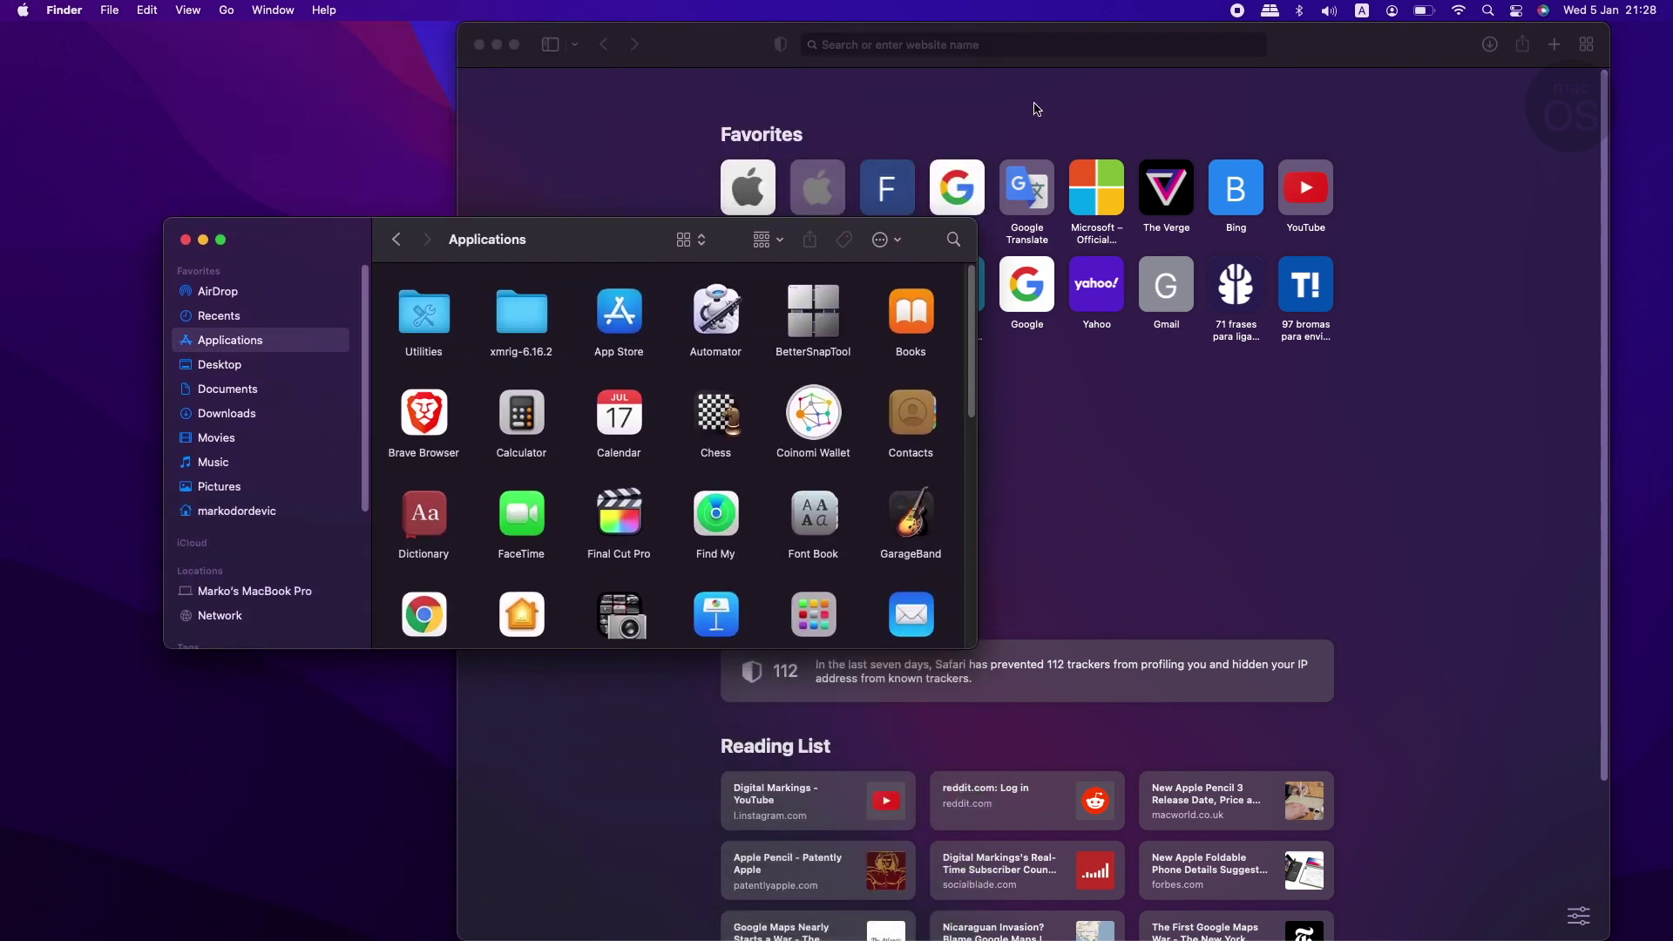
- Shrink Safari to a smaller centred window, then close it and the Applications window
click(1145, 94)
double_click(1321, 42)
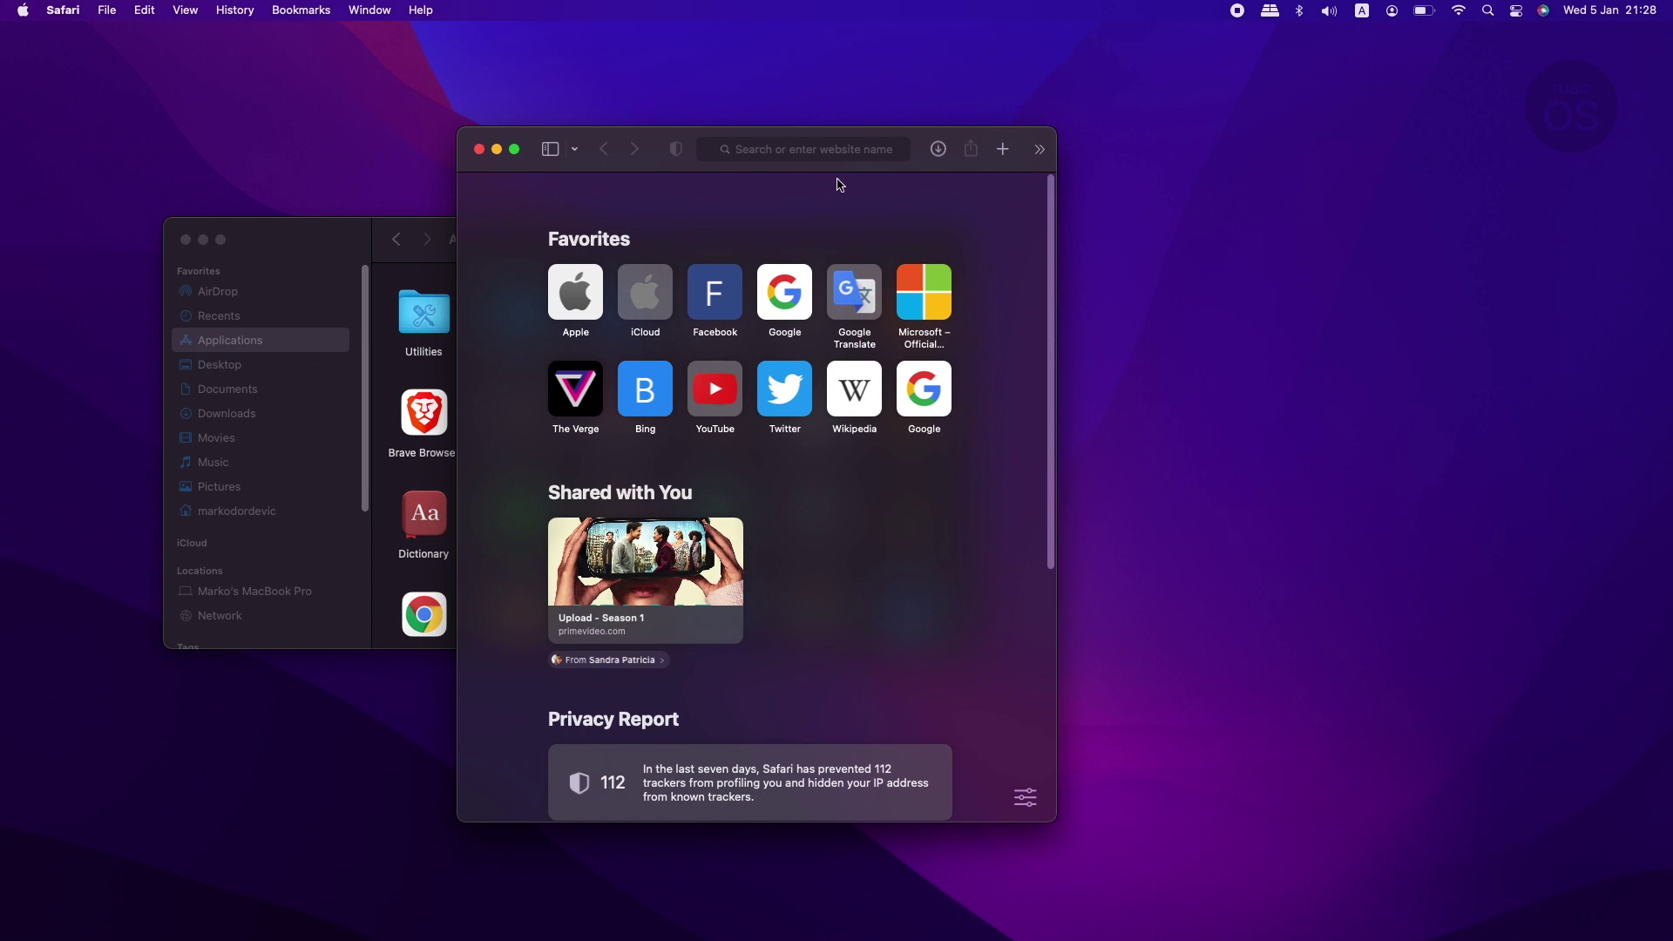
click(480, 152)
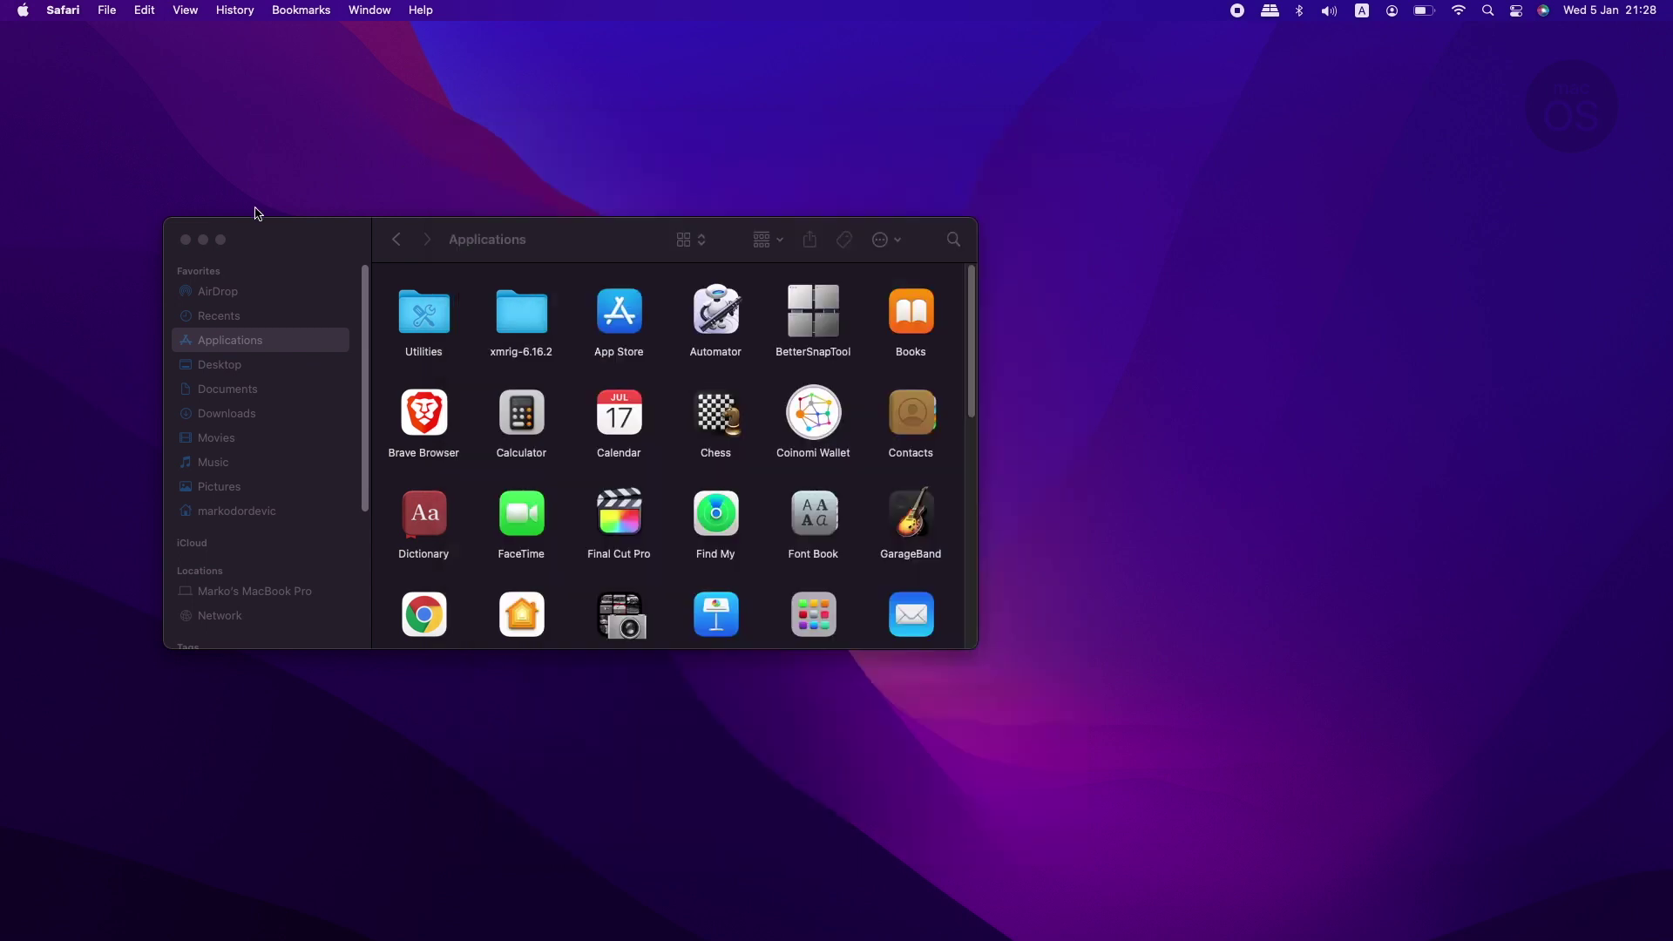
click(188, 242)
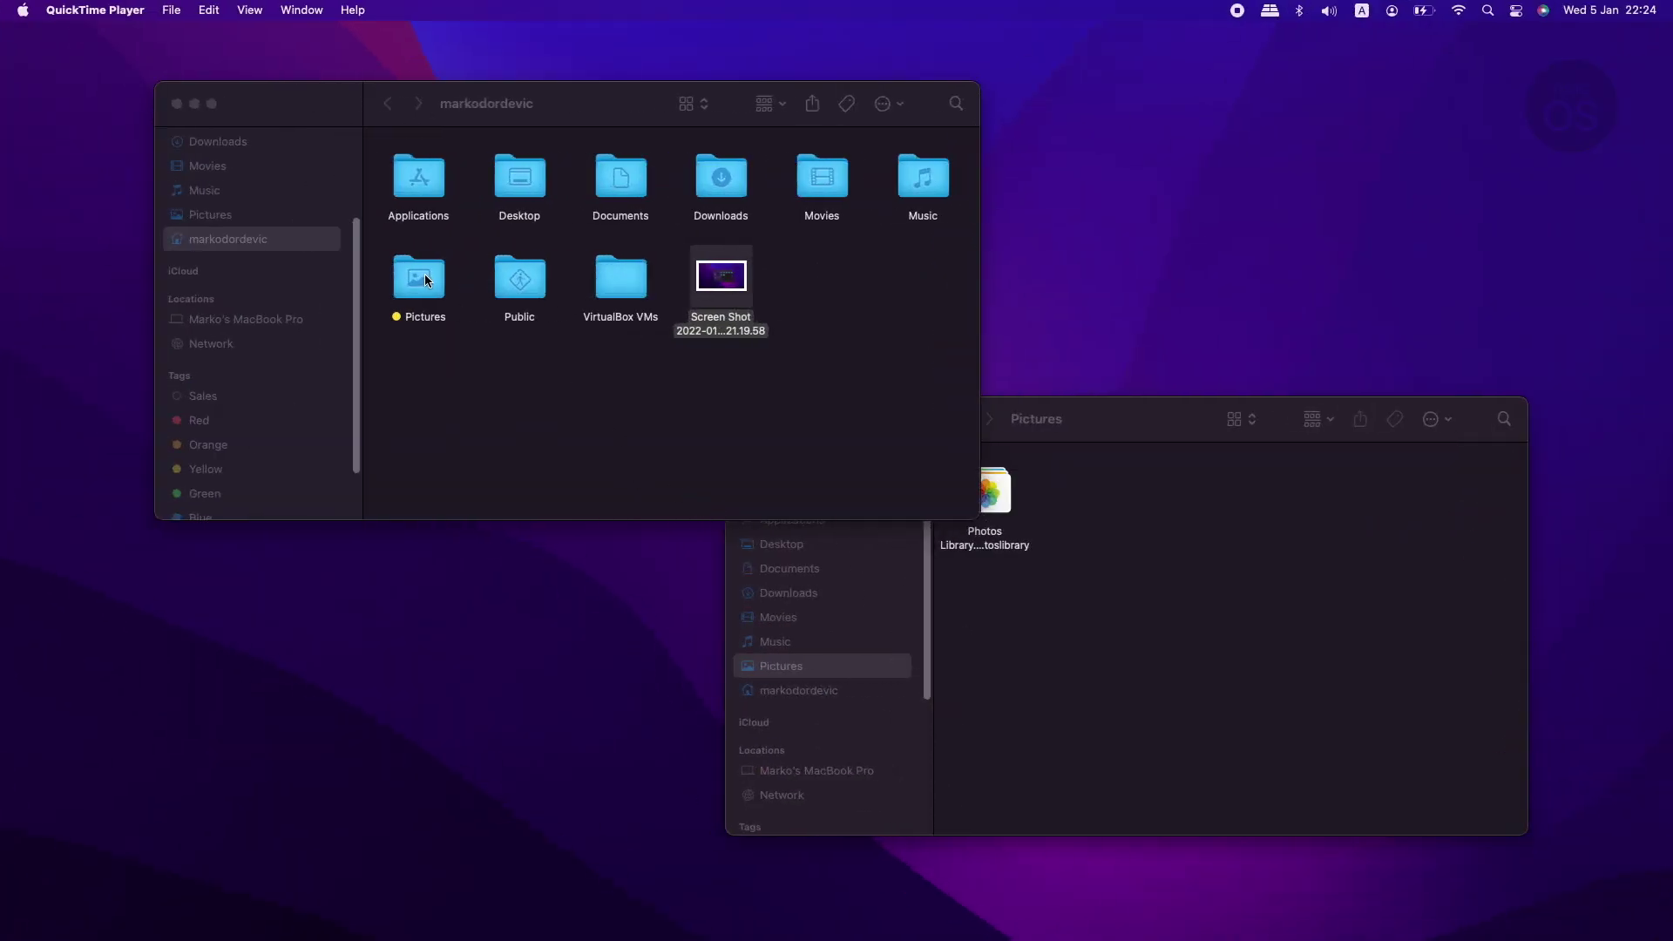
- Select the Screen Shot file in the home folder and look through the Edit menu
click(651, 394)
click(1160, 537)
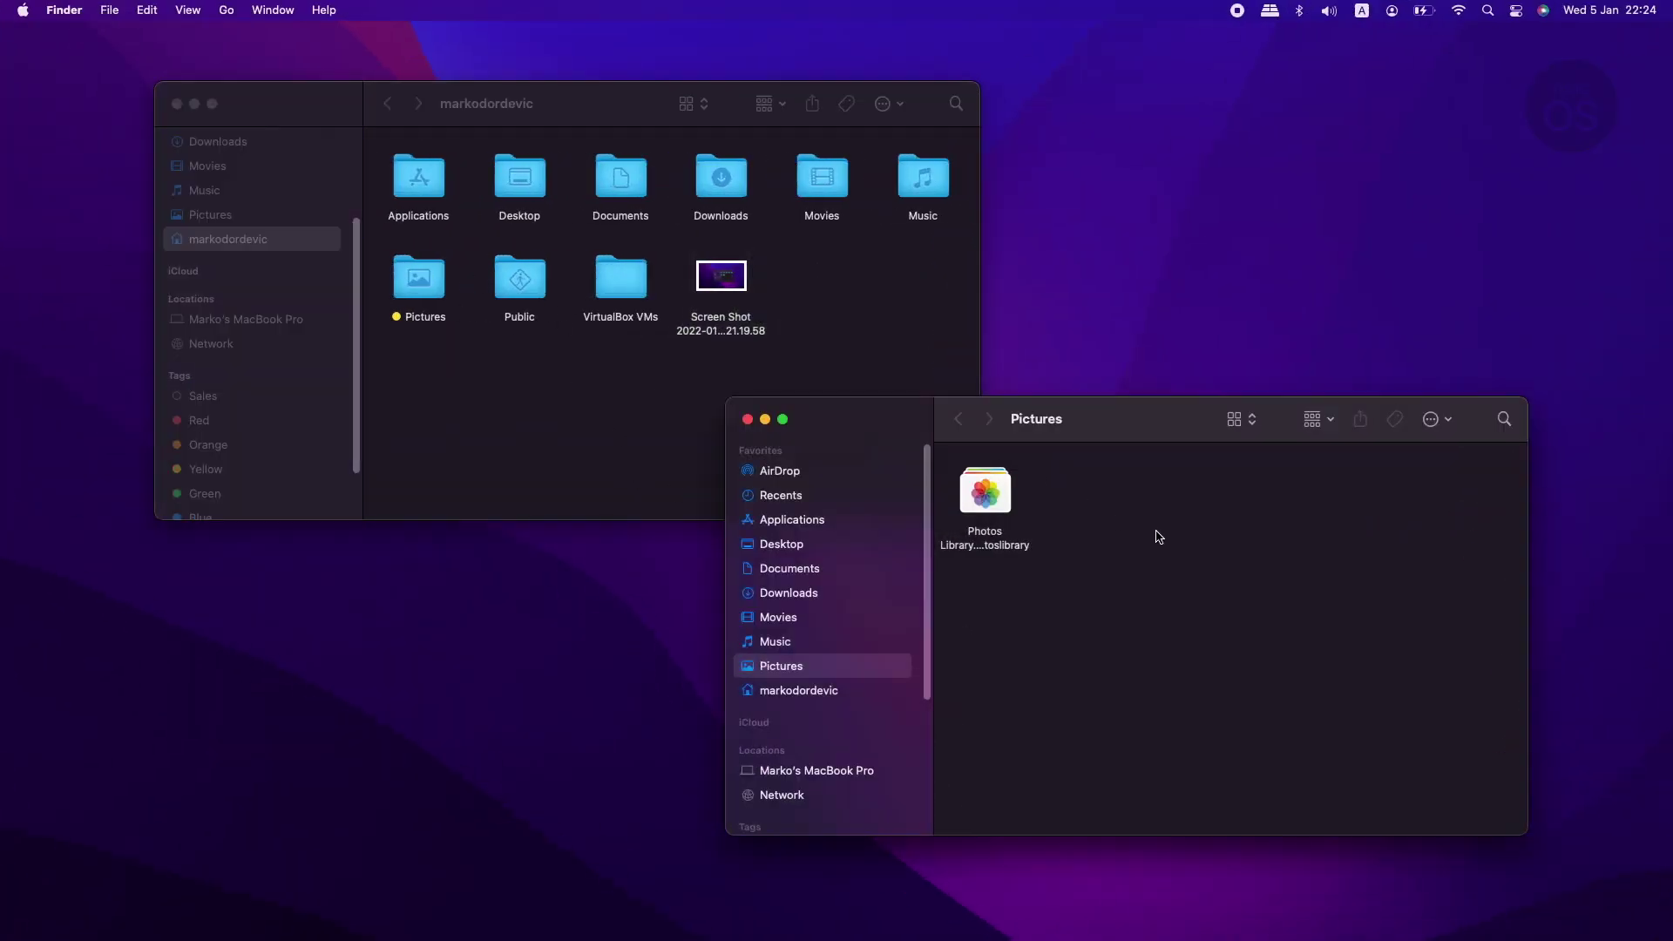
click(877, 357)
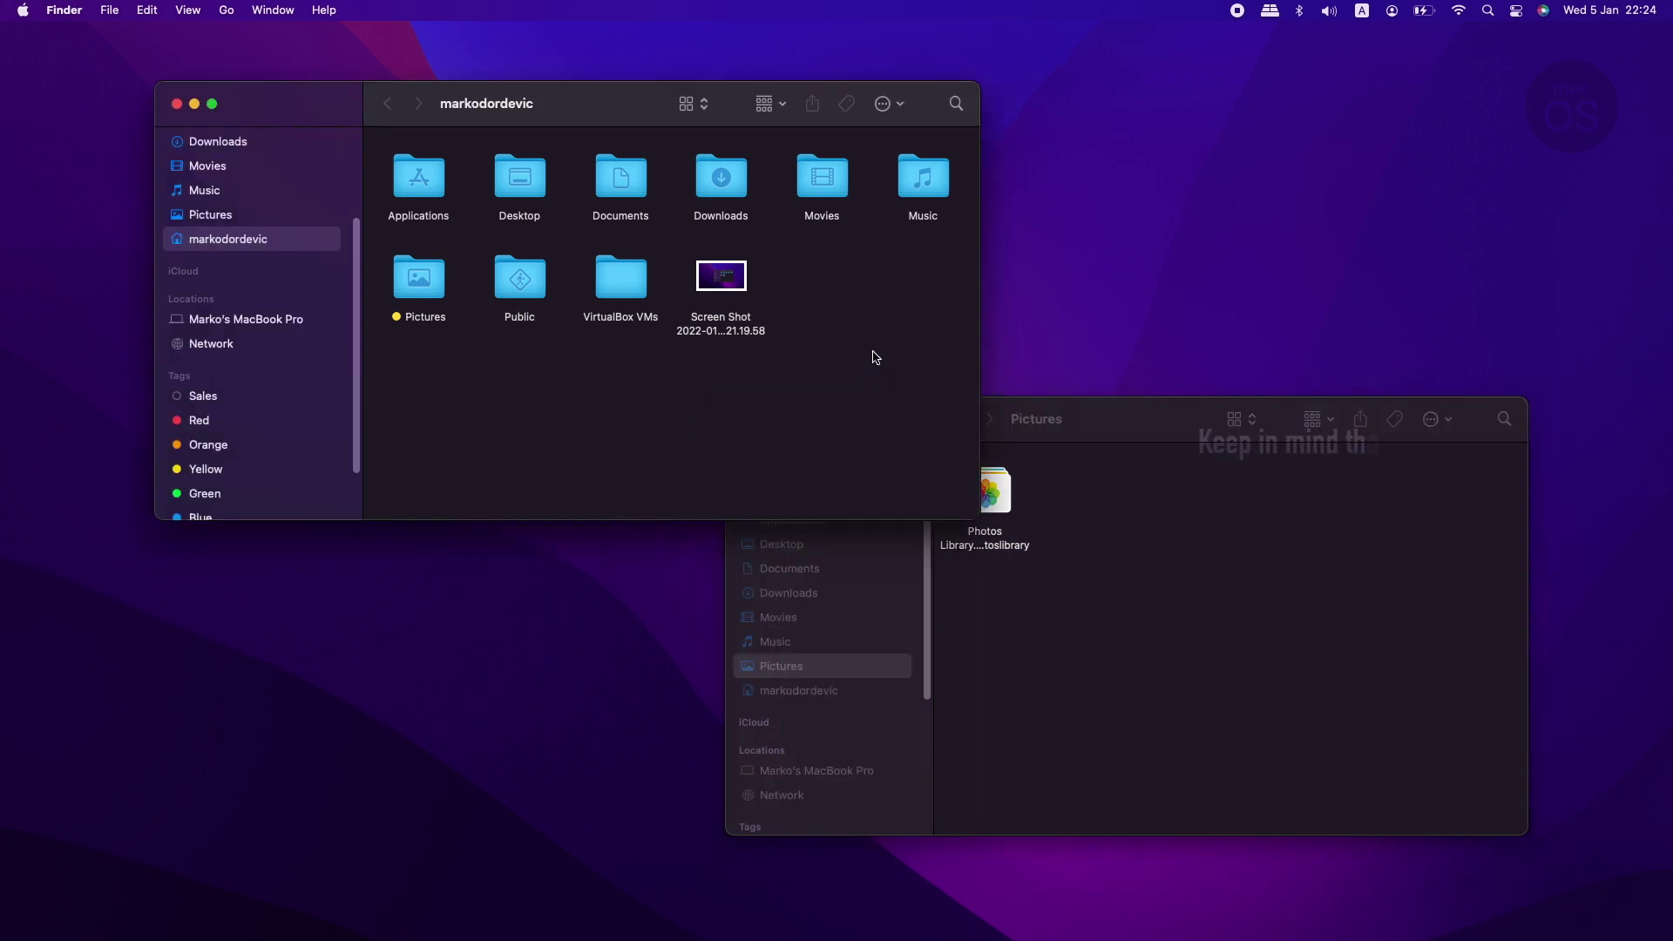
click(730, 285)
click(147, 10)
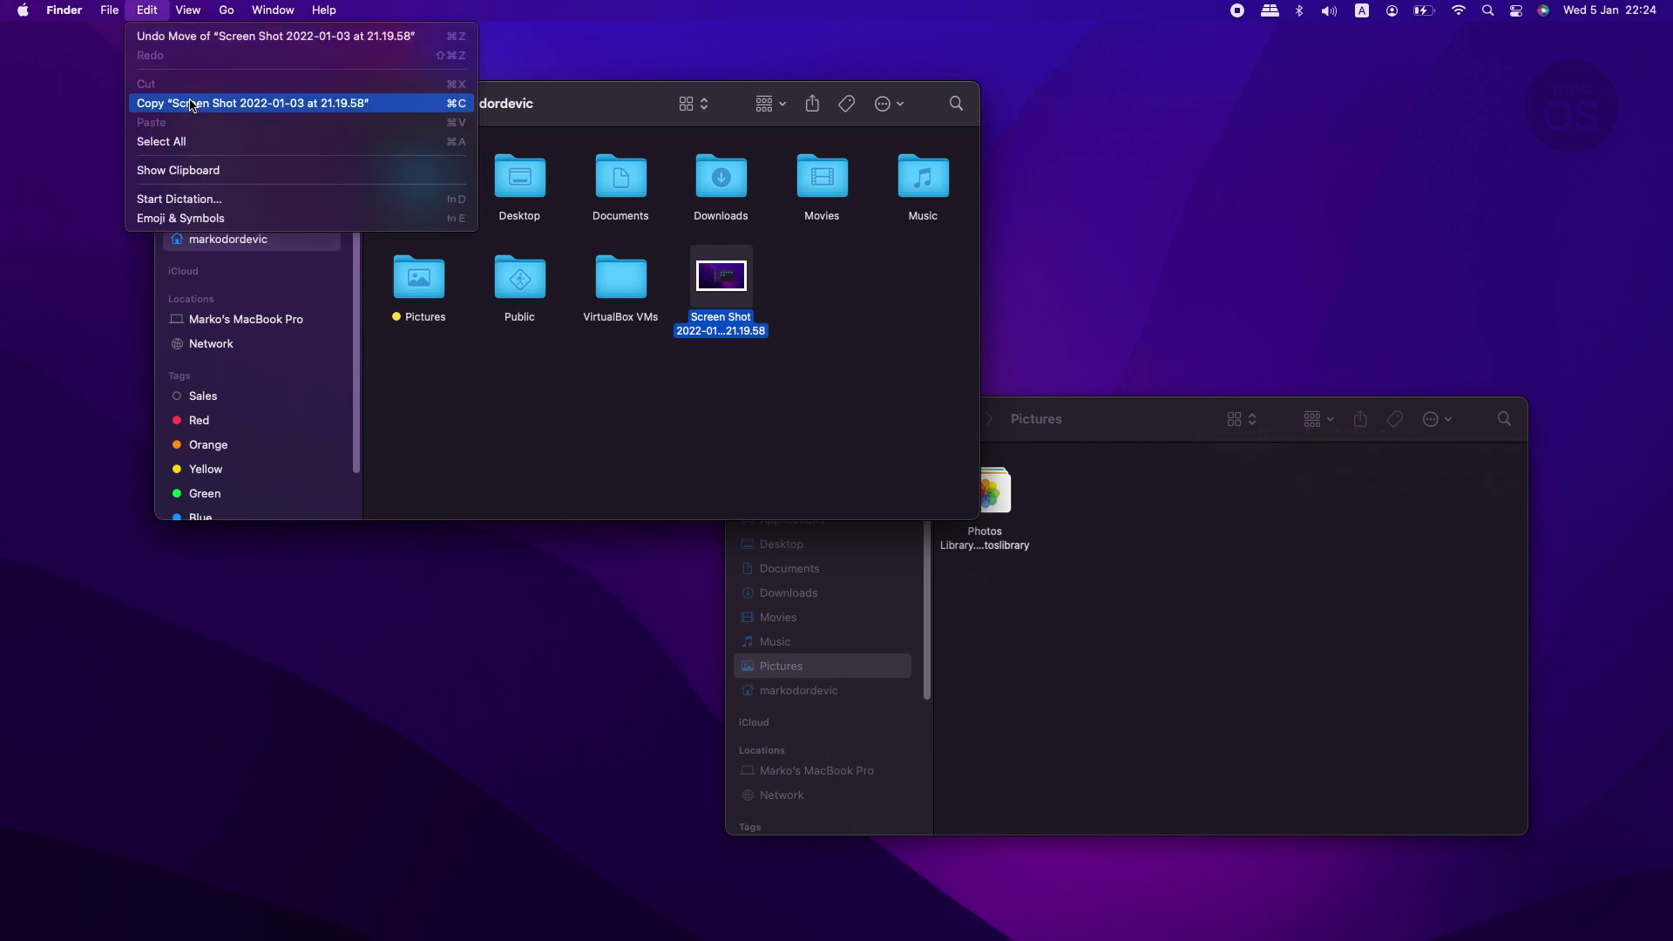
click(885, 411)
- Copy the Screen Shot file with Edit > Copy and switch to the Pictures window
click(1105, 427)
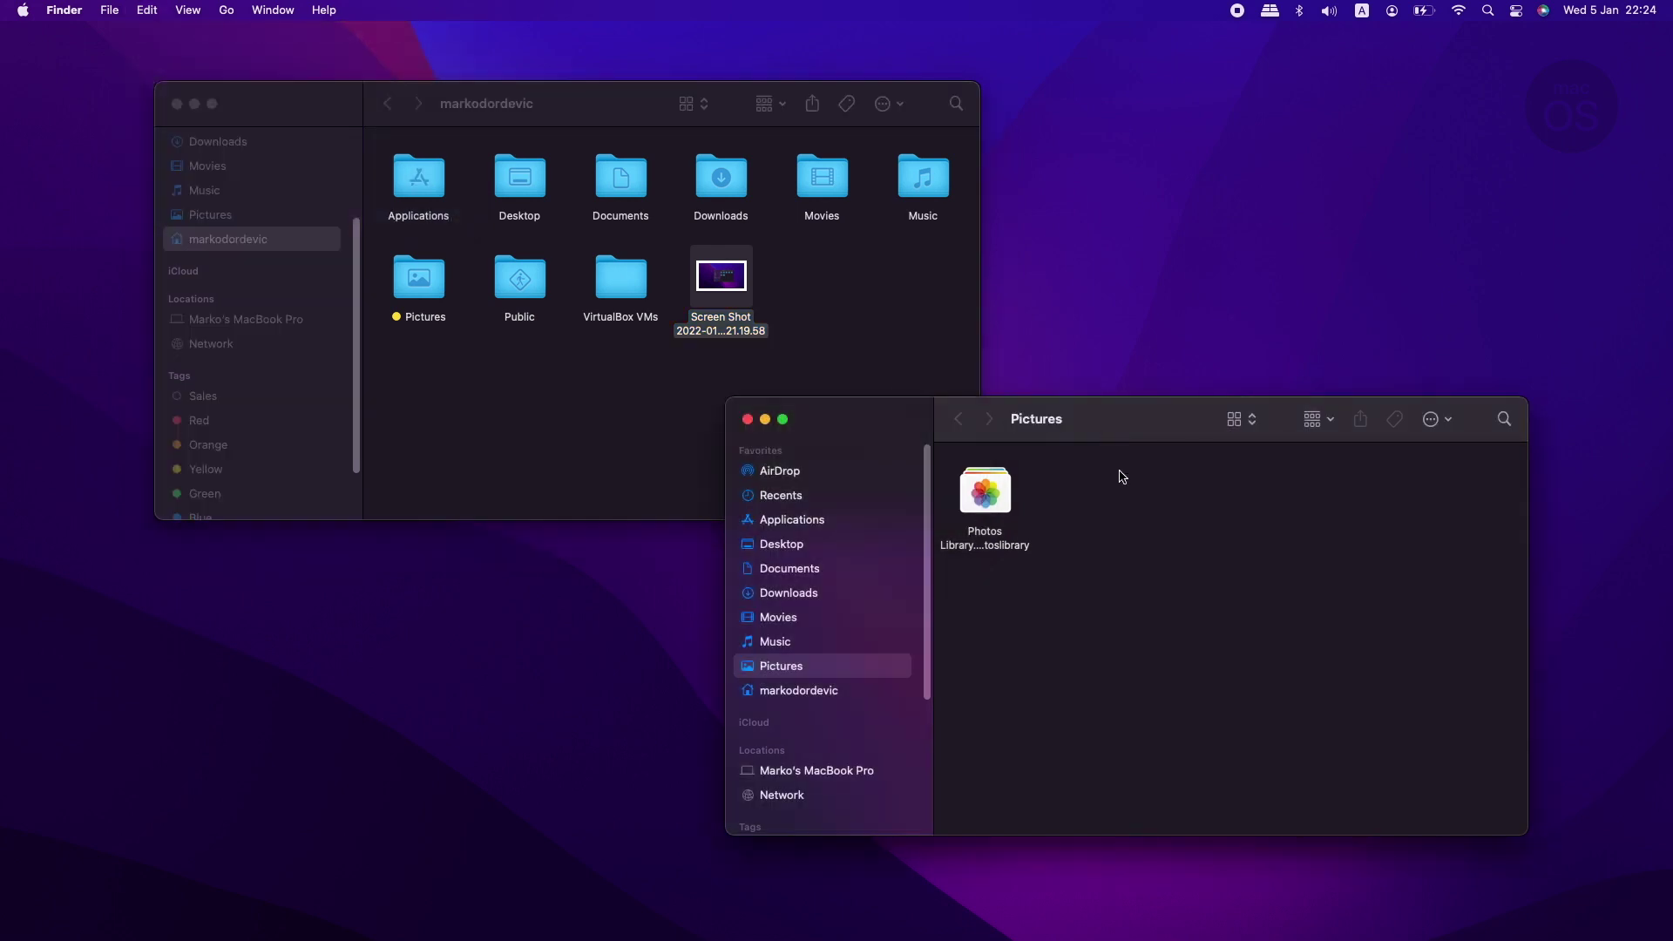
click(835, 327)
click(737, 281)
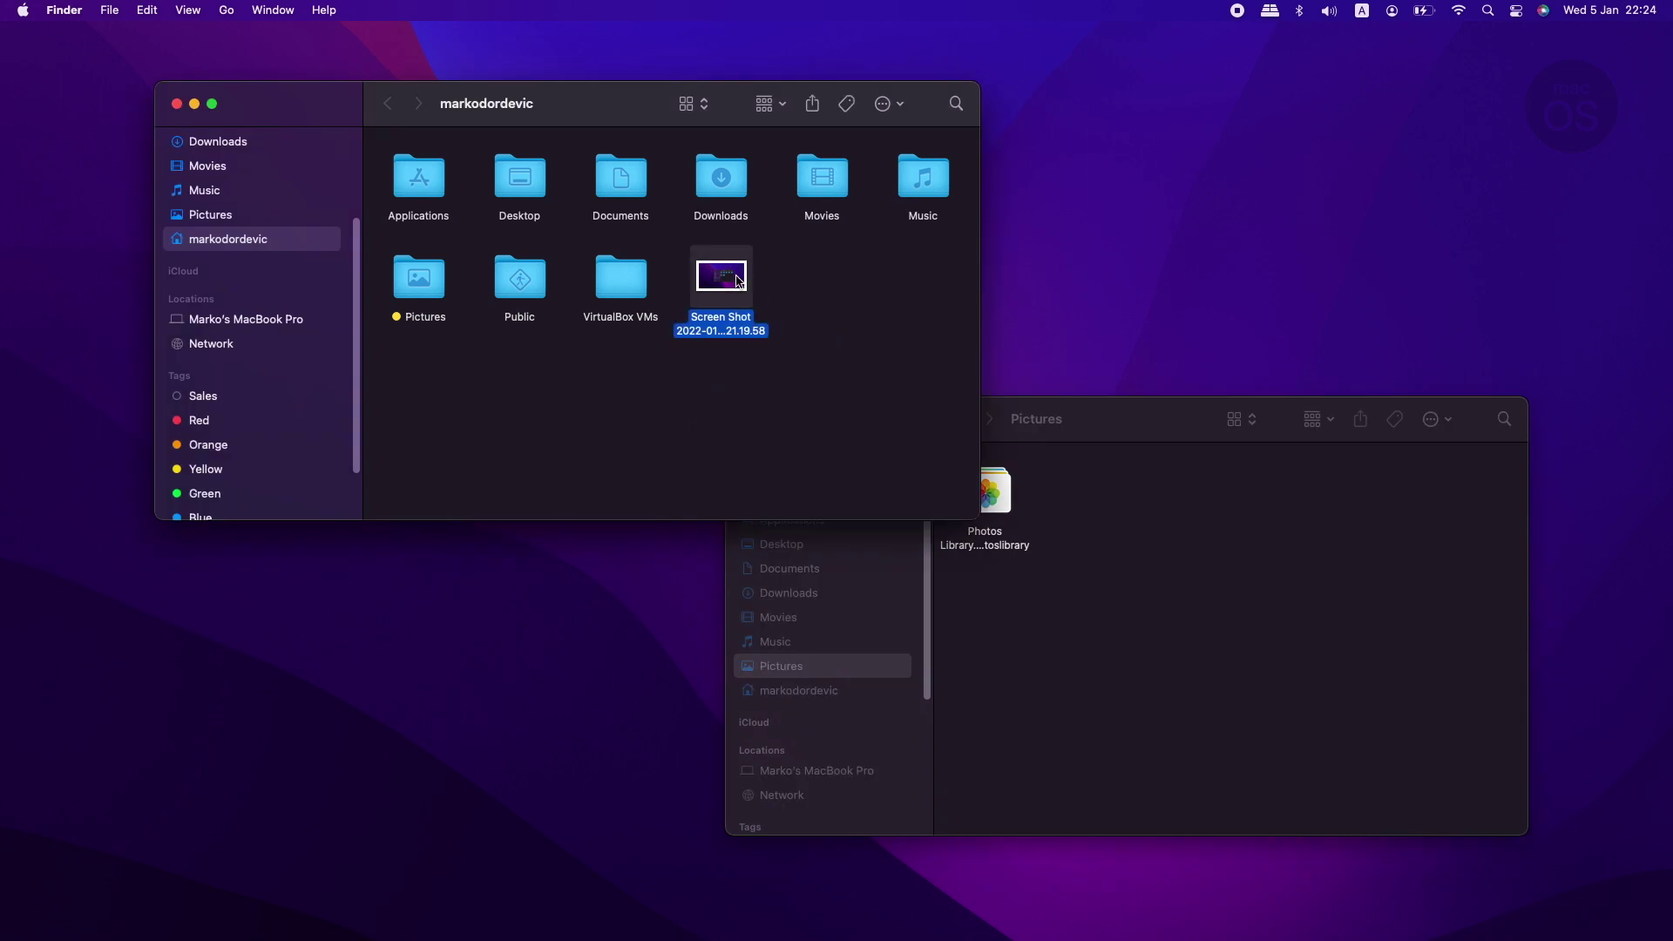
click(148, 9)
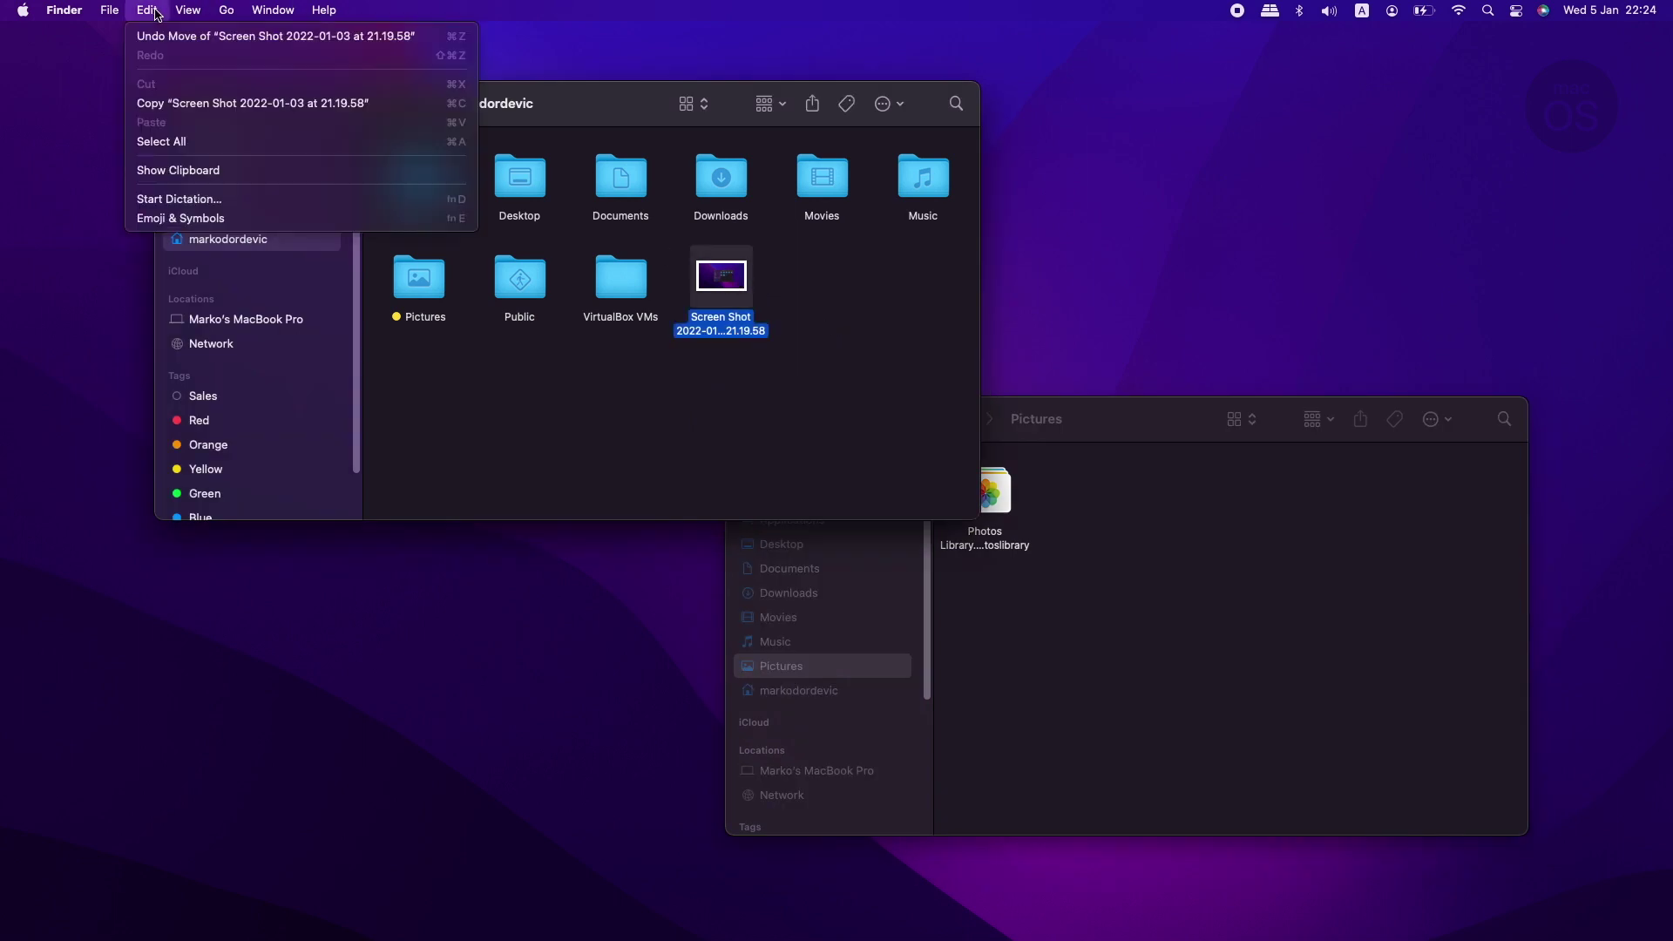
click(210, 105)
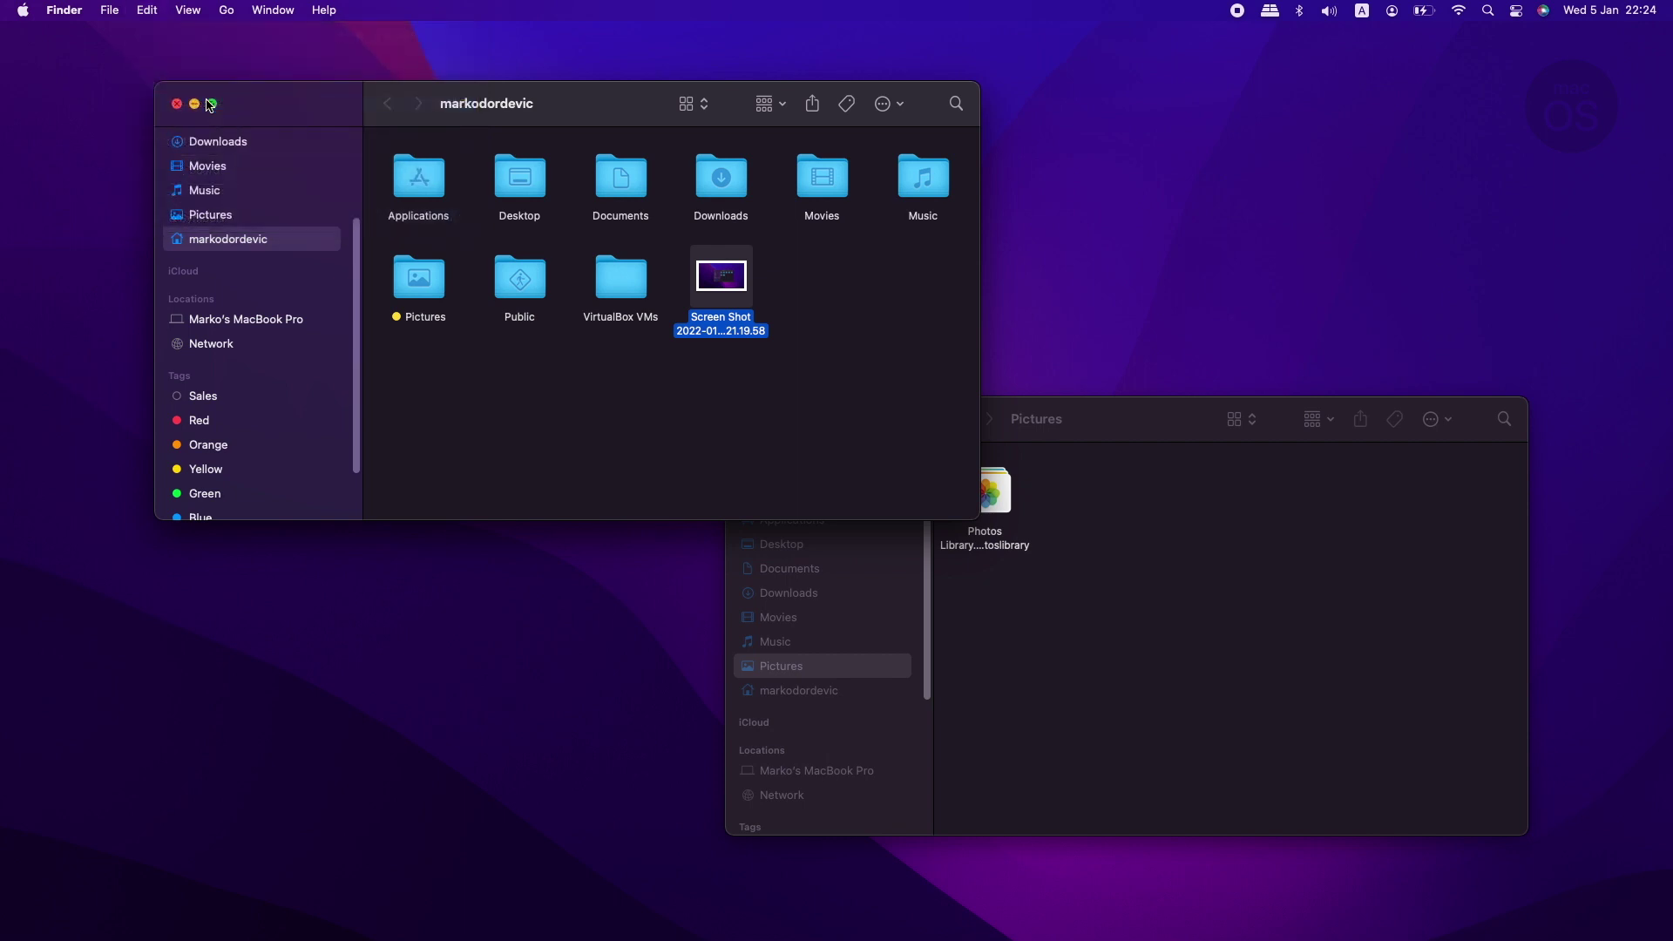
click(1109, 574)
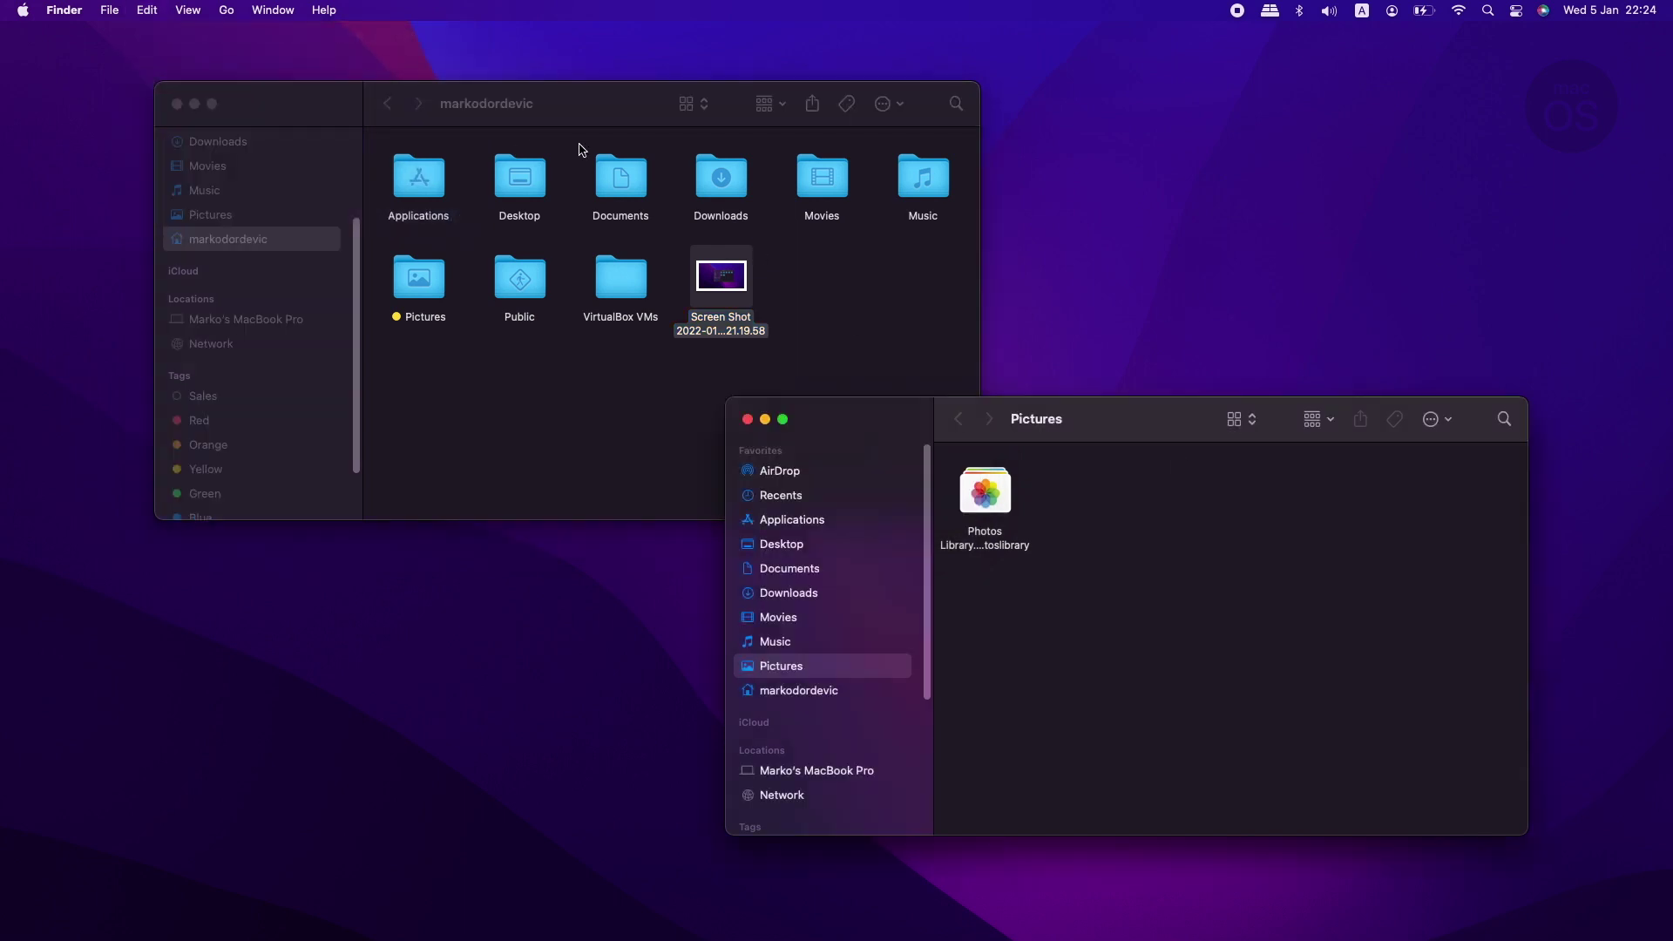
- Copy the Screen Shot file from its context menu and try pasting it into Pictures
click(146, 10)
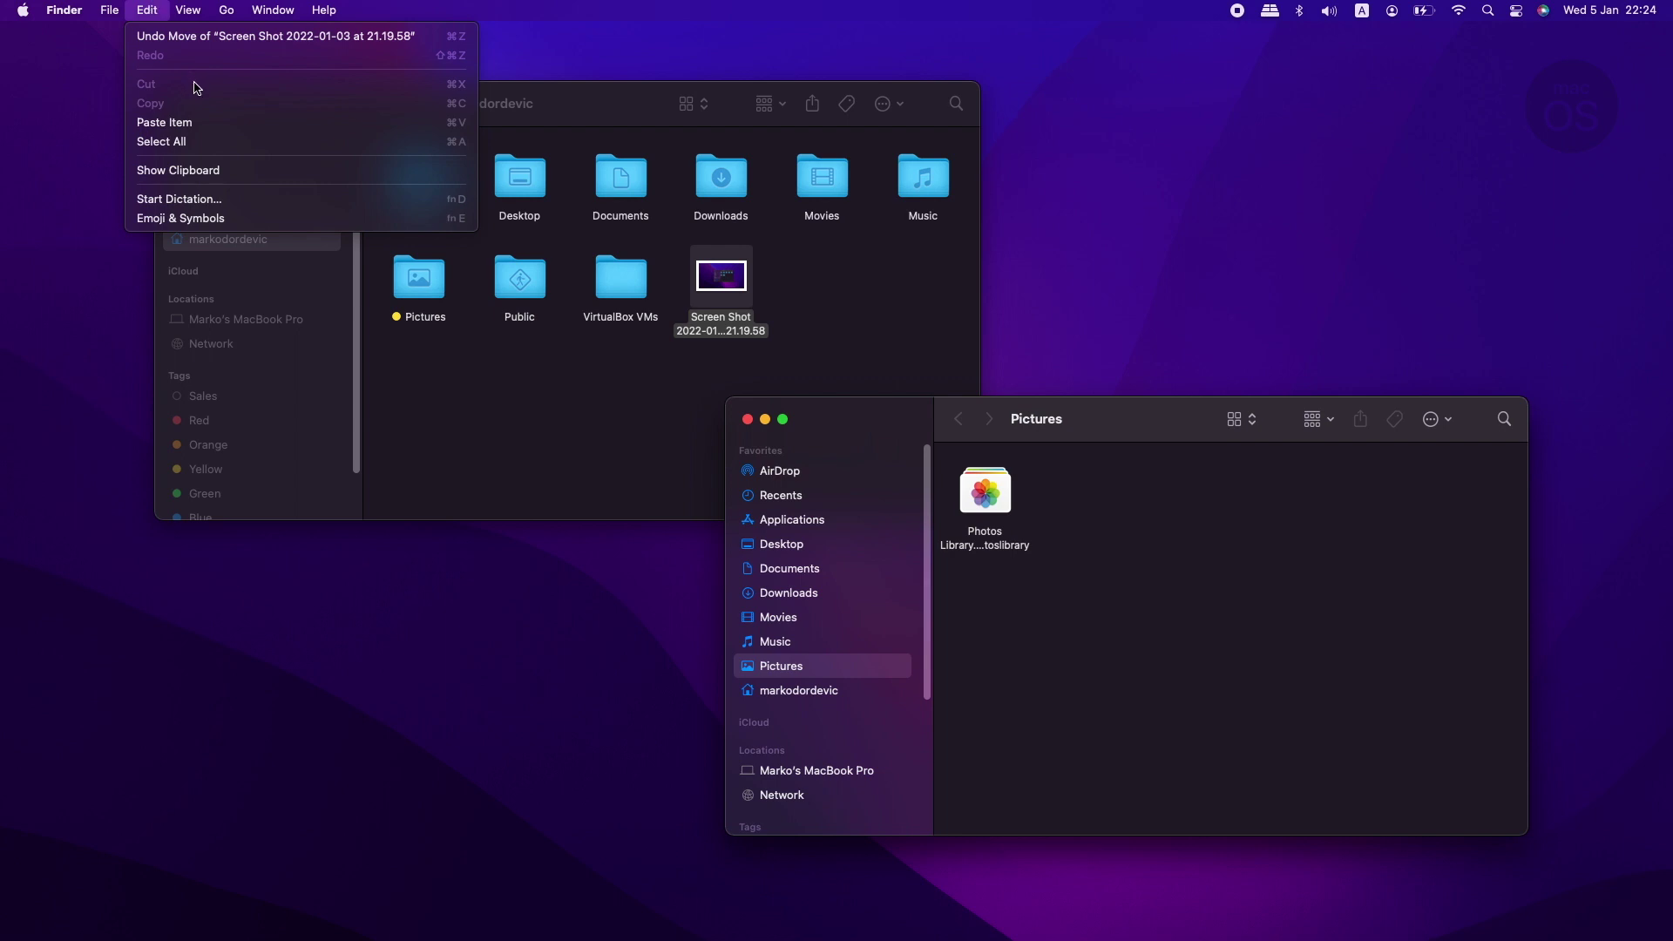
ctrl+click(732, 278)
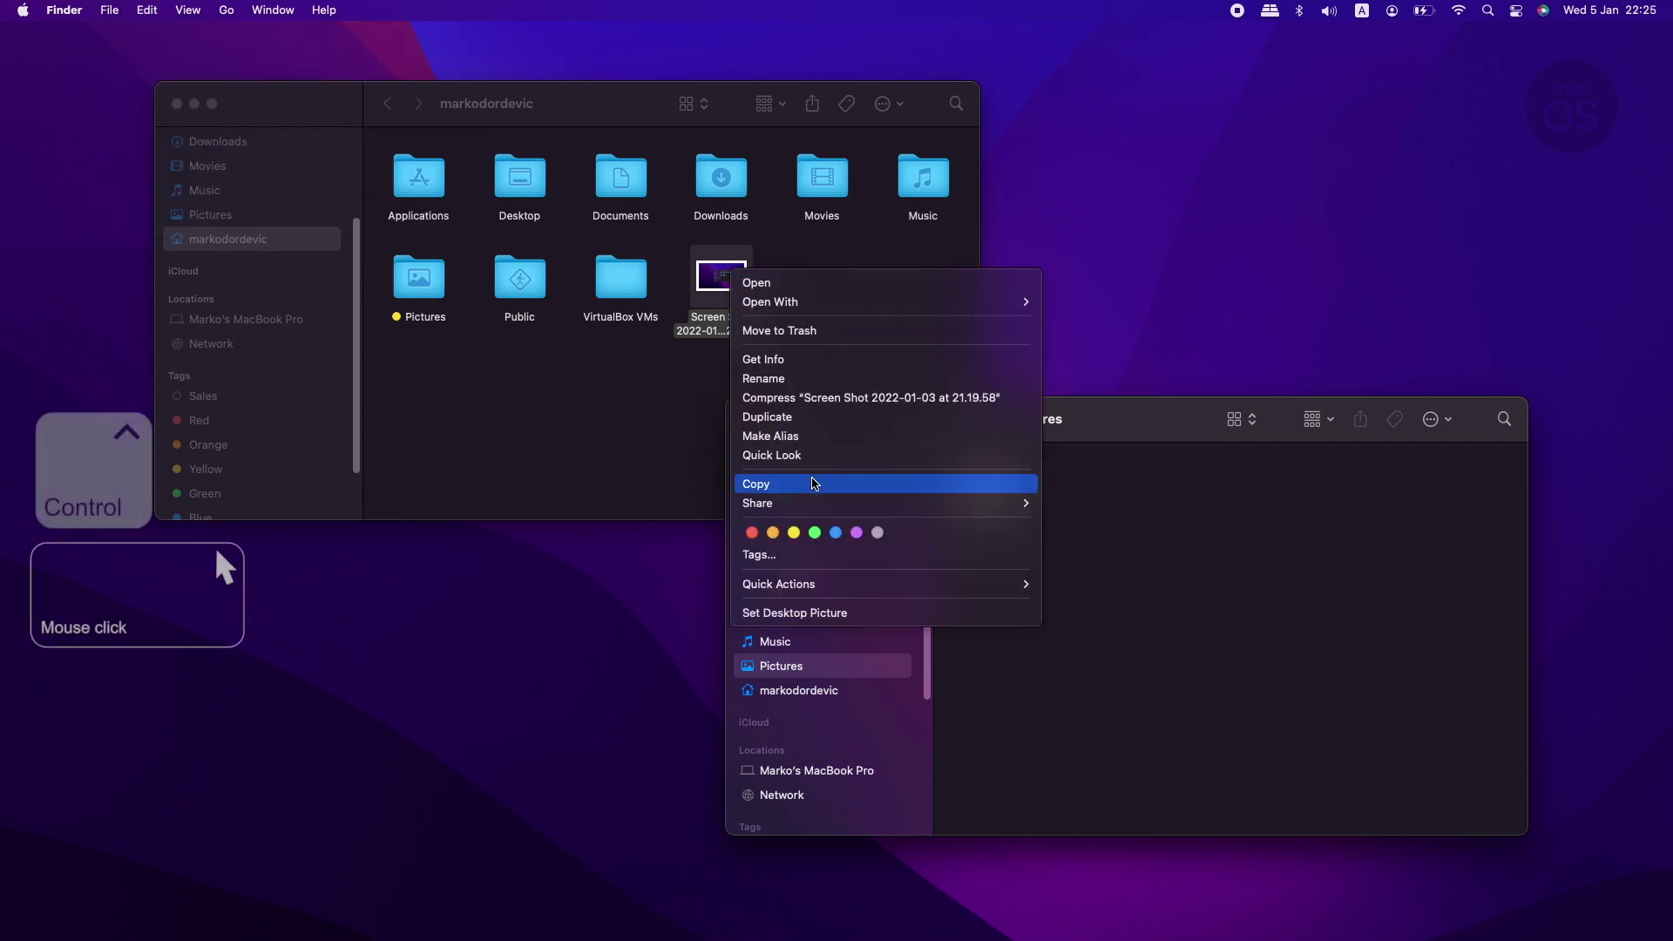
key(alt)
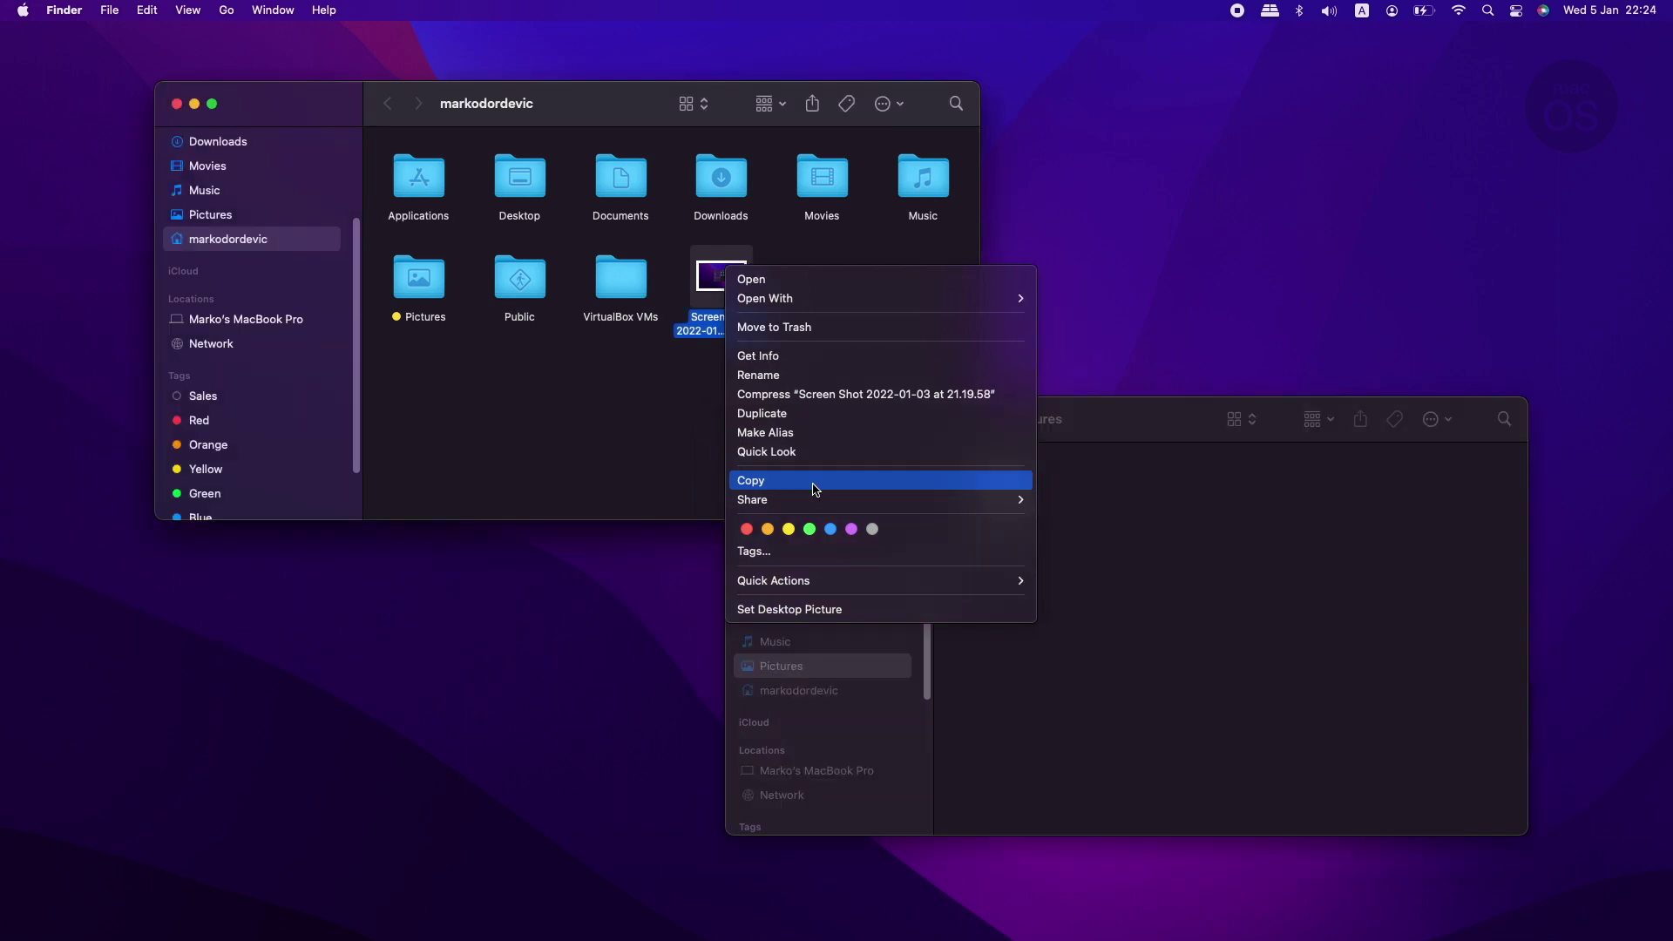
click(817, 490)
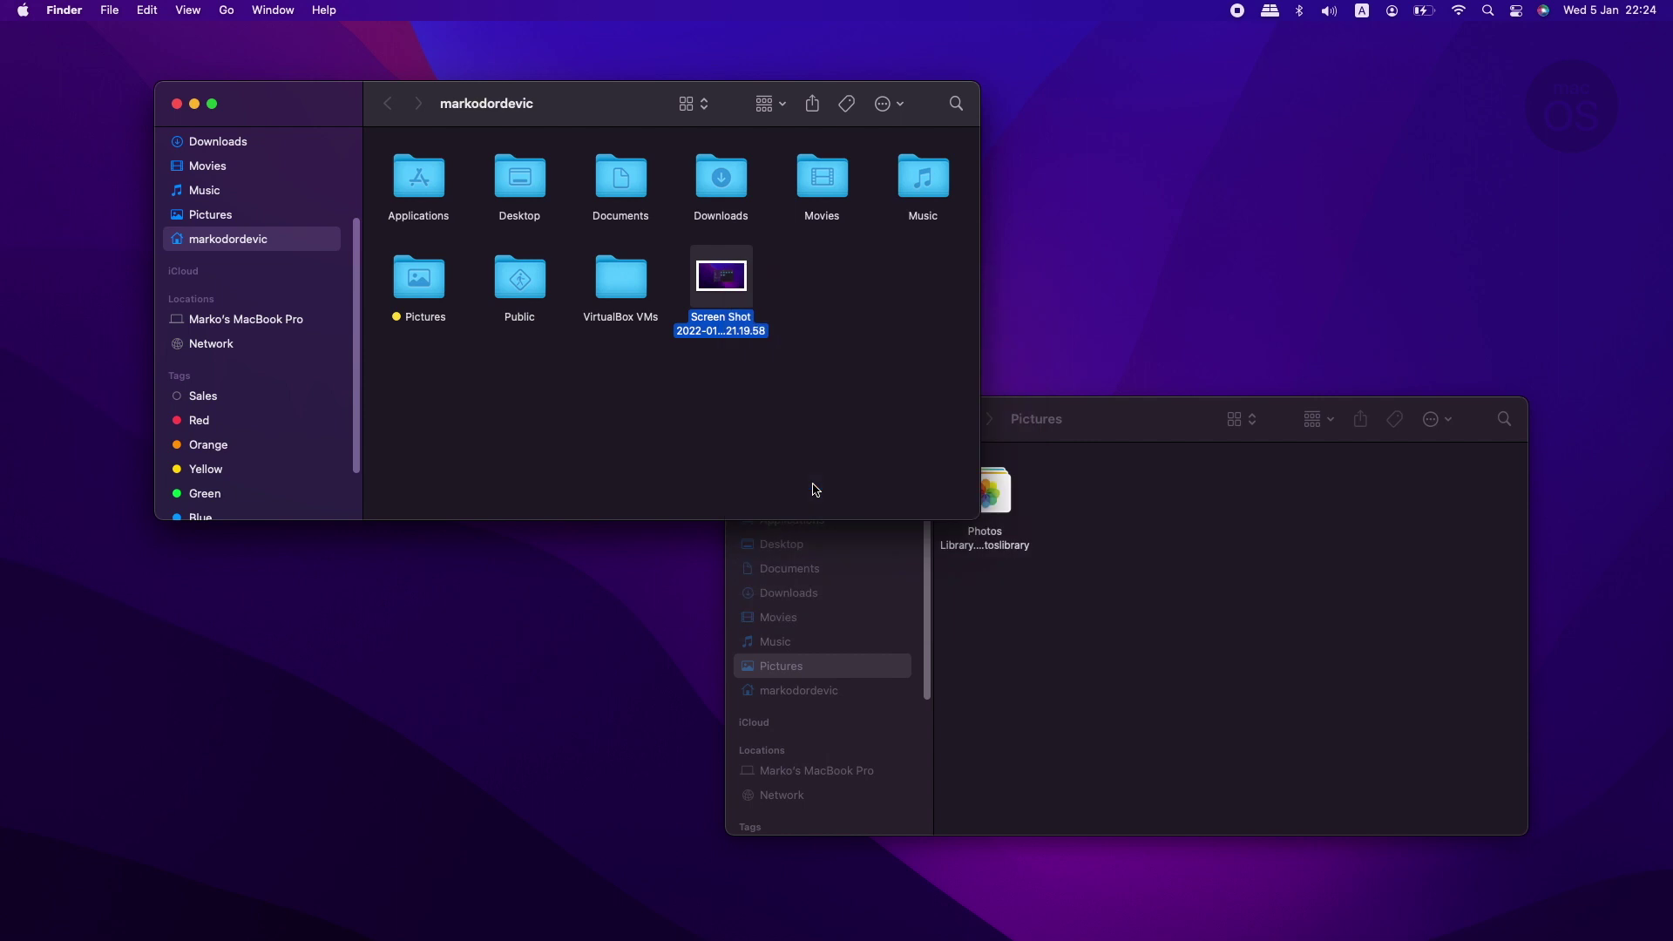
ctrl+click(1166, 505)
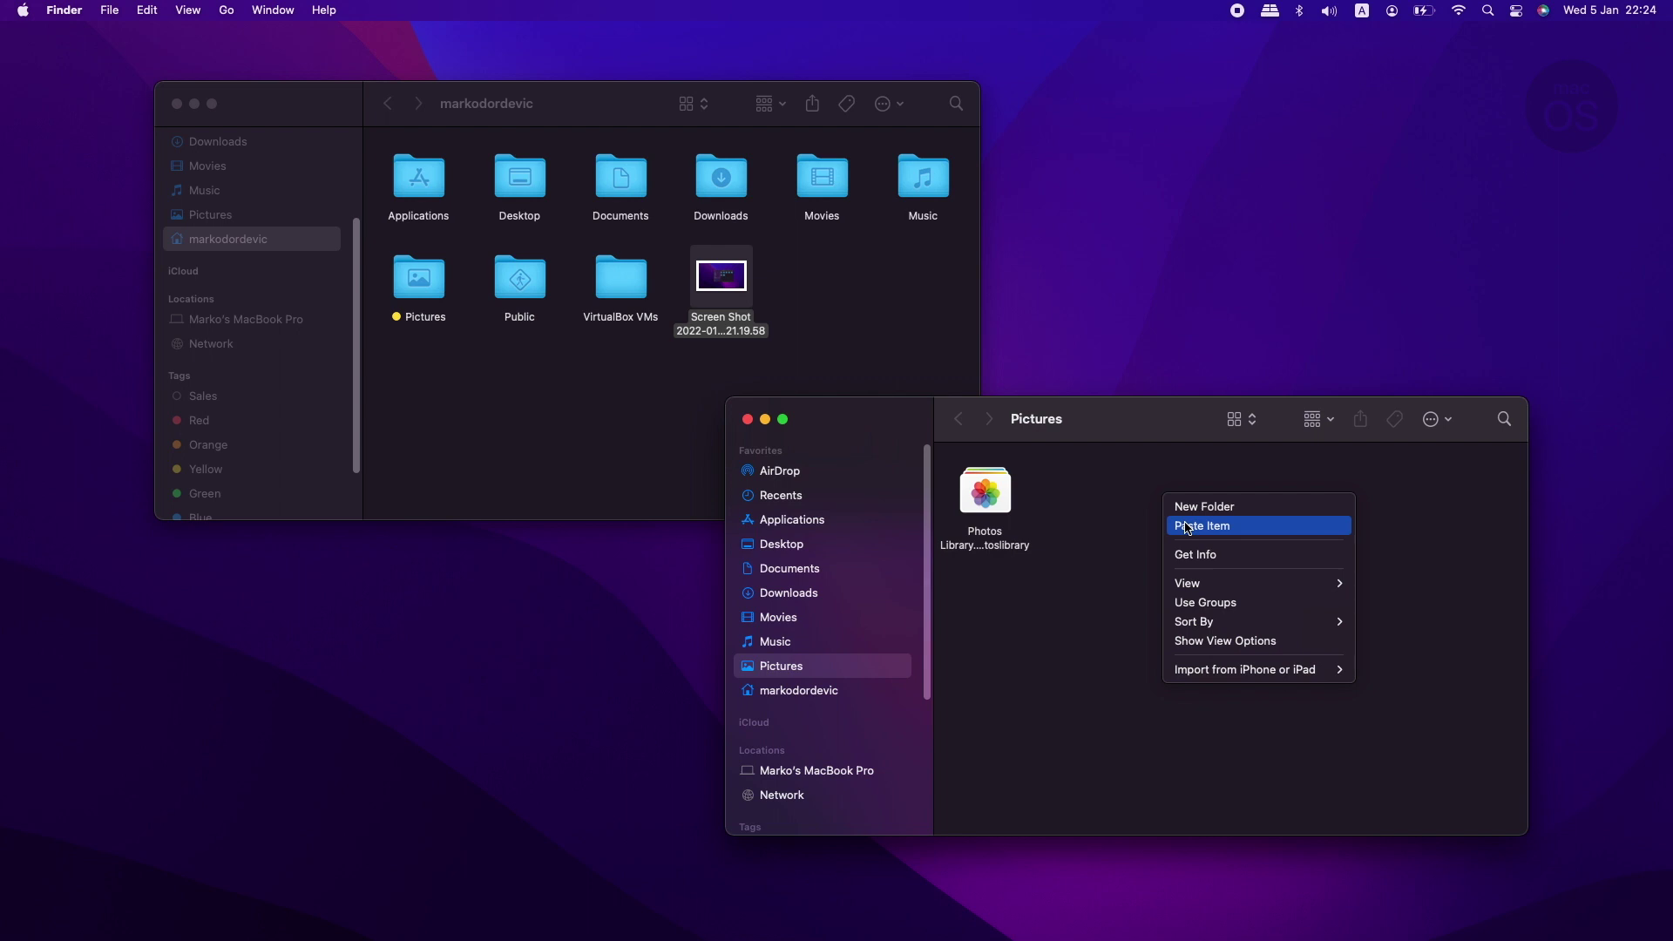
click(1189, 527)
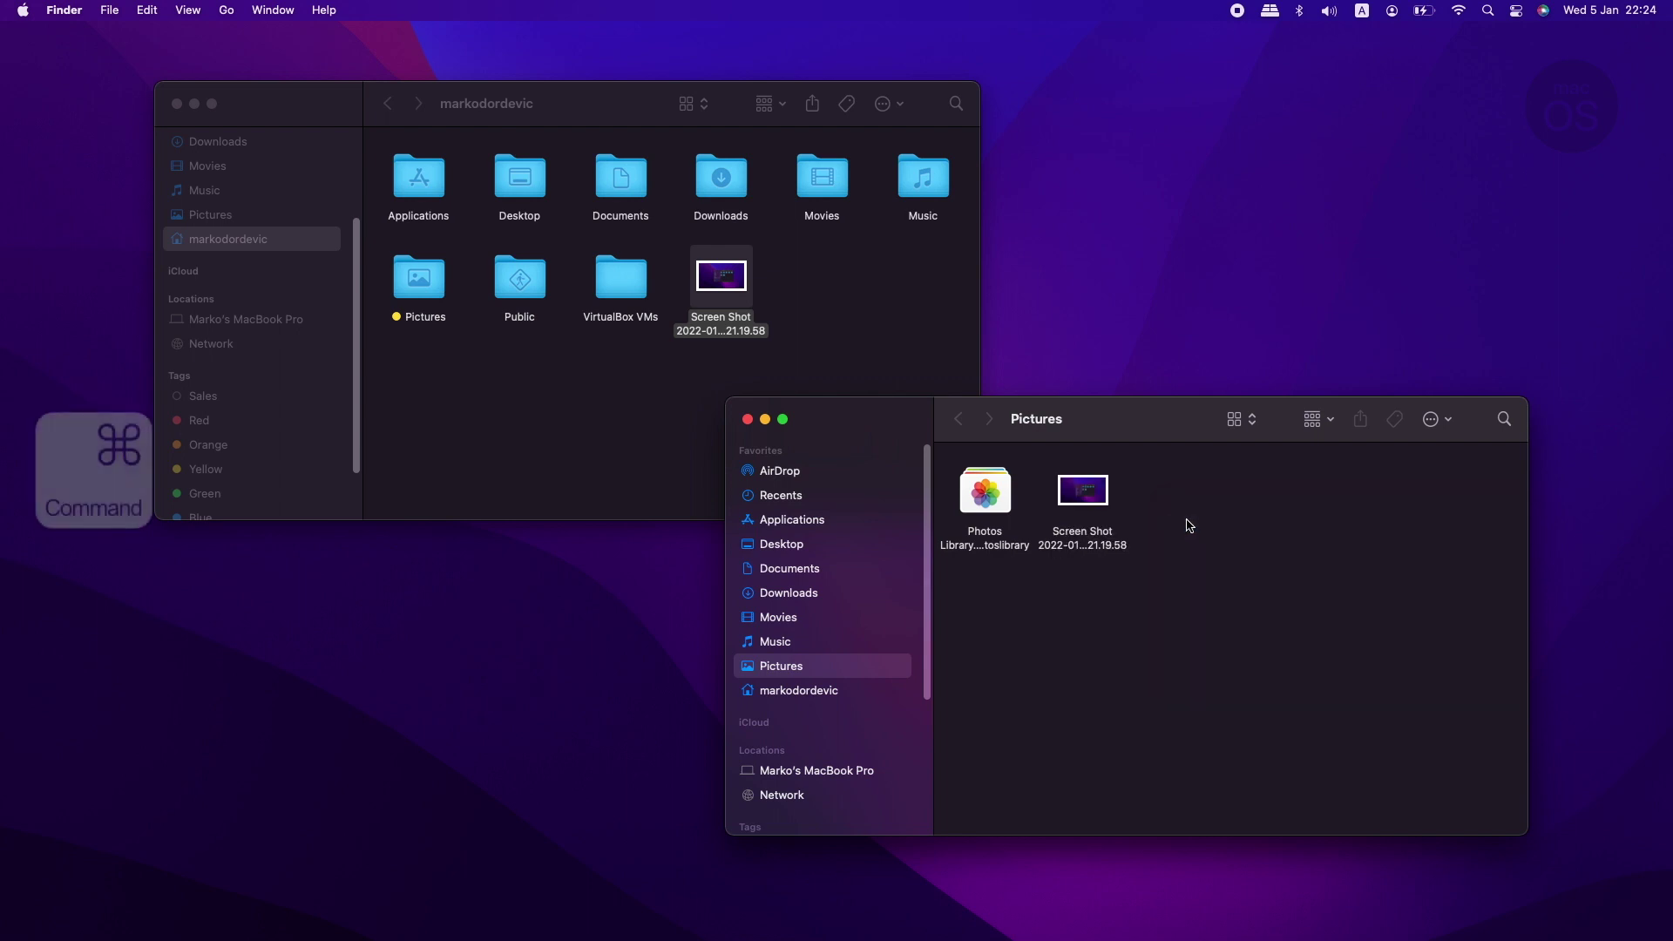
- Move the Screen Shot into Pictures using Option+Command+V (Move Item Here)
key(cmd+c)
key(cmd+v)
key(cmd+v)
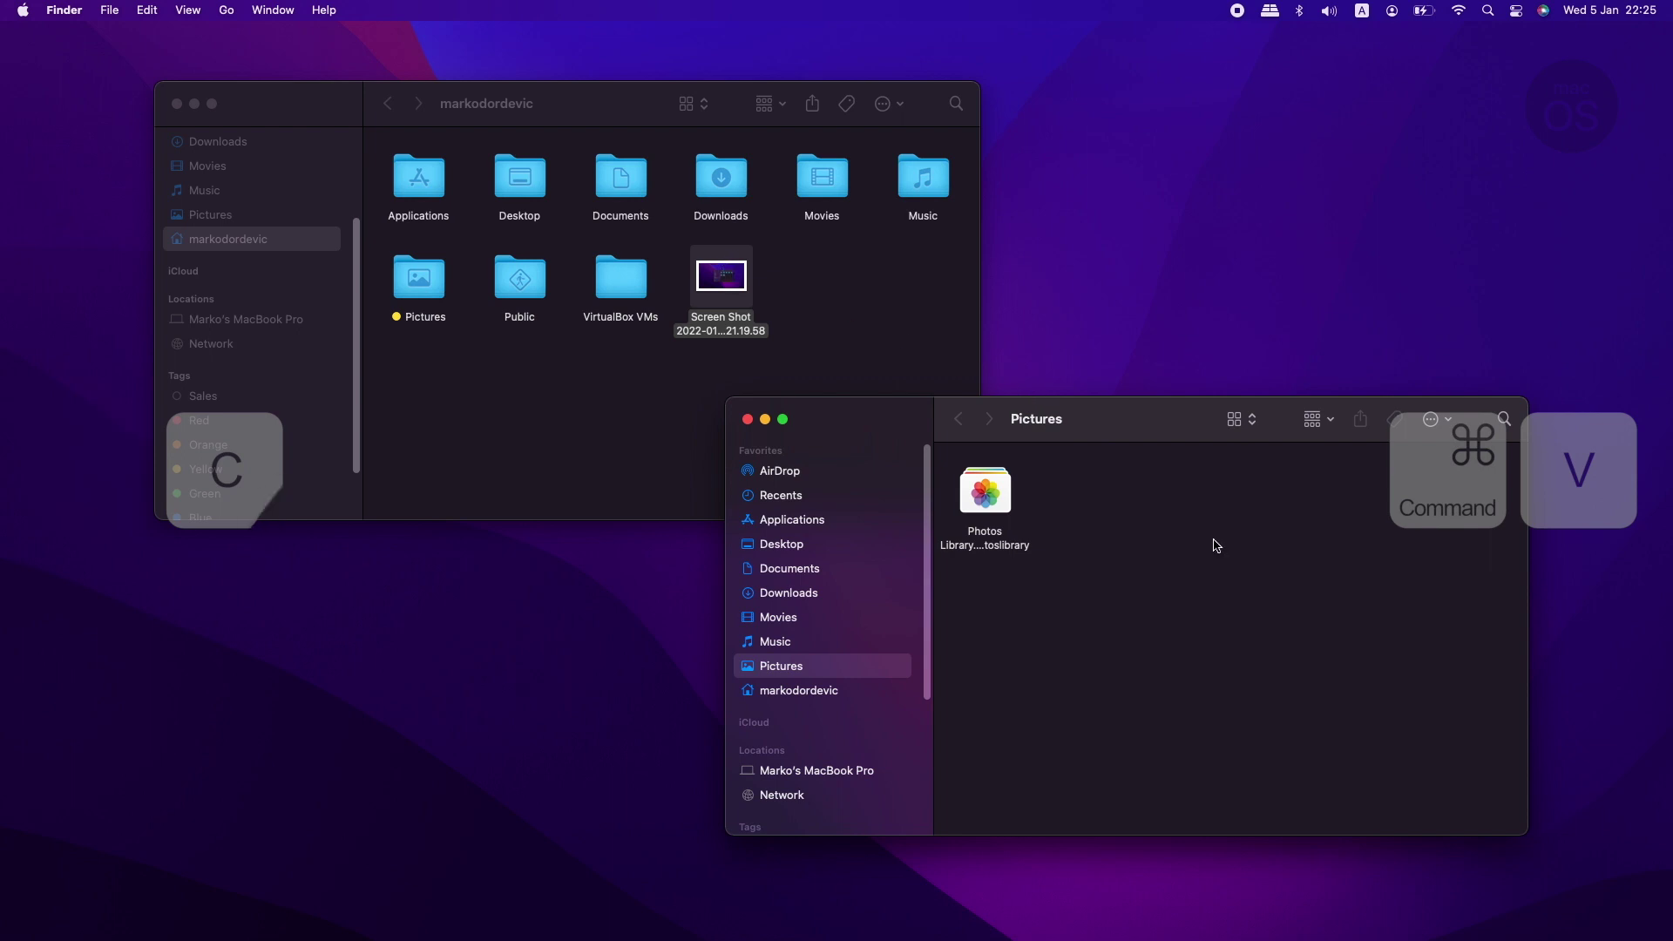
right_click(1179, 549)
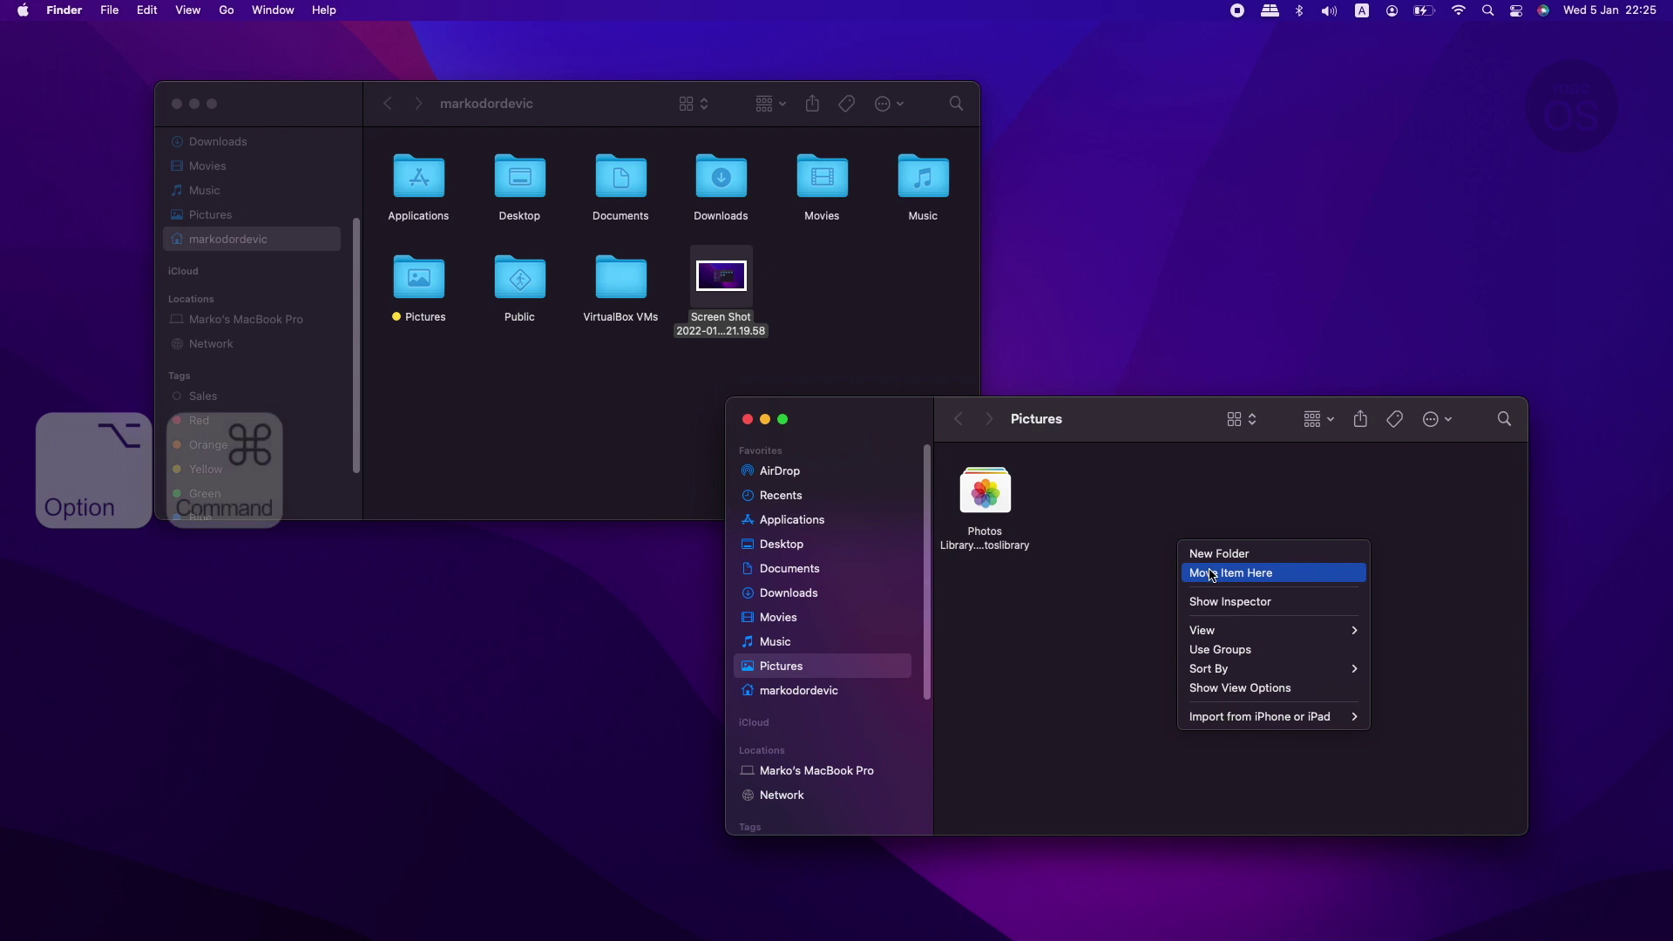
key(super+alt+v)
click(1214, 575)
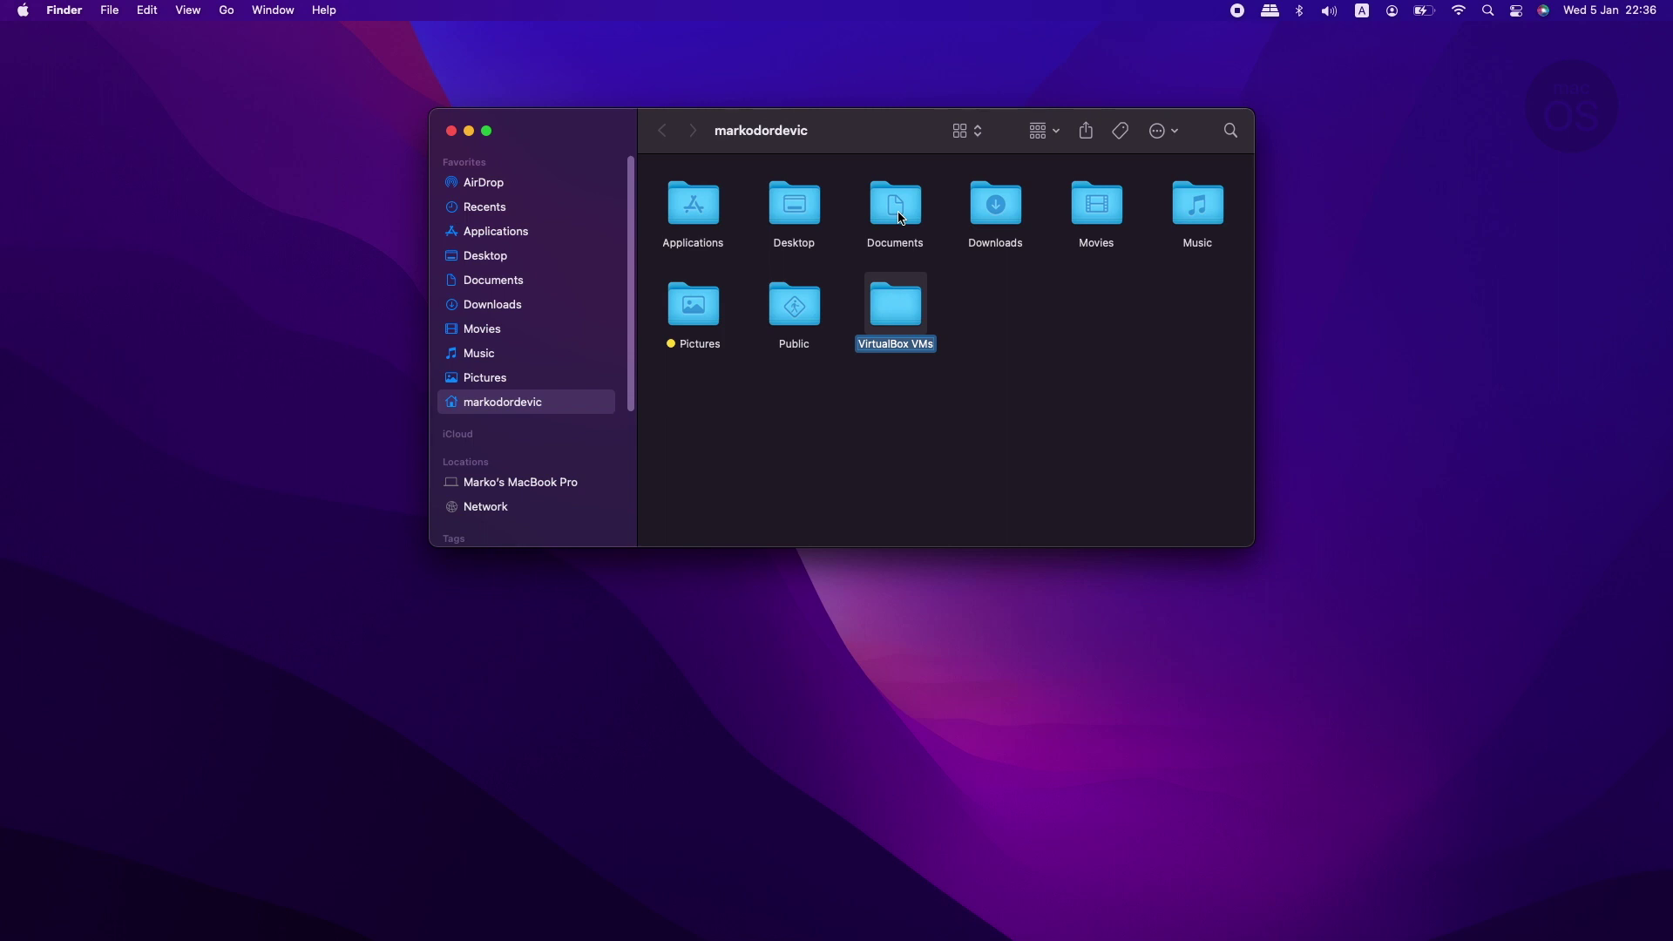
- Start renaming the VirtualBox VMs folder, cancel it, and select Pictures
key(Return)
text(dsfsdfsd)
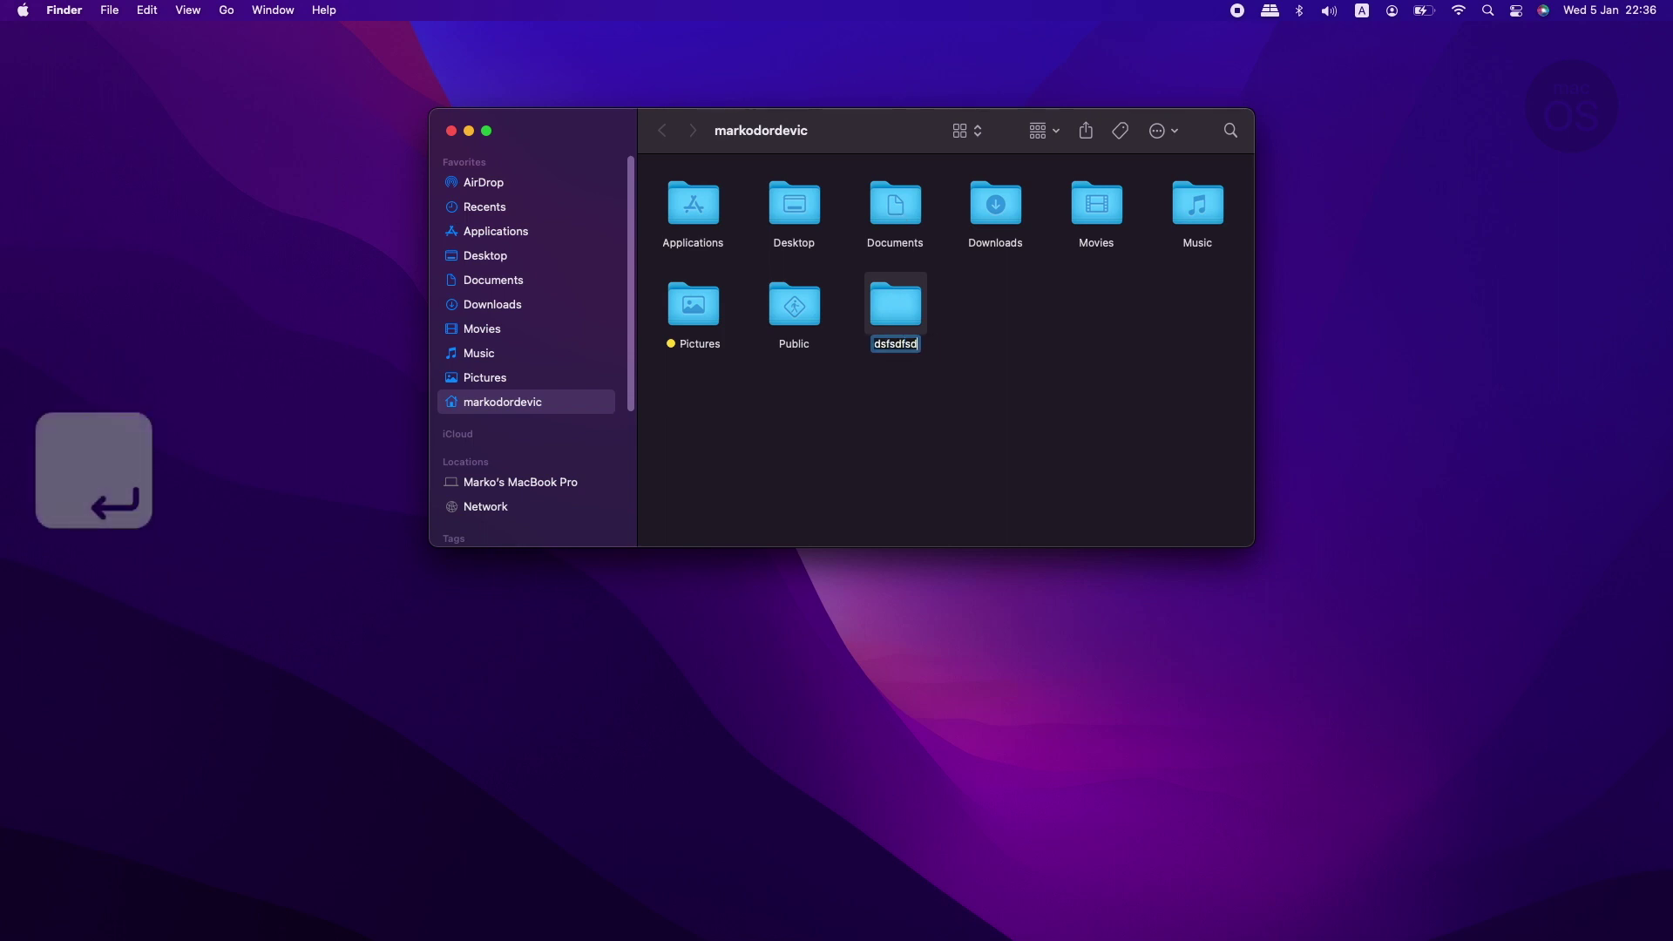
key(Escape)
key(Left)
key(Left)
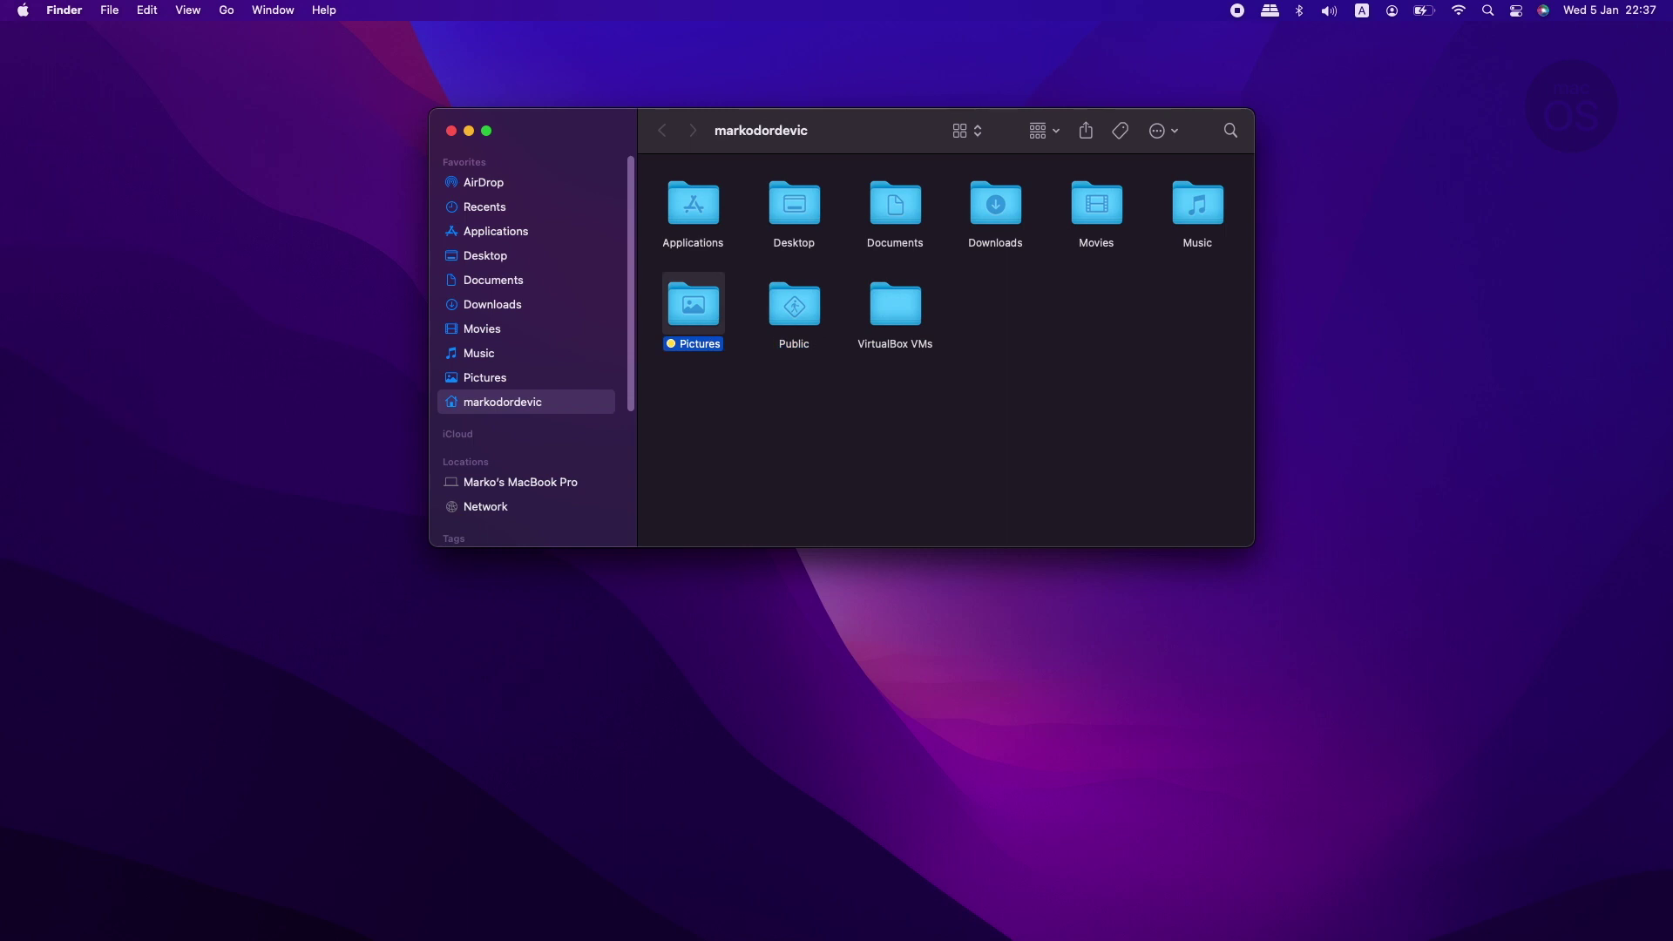
- Open Pictures and VirtualBox VMs with Command+Down, returning home with Command+Up
key(super+Down)
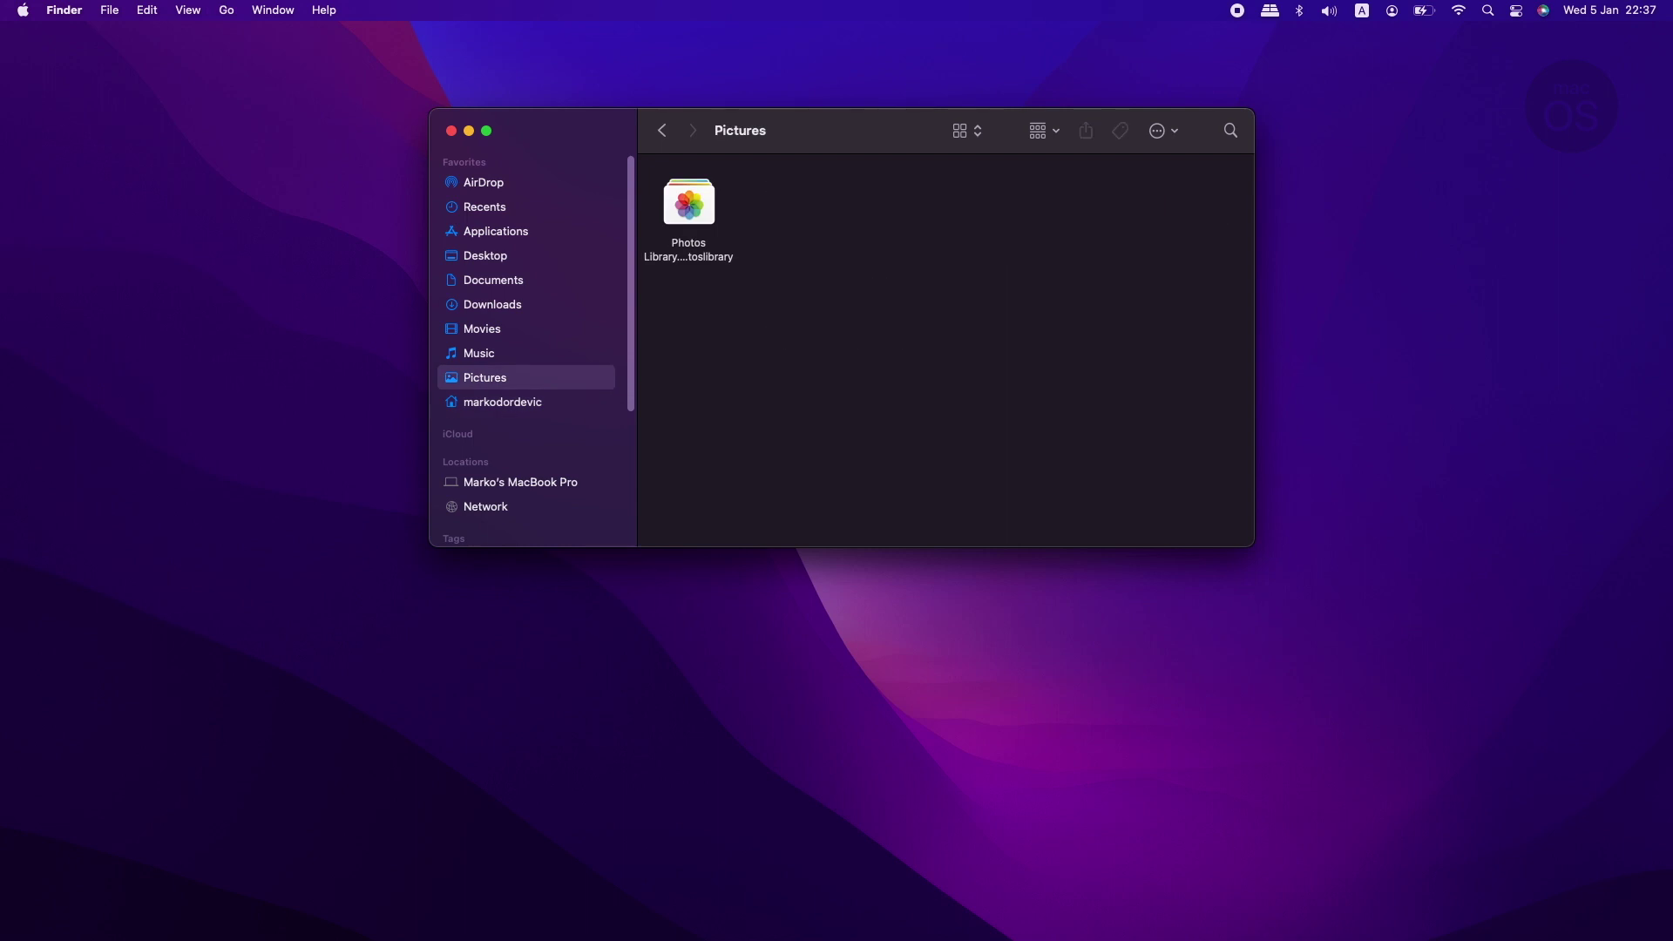
key(super+Up)
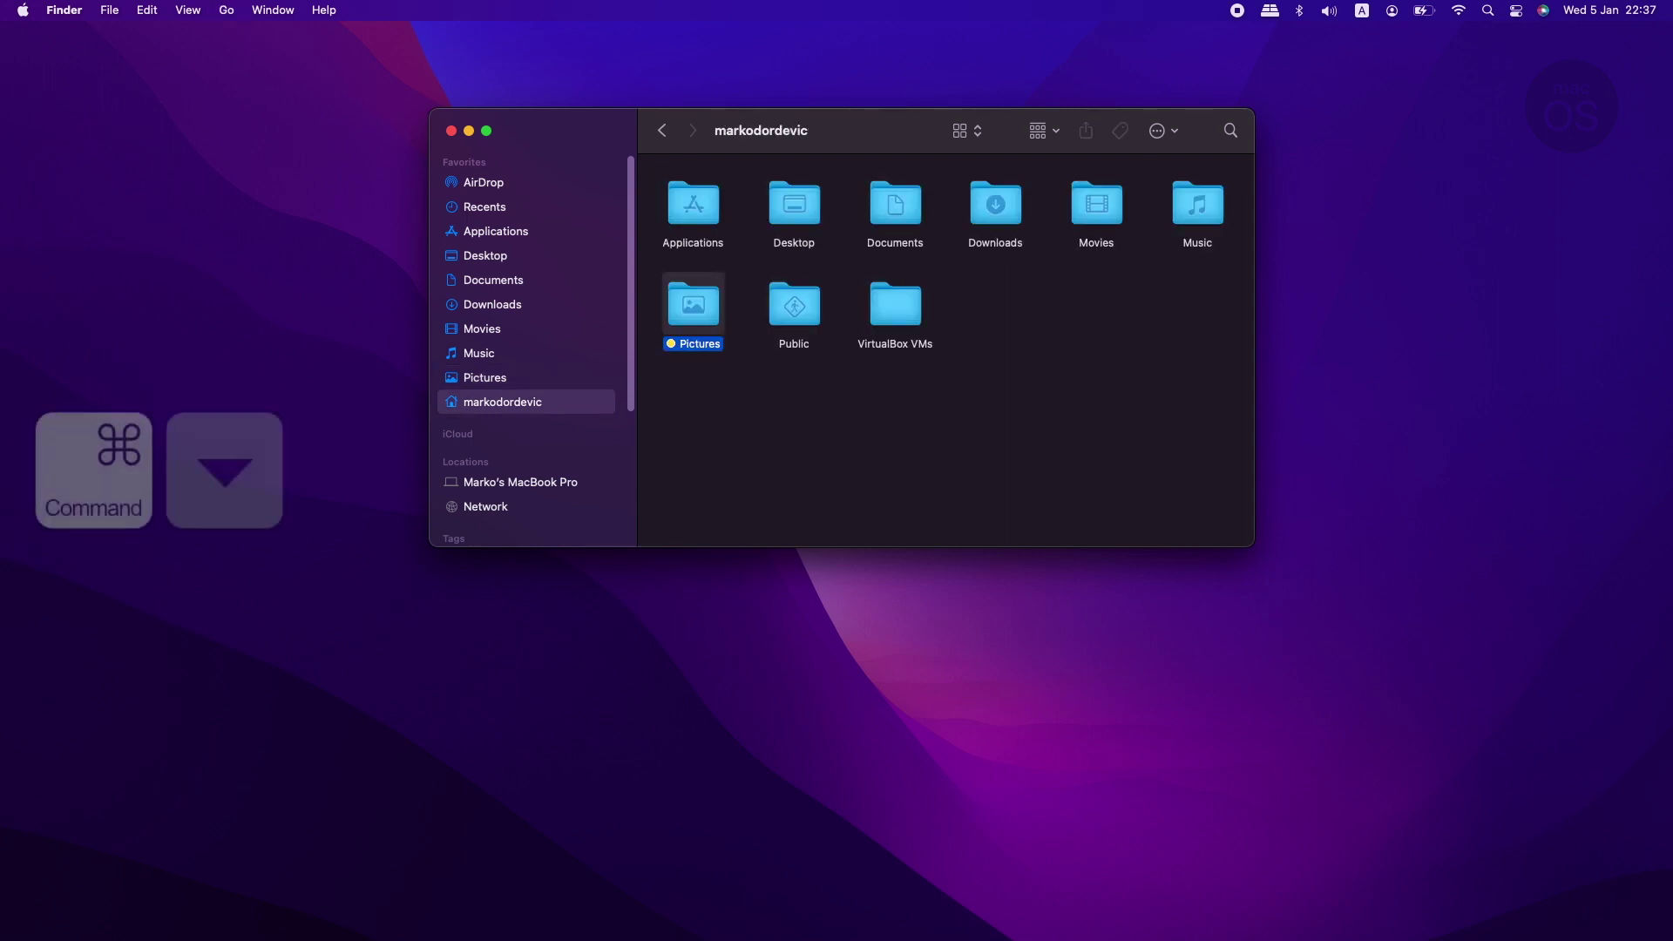
key(Right)
key(Right)
key(super+Down)
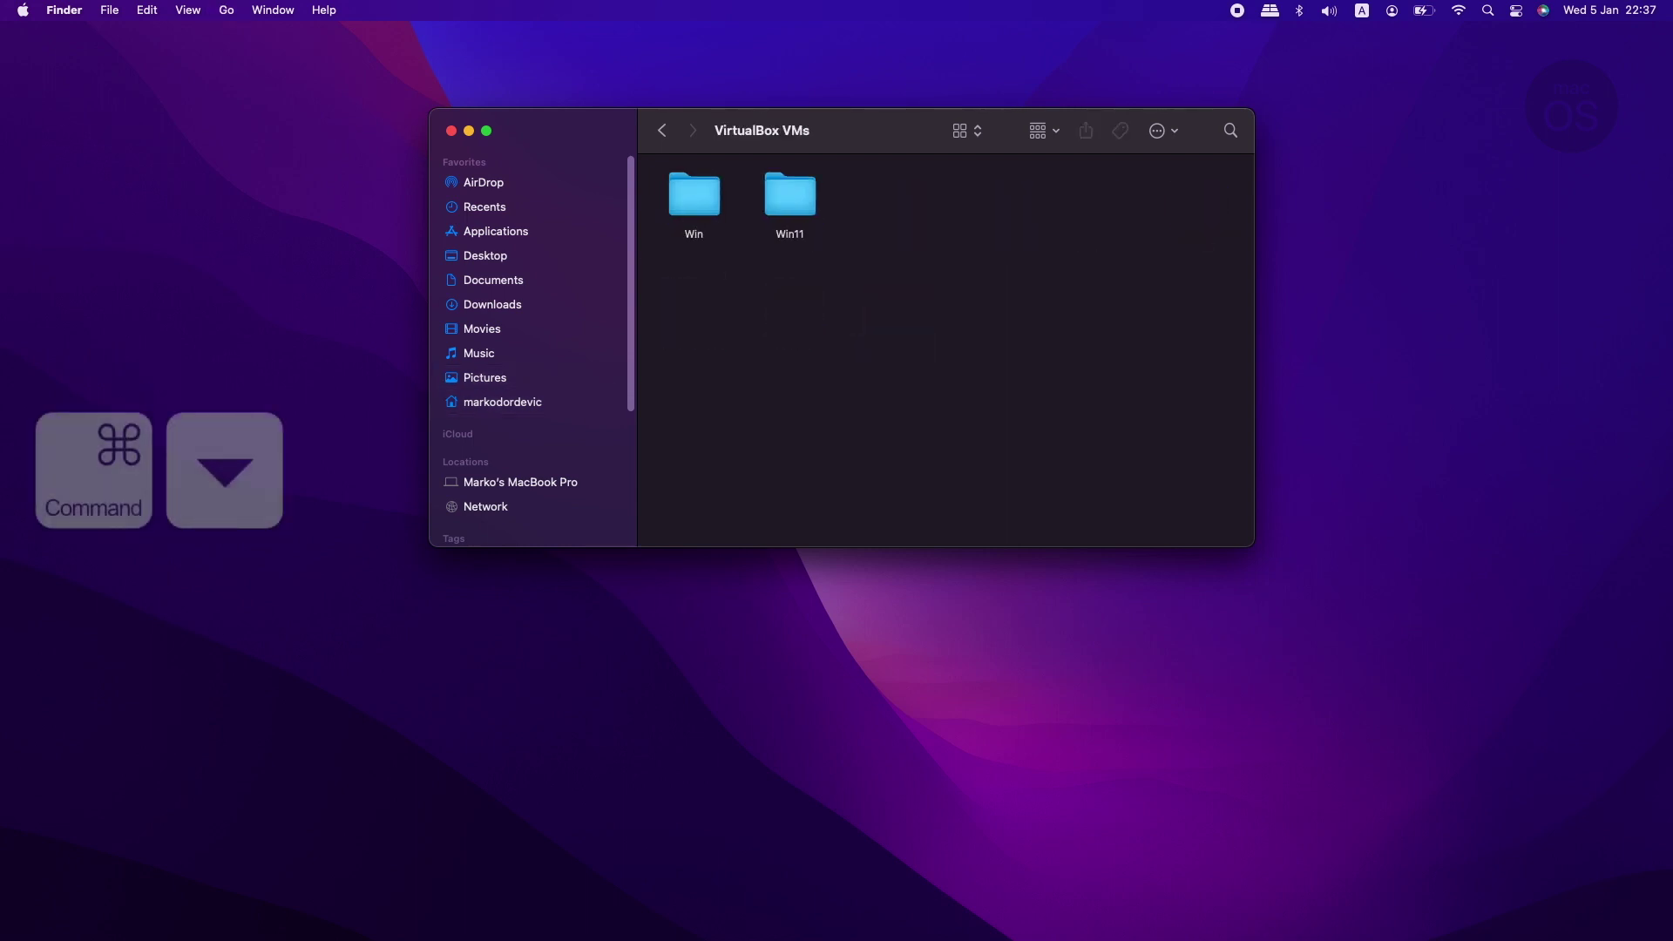
key(super+Up)
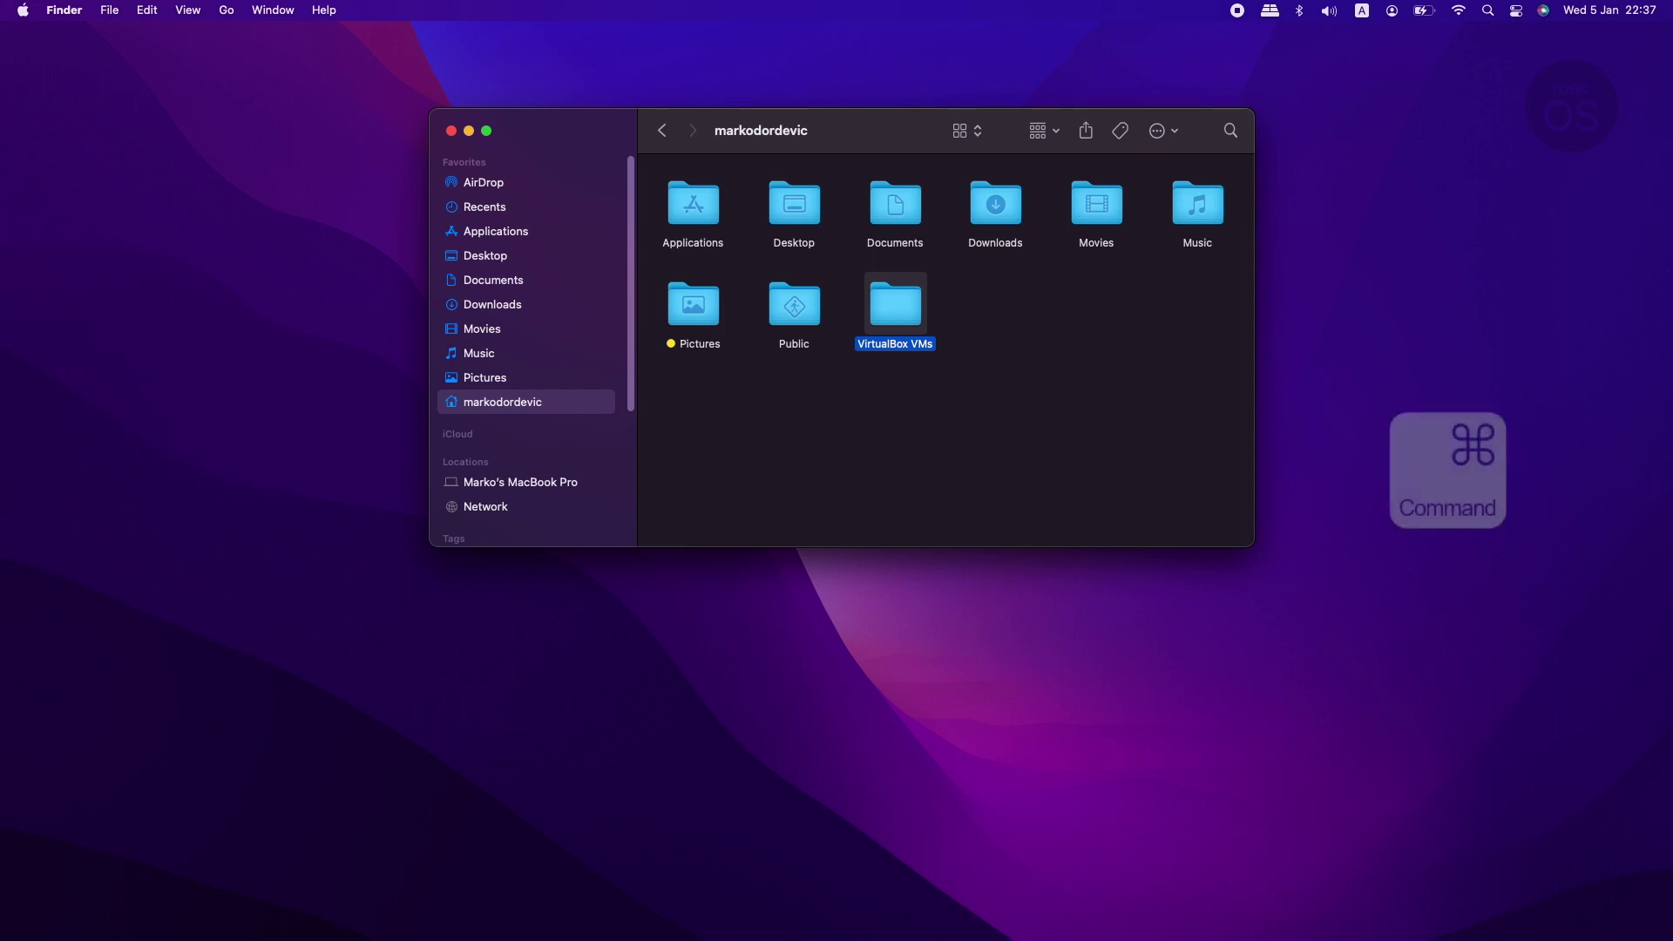
key(super+Down)
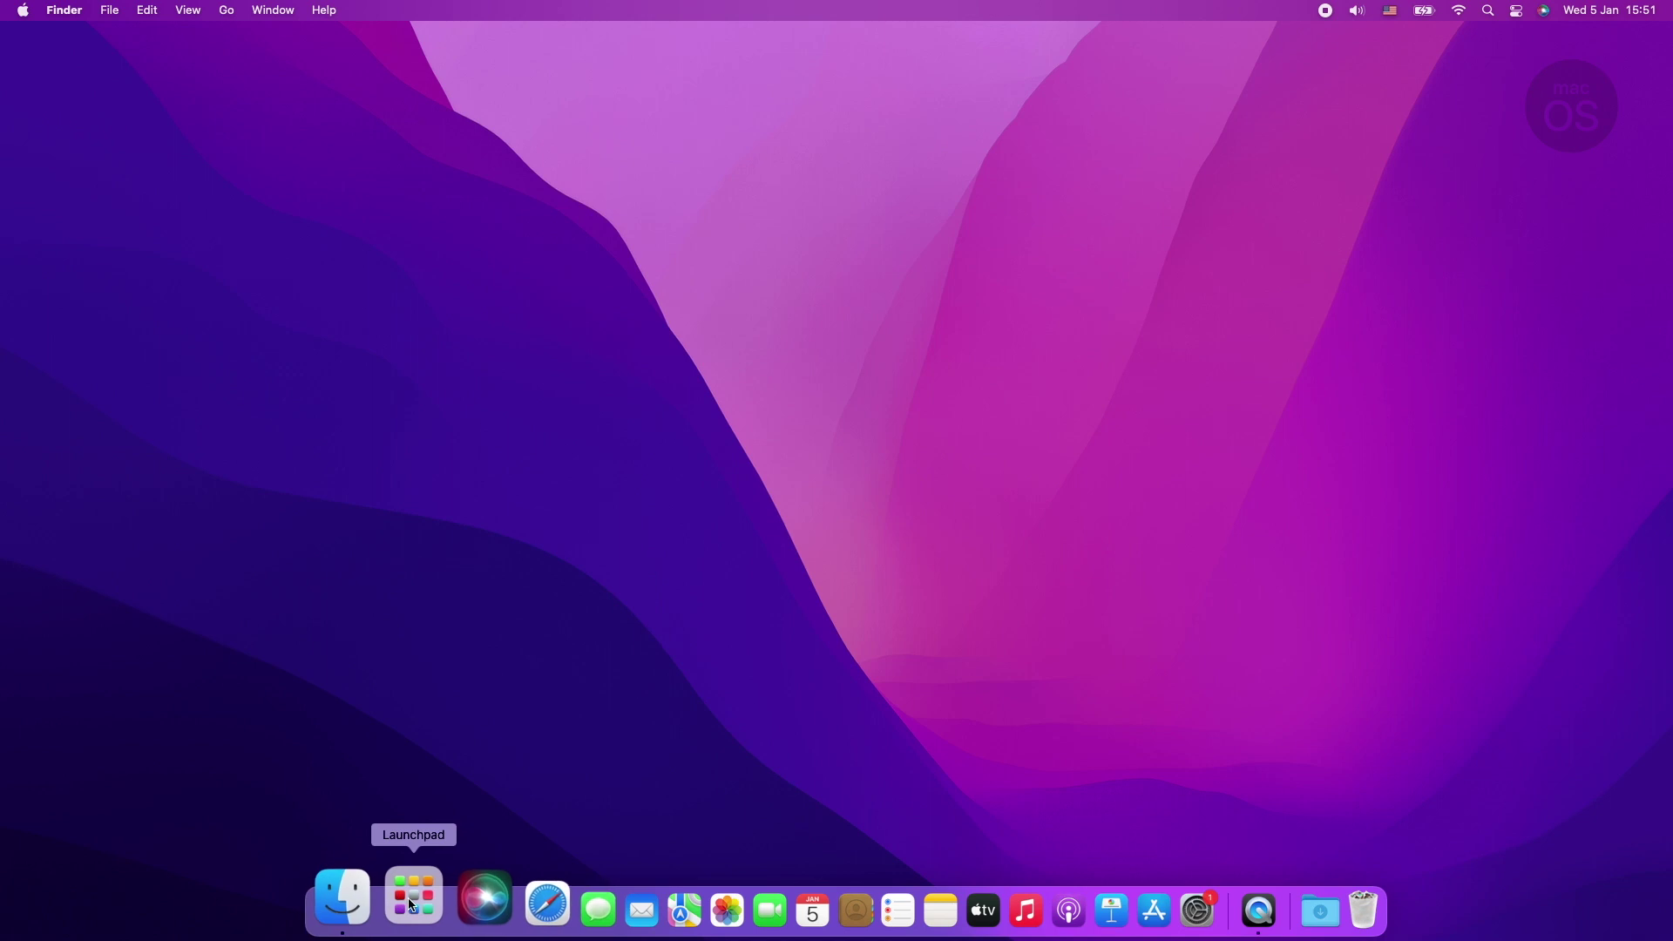
- Open the Firefox Installer's Properties from Downloads and drag the dialog higher
click(411, 903)
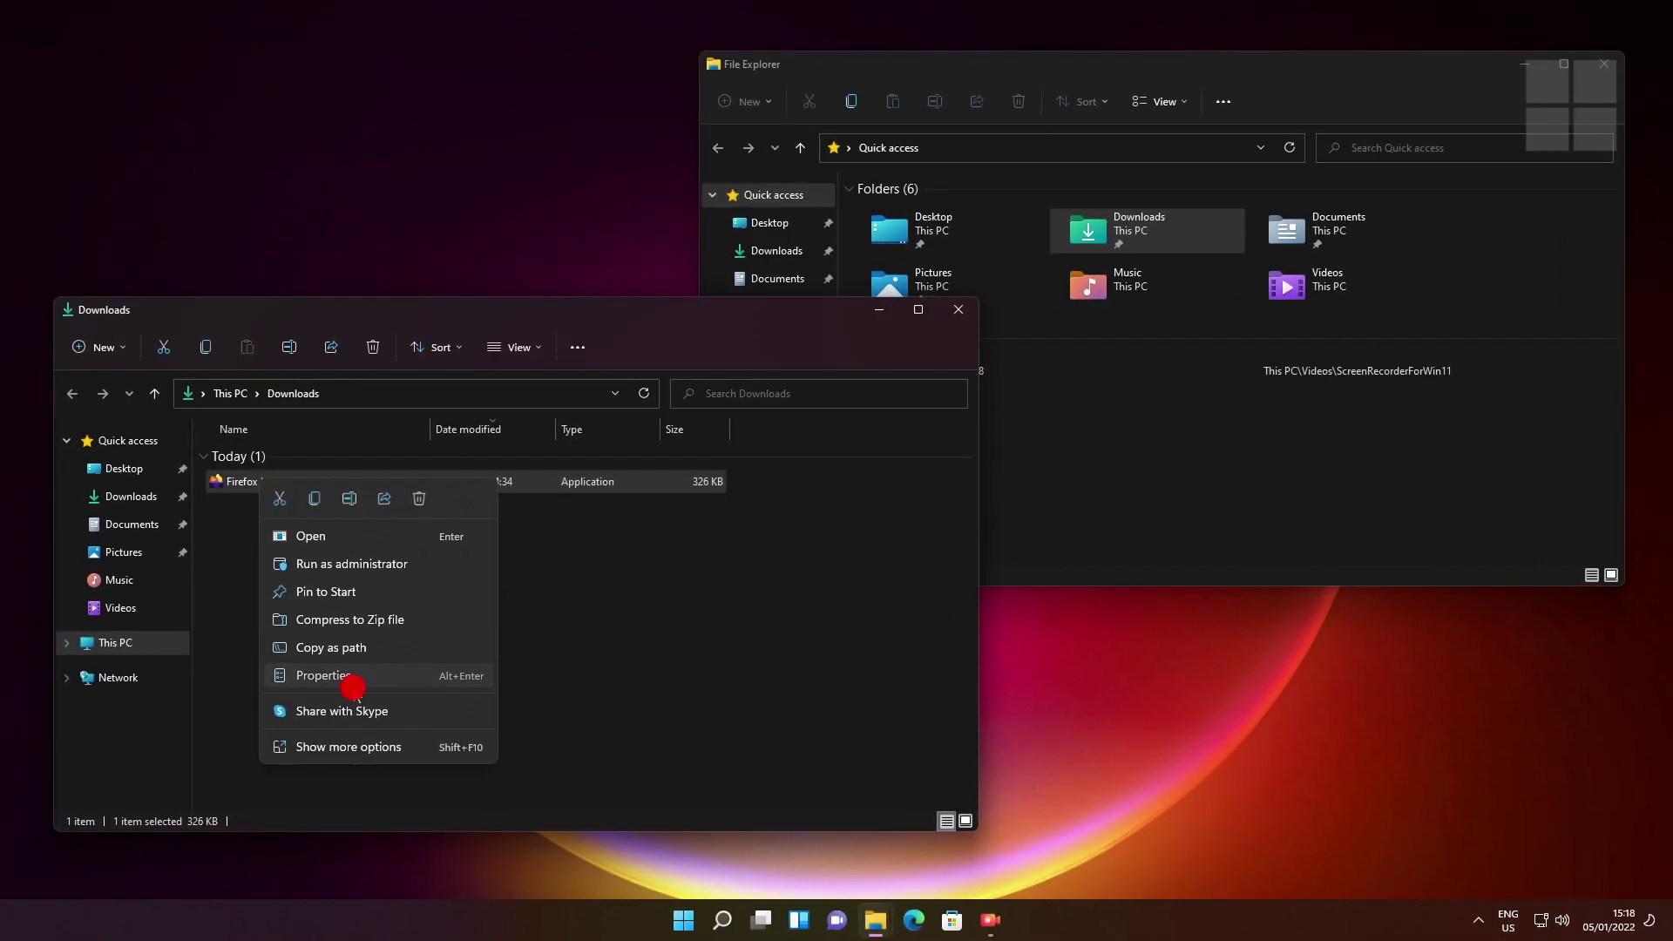
click(353, 678)
drag(475, 326, 494, 197)
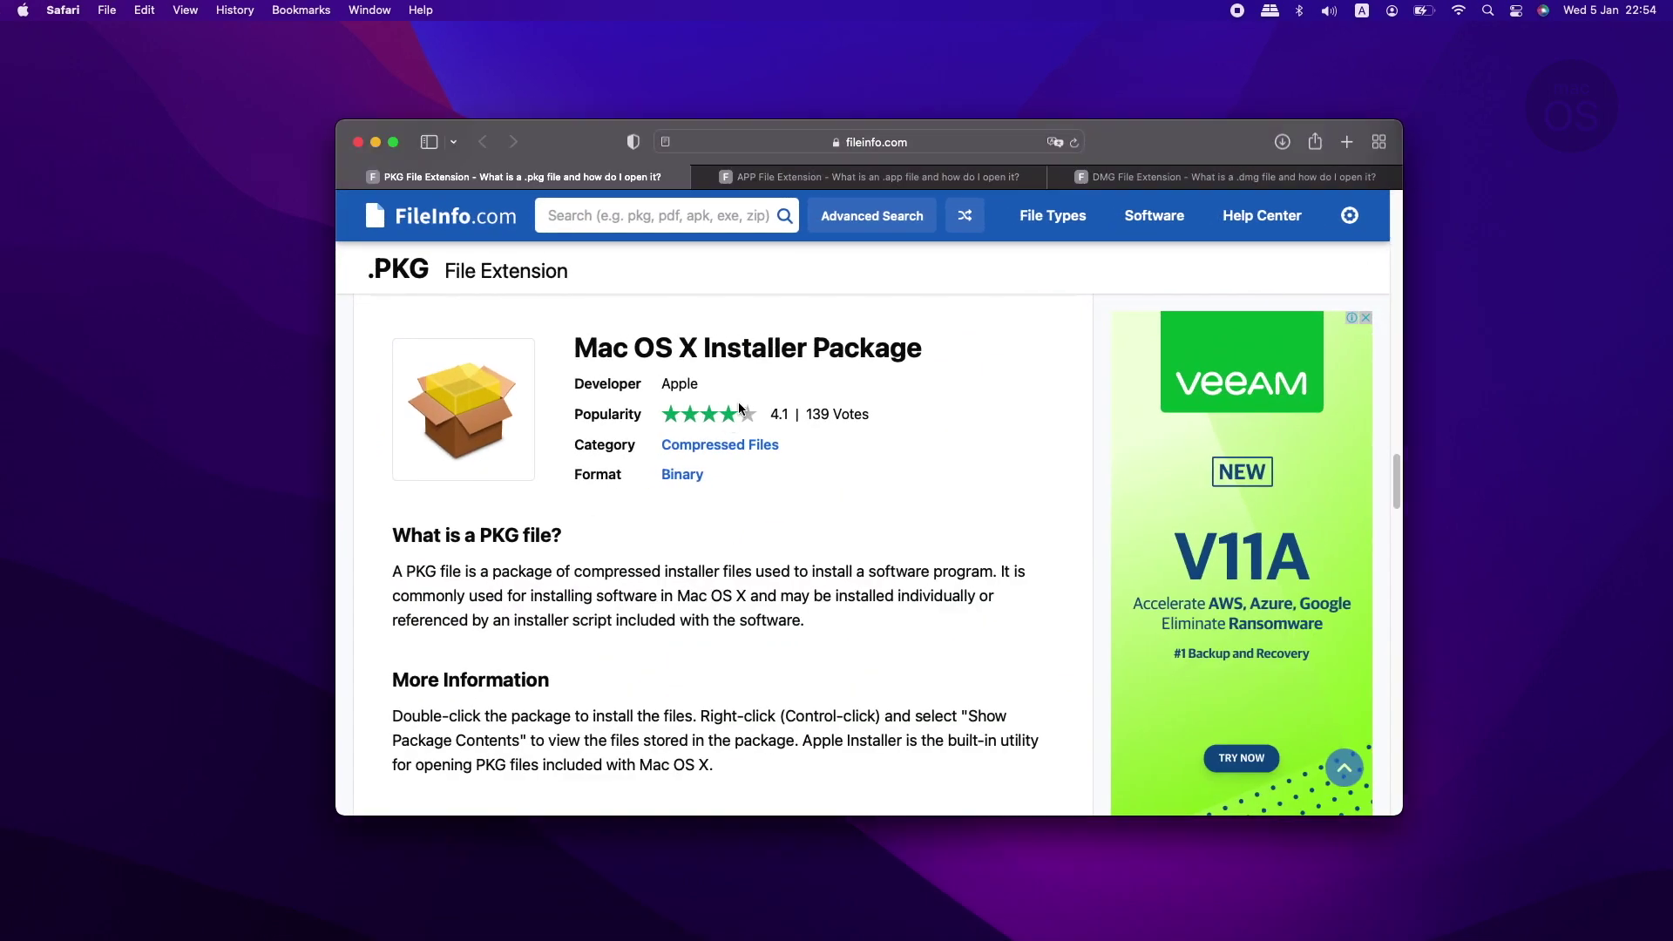
- Switch to the DMG File Extension page and highlight the 'What is a DMG file?' paragraph
click(851, 177)
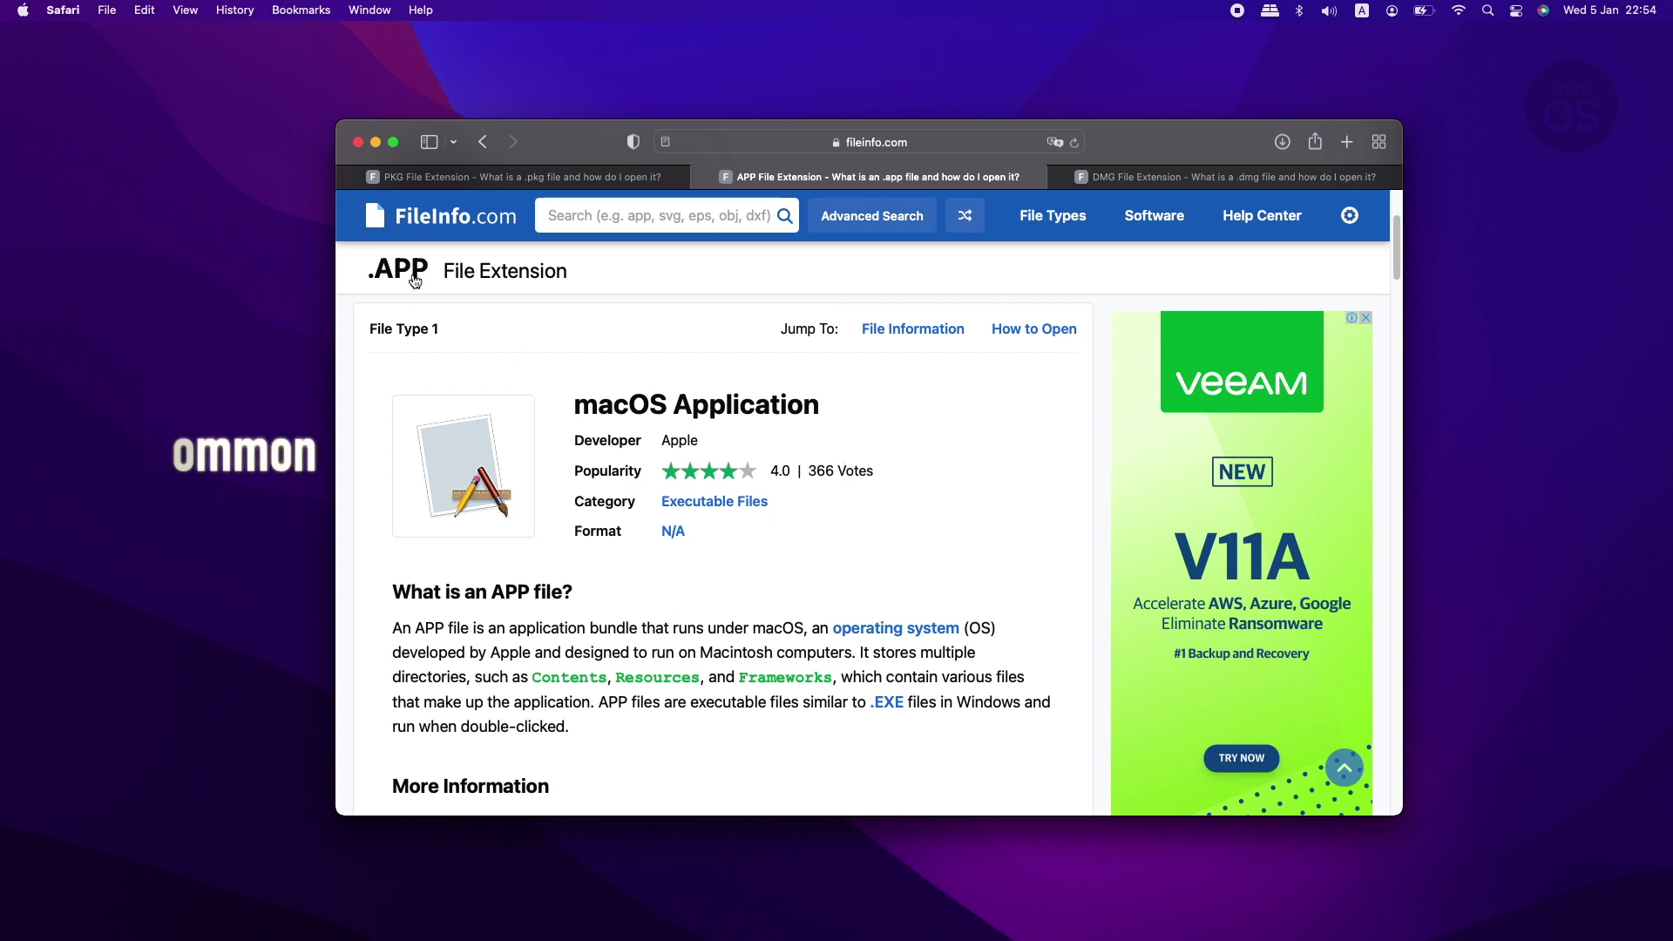
click(1128, 180)
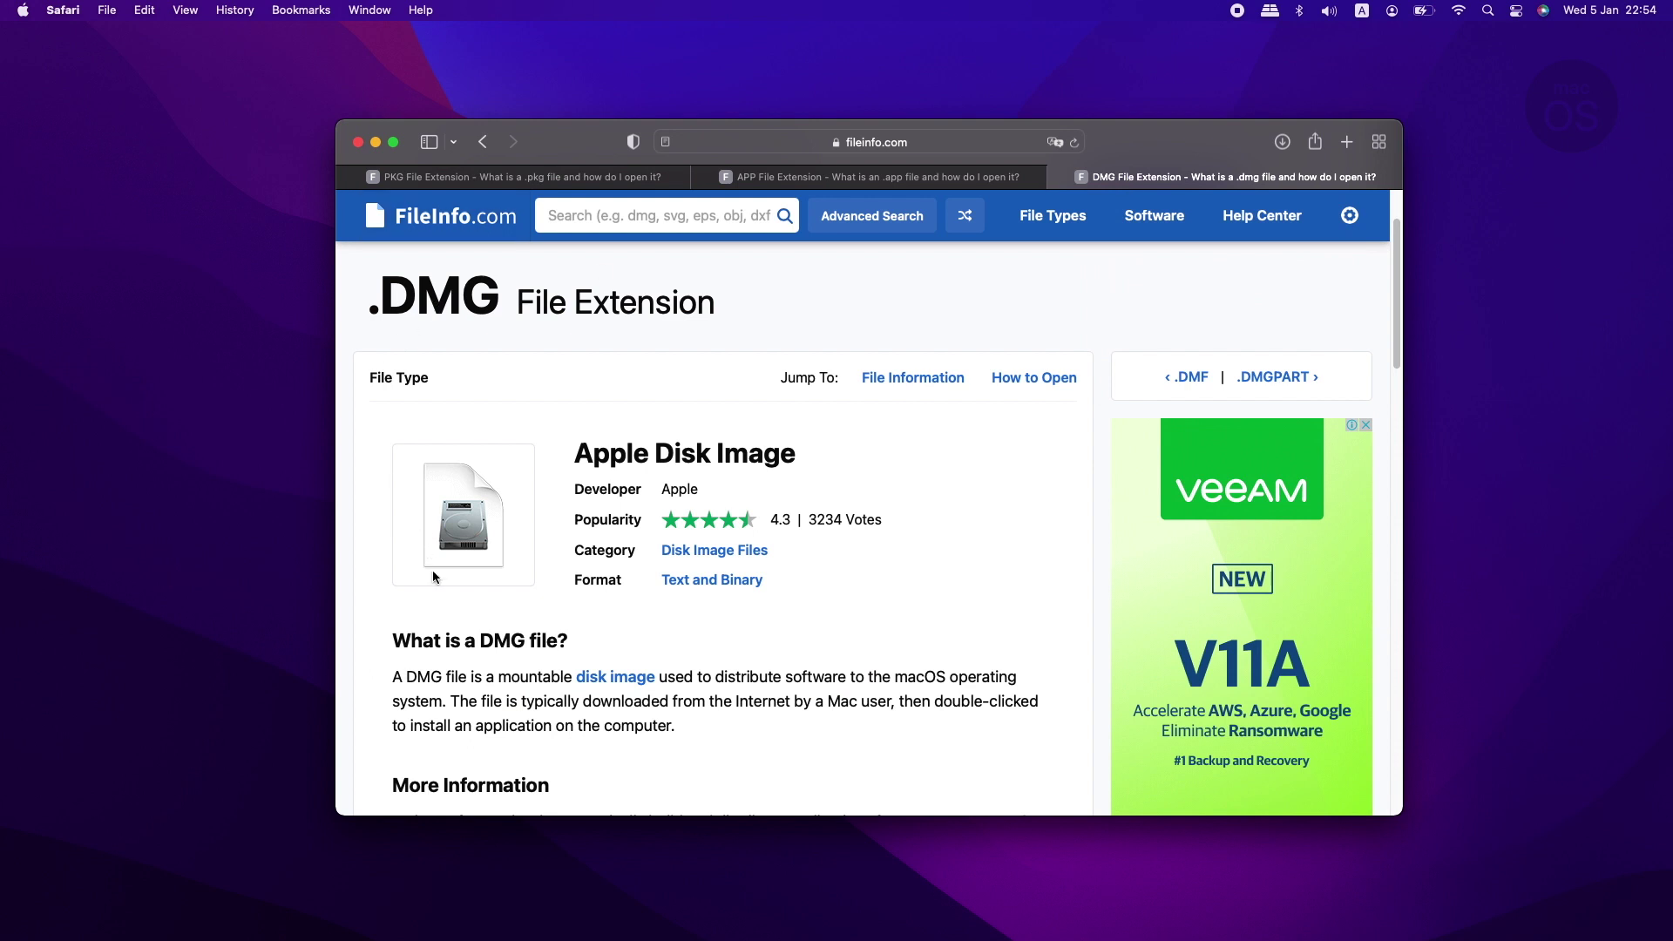
mouse_move(517, 669)
mouse_down()
mouse_move(1037, 671)
mouse_move(834, 669)
mouse_up()
drag(1011, 679, 1033, 726)
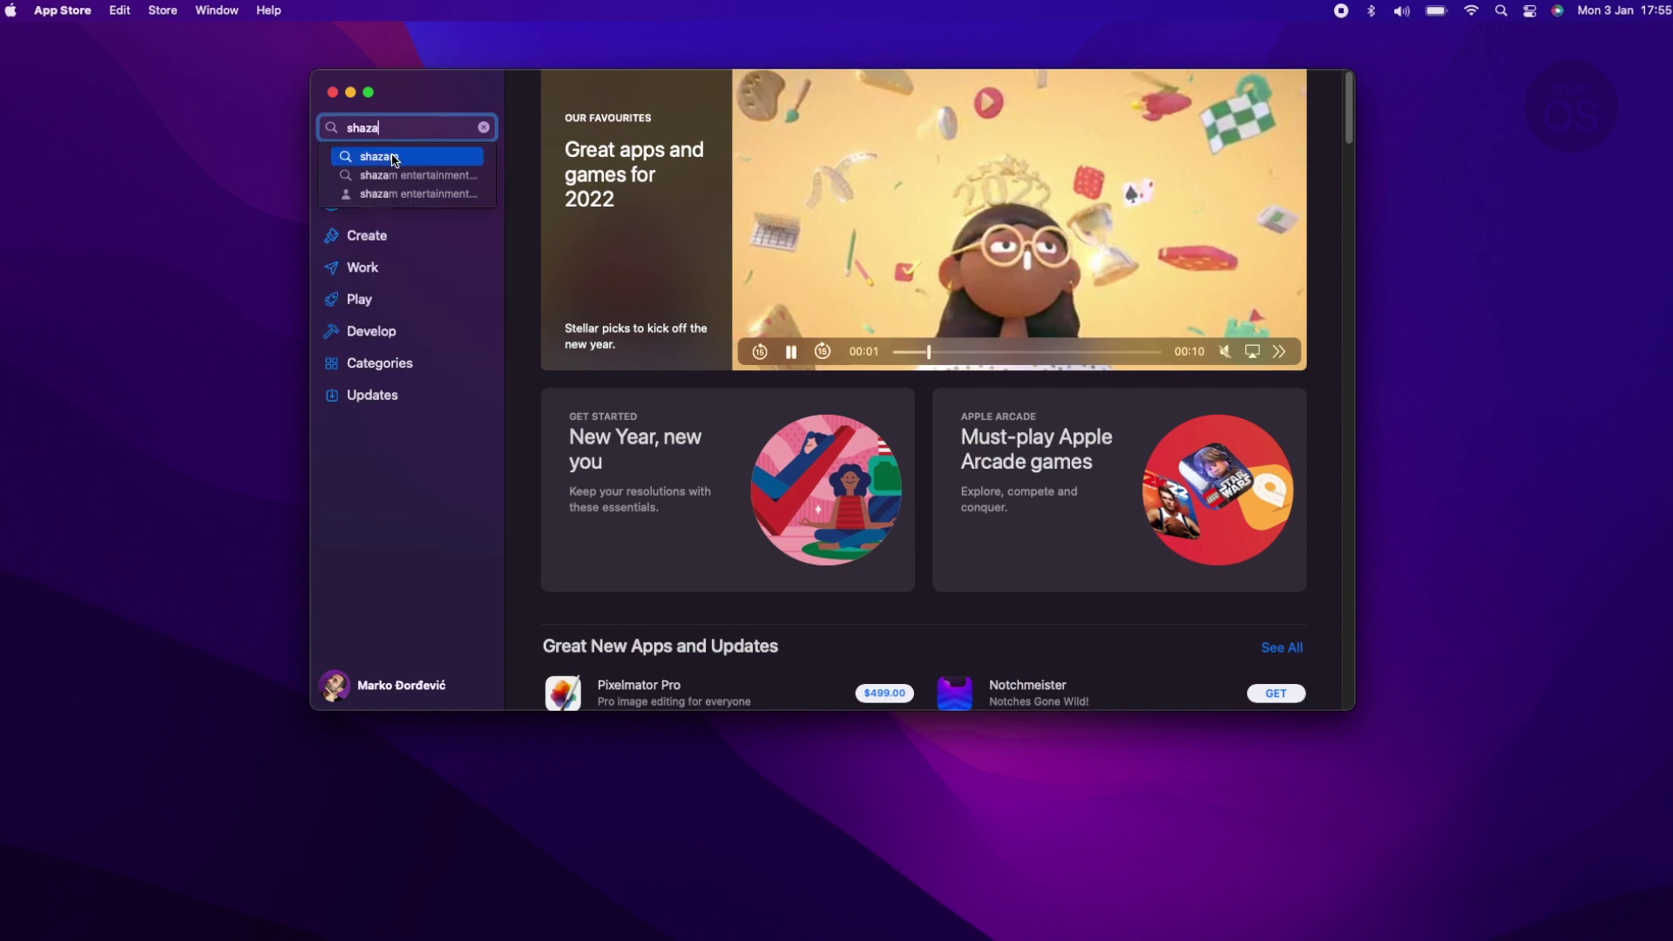
click(393, 159)
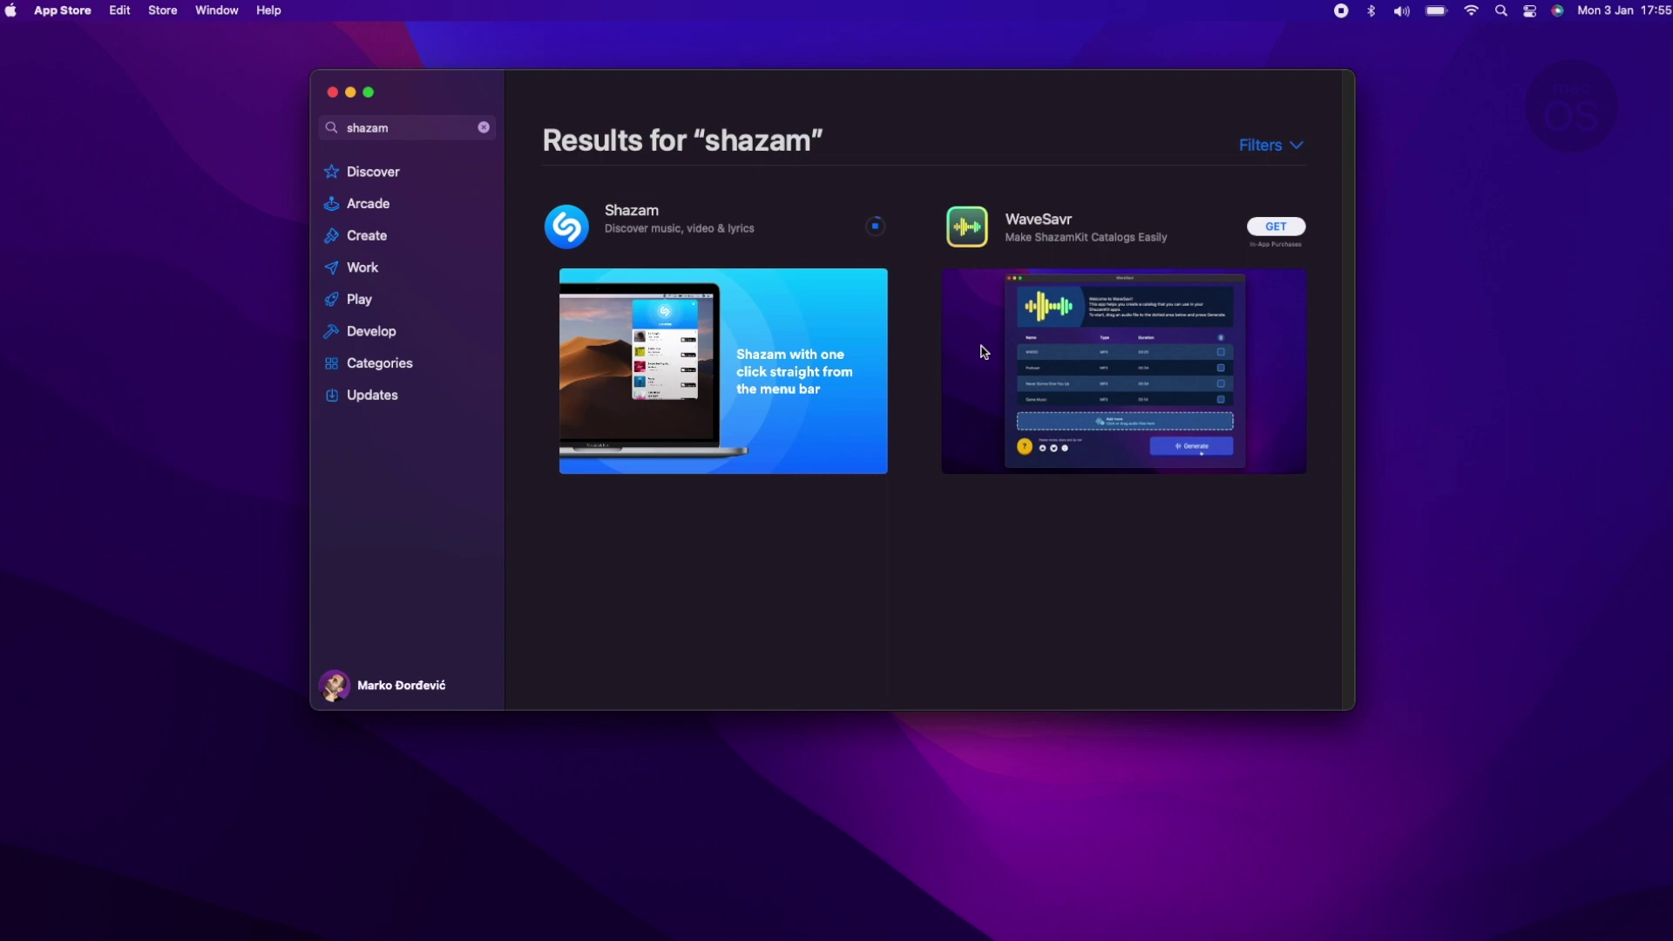
click(384, 911)
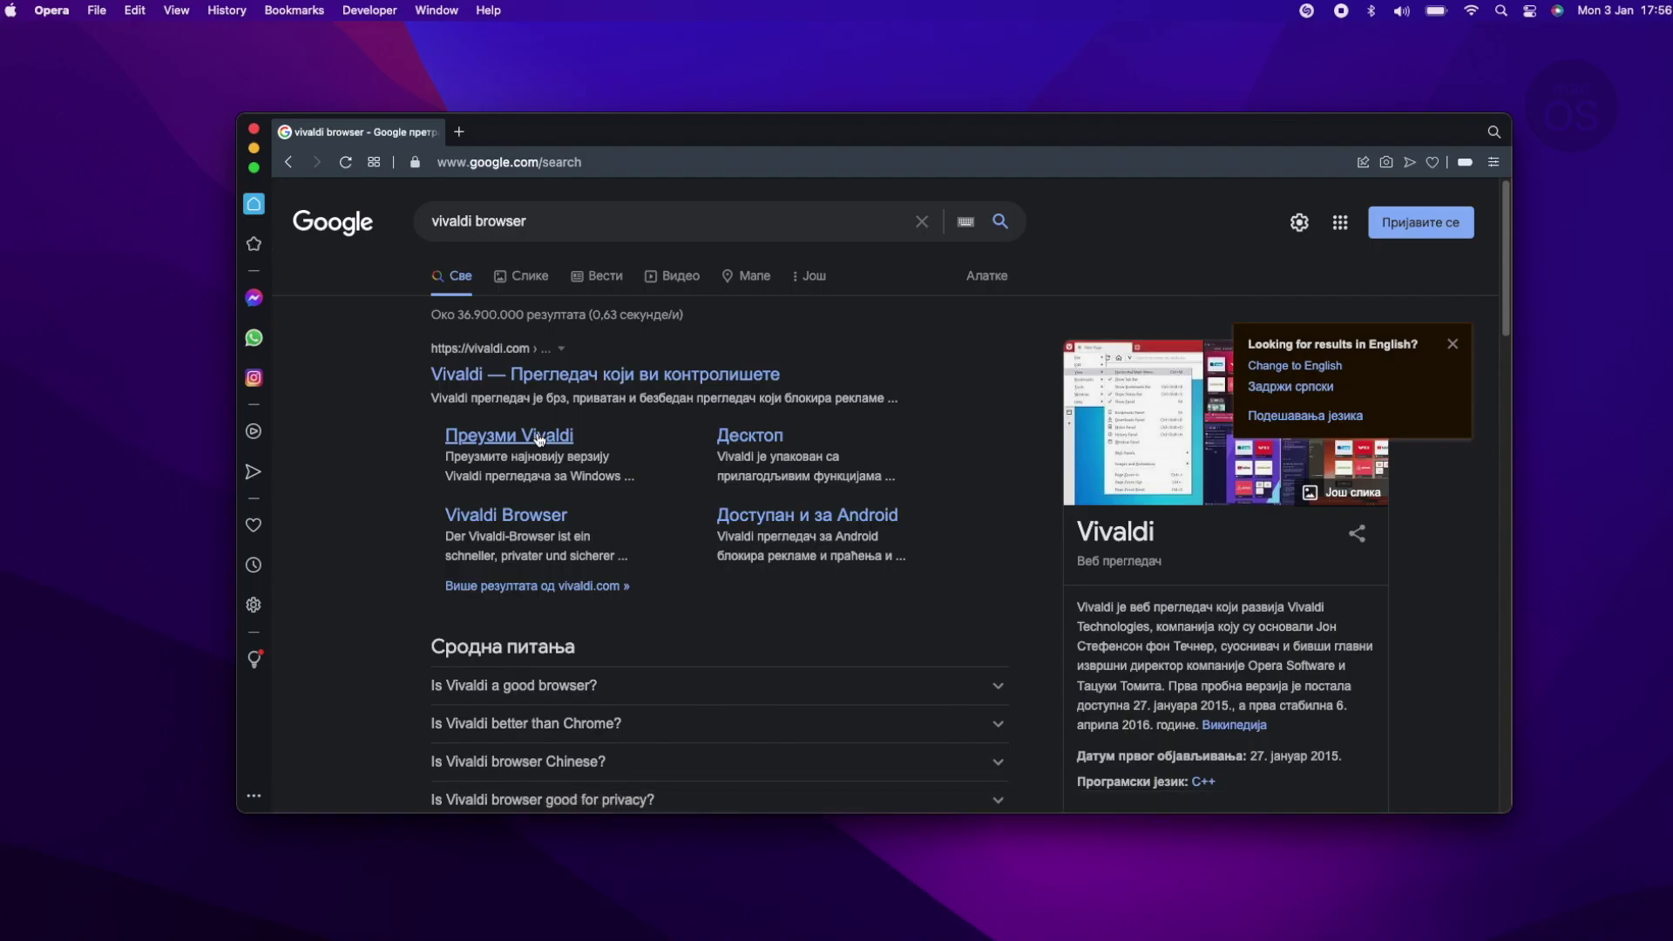
click(540, 437)
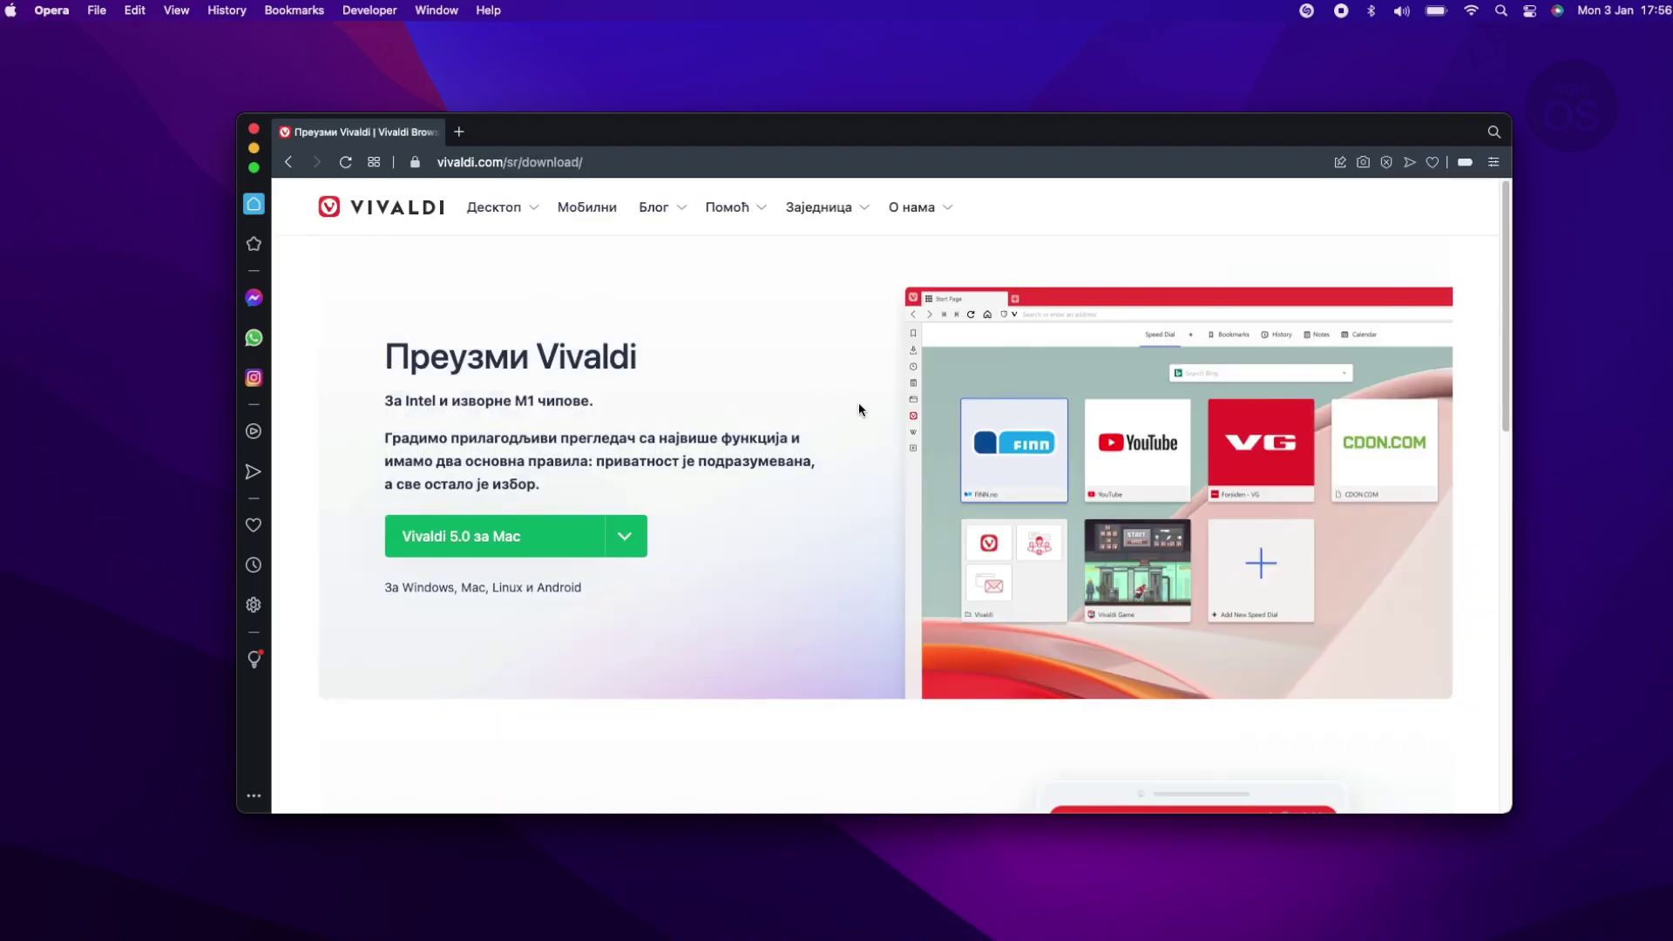
- Download the Vivaldi disk image, copy Vivaldi into Applications, and start installing Opera after reviewing Options
click(563, 524)
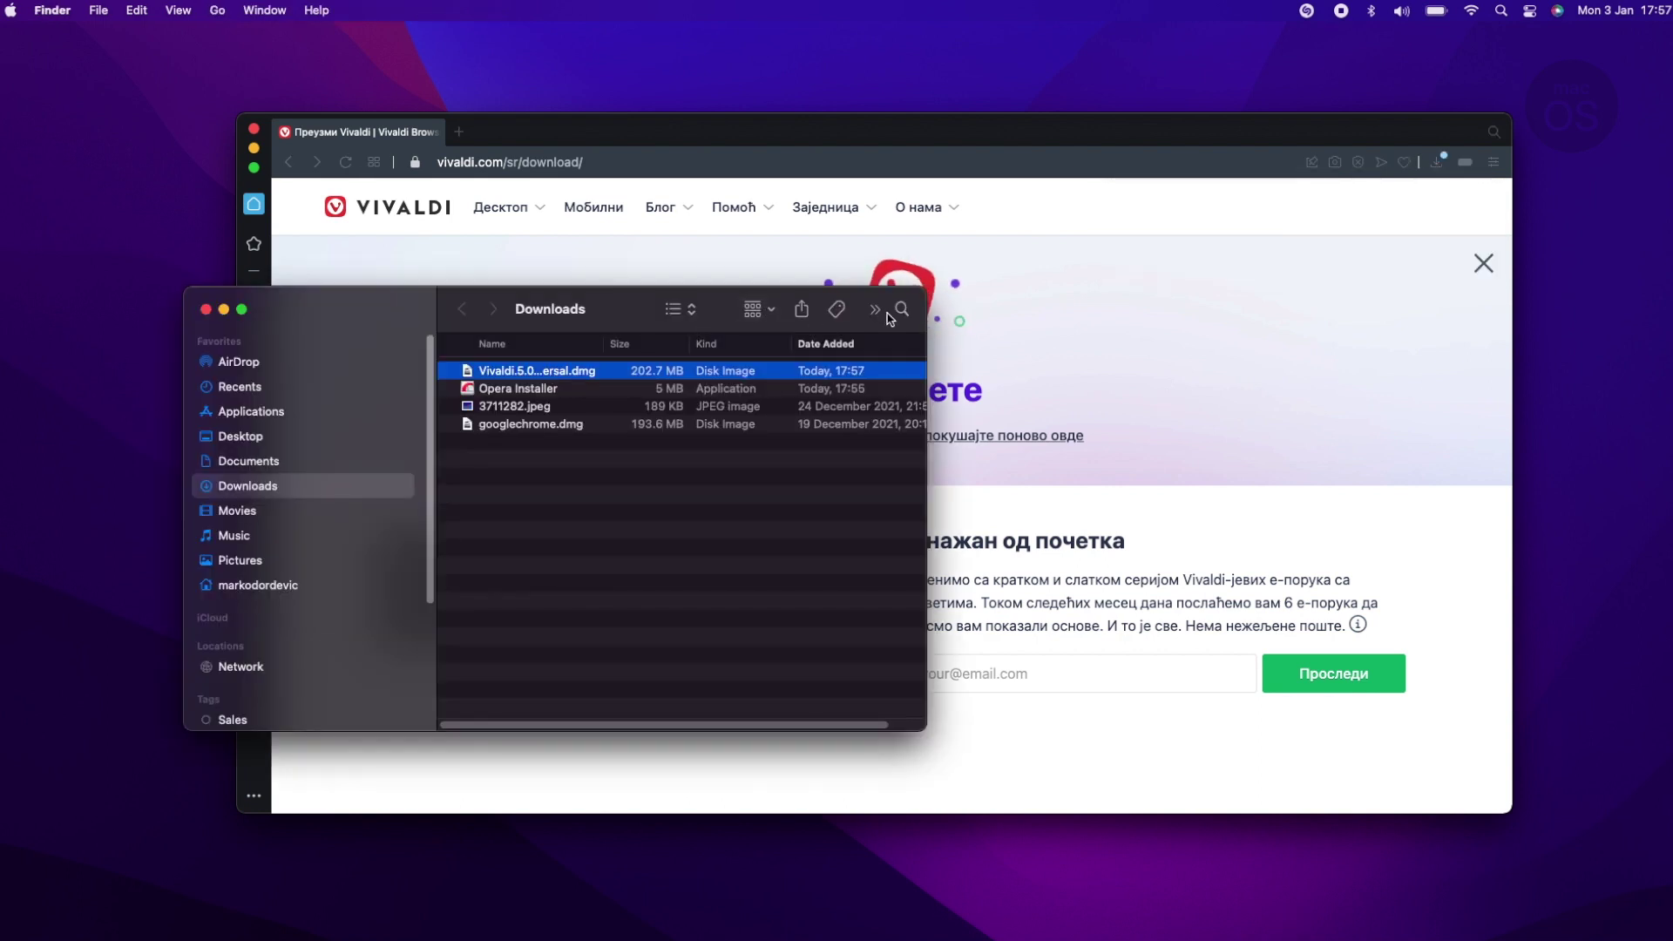
double_click(896, 372)
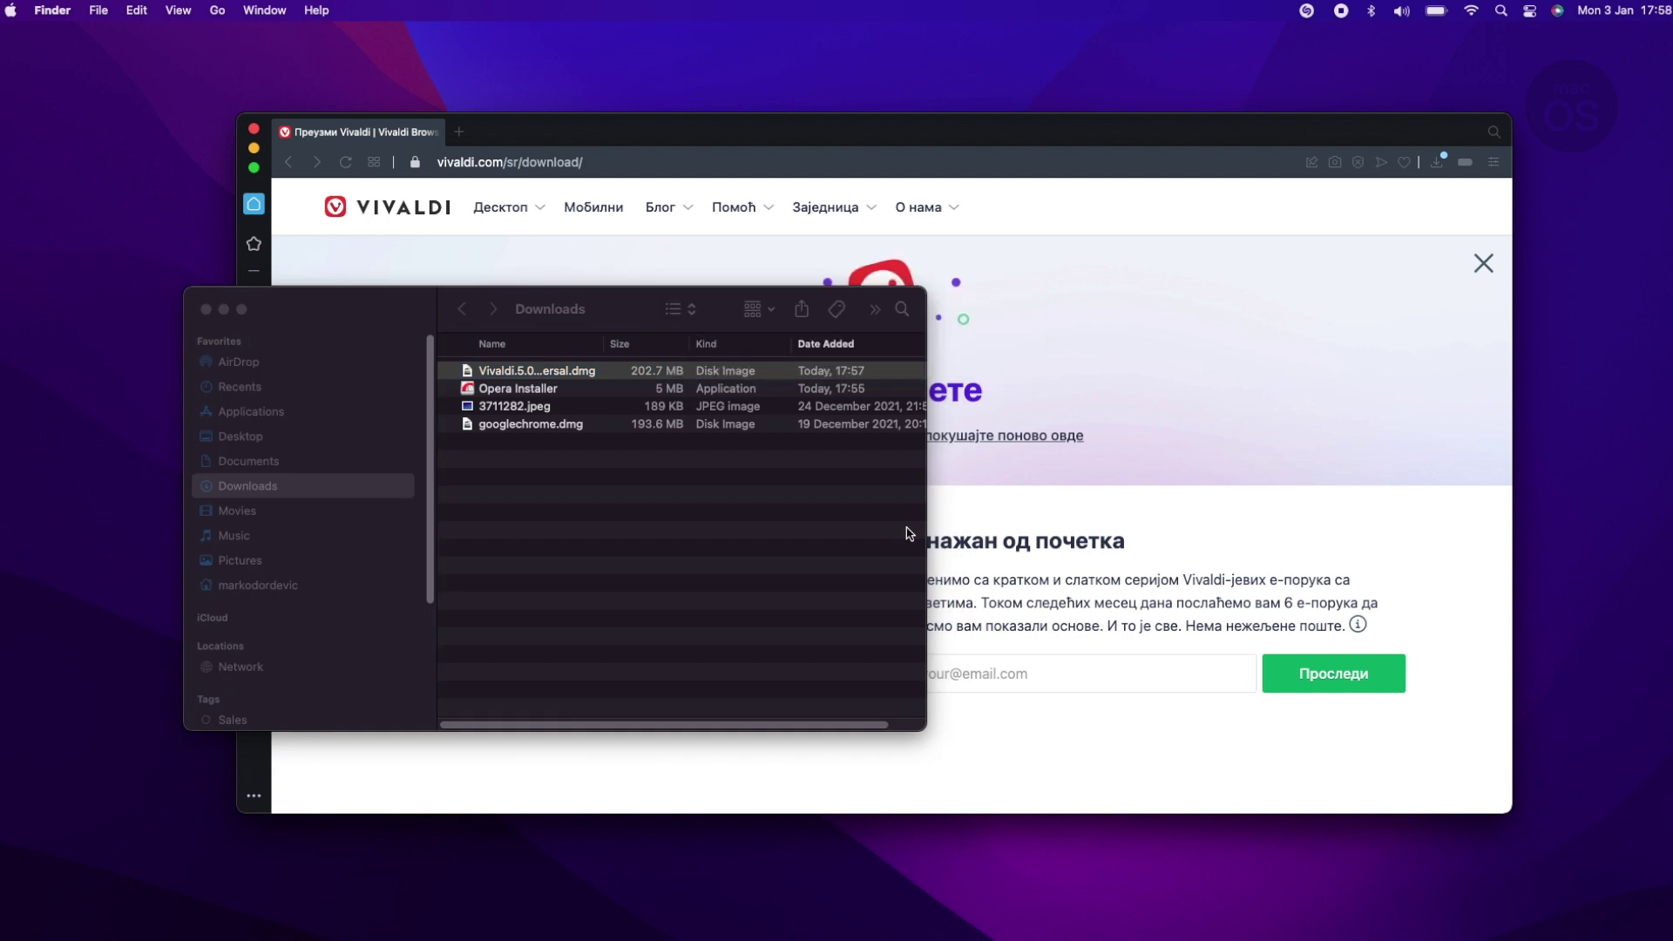
drag(216, 248, 418, 245)
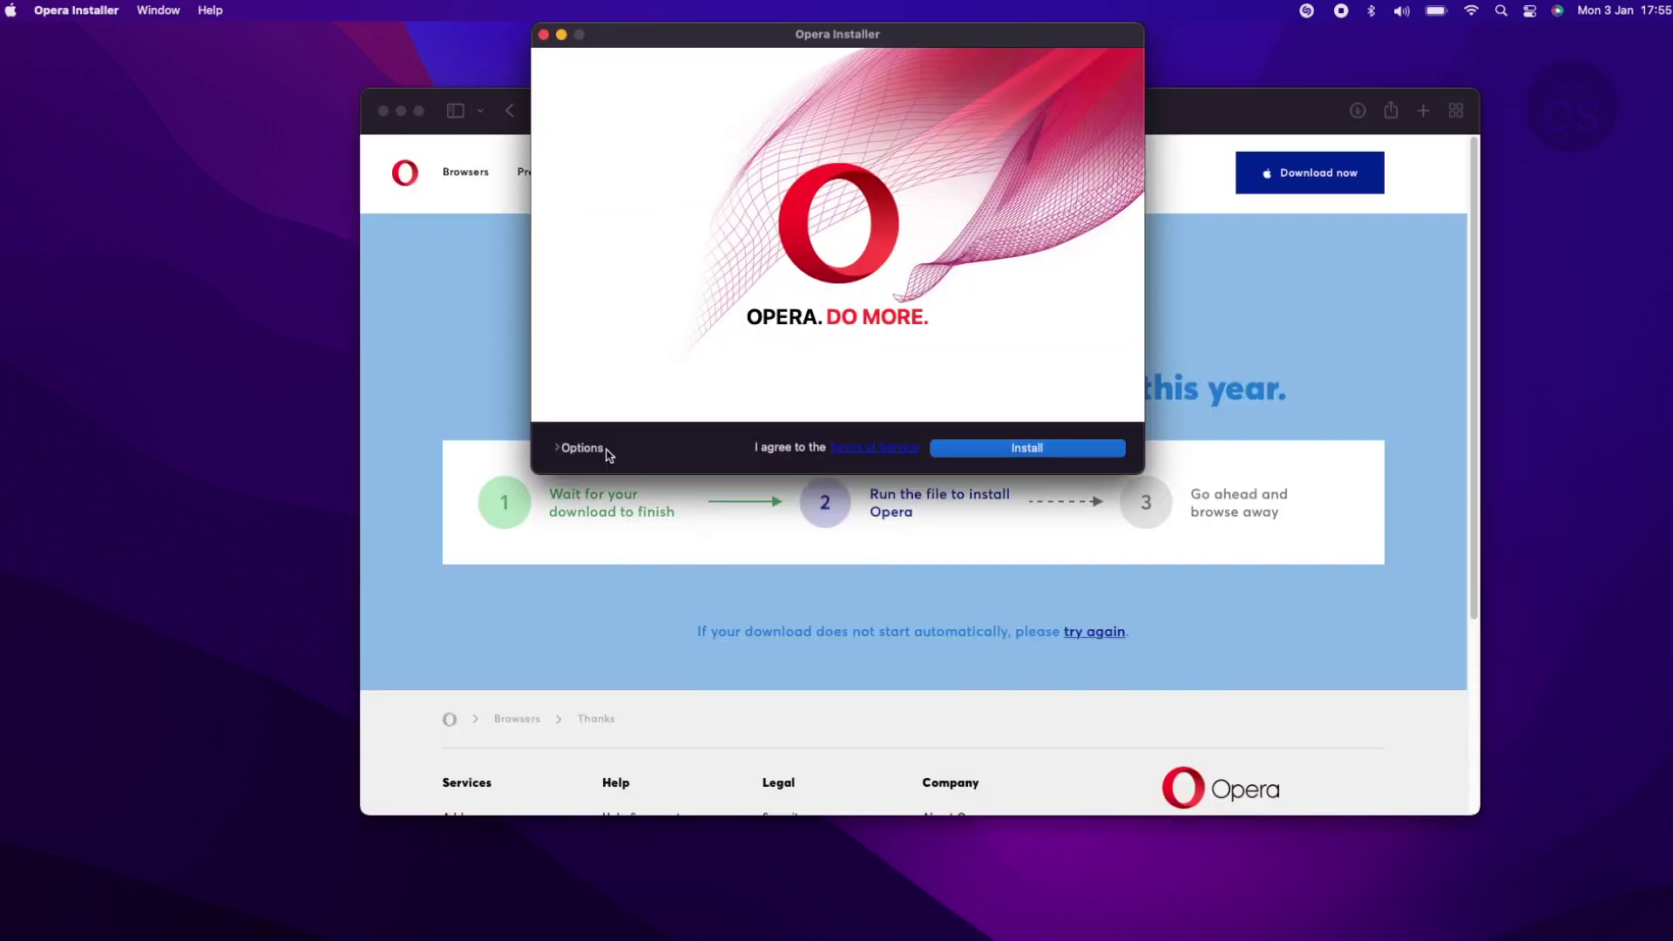
click(582, 448)
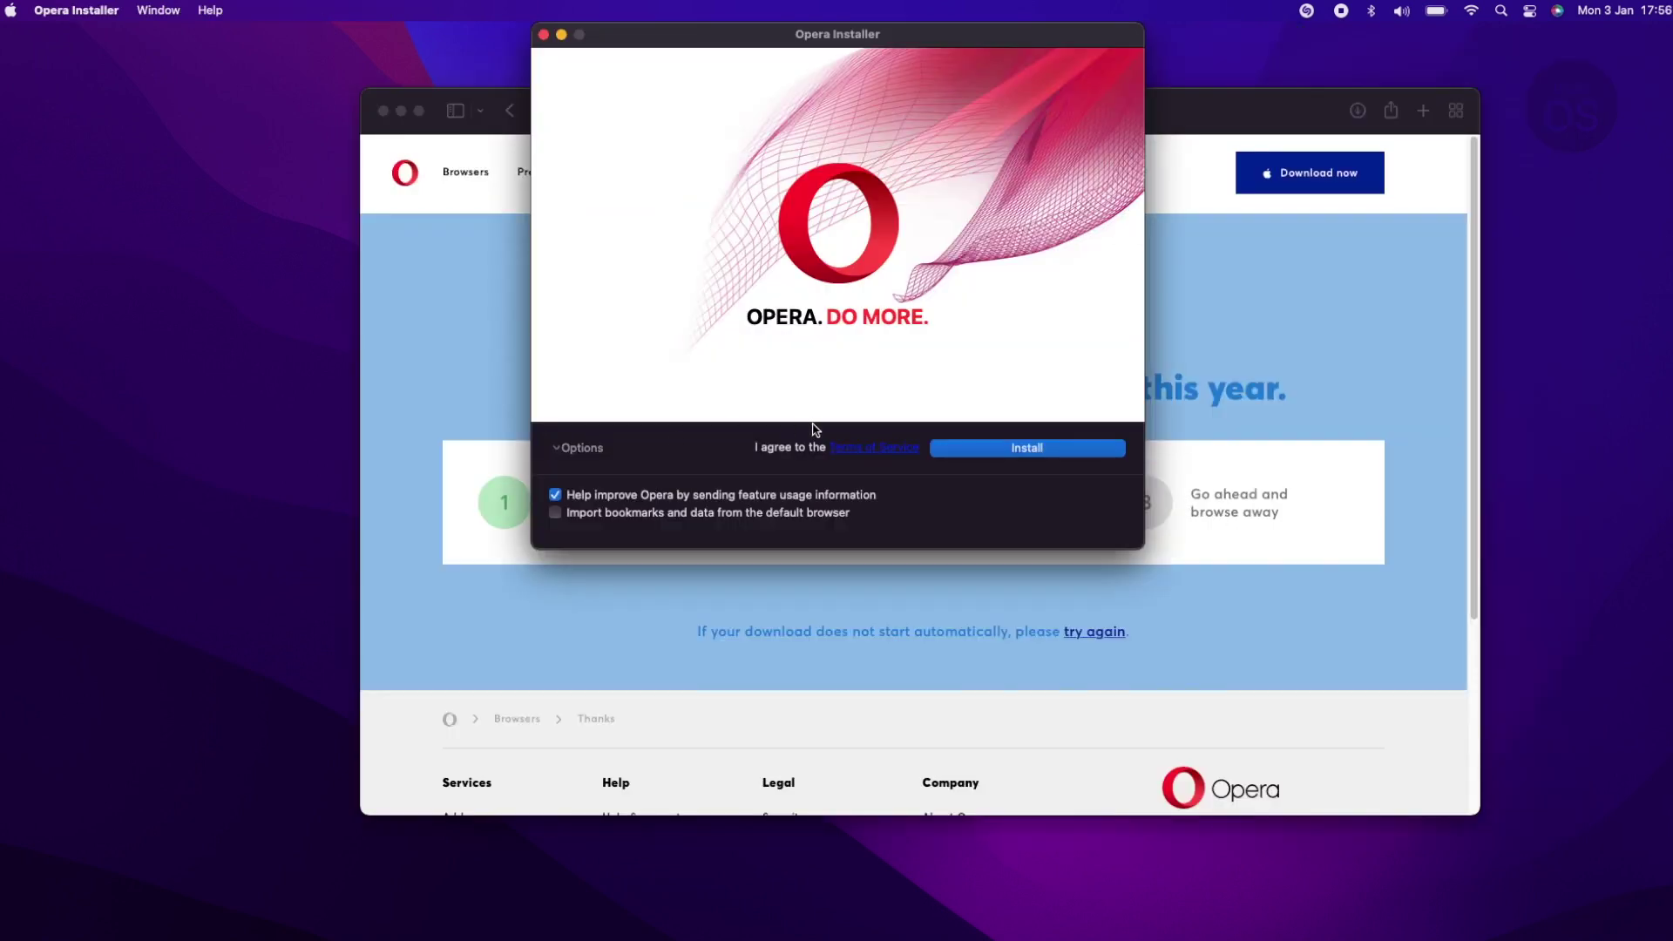
click(1003, 453)
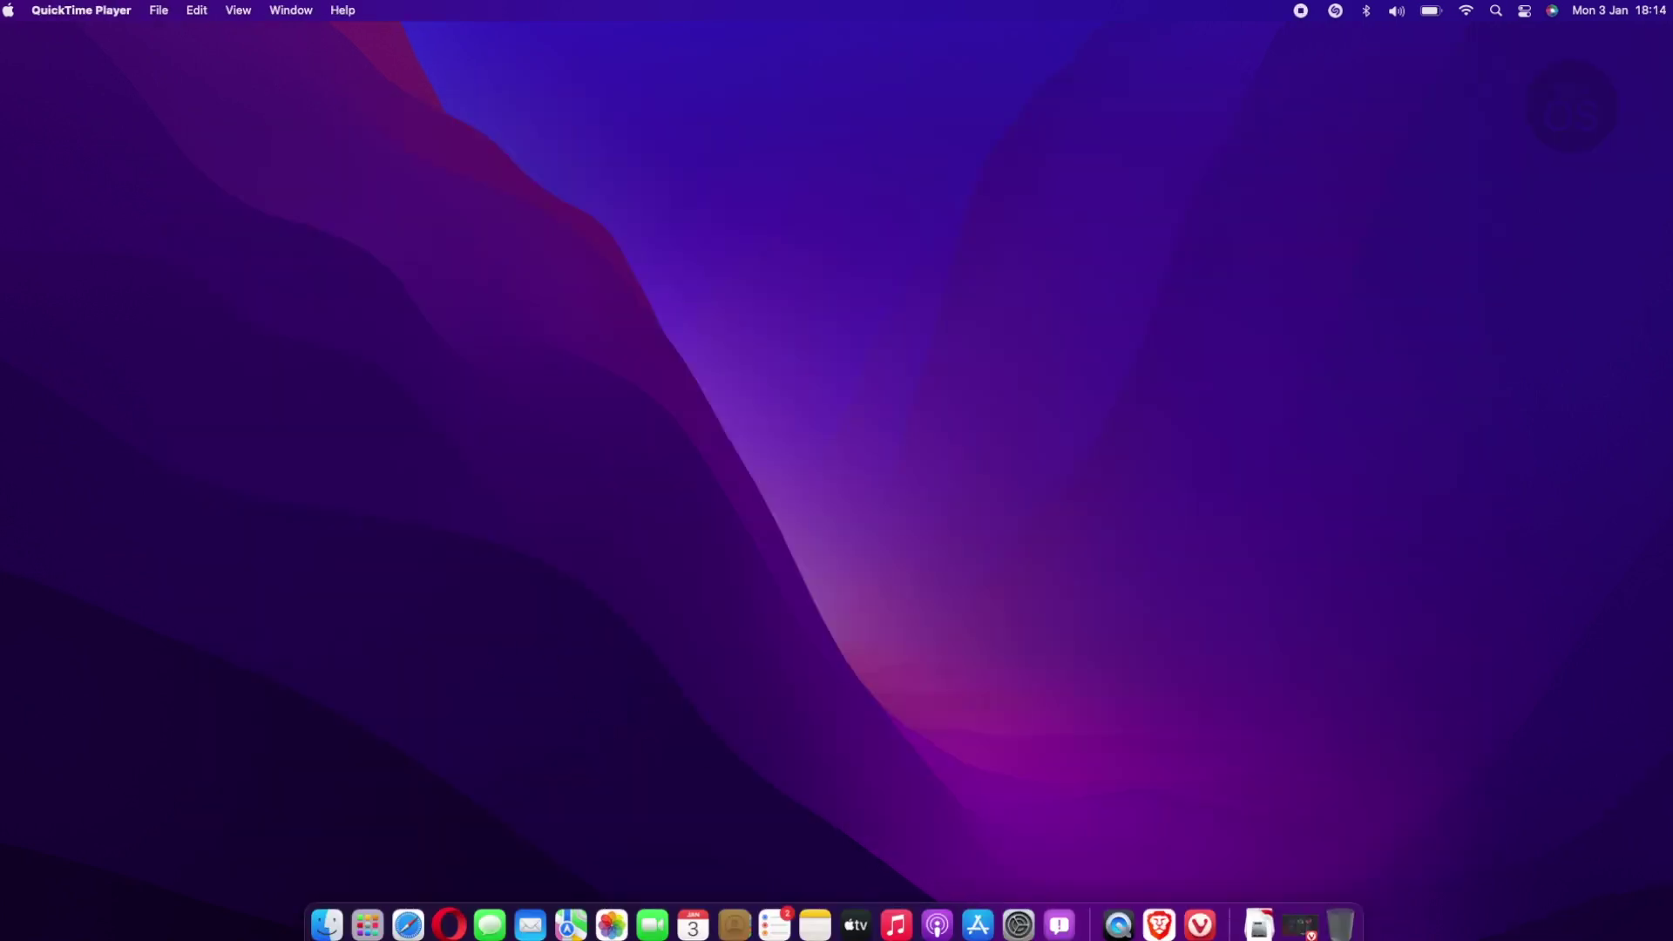
- Delete Shazam in Launchpad's jiggle mode, and check whether Google Chrome can be removed there
click(374, 919)
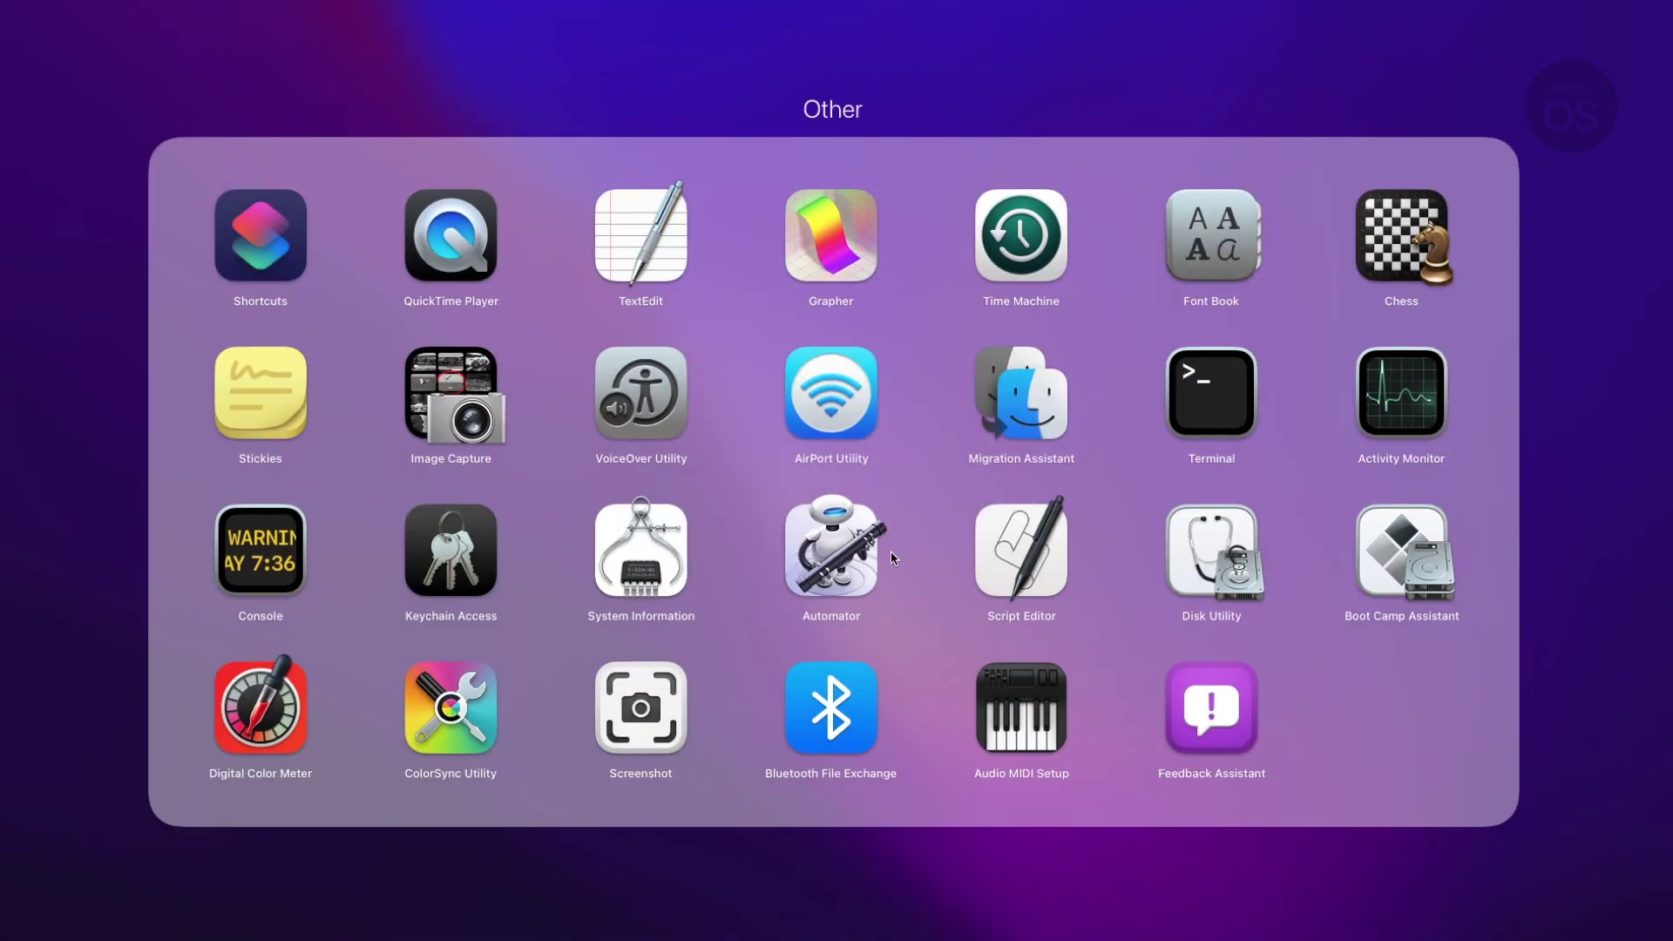
click(734, 851)
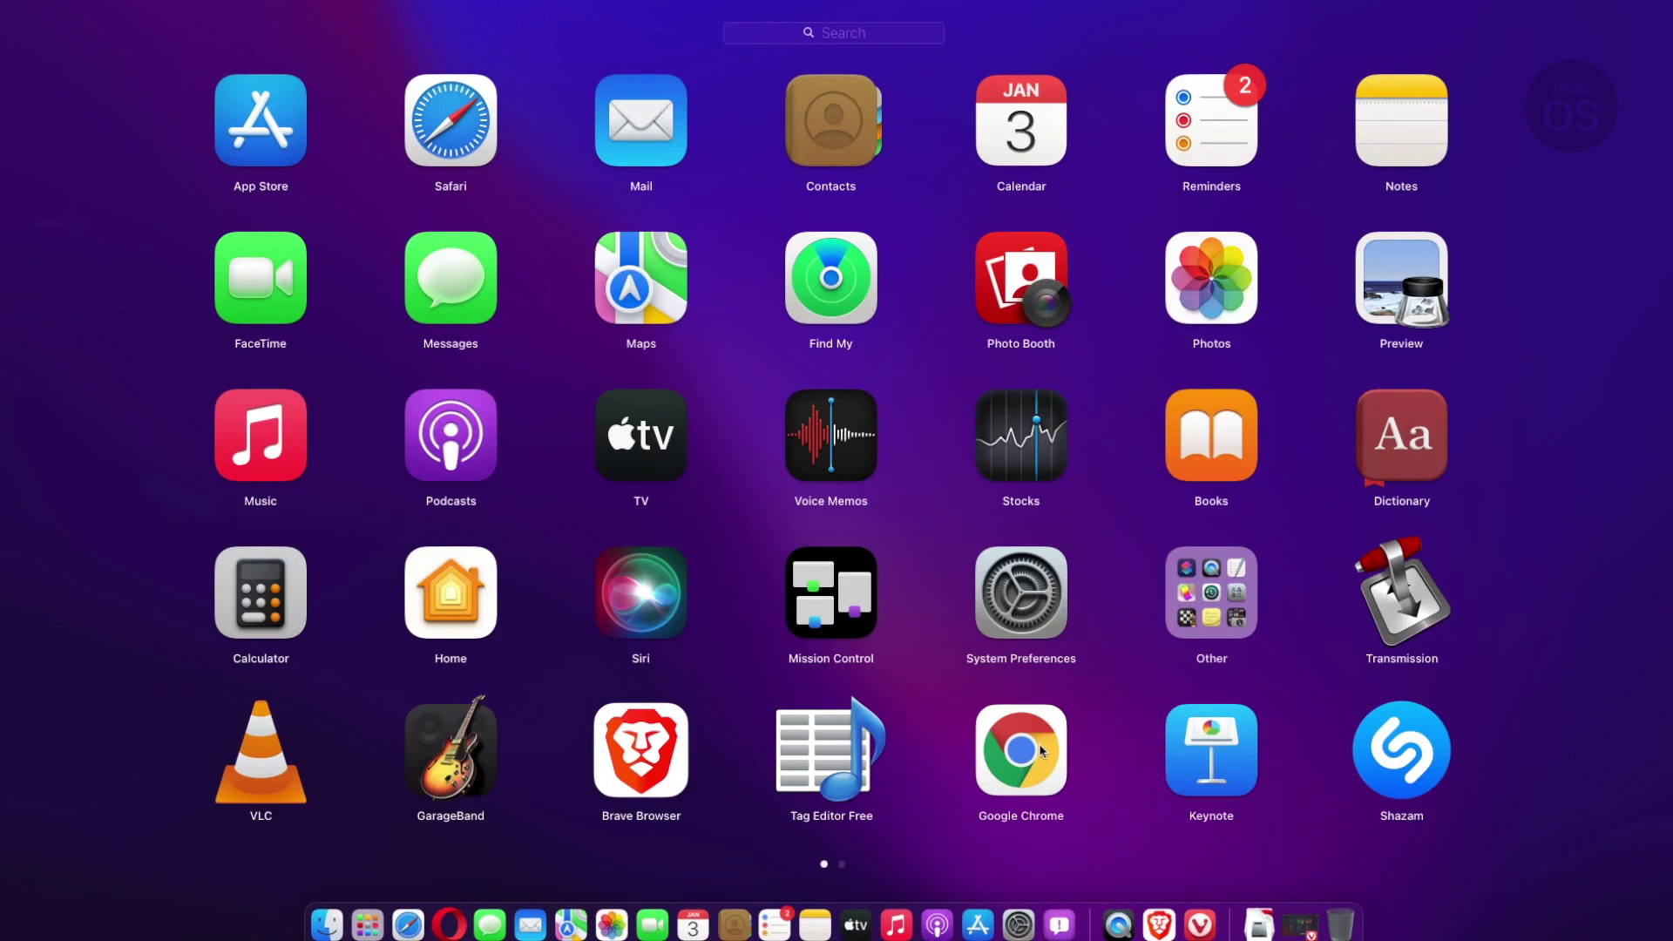
click(1403, 752)
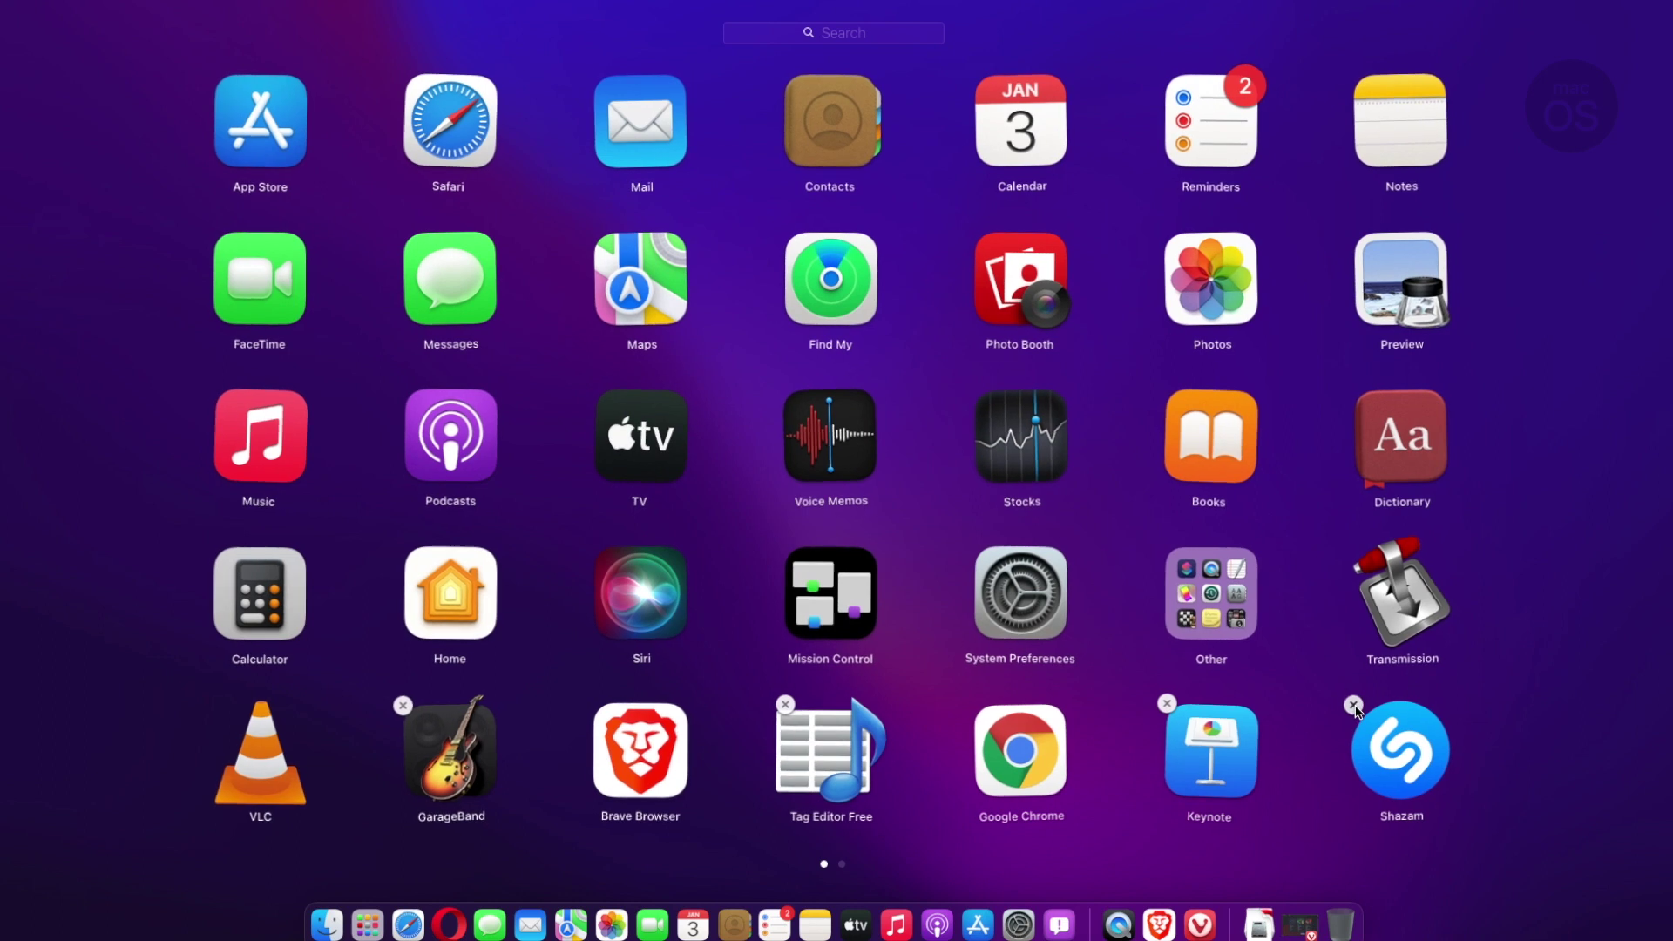
click(1354, 706)
click(1555, 825)
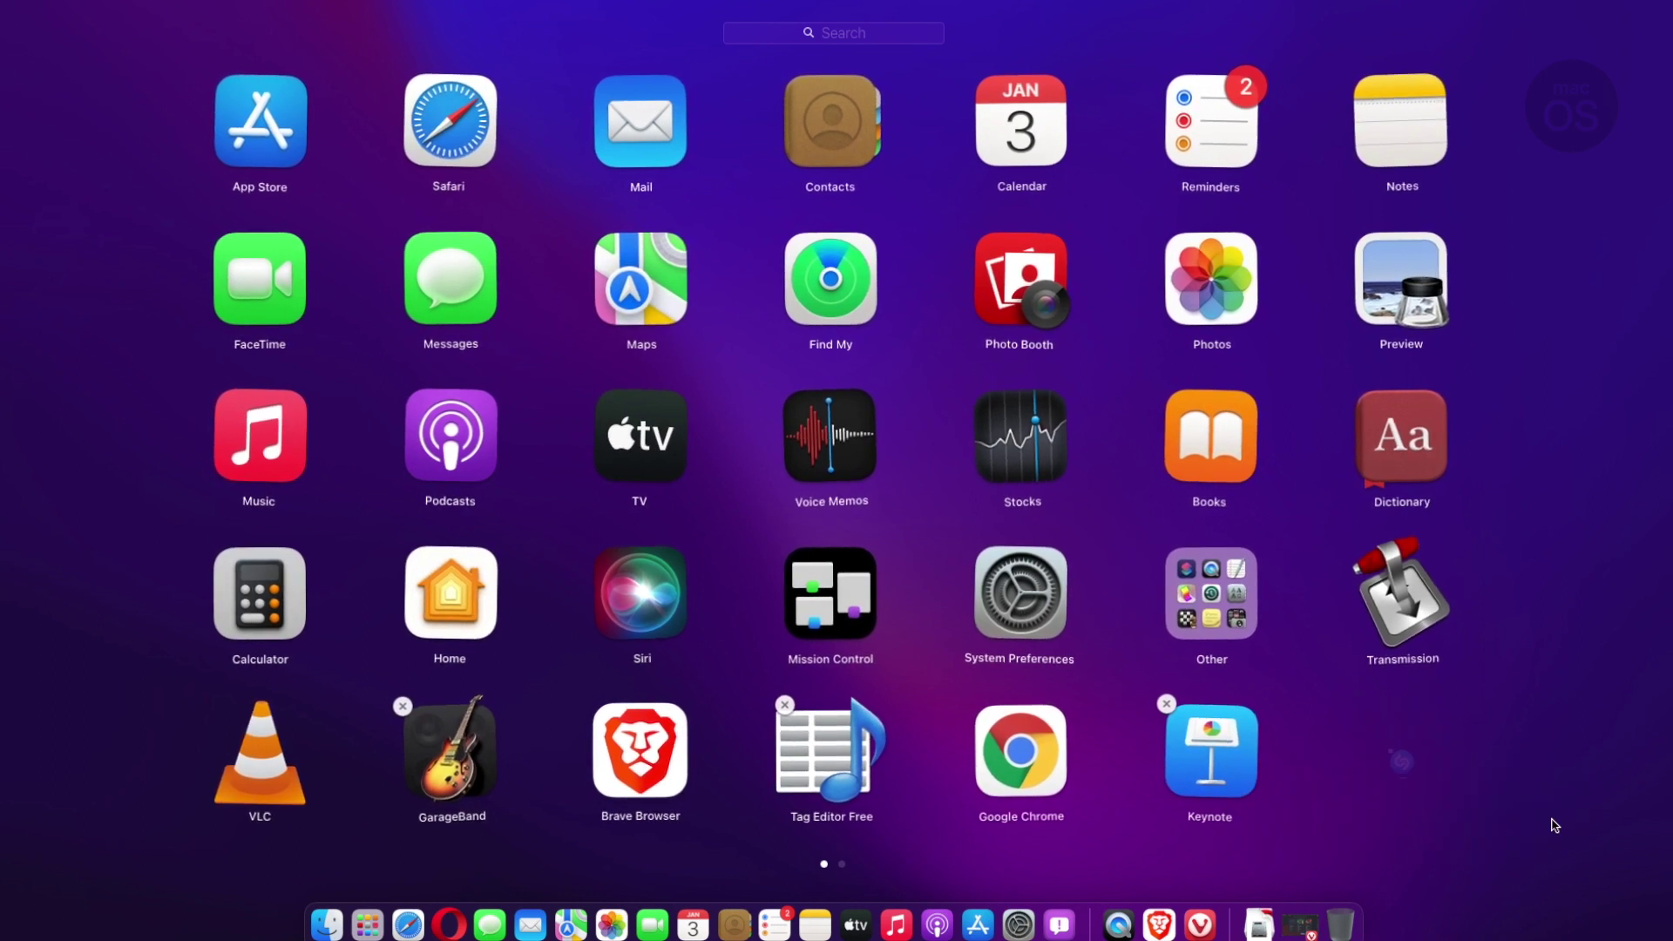
click(1511, 804)
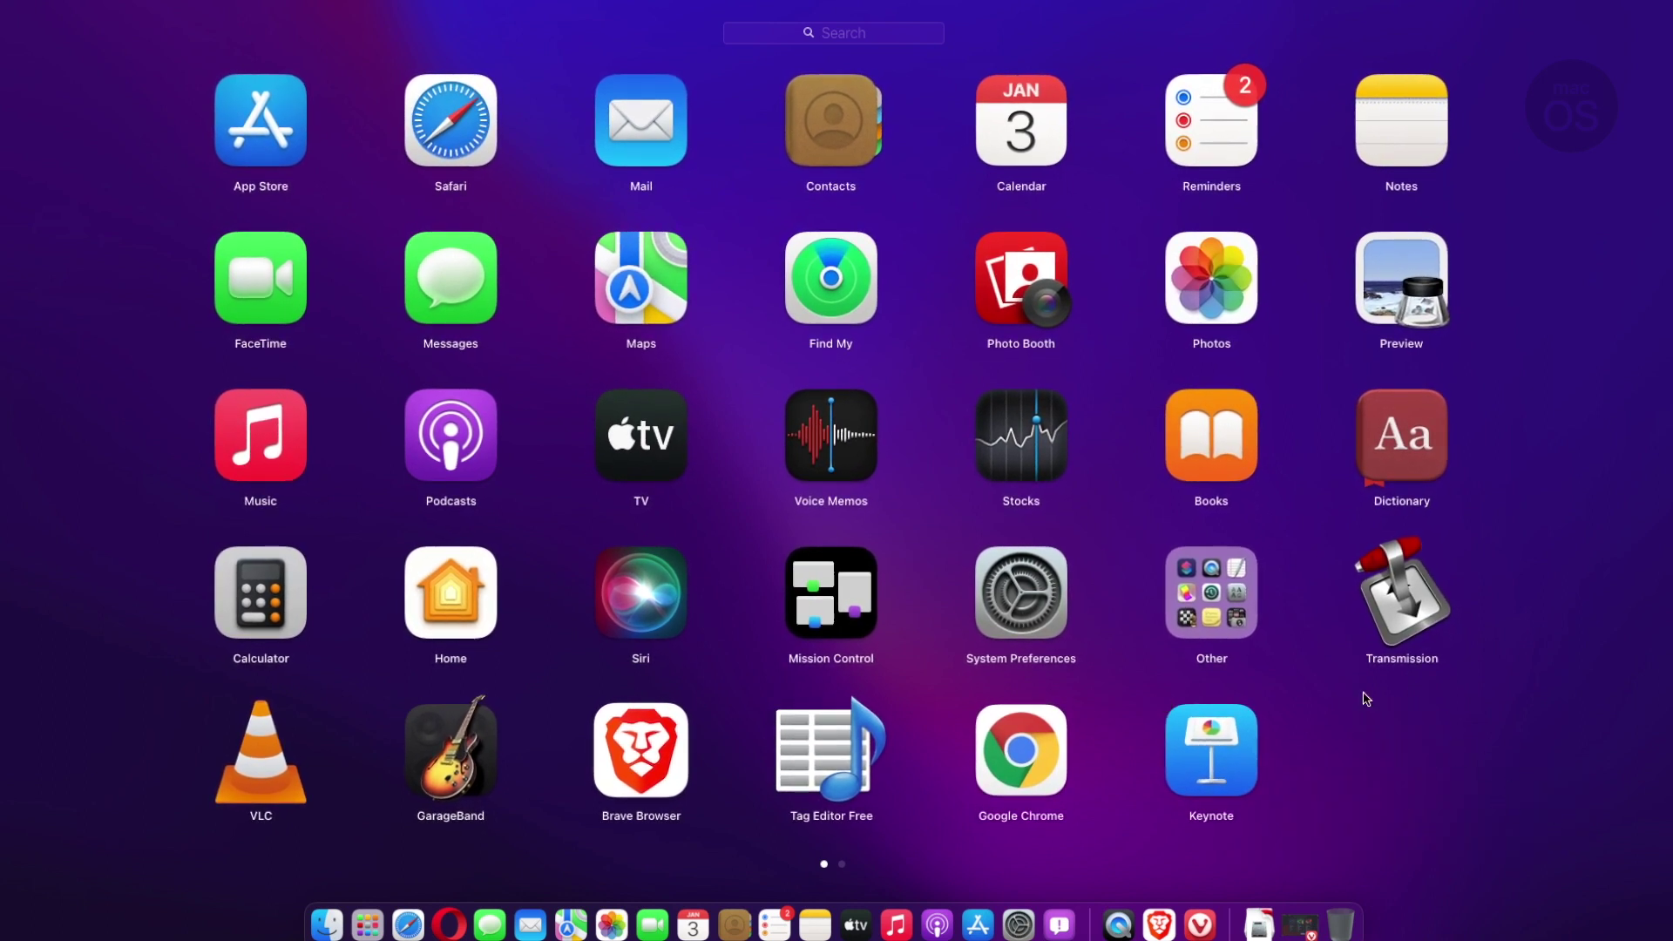
click(1030, 763)
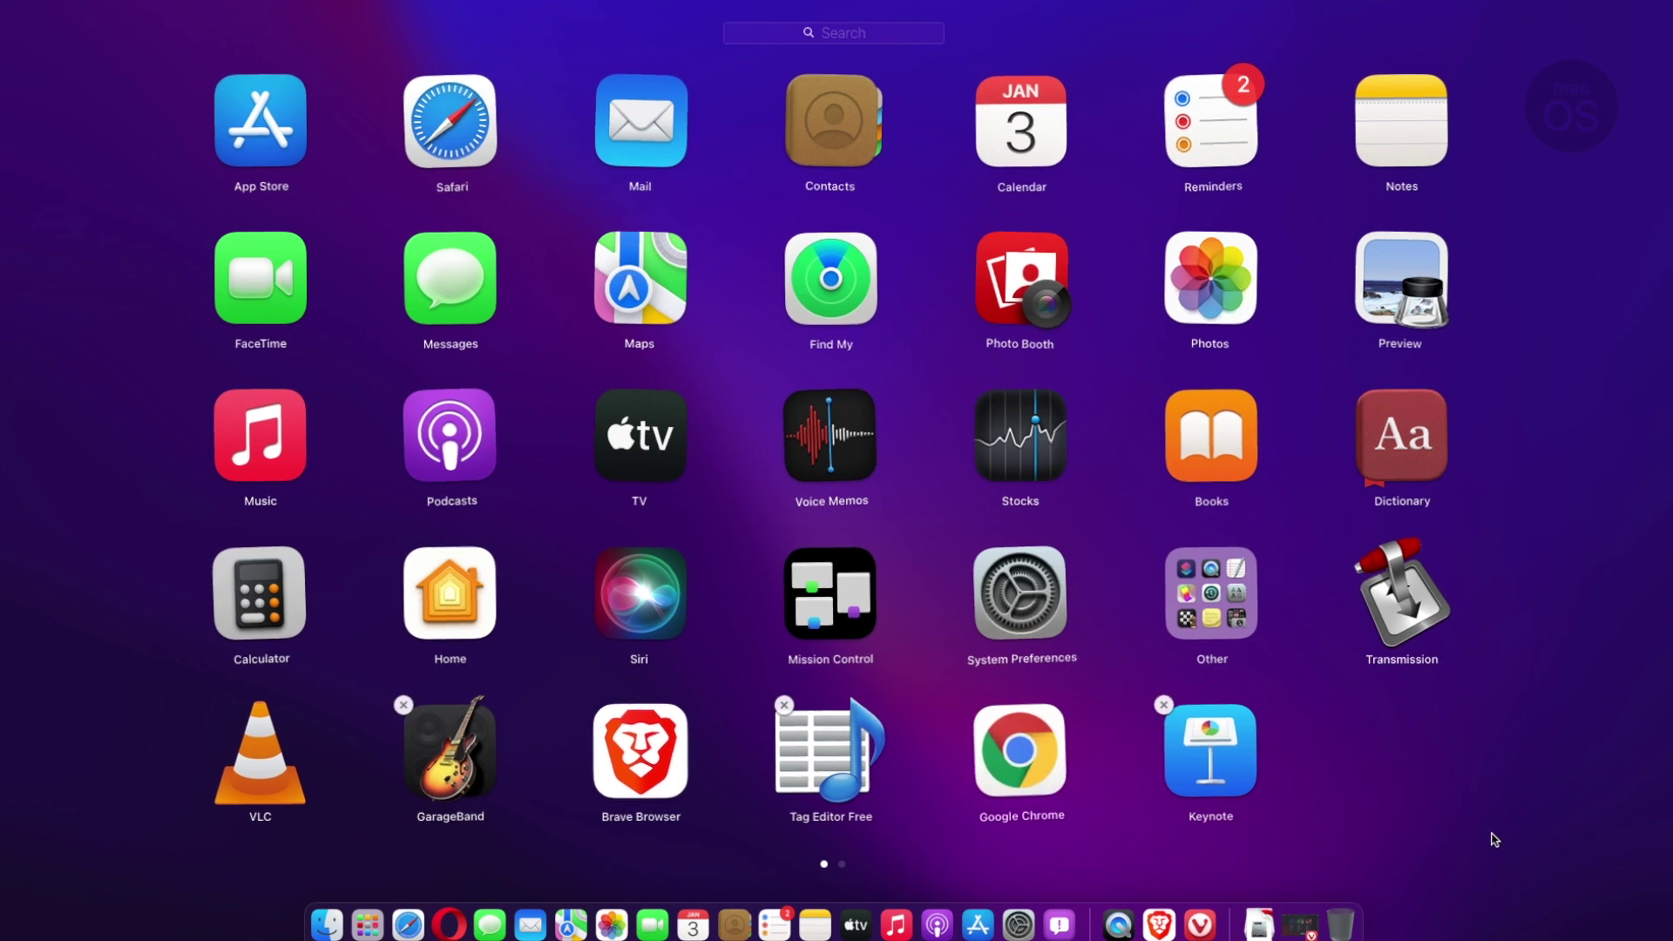
click(1404, 788)
- In a new Finder window's Applications folder, drag Opera onto the Trash
click(1404, 789)
click(327, 923)
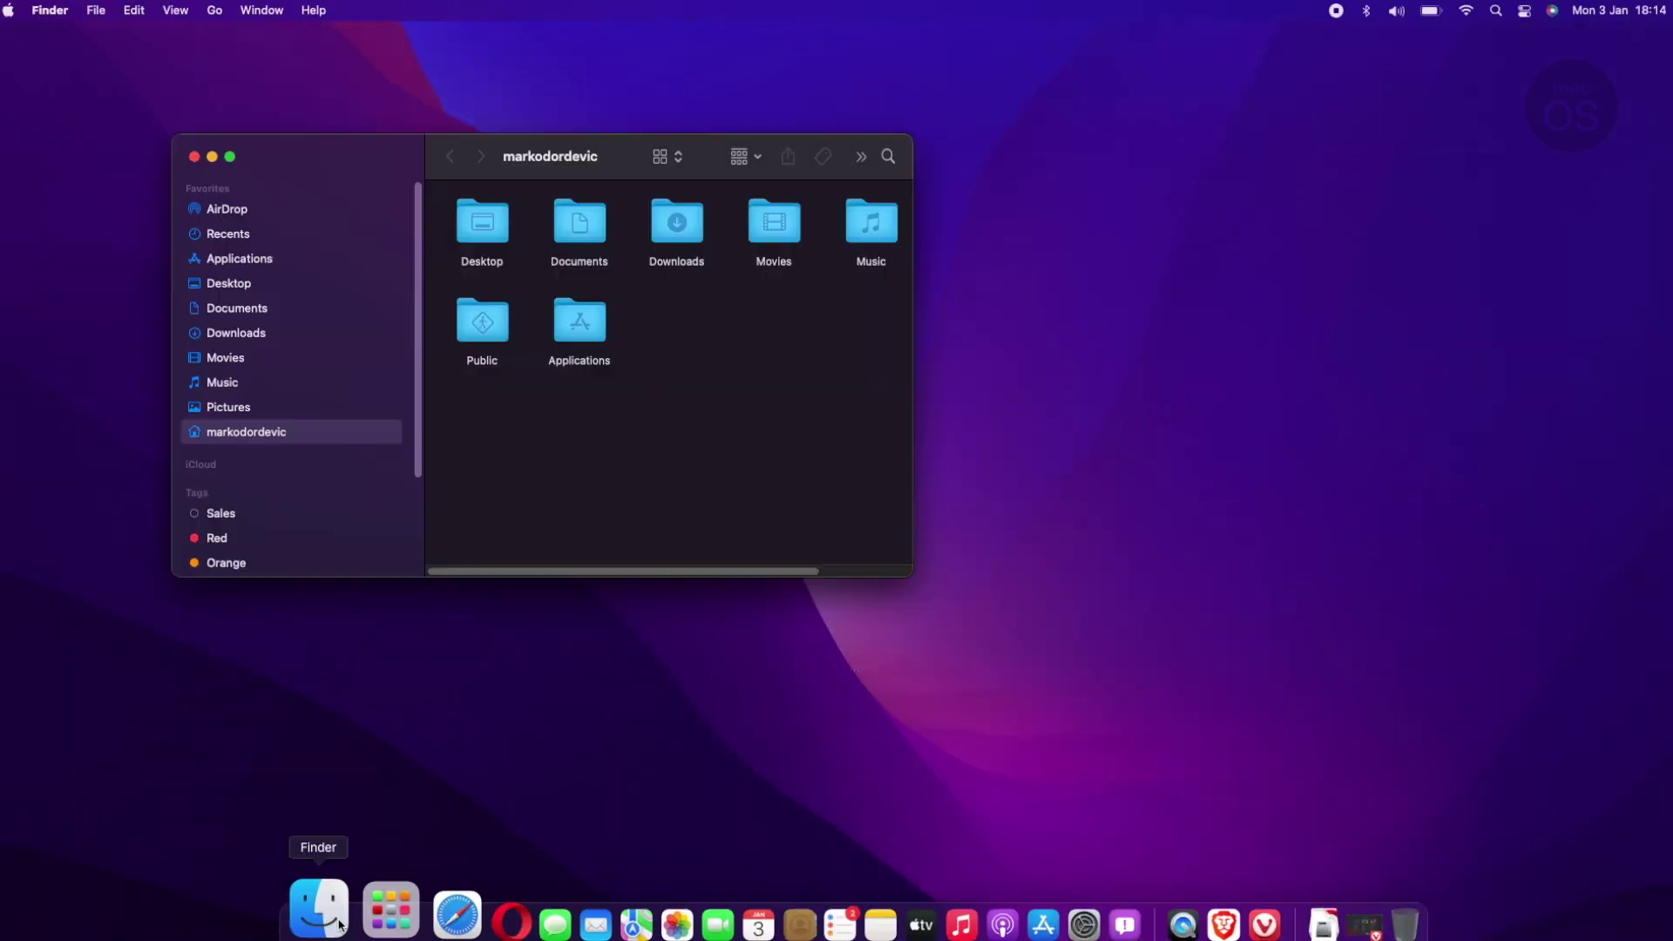
click(274, 261)
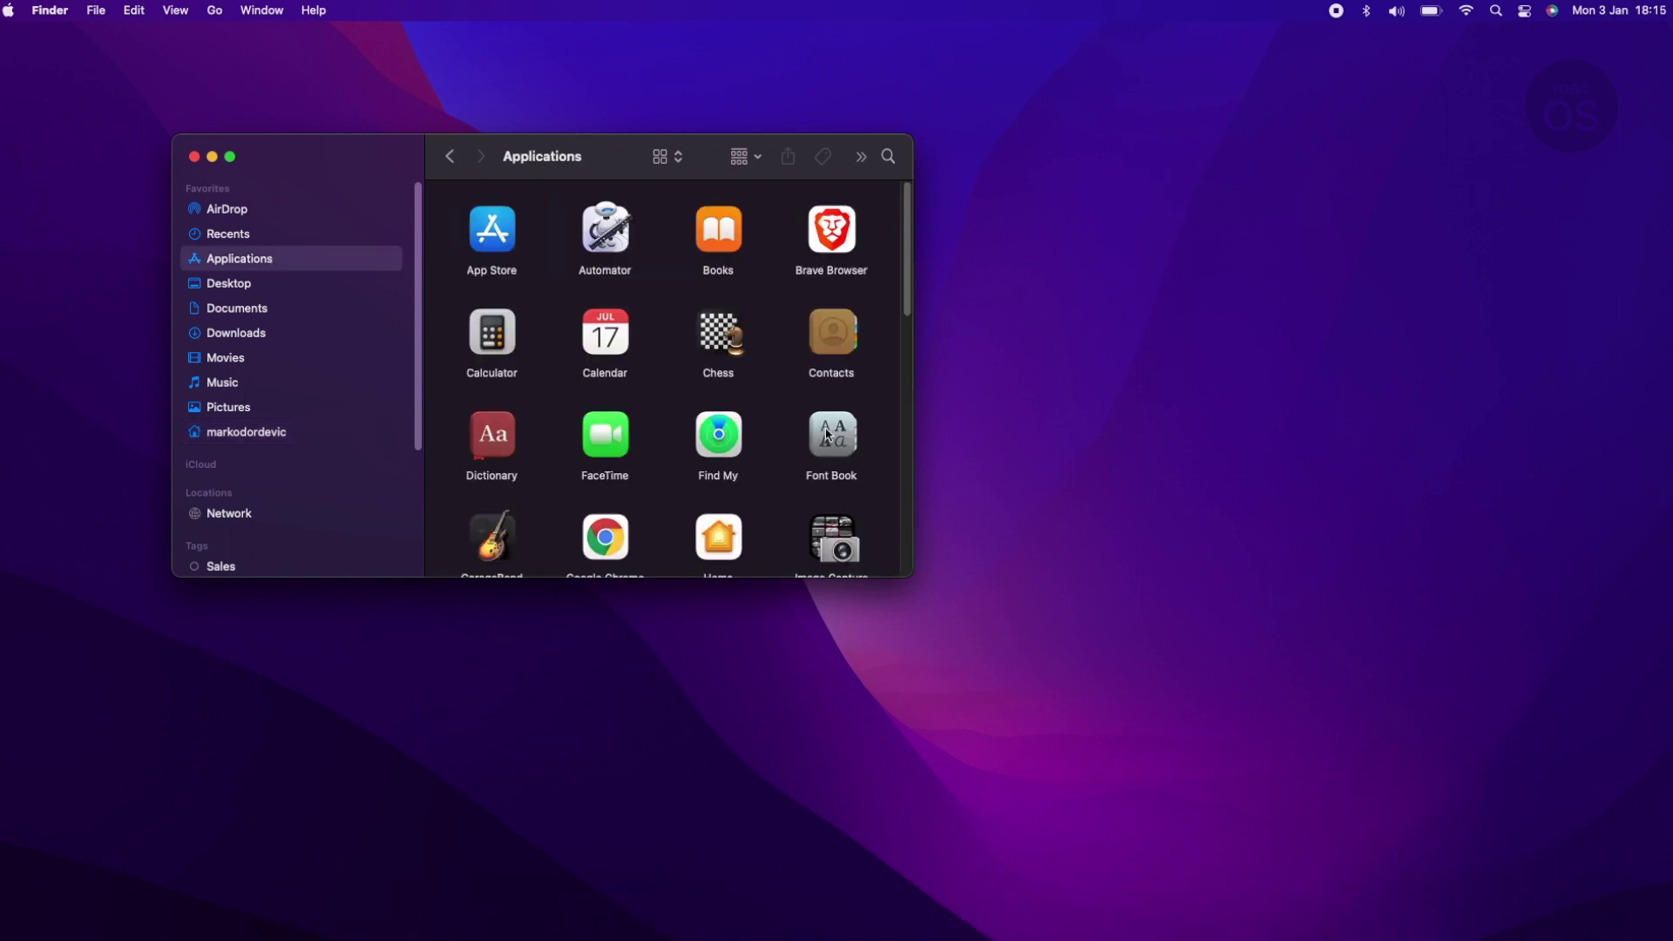
scroll(787, 479, down, 5)
scroll(787, 475, down, 5)
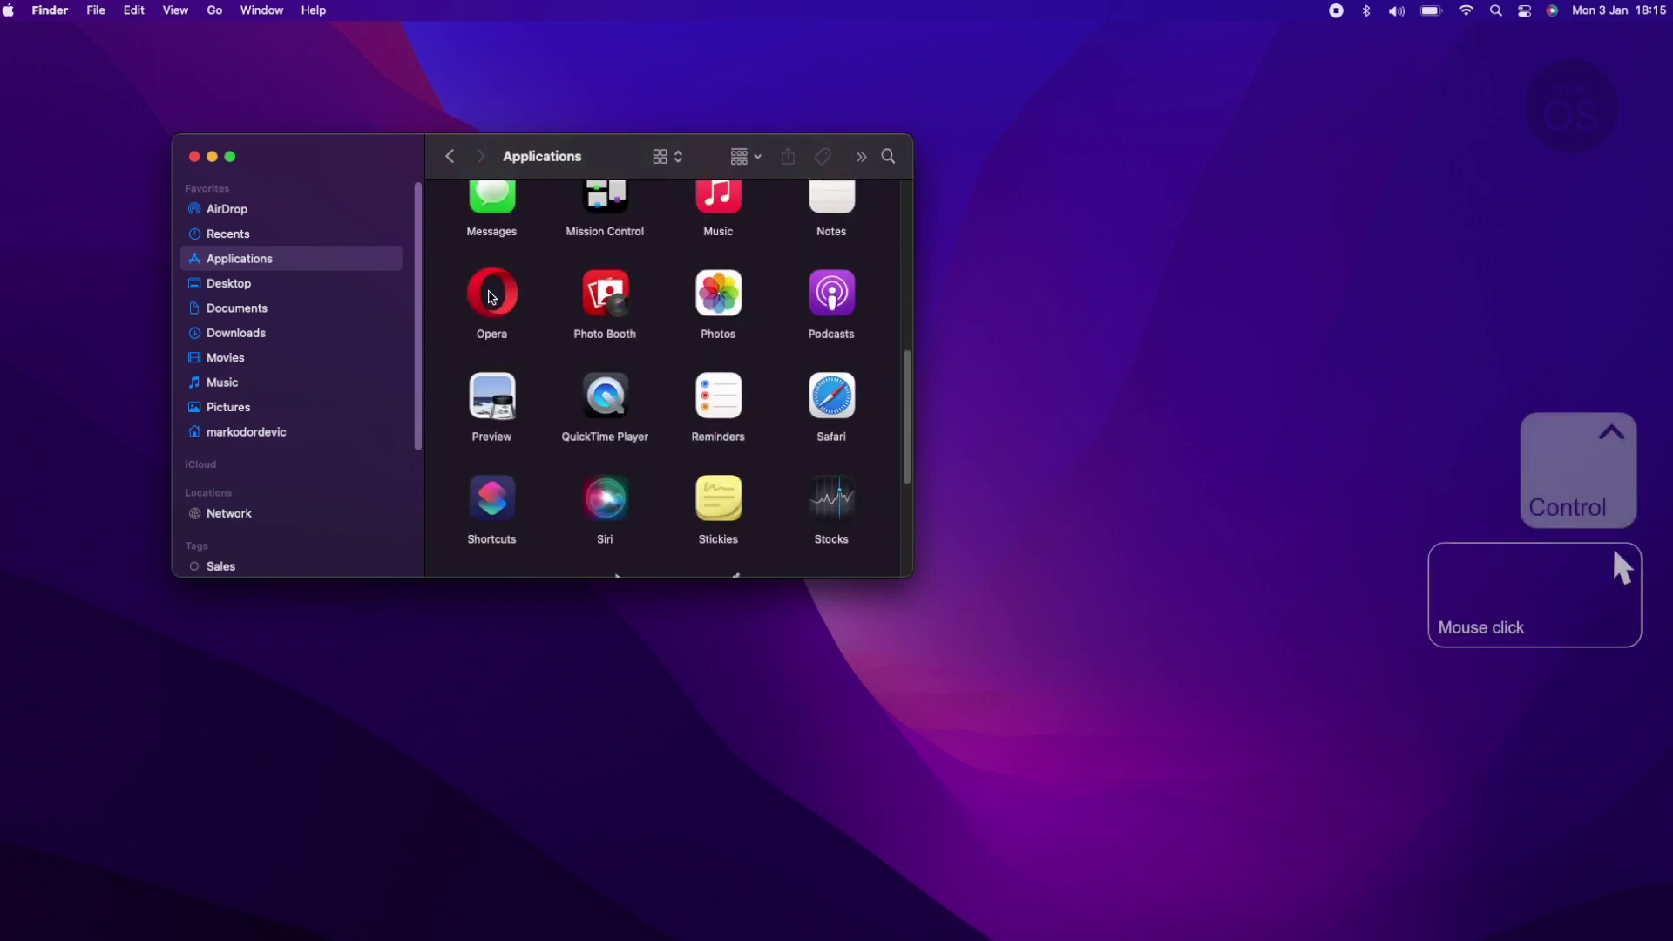
drag(482, 310, 1342, 933)
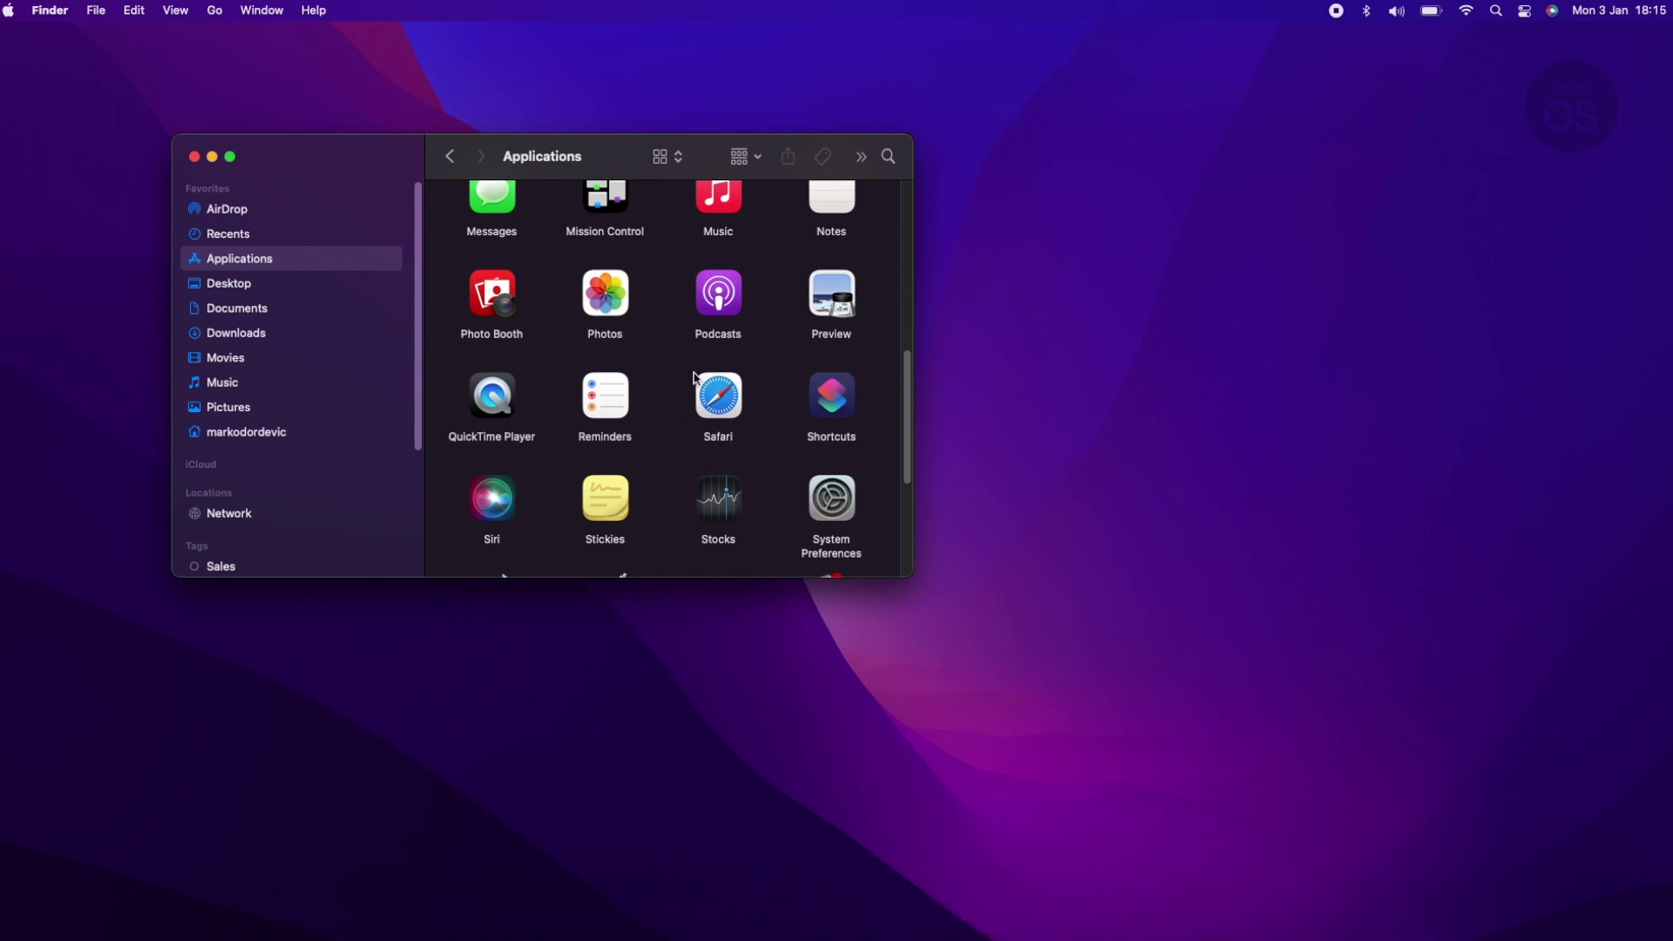
- Show the package contents of the Vivaldi app
scroll(706, 418, down, 3)
scroll(728, 471, down, 2)
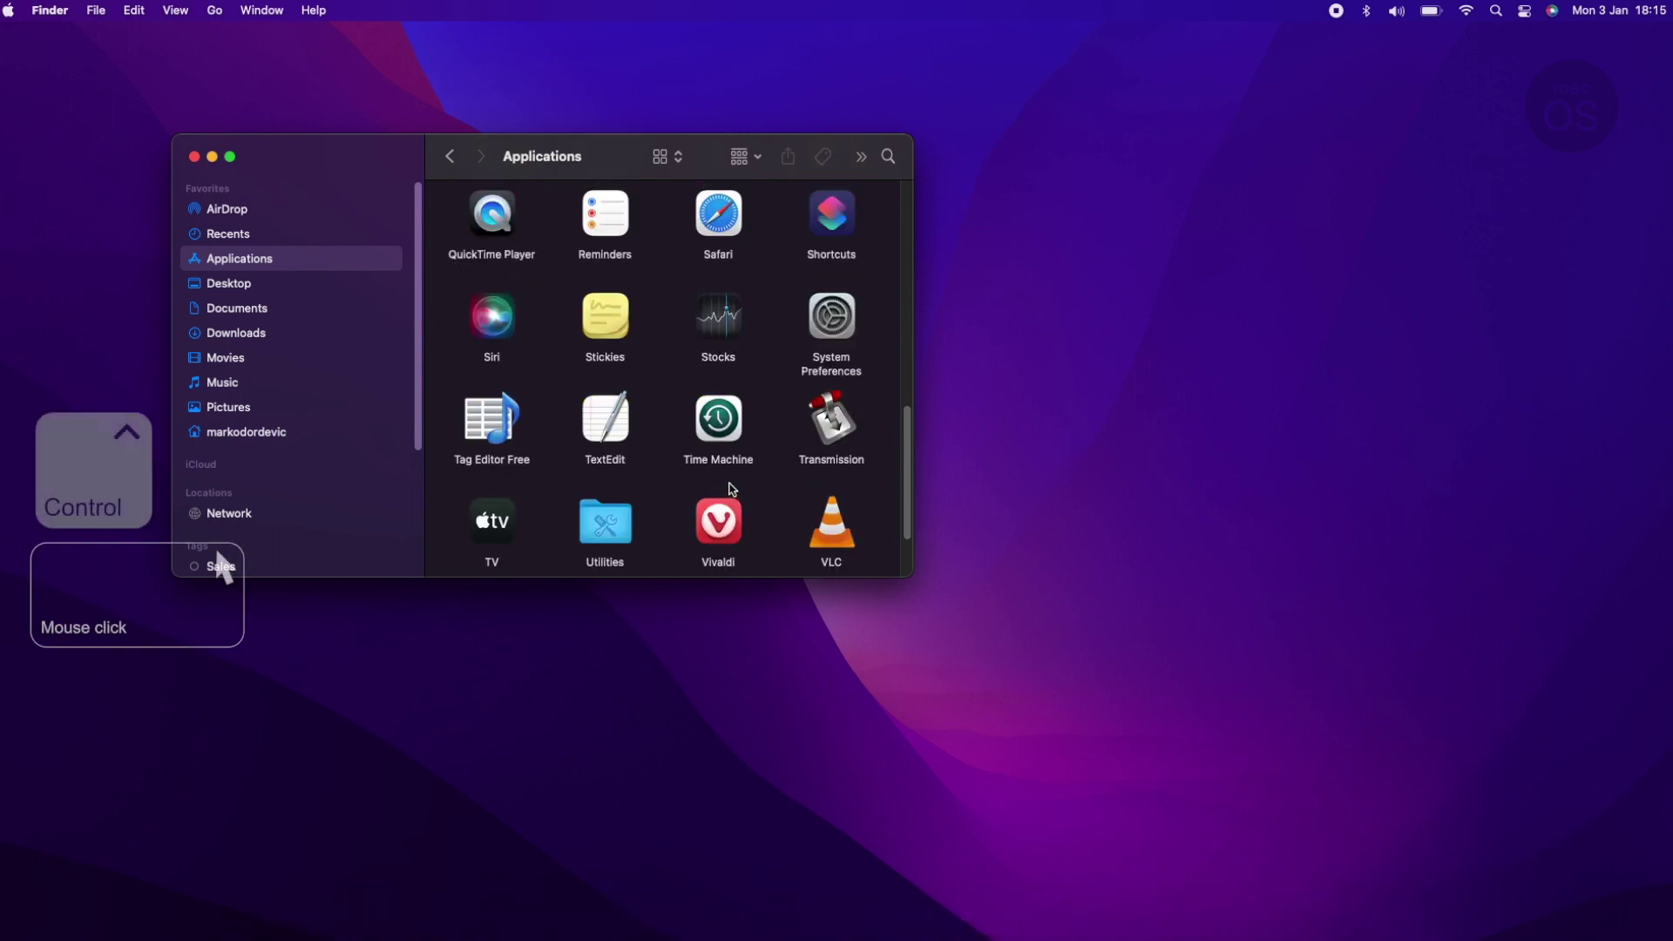
ctrl+click(730, 527)
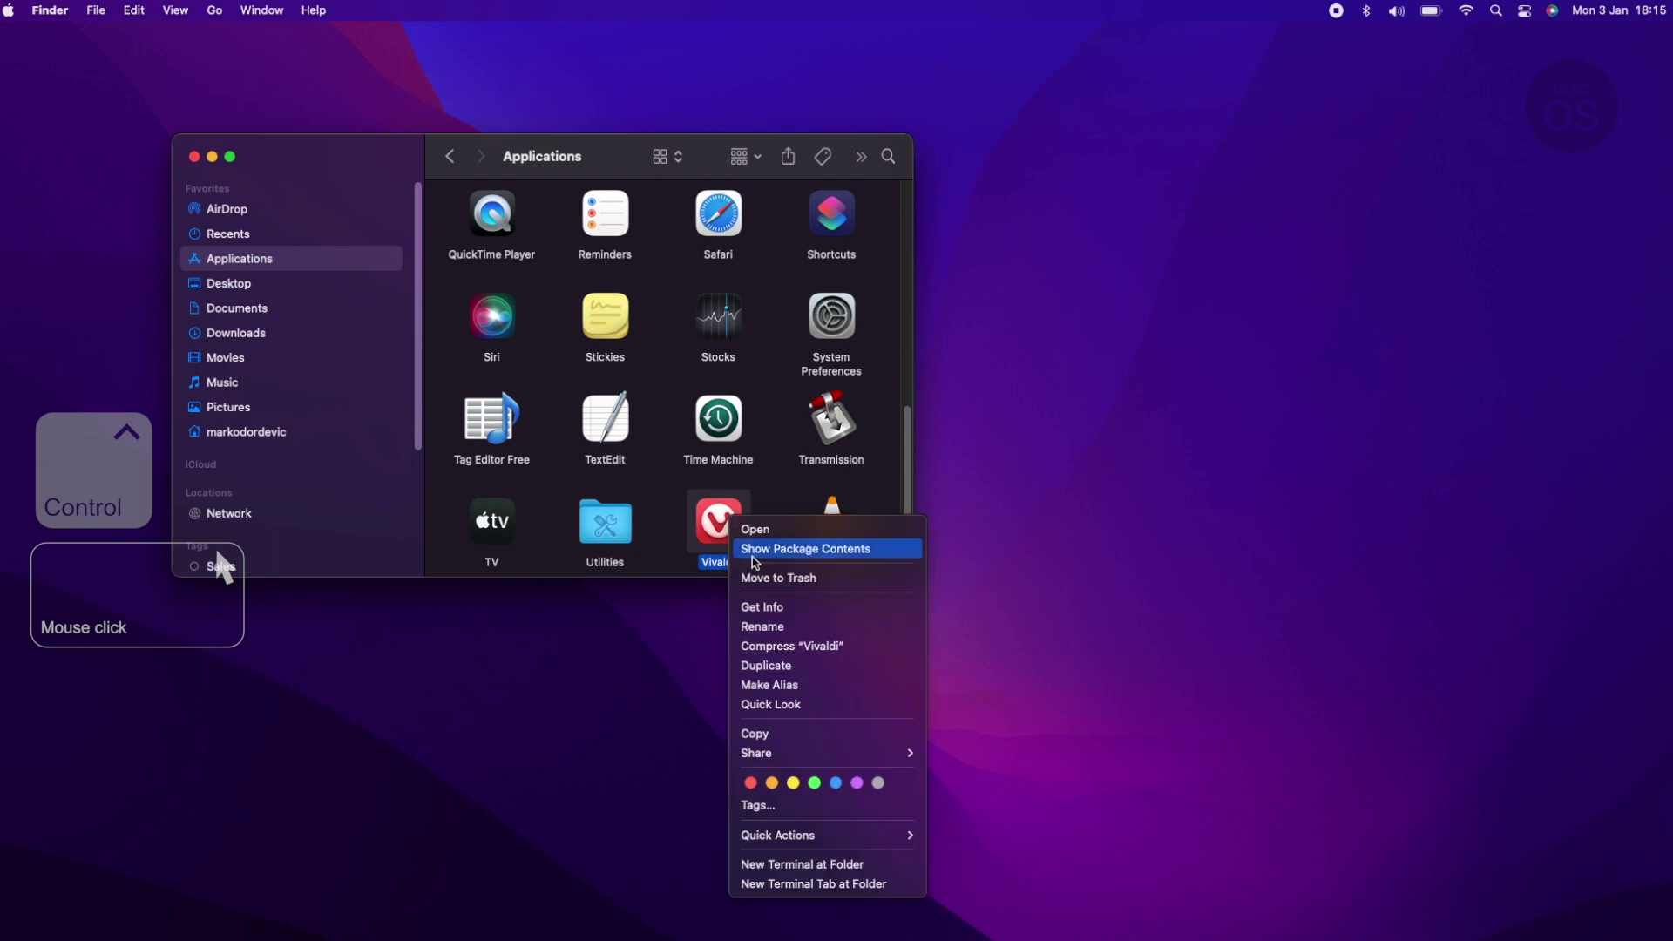
click(755, 550)
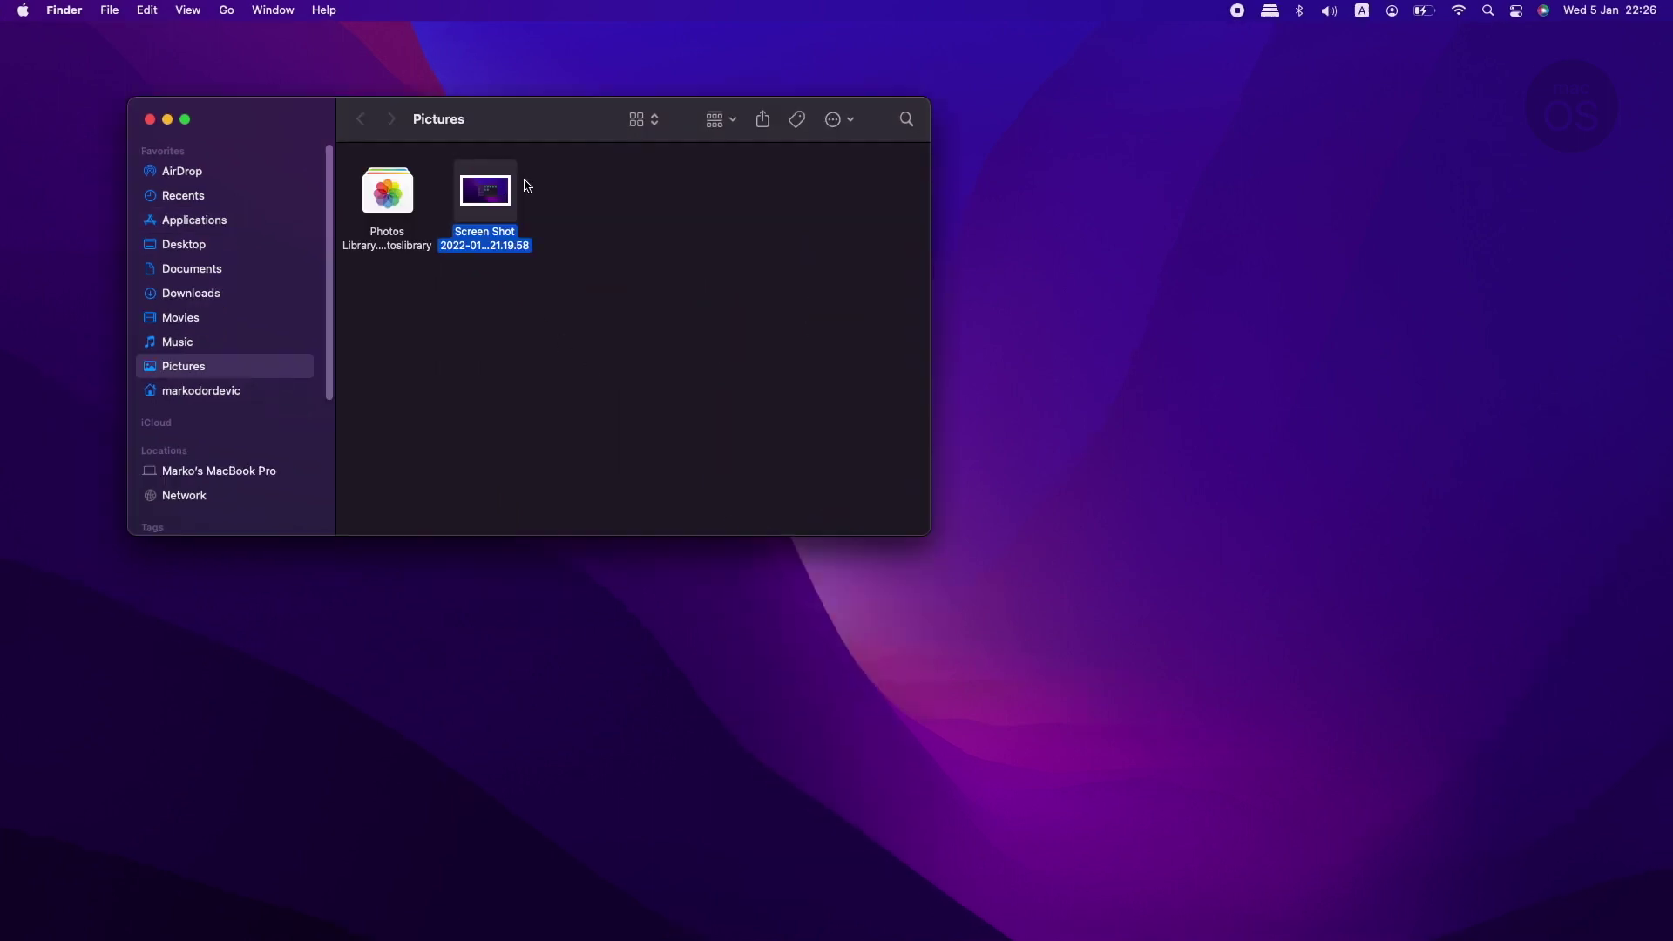
- Move the screen shot from Pictures to the Trash, then Put Back to restore it
right_click(510, 187)
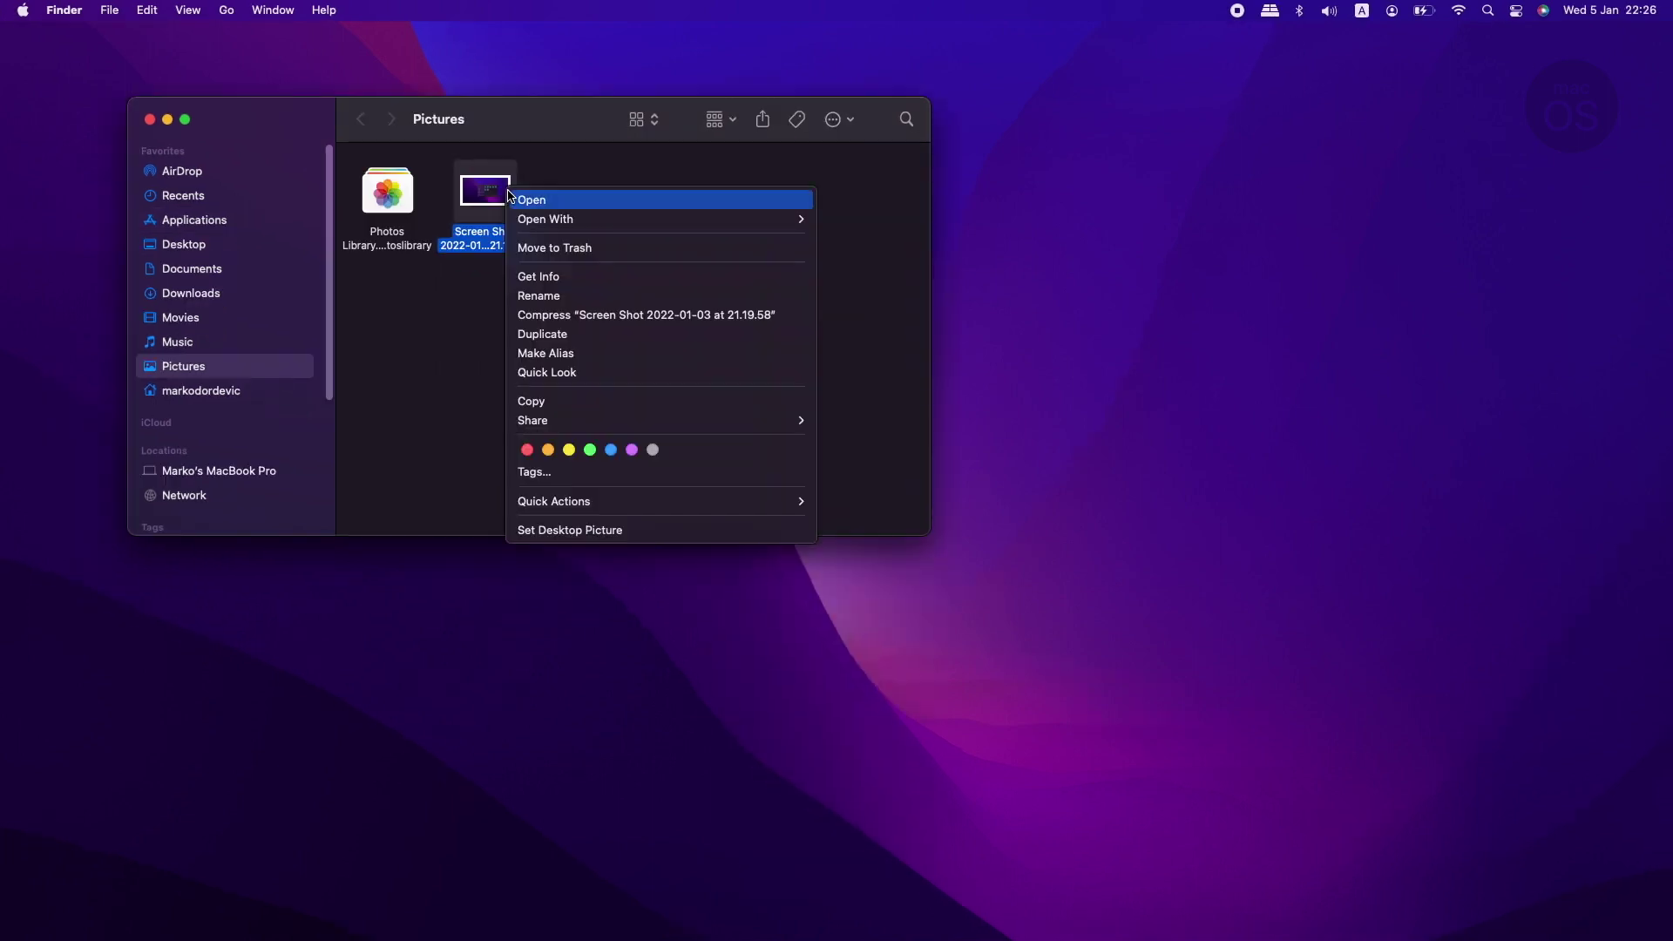
click(601, 248)
click(1368, 893)
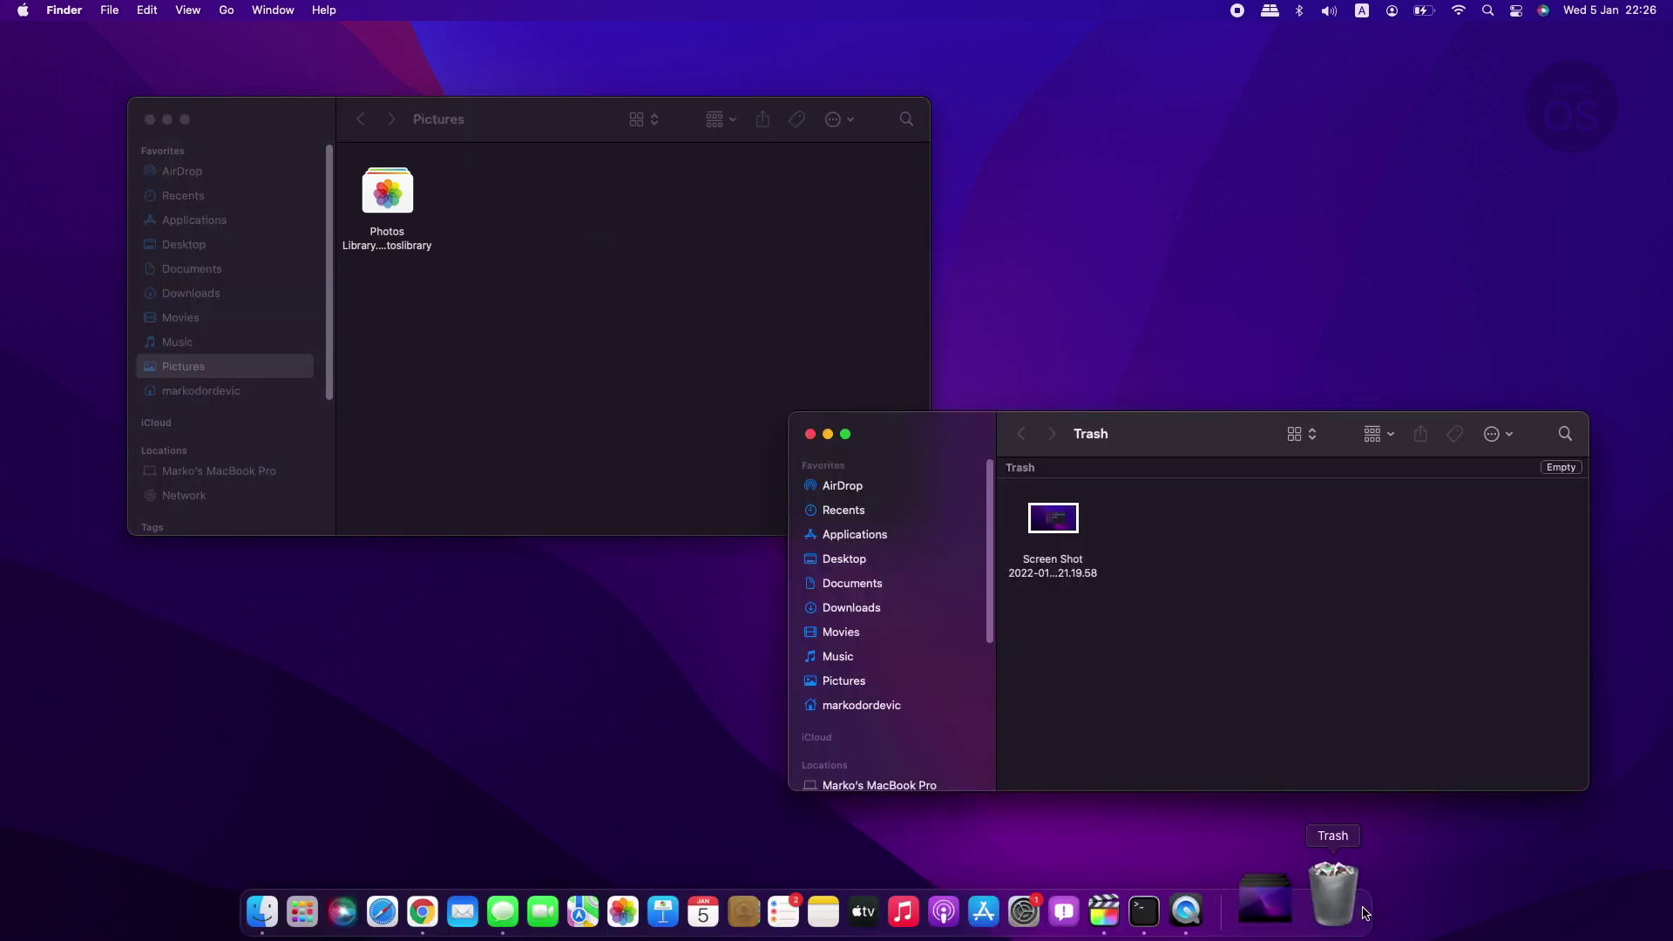
ctrl+click(1062, 531)
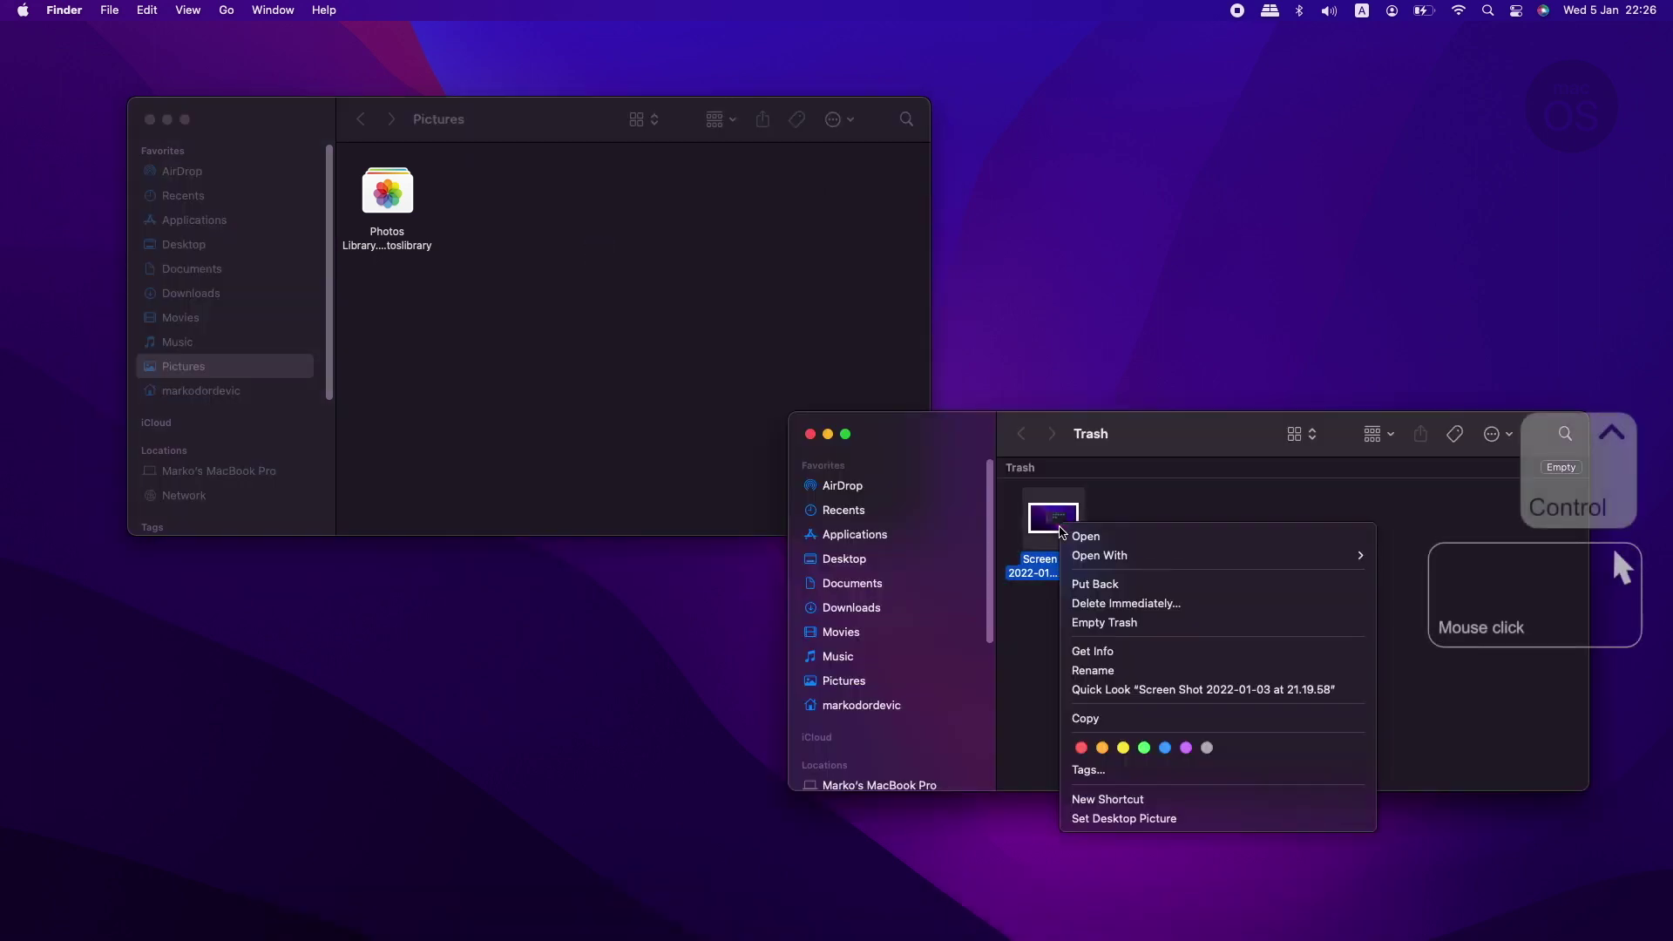
click(1149, 584)
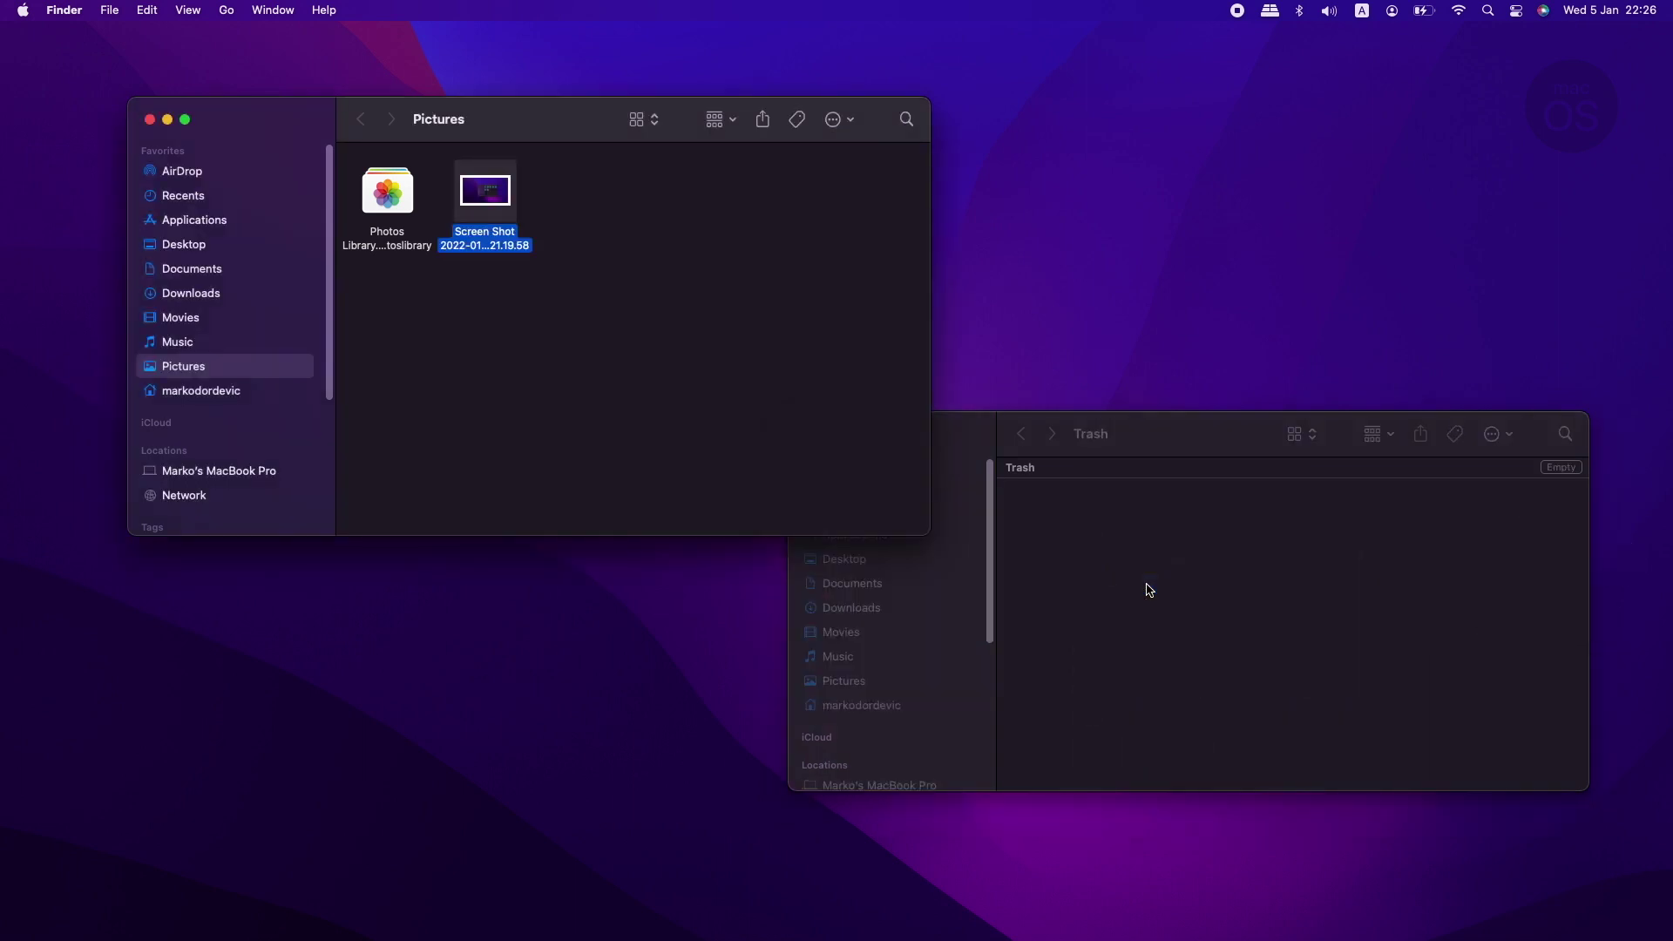
- Send the screen shot back to the Trash with Cmd+Delete and bring up its options there
key(super+BackSpace)
click(1169, 560)
ctrl+click(1081, 518)
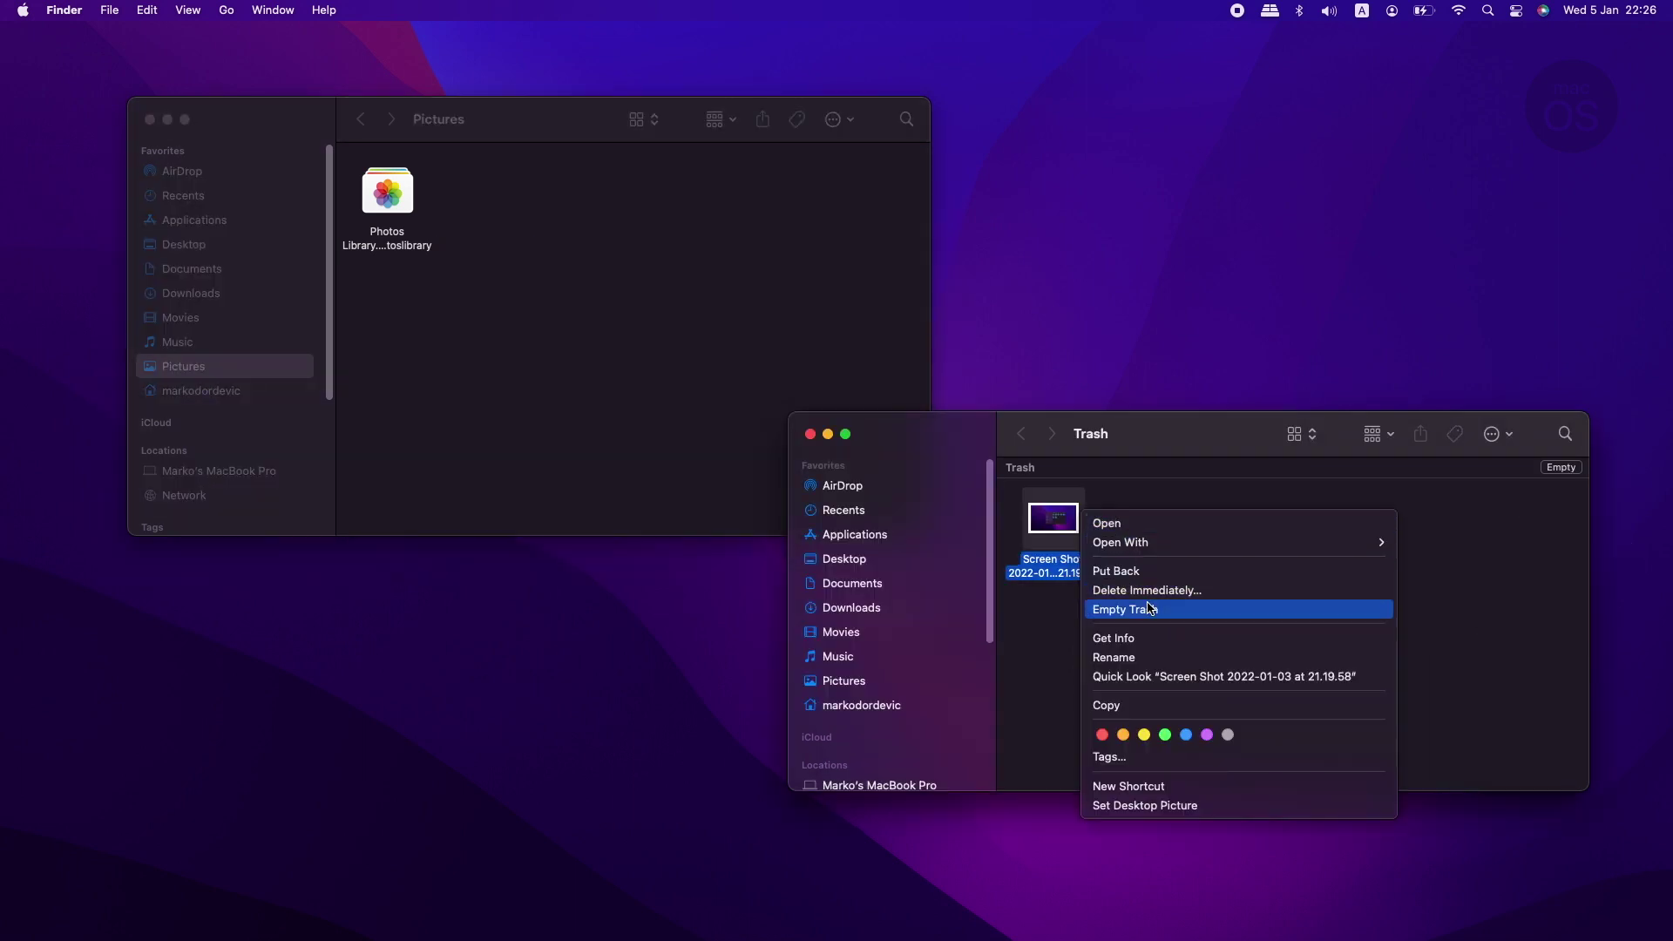